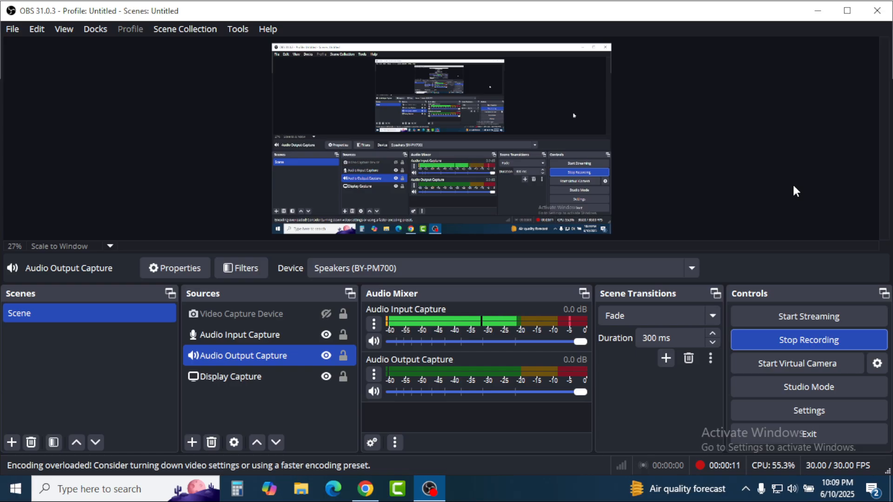
Present the entire screen in the Google Meet call, show it despite the mirror notice, and close the in-call messages.
click(818, 14)
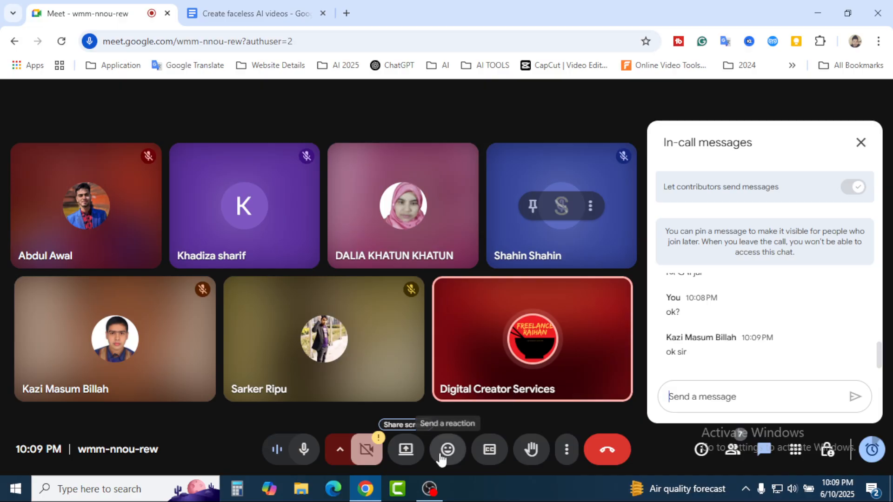
click(861, 142)
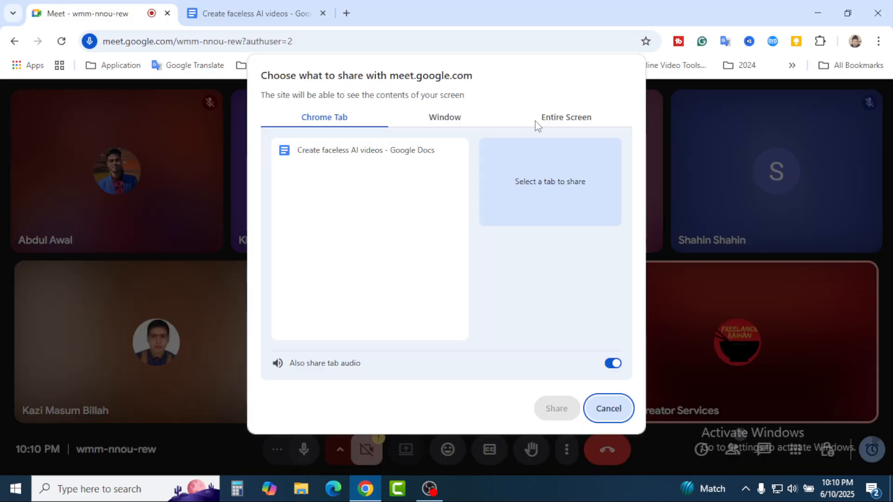
click(545, 124)
click(386, 214)
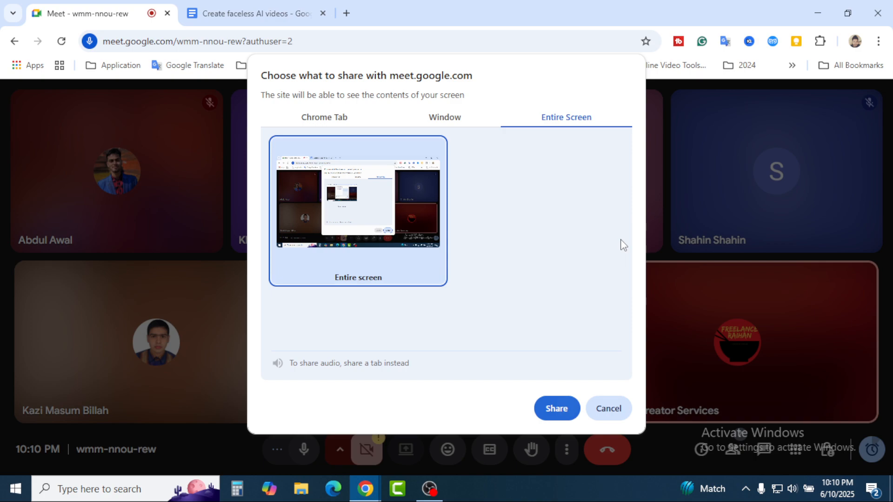
key(Return)
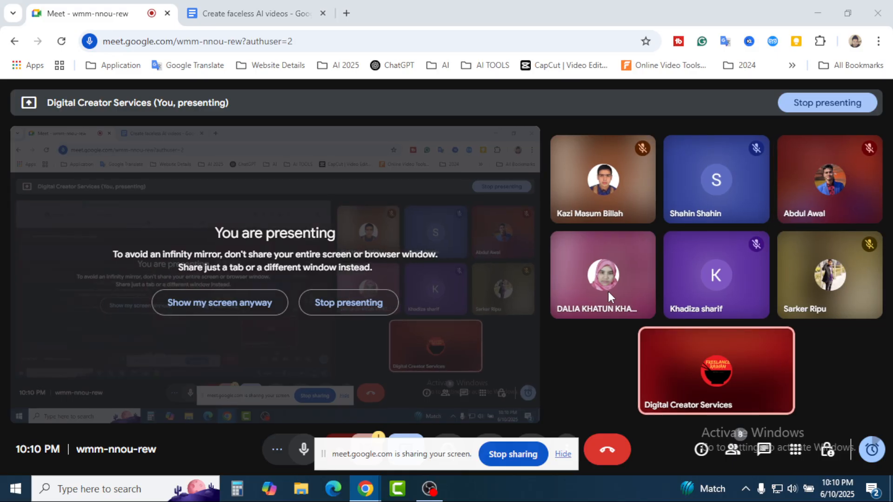
click(243, 306)
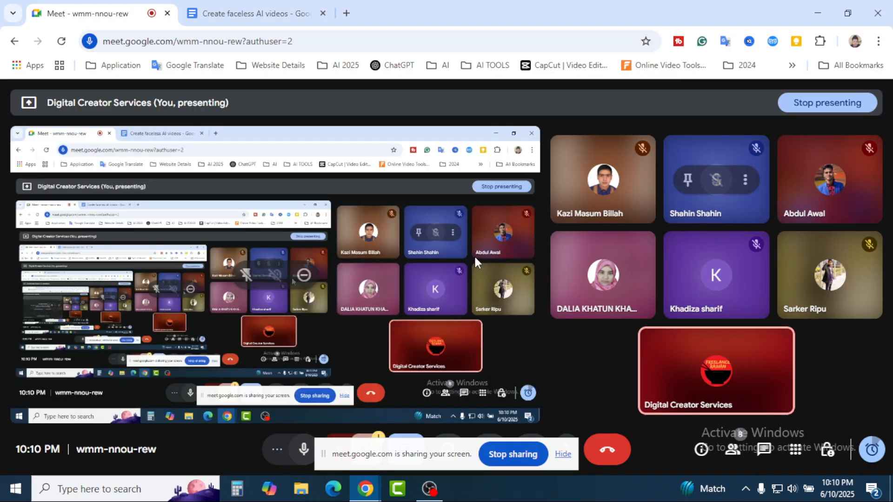
click(563, 454)
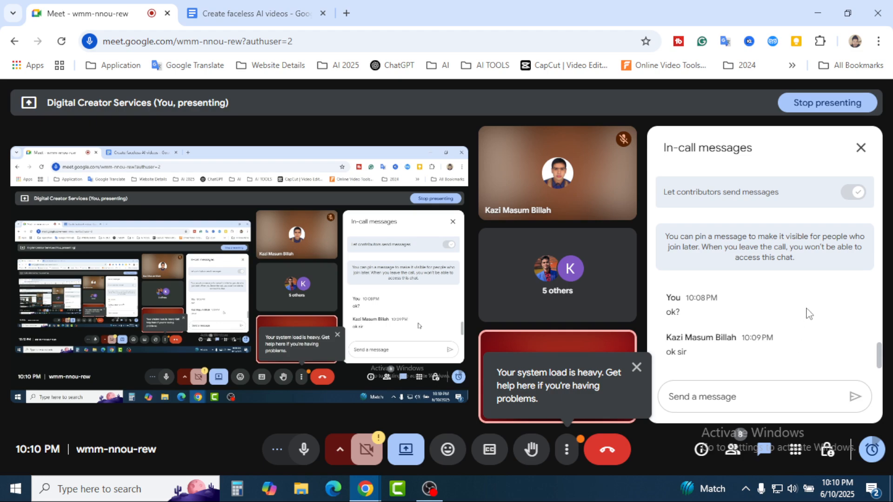
click(861, 148)
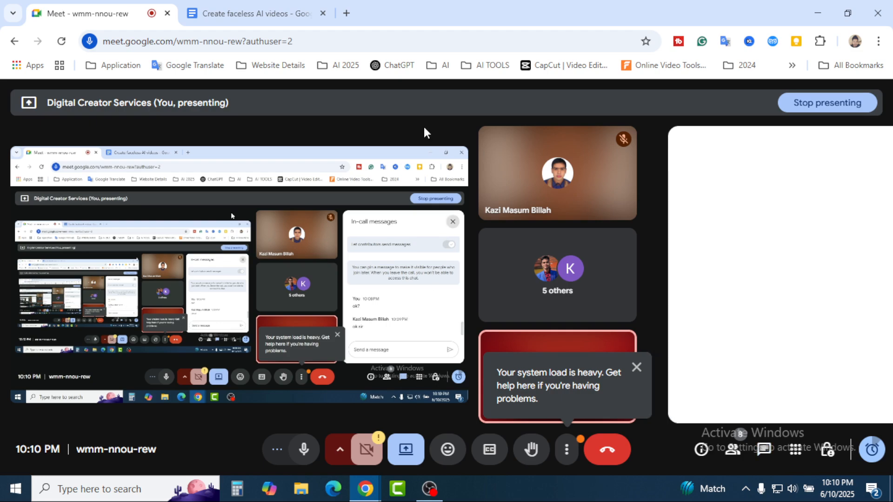
Switch to the "Create faceless AI videos" document and review its list of video kinds and the niches below.
click(247, 14)
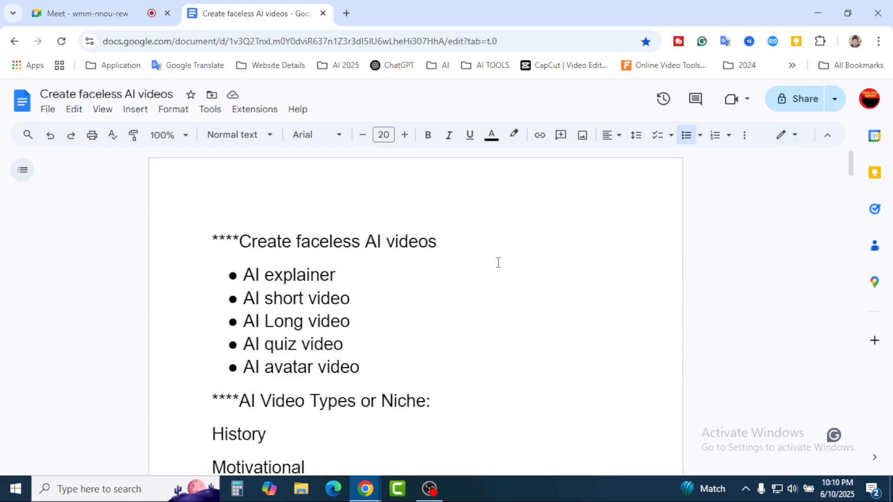
scroll(497, 262, down, 3)
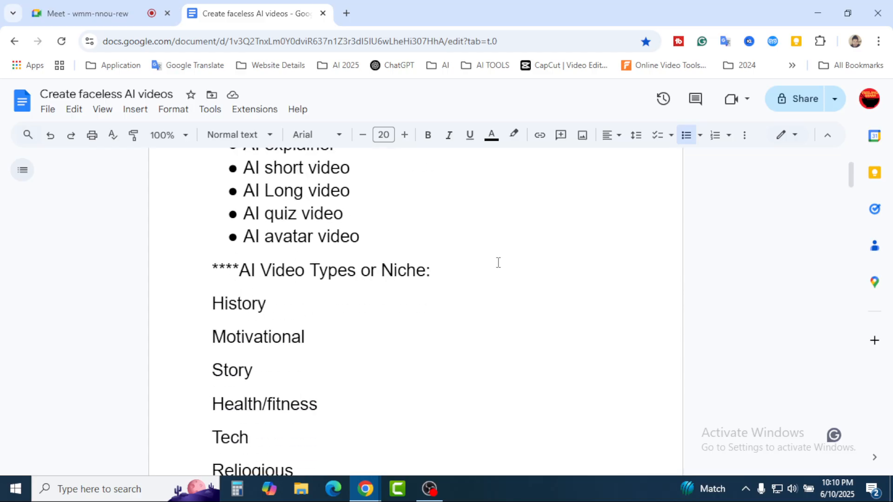
scroll(499, 302, down, 4)
scroll(500, 302, up, 7)
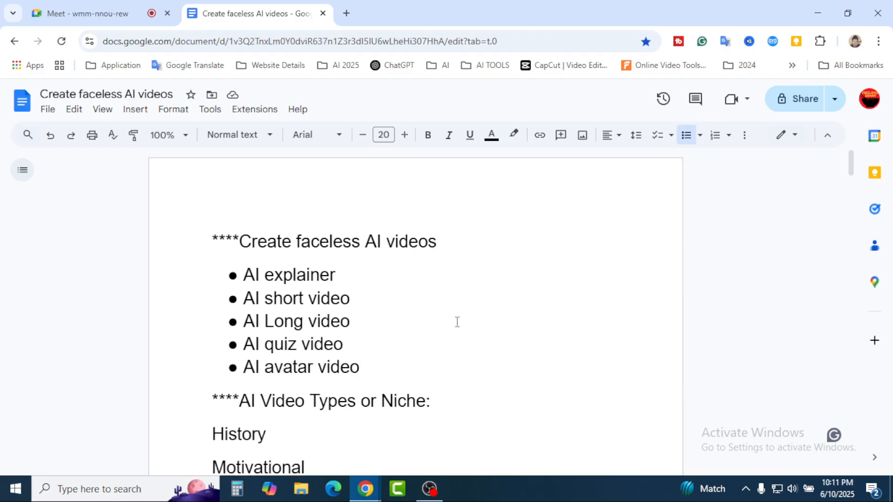
drag(370, 367, 245, 276)
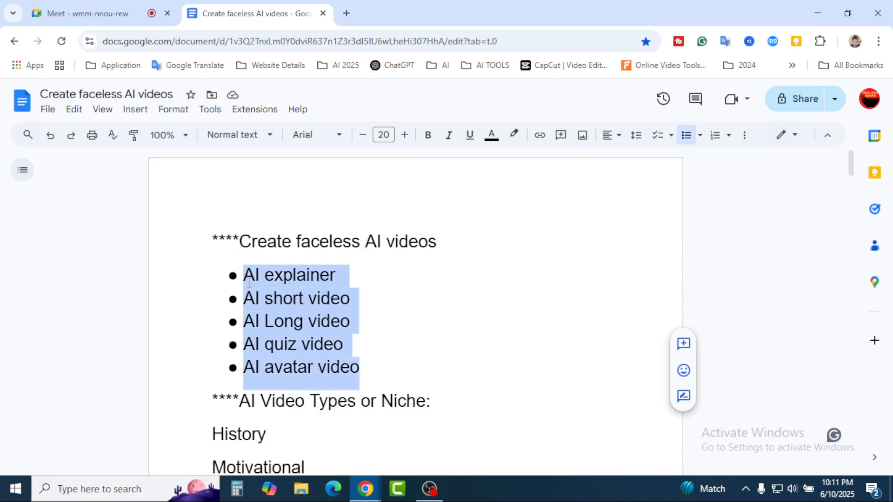
Add the bullet "AI UGC video" below "AI avatar video" in the faceless AI videos list.
click(376, 371)
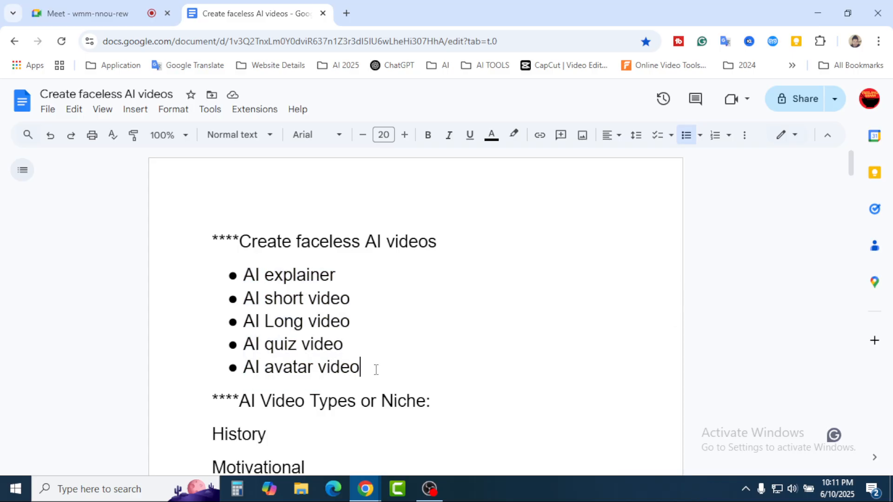
key(Return)
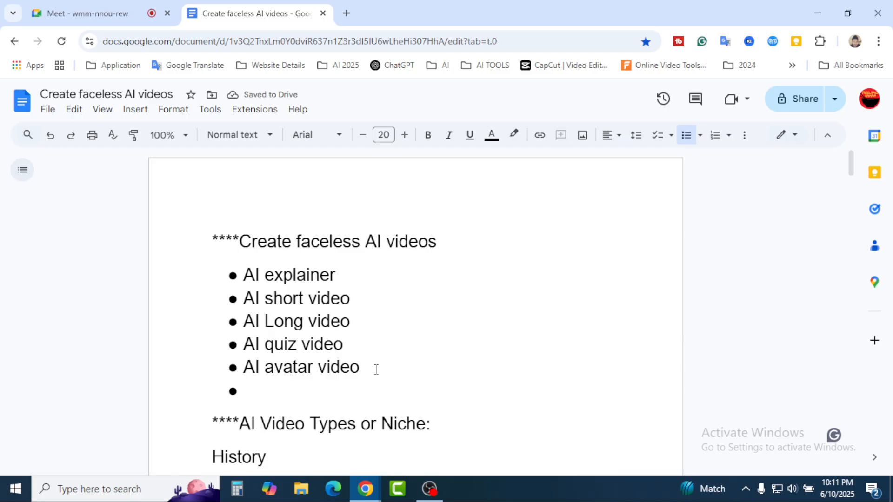
text(Ai )
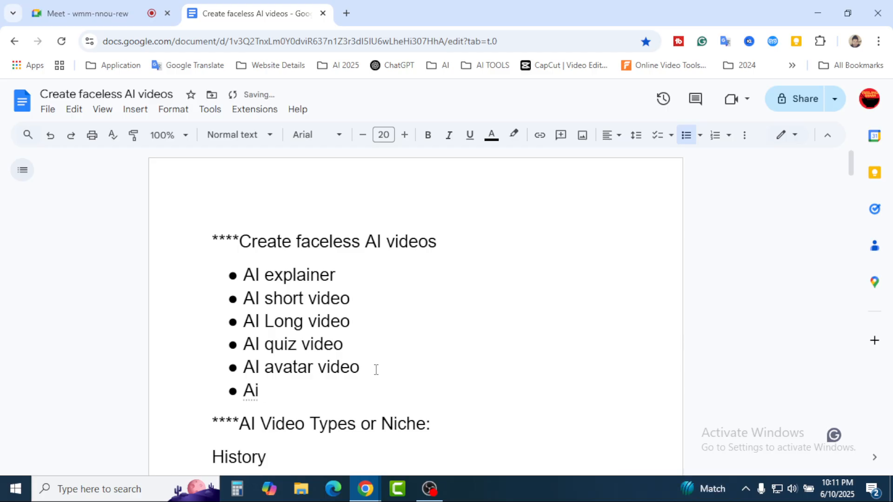
text(u)
key(BackSpace)
text(UGc)
key(BackSpace)
key(BackSpace)
text(C video)
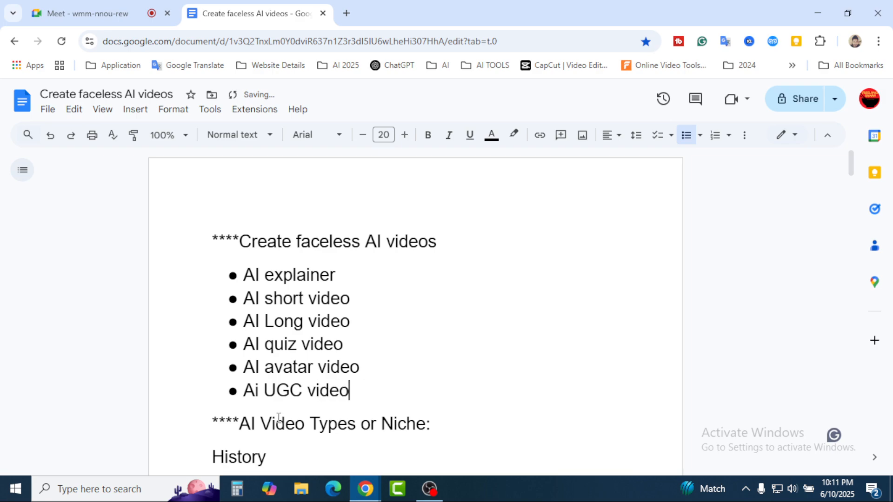
click(262, 395)
key(BackSpace)
text(I)
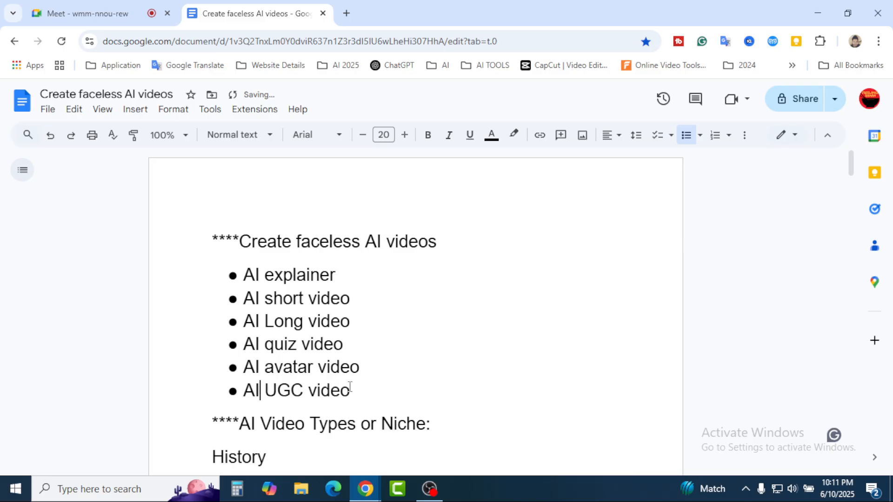
Examine the "AI UGC video" entry, highlighting its words for the attendees and checking the Meet call in between.
drag(350, 390, 240, 389)
click(292, 300)
drag(350, 389, 242, 390)
click(367, 387)
drag(367, 387, 248, 396)
click(355, 392)
drag(264, 391, 304, 390)
click(350, 391)
click(94, 15)
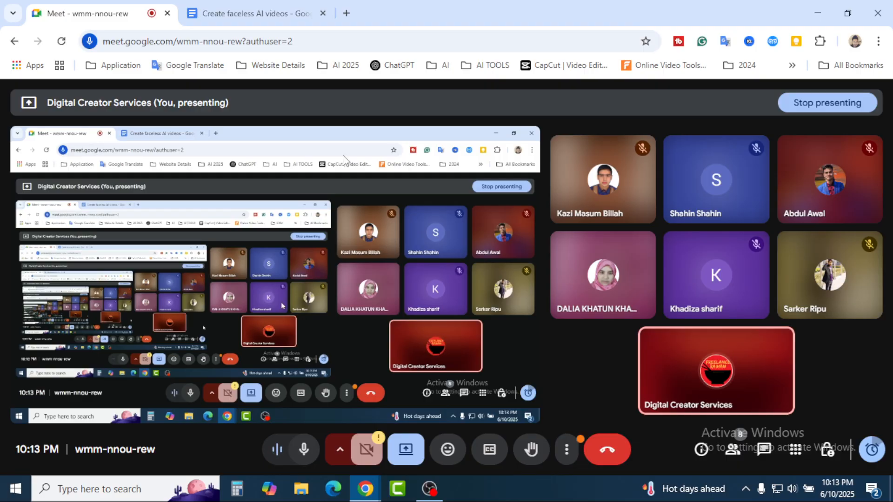
click(233, 7)
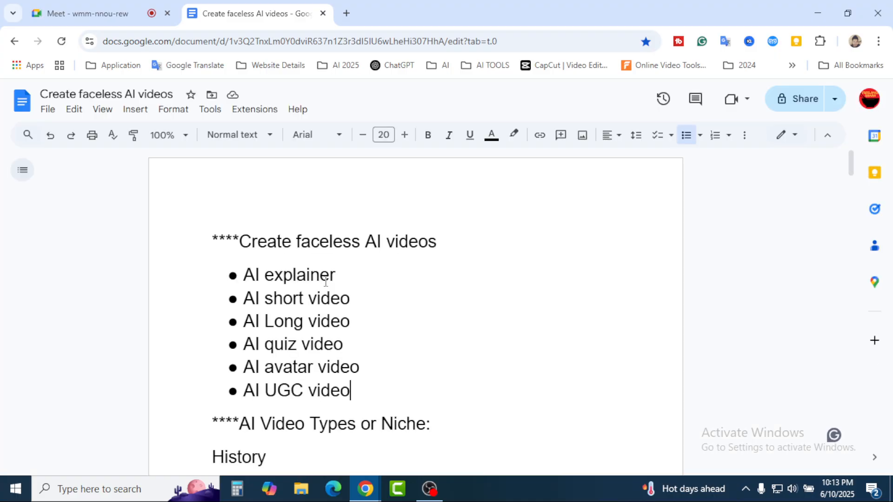
click(266, 390)
drag(266, 389, 300, 389)
click(341, 391)
click(115, 14)
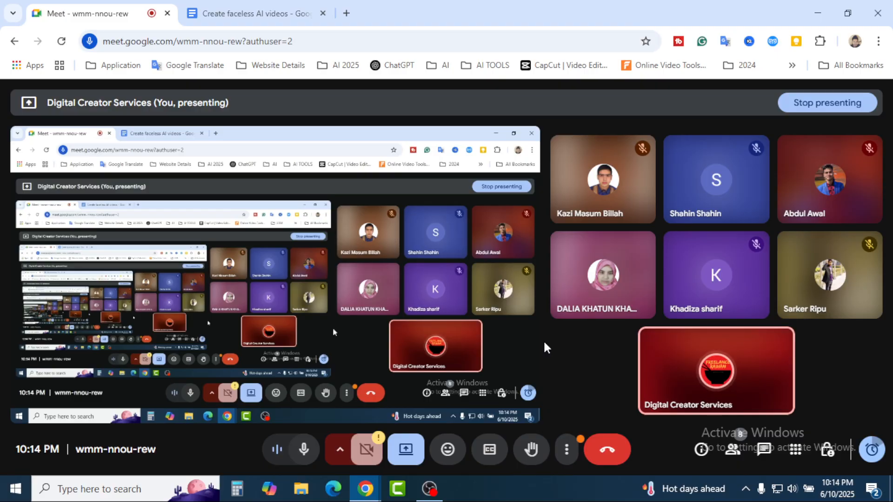
click(265, 6)
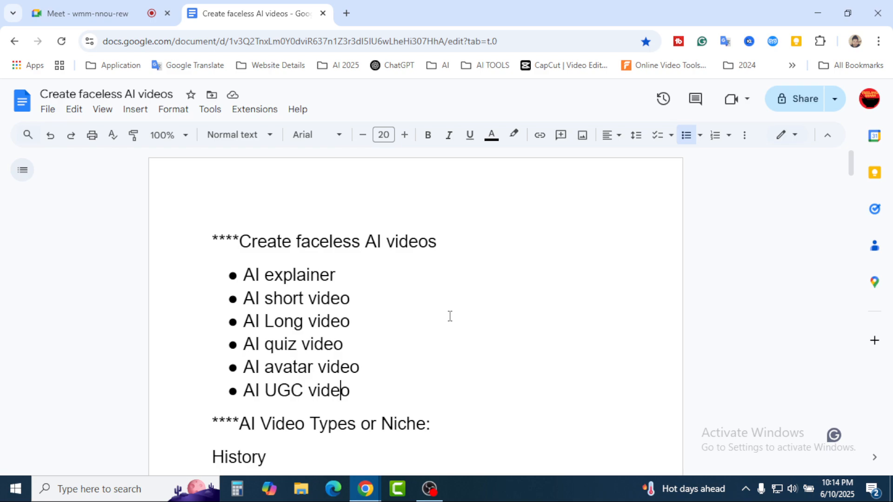
drag(303, 393, 264, 393)
click(262, 393)
click(100, 14)
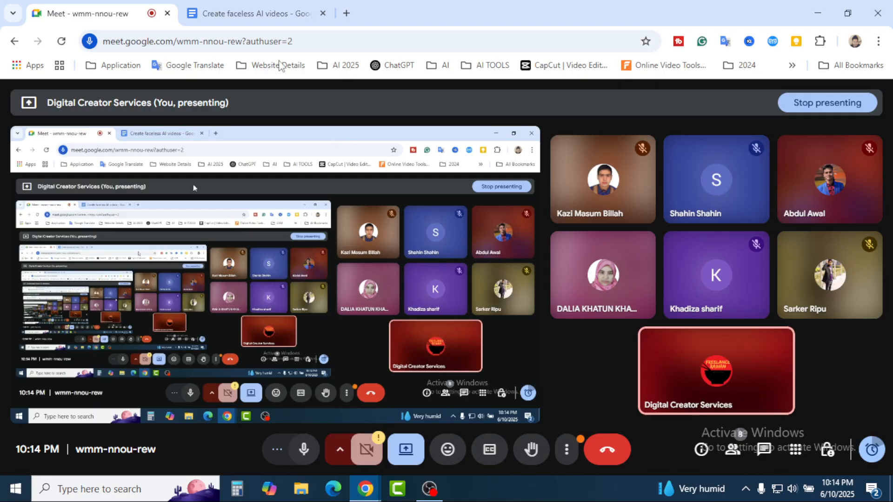
Return to the document and add the bullet "AI spokesperson" below "AI UGC video".
click(258, 14)
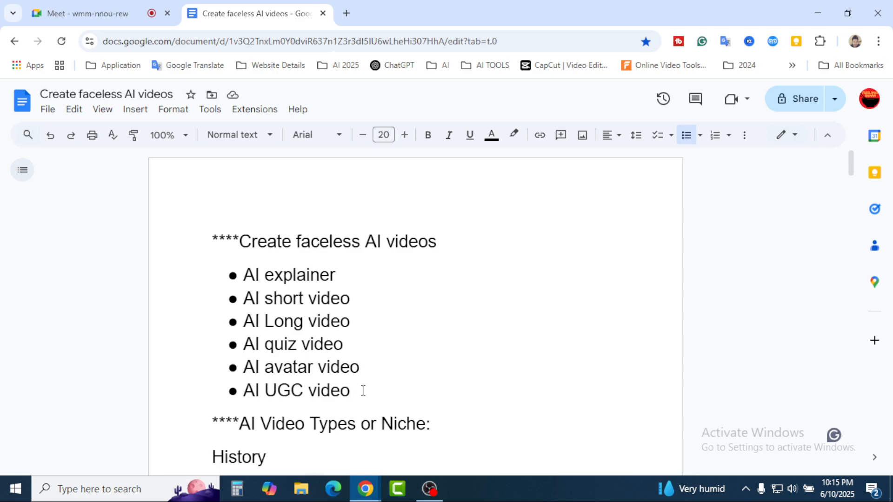
key(Return)
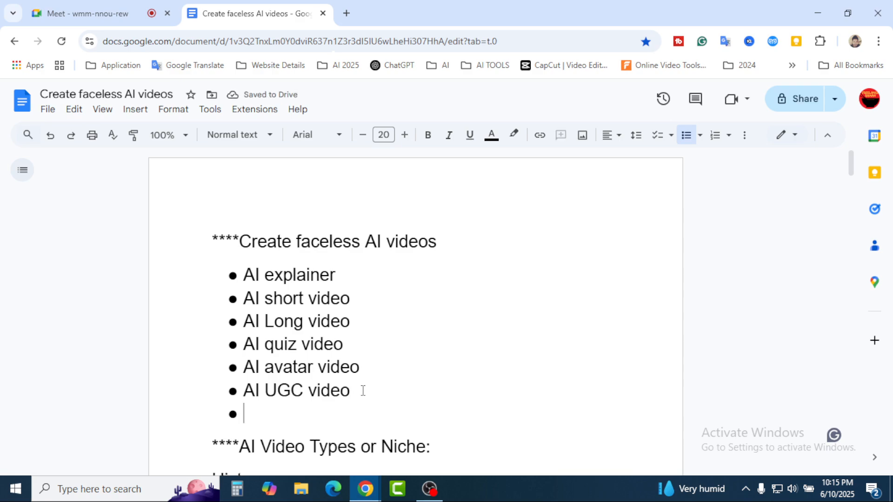
text(AI spok)
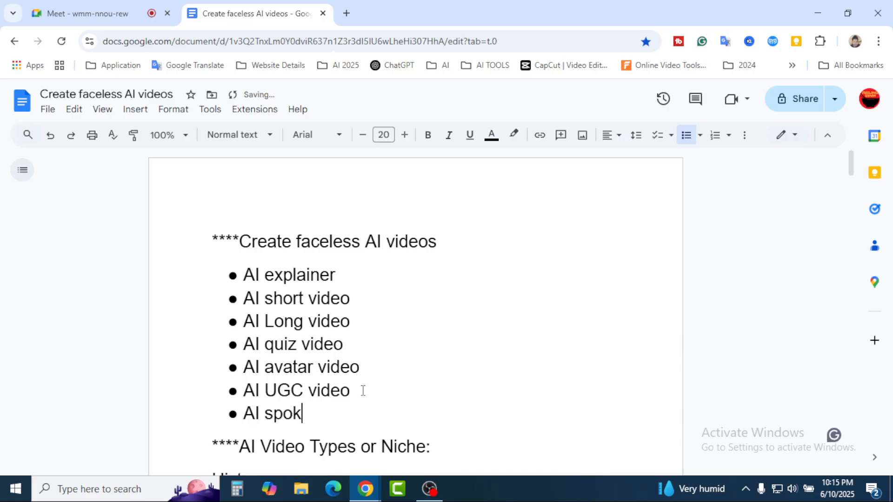
text(esperson)
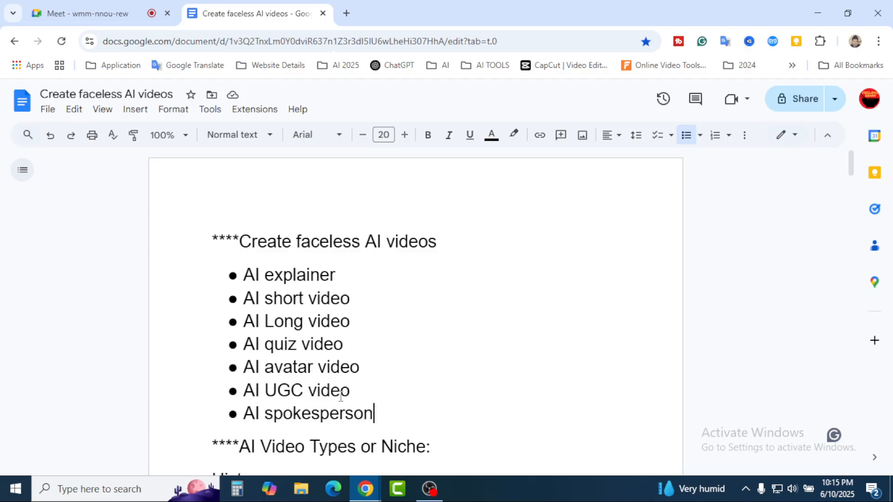
Examine the "AI UGC video" and "AI spokesperson" entries, highlighting each for the attendees and checking the Meet call in between.
drag(350, 391, 270, 395)
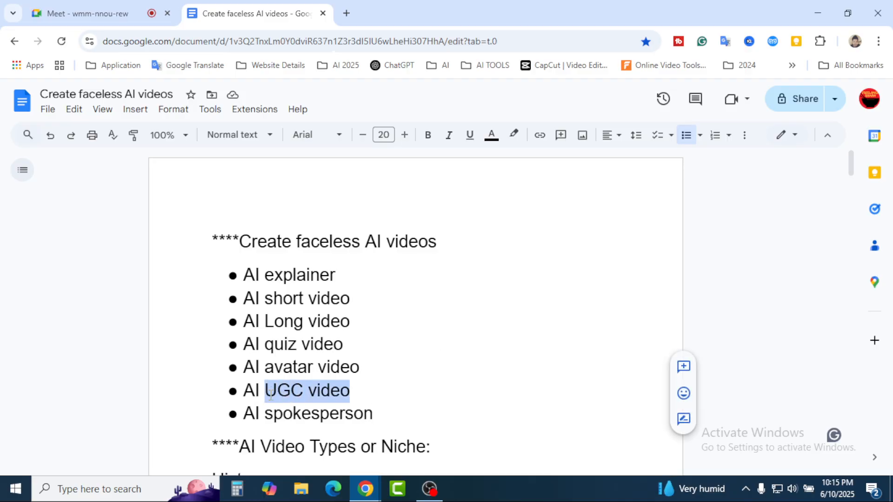
click(339, 412)
drag(373, 413, 268, 413)
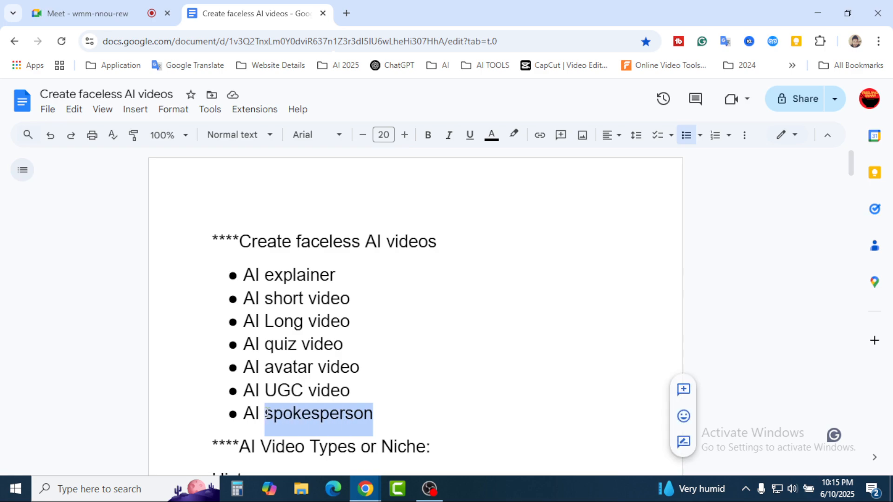
click(382, 414)
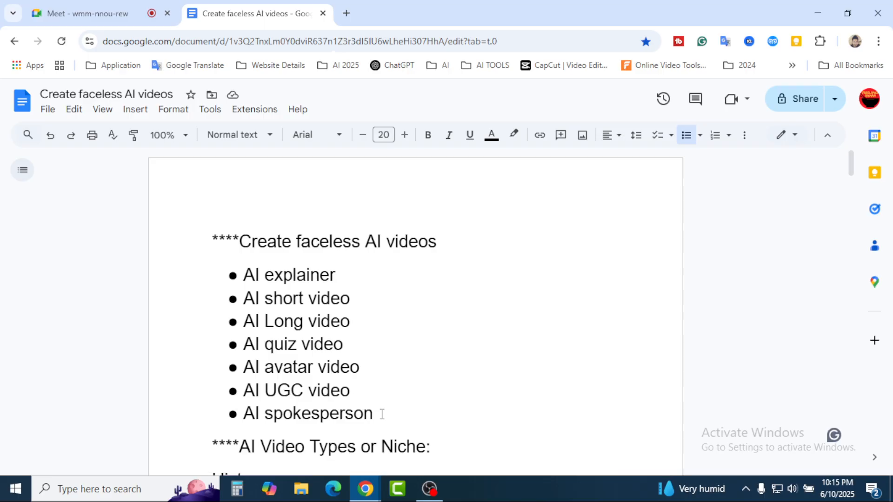
drag(382, 414, 265, 414)
click(300, 414)
drag(372, 414, 243, 412)
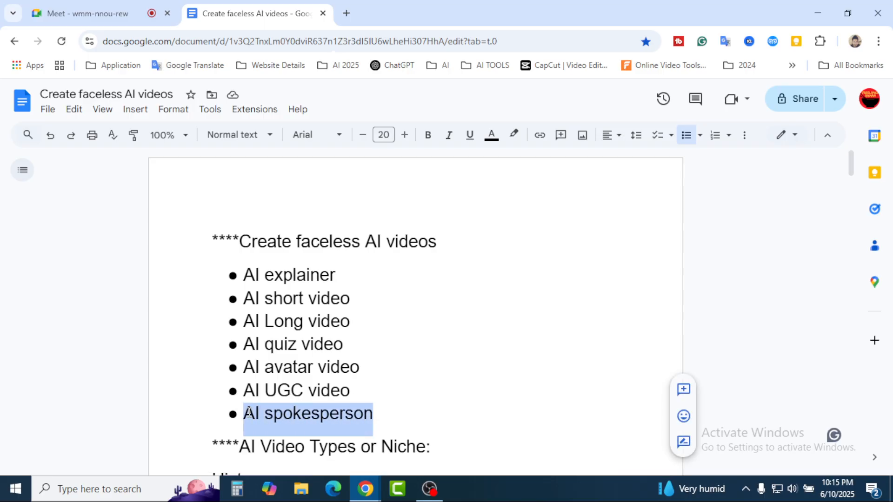
click(380, 414)
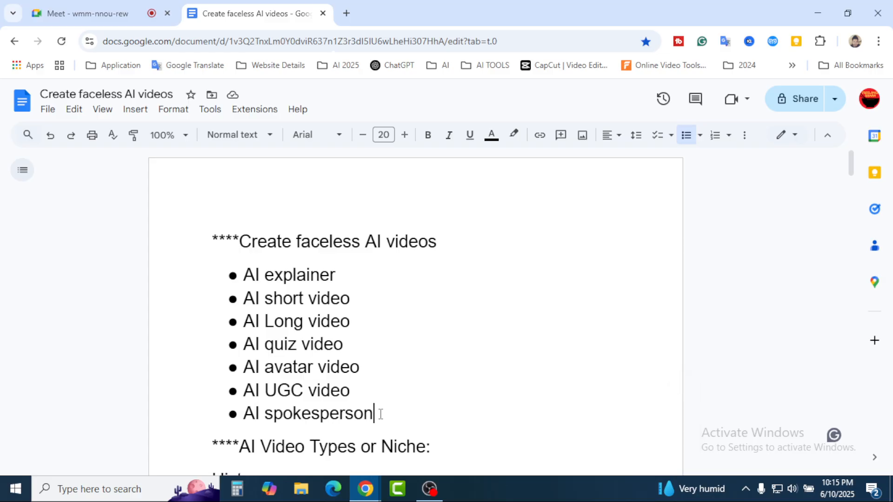
click(117, 12)
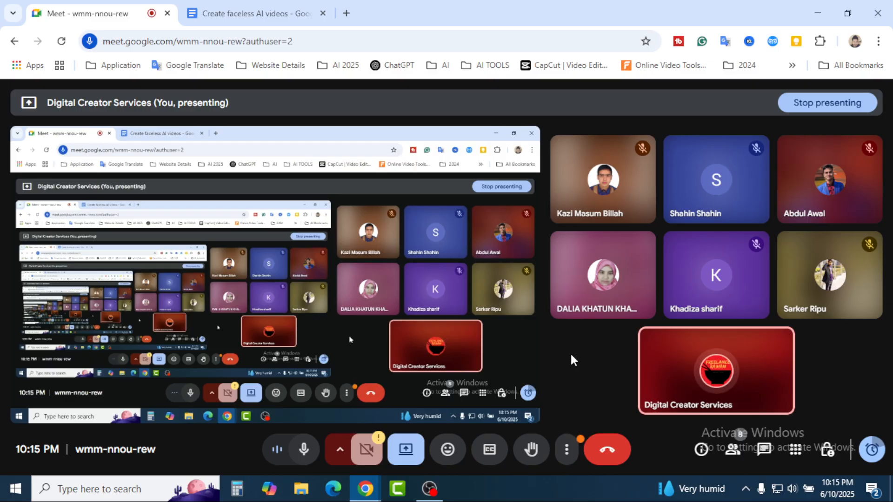
click(253, 14)
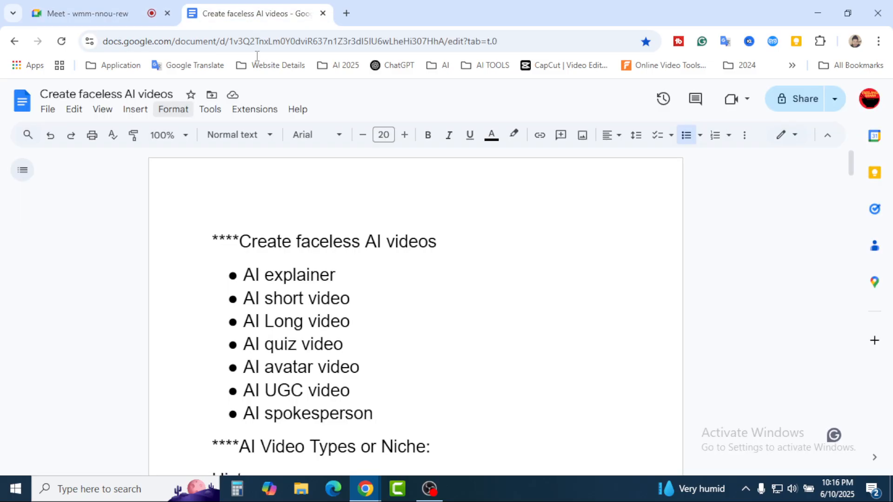
click(383, 416)
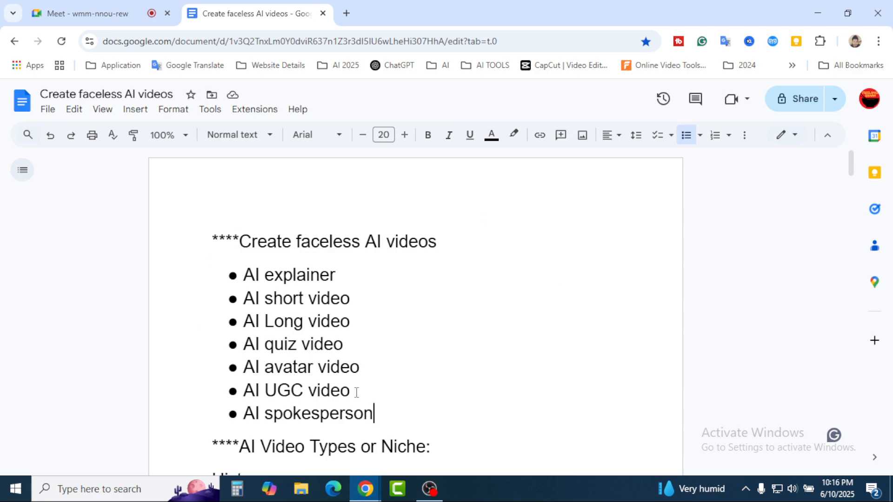
drag(354, 391, 247, 394)
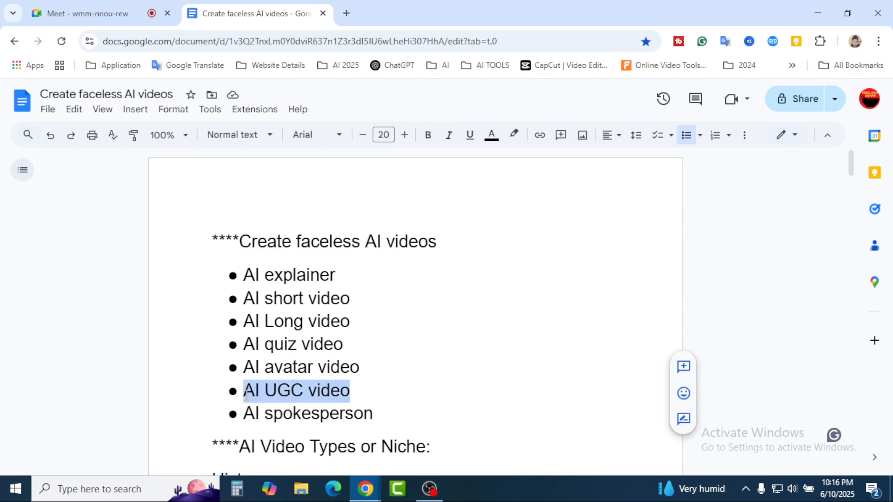
click(355, 398)
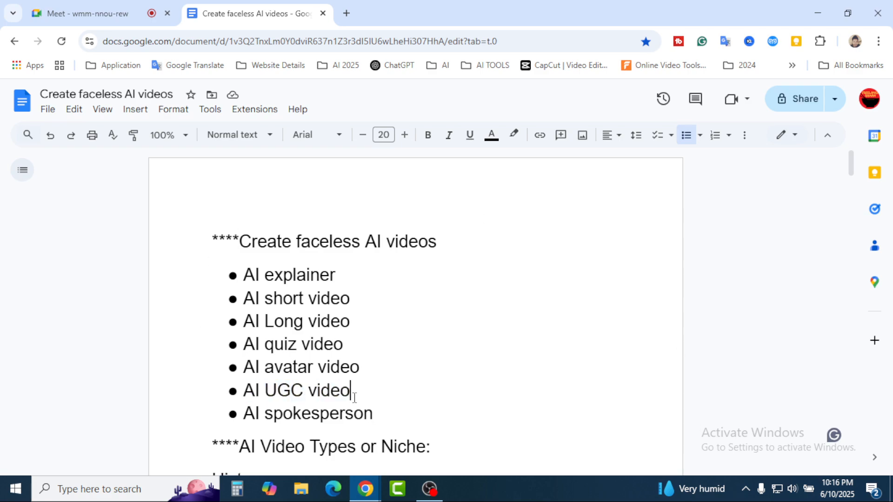
Examine the faceless AI videos list and the niche list below it, checking the Meet call in between.
click(70, 13)
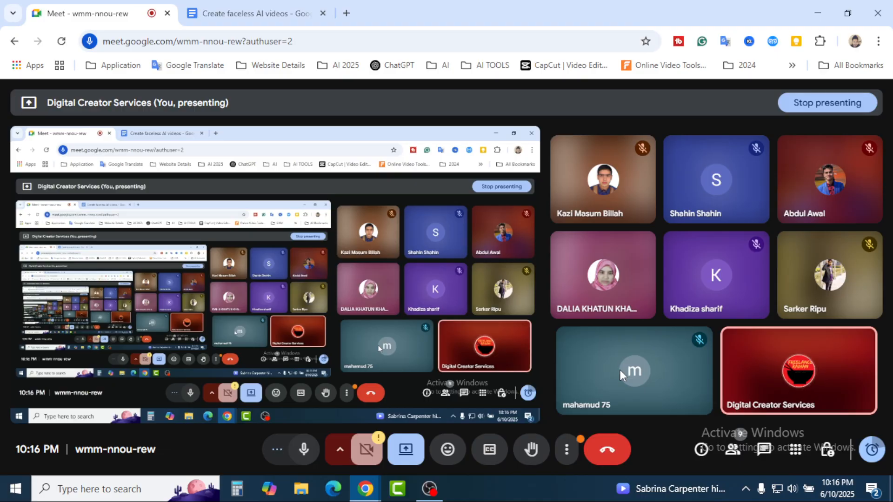
click(272, 9)
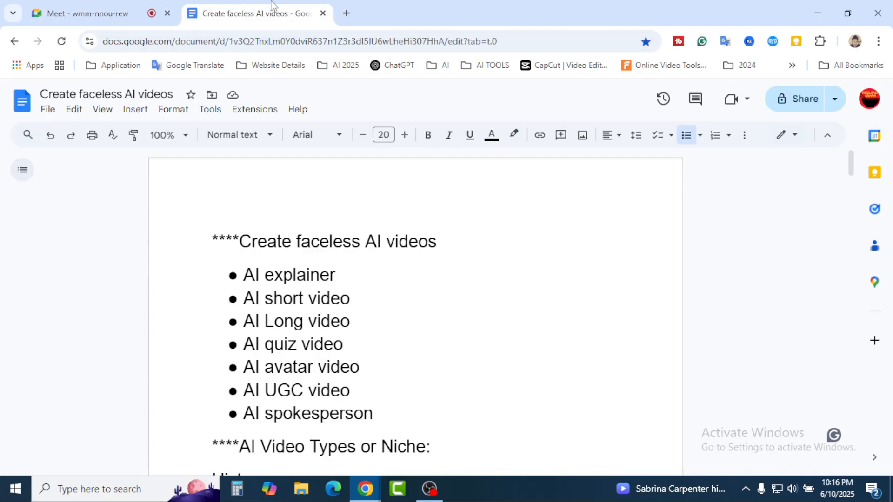
scroll(399, 273, down, 1)
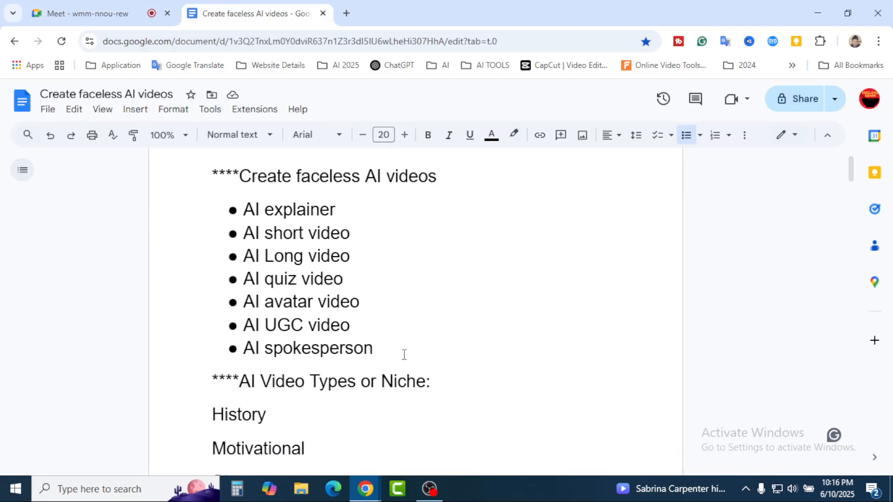
click(389, 350)
scroll(457, 346, down, 4)
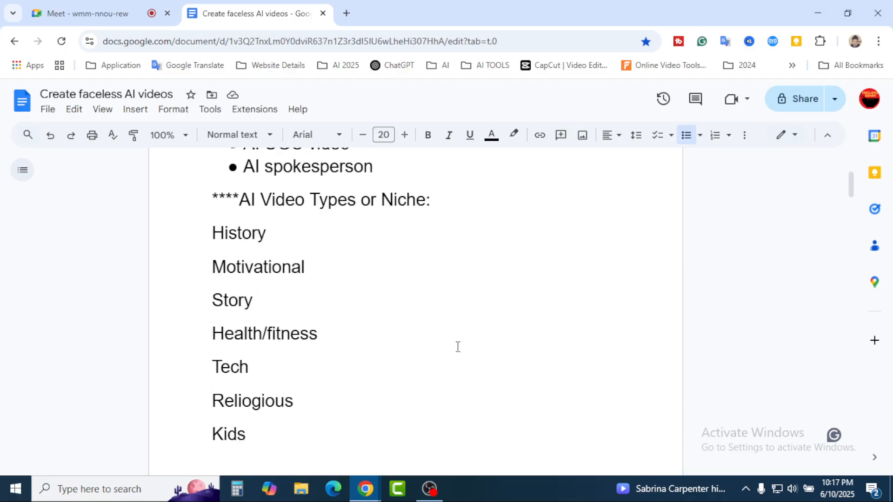
scroll(457, 346, up, 4)
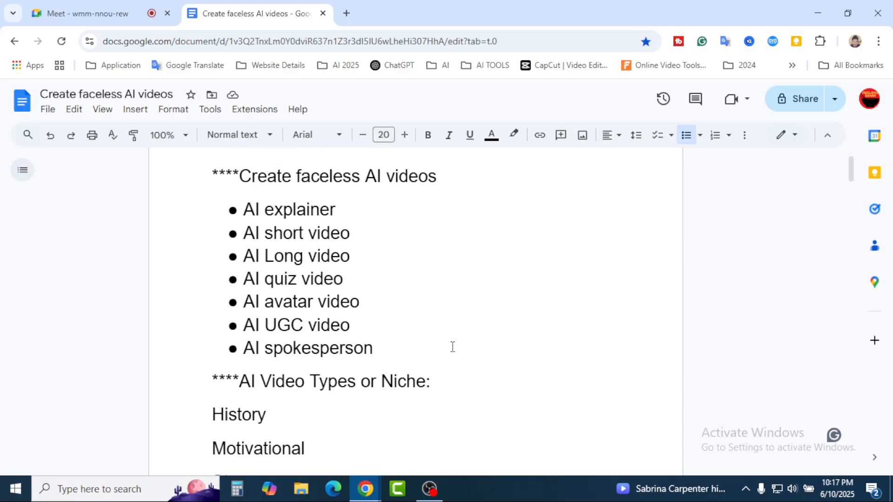
click(68, 6)
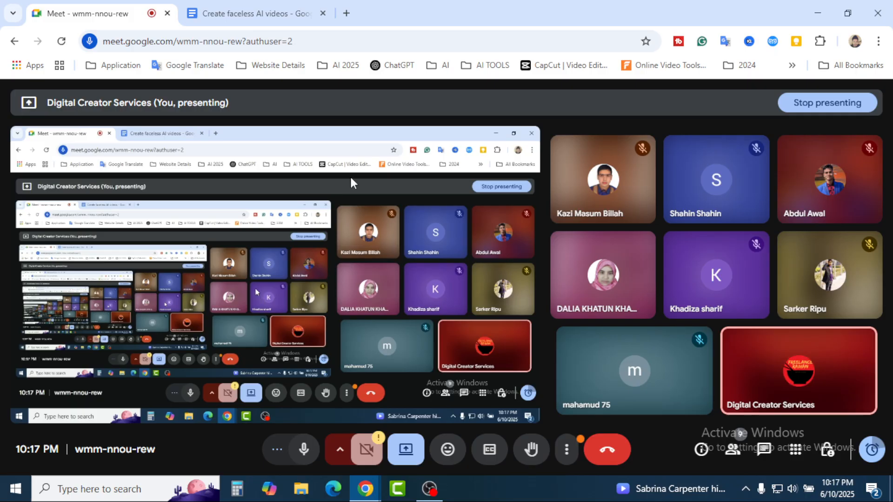
click(259, 6)
Add the line "Text > Video" below "Kids" in the niche list, leaving one blank line between them.
scroll(422, 315, down, 8)
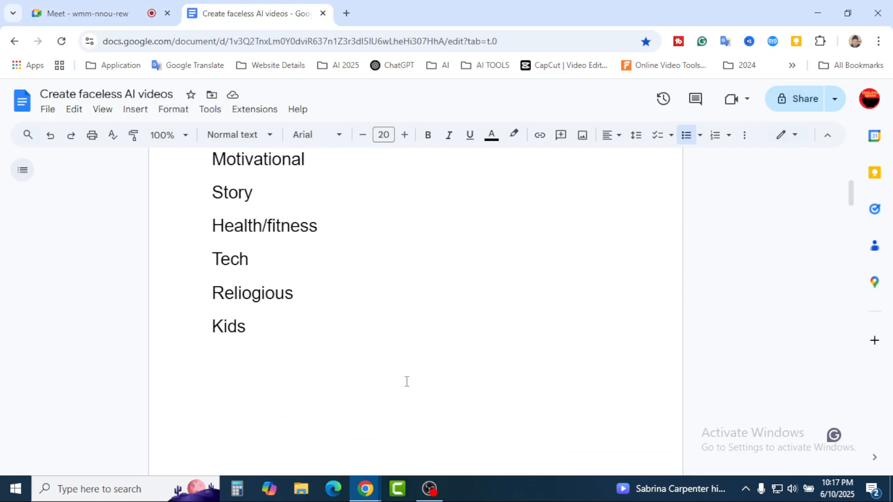
click(319, 255)
key(Return)
key(Return)
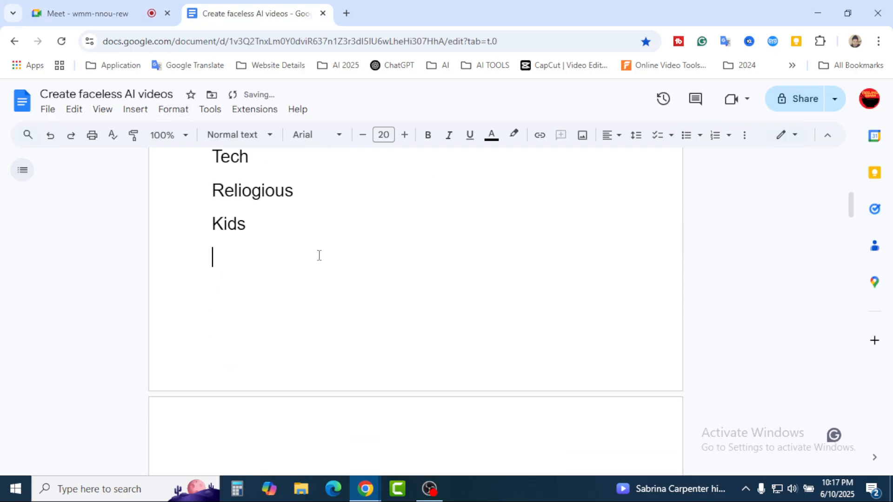
text(Tex)
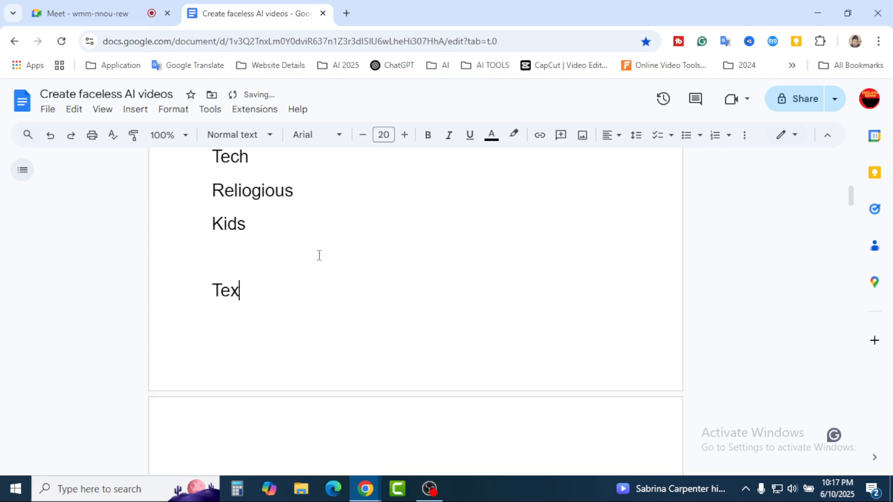
text(t > Vid)
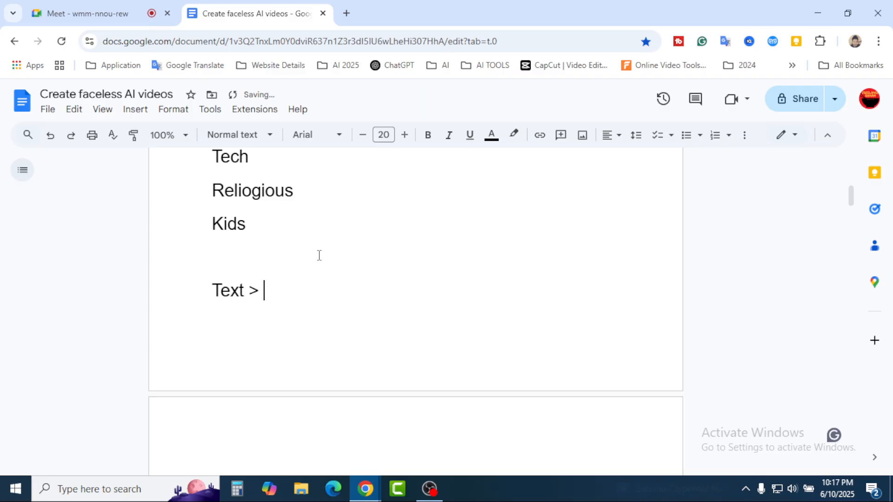
text(eo)
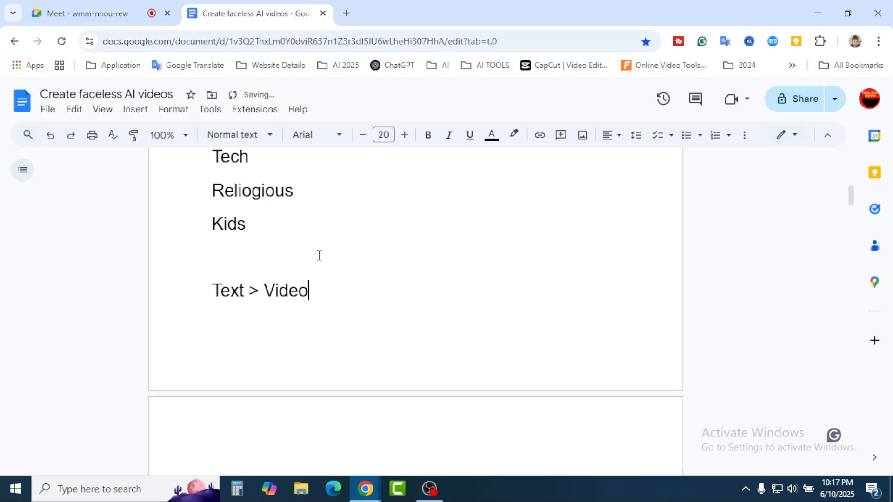
Add the lines "Image > Video" and "Video > video anime" below "Text > Video".
scroll(319, 256, down, 1)
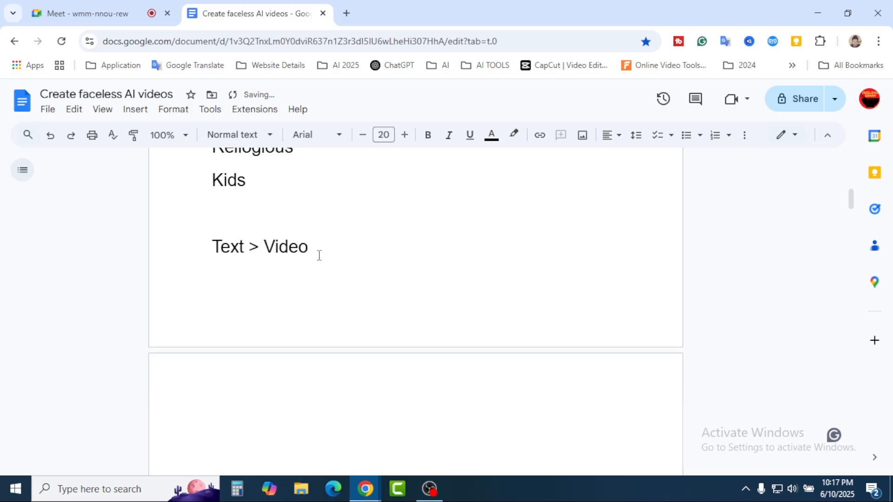
text(Image )
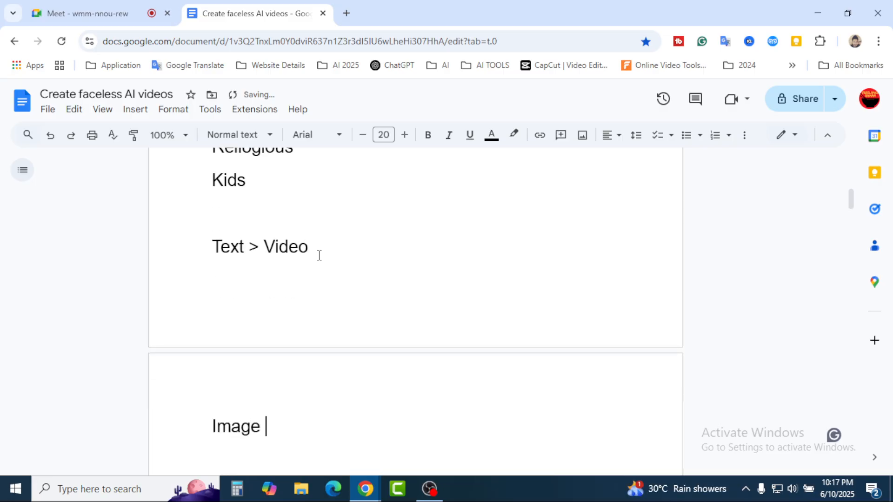
text(> Video)
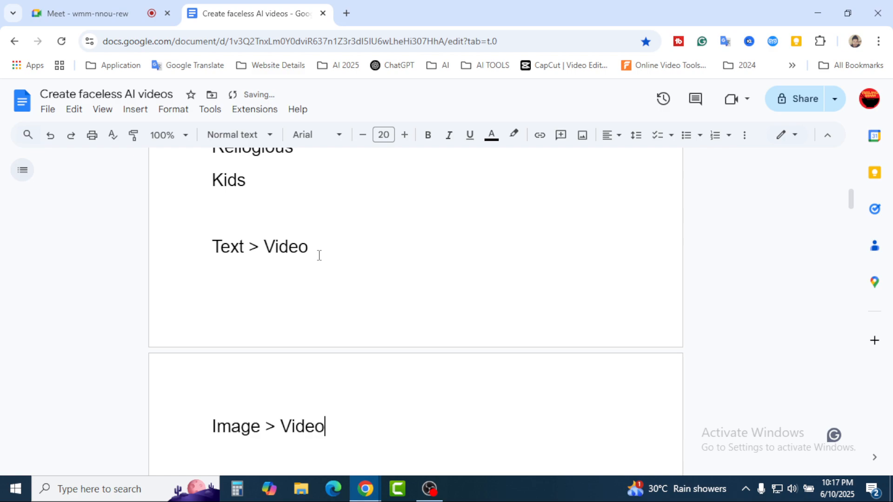
key(Return)
scroll(366, 253, down, 2)
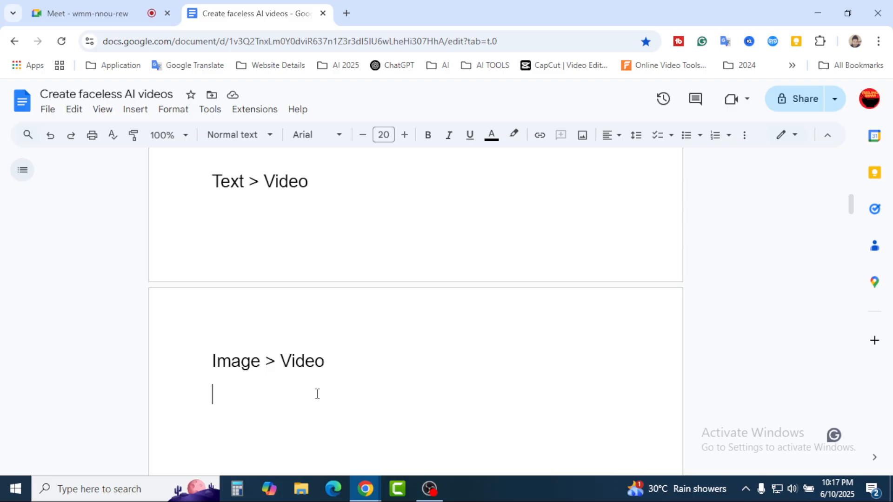
text(Video)
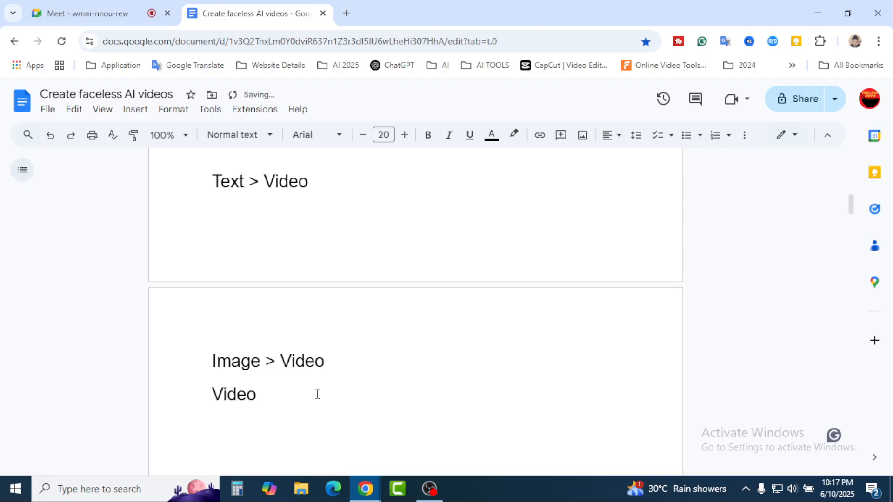
text( > video anime)
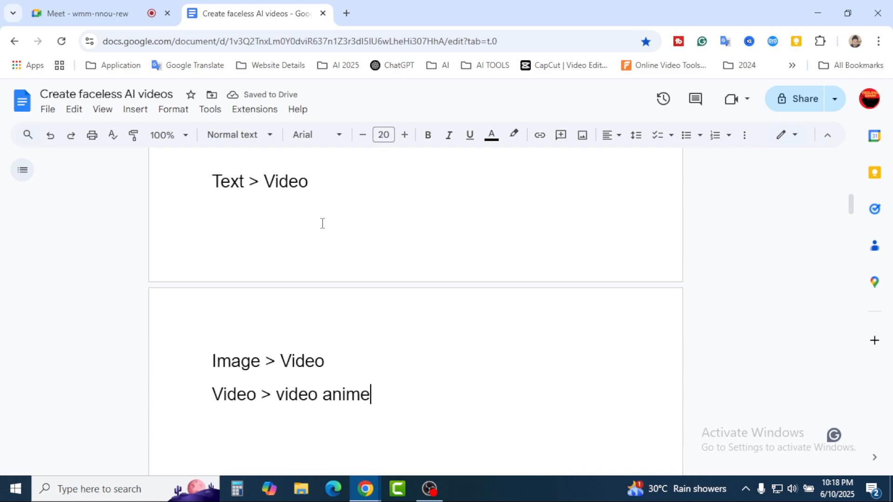
Examine the "Text > Video" and "Image > Video" lines, highlighting the words "Text" and "Image" for the attendees.
scroll(349, 278, up, 2)
scroll(350, 279, down, 2)
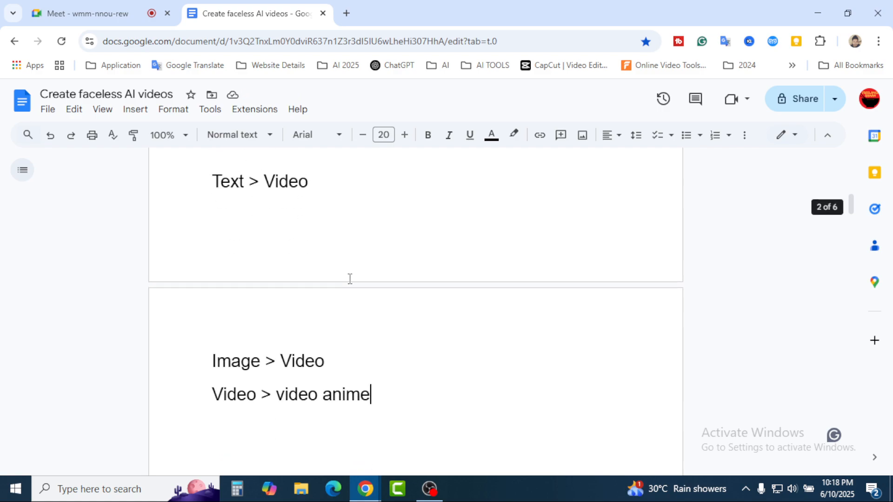
scroll(350, 278, up, 2)
drag(244, 245, 206, 244)
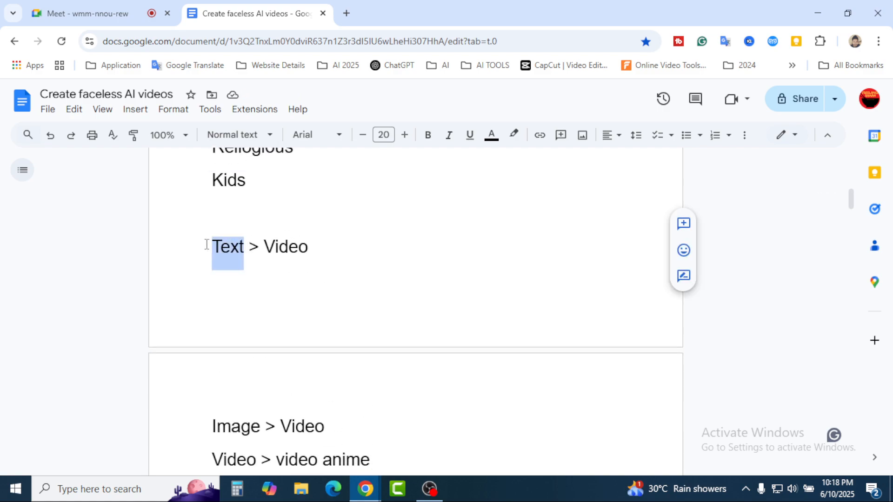
scroll(275, 294, down, 2)
drag(260, 361, 211, 361)
click(347, 357)
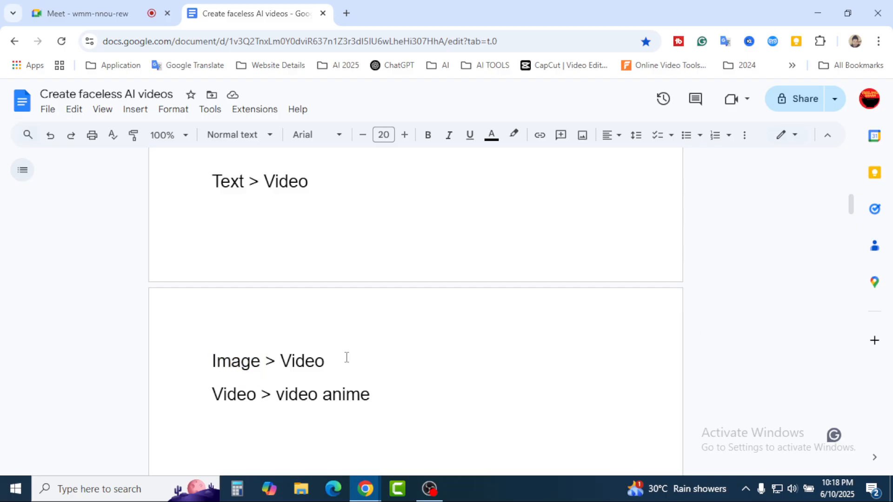
scroll(347, 357, up, 1)
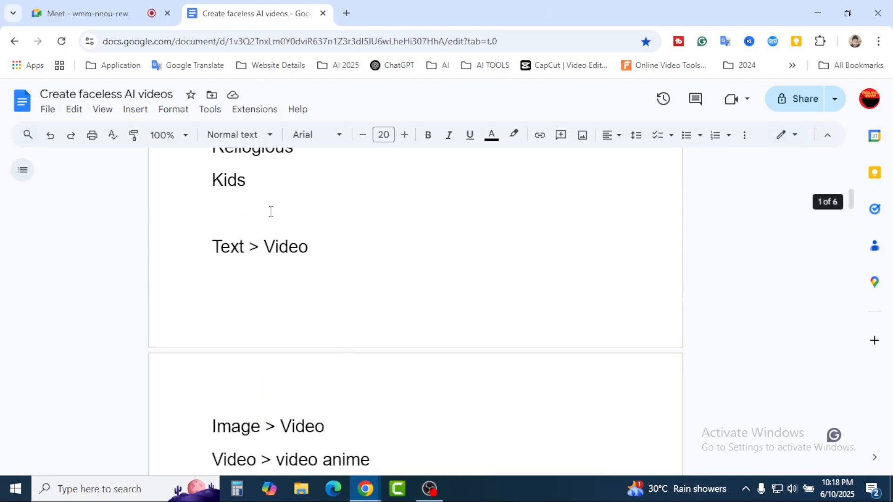
drag(244, 245, 212, 244)
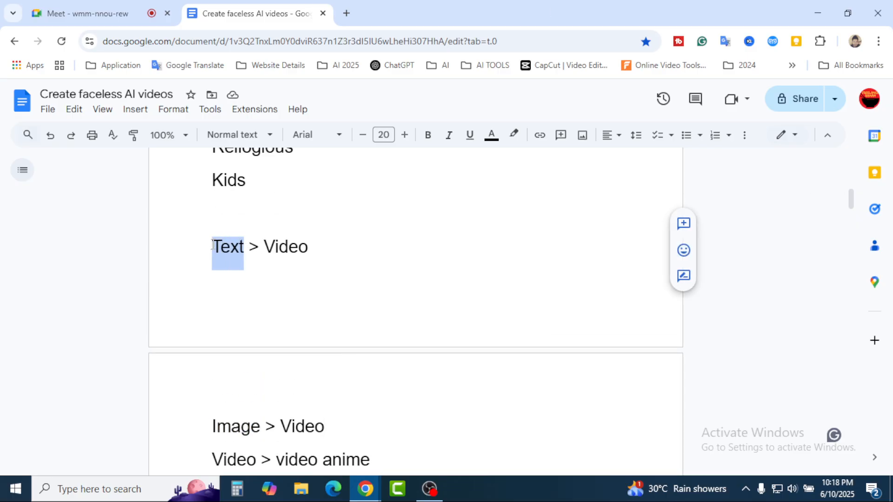
Insert blank lines above and below "Text > Video" so it starts the next page with free space before "Image > Video".
click(322, 256)
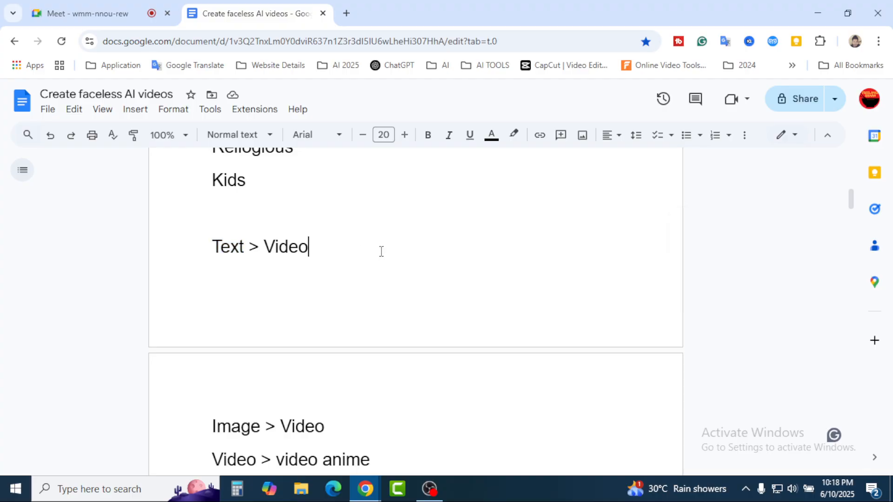
key(Return)
click(216, 253)
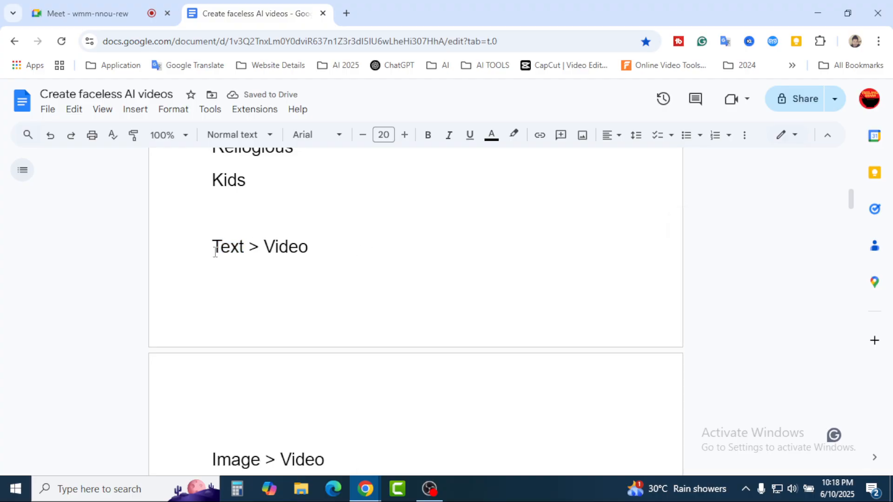
key(Return)
key(Return)
scroll(215, 252, down, 3)
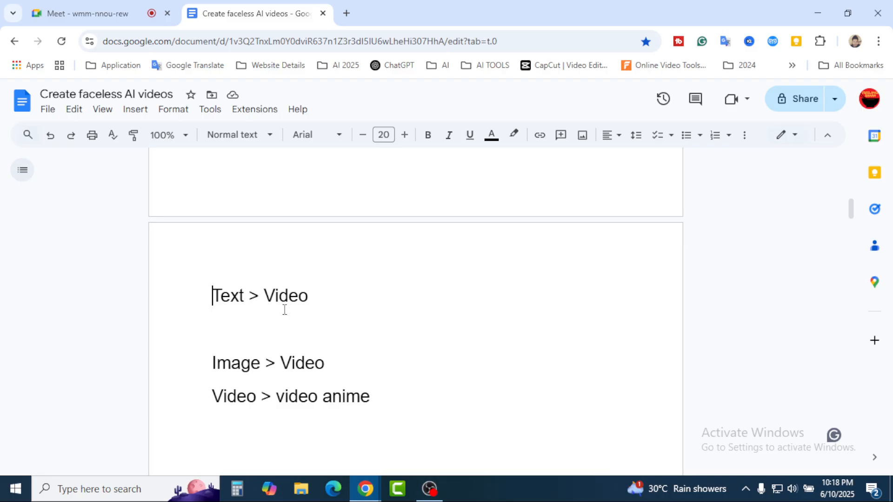
click(252, 316)
click(231, 312)
click(318, 303)
key(Return)
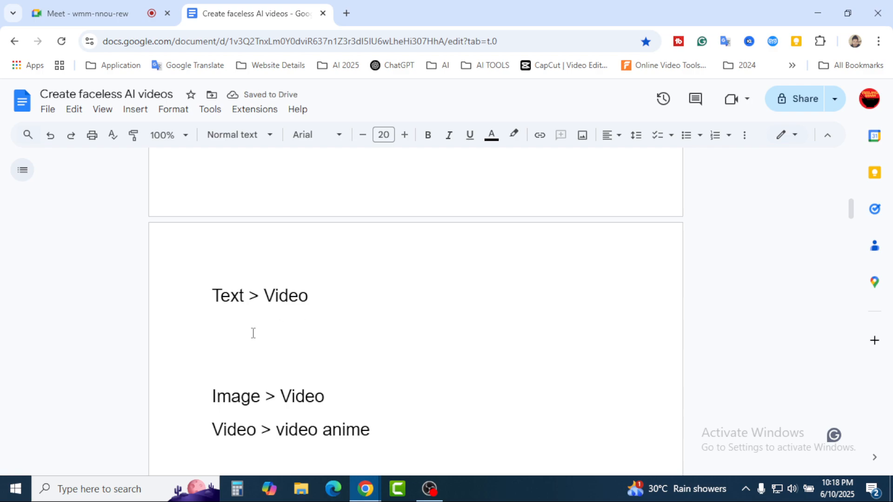
Highlight "Text" and "Video" for the attendees and add the example prompt "I want to create a kids cartoon video" below "Text > Video".
click(250, 298)
shift+click(210, 295)
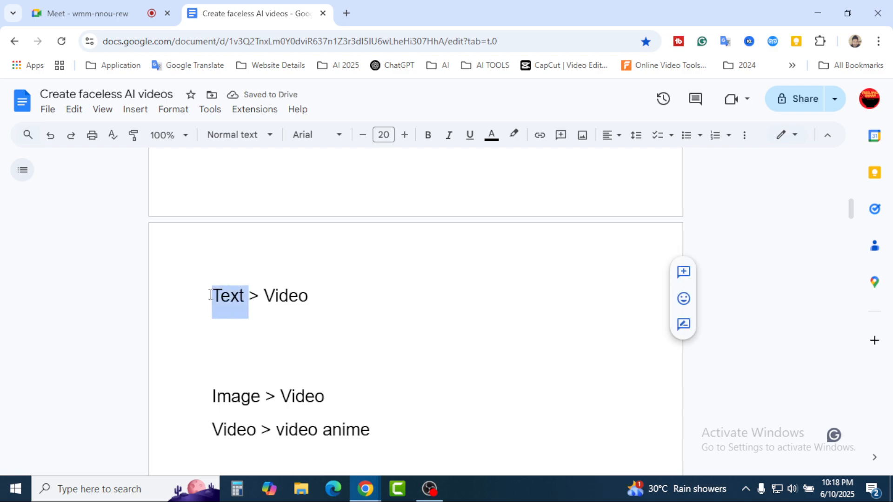
drag(309, 296, 263, 295)
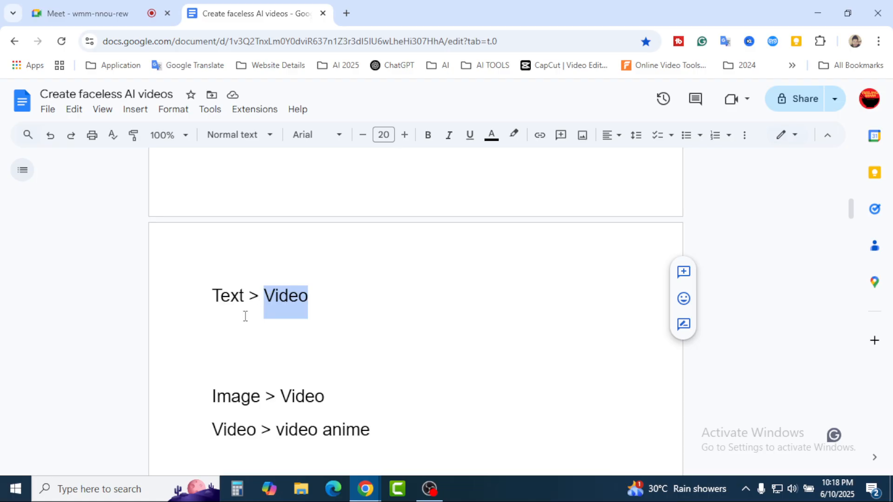
click(233, 326)
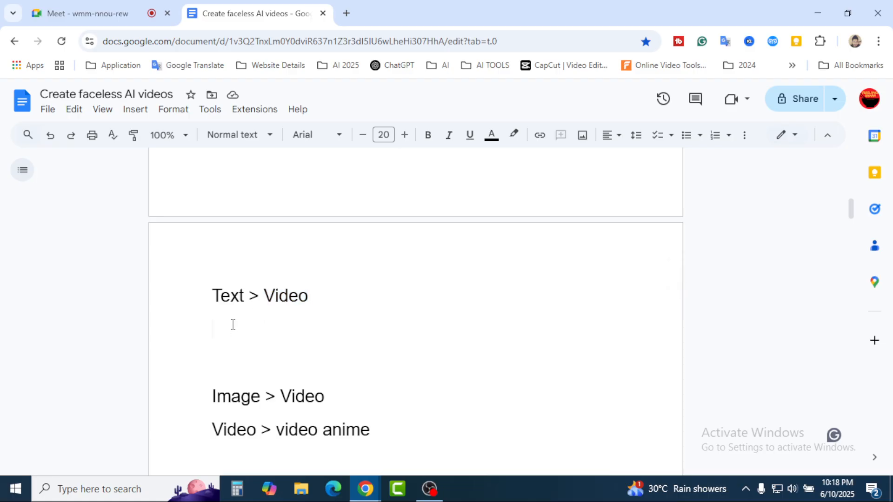
text(I want to )
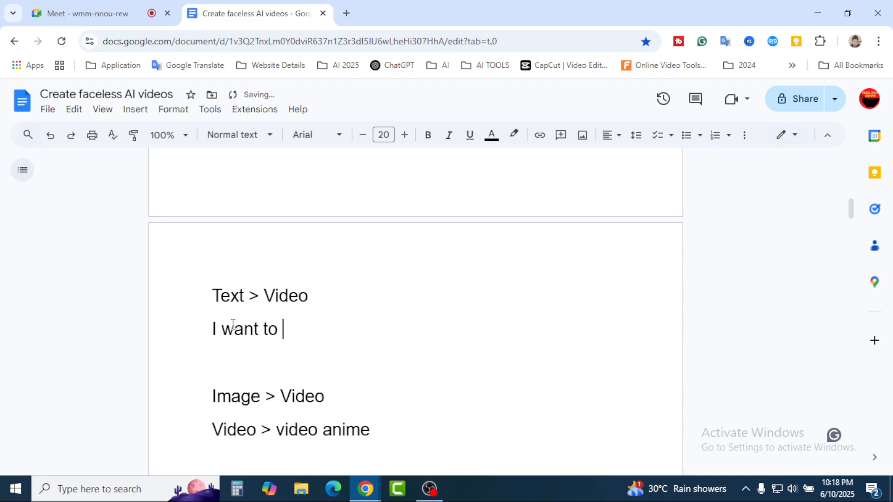
text(create a)
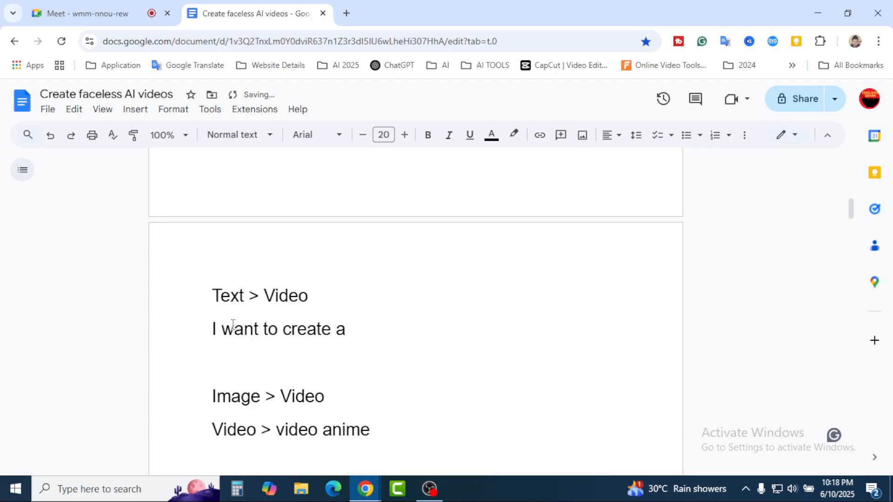
text( kids ca)
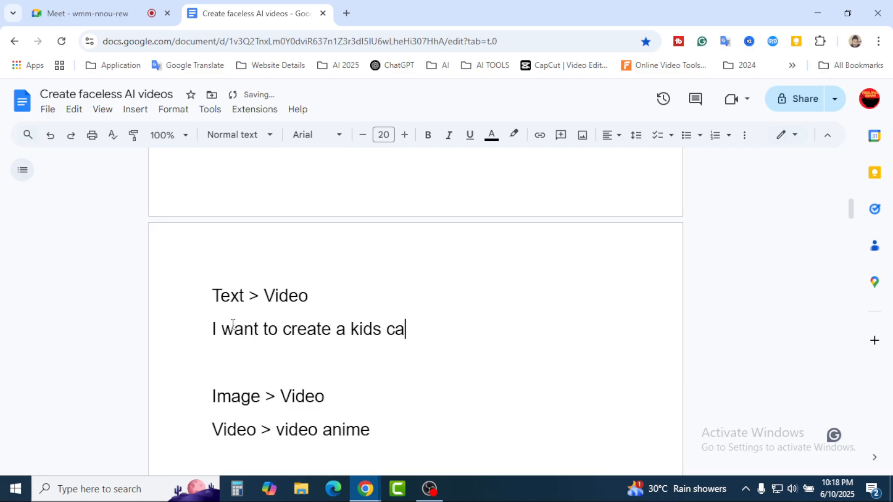
text(rtoon video)
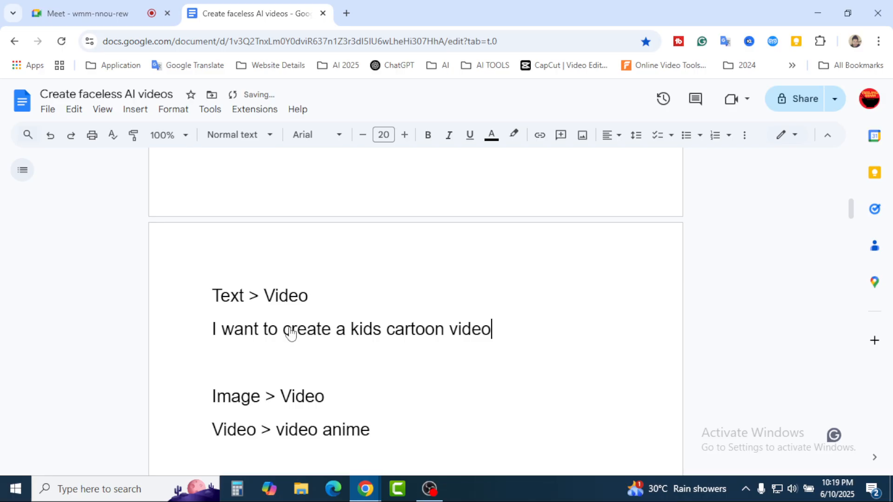
Switch the document to suggesting mode.
right_click(232, 331)
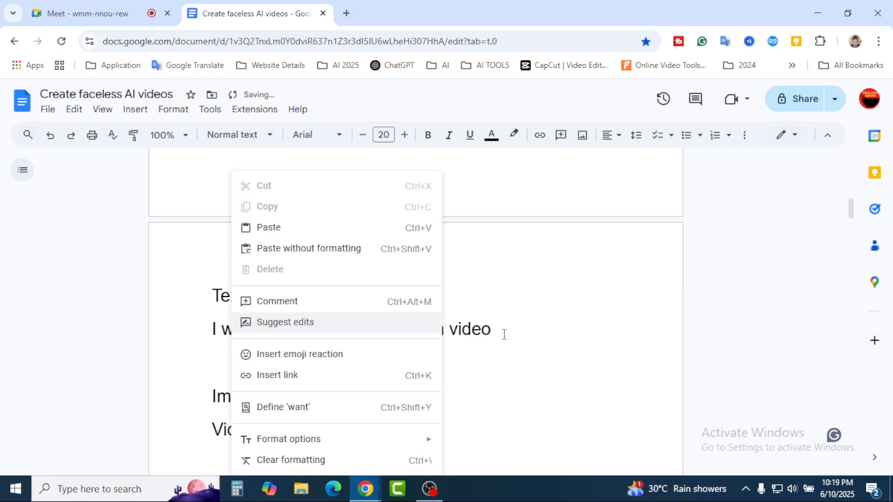
key(Return)
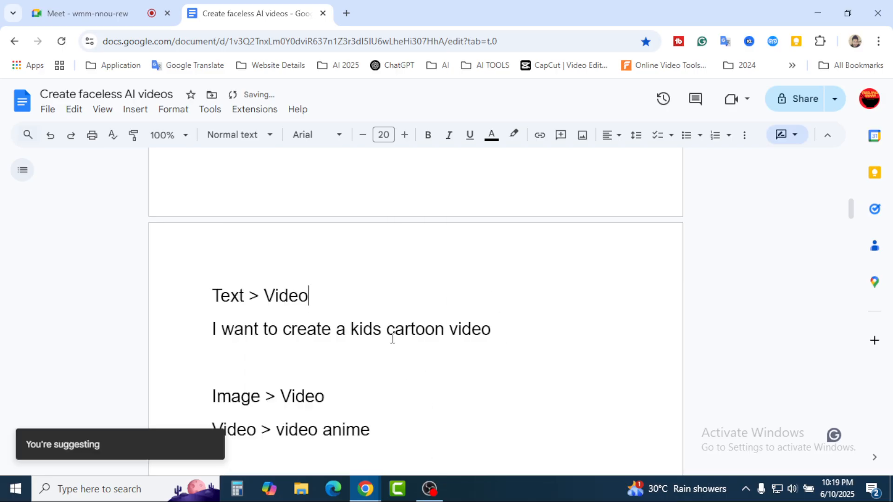
key(Down)
drag(289, 331, 208, 328)
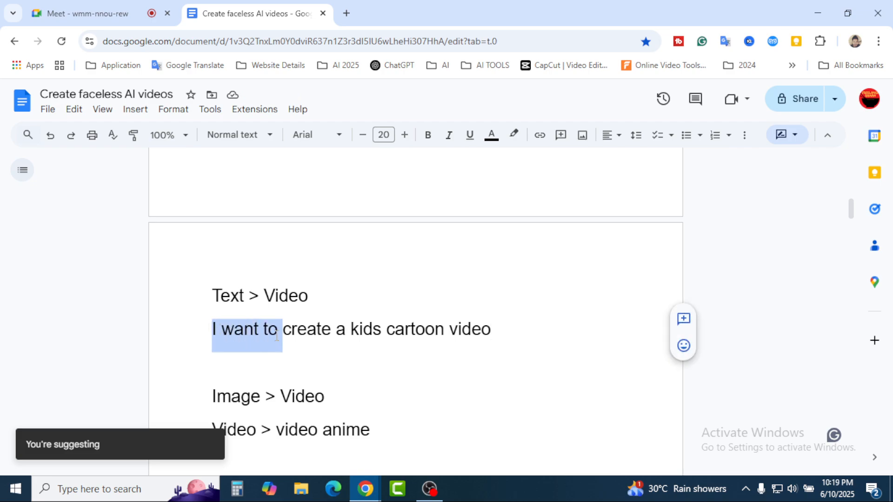
key(BackSpace)
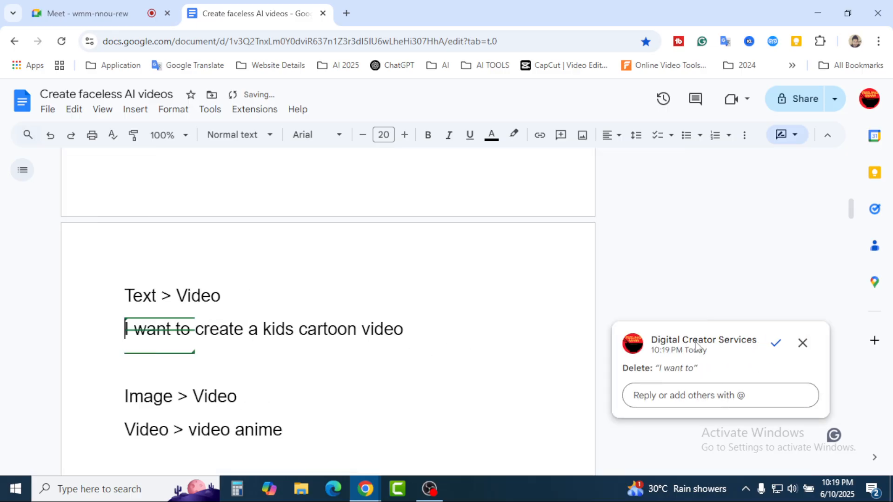
click(803, 342)
Suggest deleting "I want to" from the example prompt below "Text > Video" and accept the suggestion.
drag(283, 329, 203, 333)
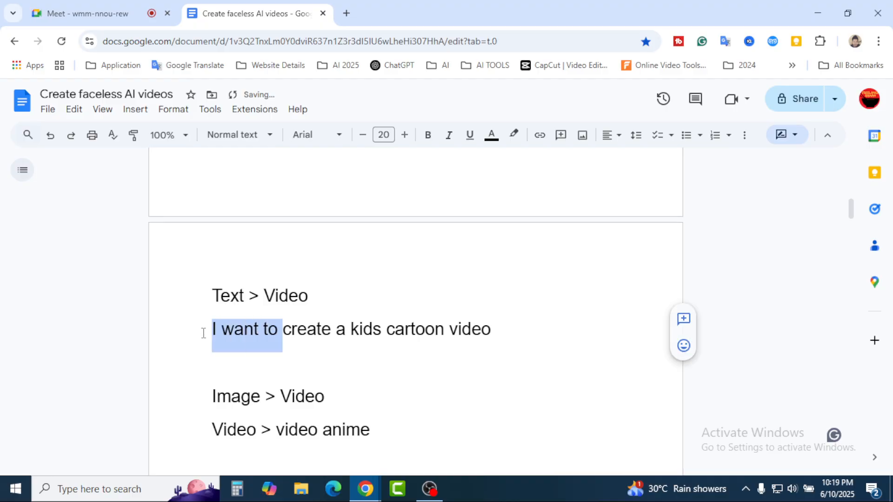
key(BackSpace)
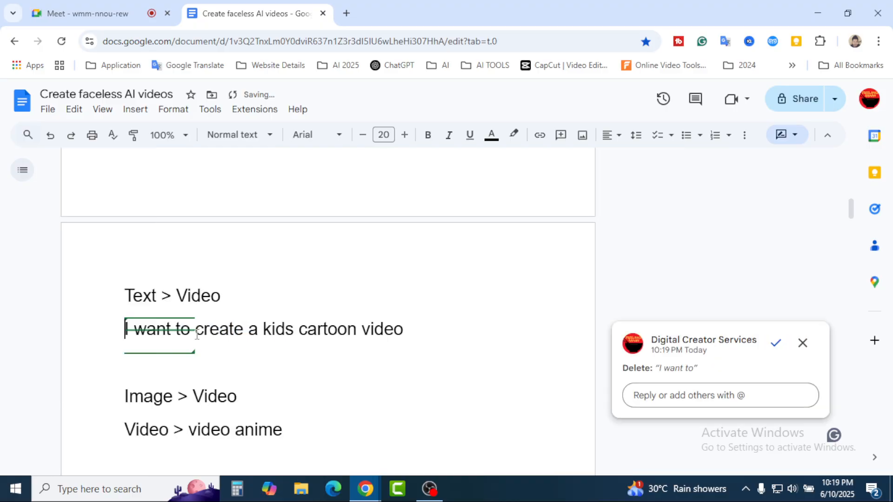
click(777, 344)
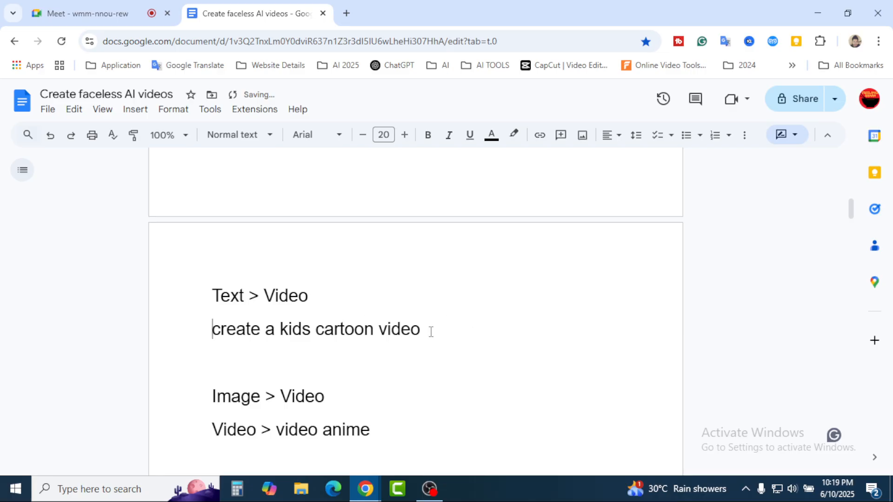
Highlight the prompt "create a kids cartoon video" repeatedly for the attendees.
drag(428, 331, 208, 335)
click(268, 330)
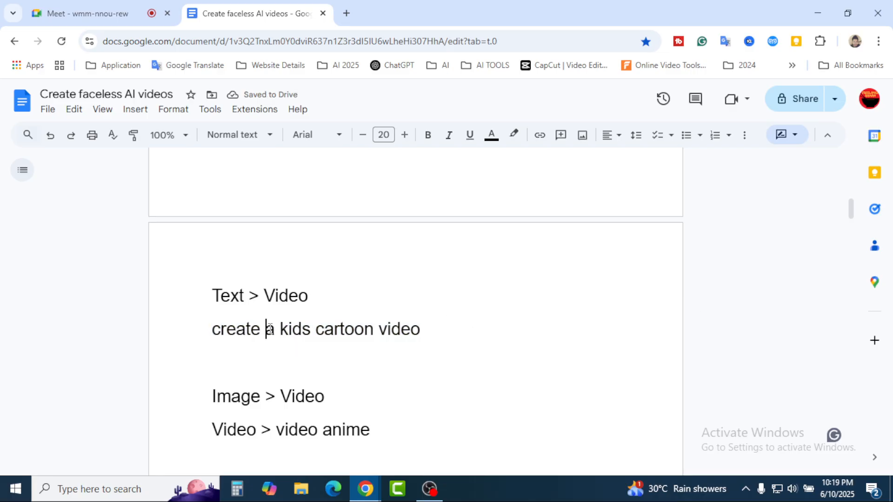
drag(421, 331, 208, 325)
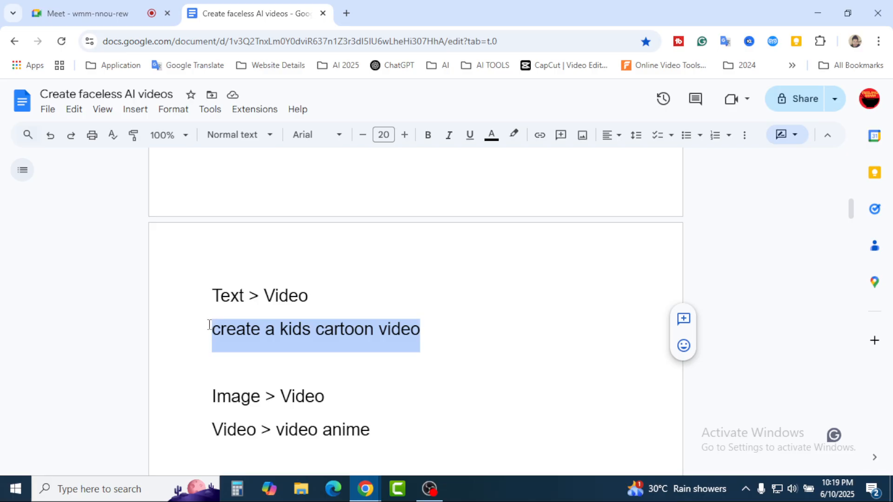
click(281, 333)
drag(420, 331, 208, 331)
click(297, 334)
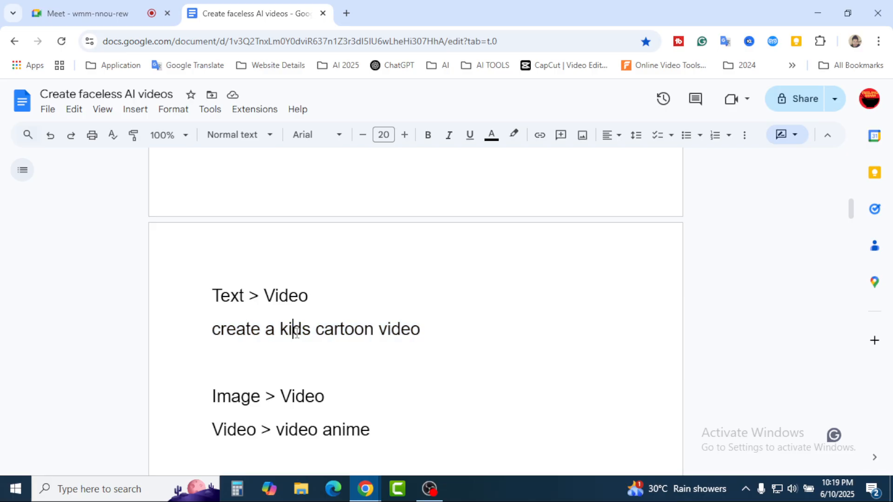
click(445, 331)
key(Return)
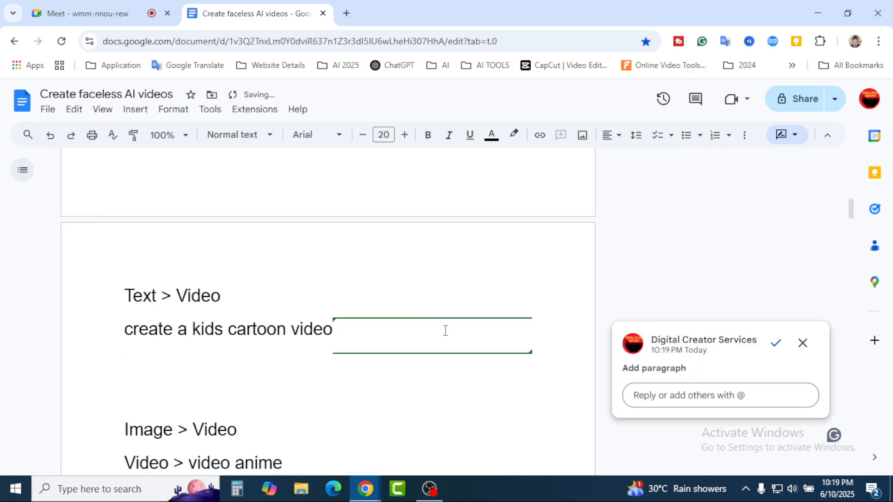
click(801, 343)
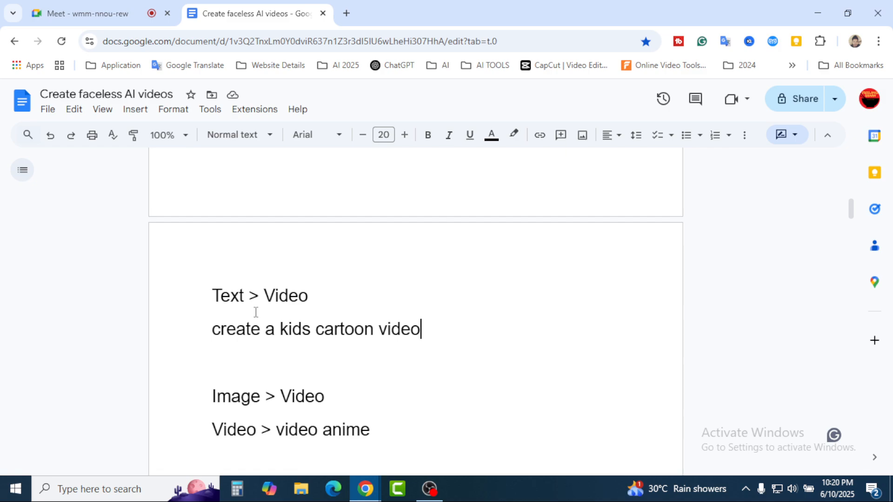
Check the Google Meet call and return to the document to highlight "Text", "Video" and the example prompt for the attendees.
click(86, 19)
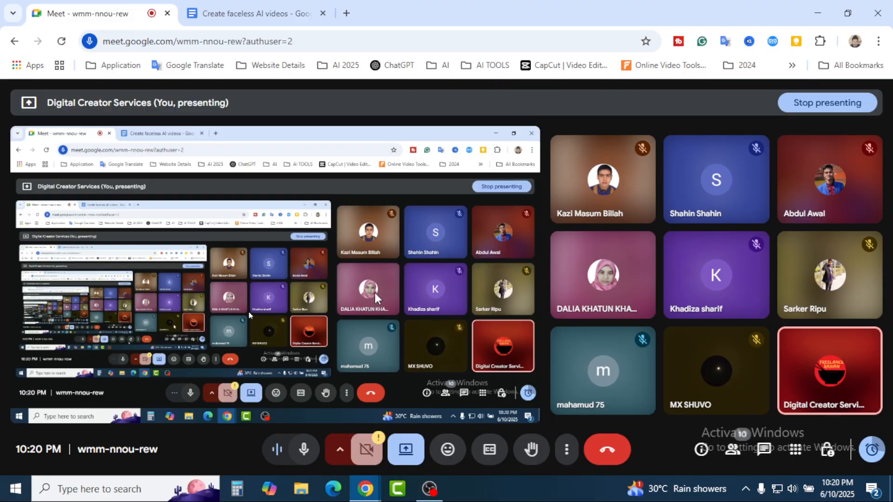
key(ctrl+Tab)
drag(249, 295, 216, 296)
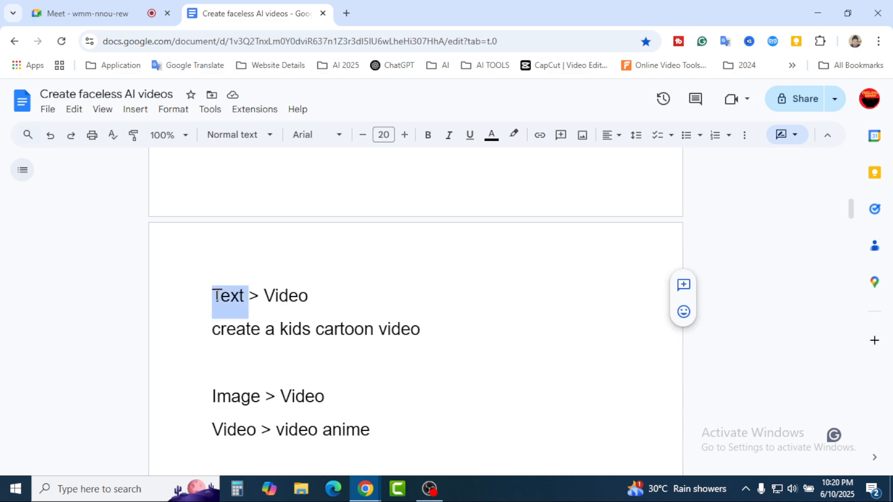
click(280, 296)
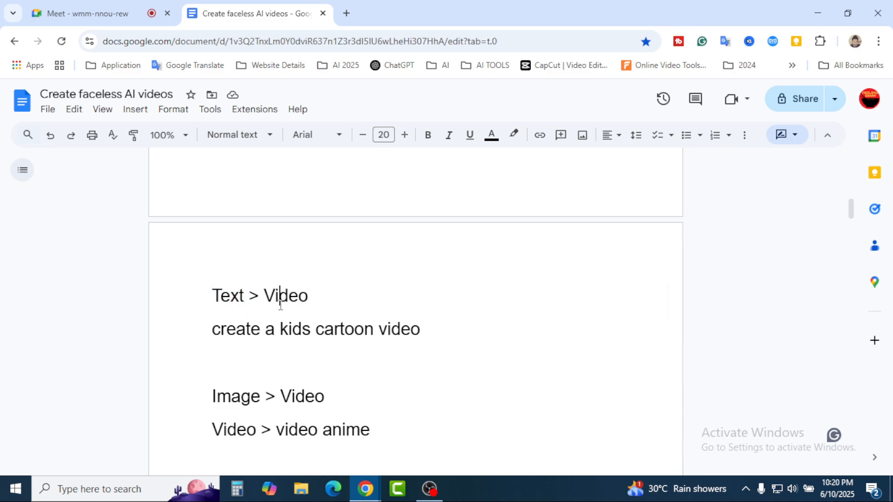
click(282, 330)
drag(306, 299, 263, 298)
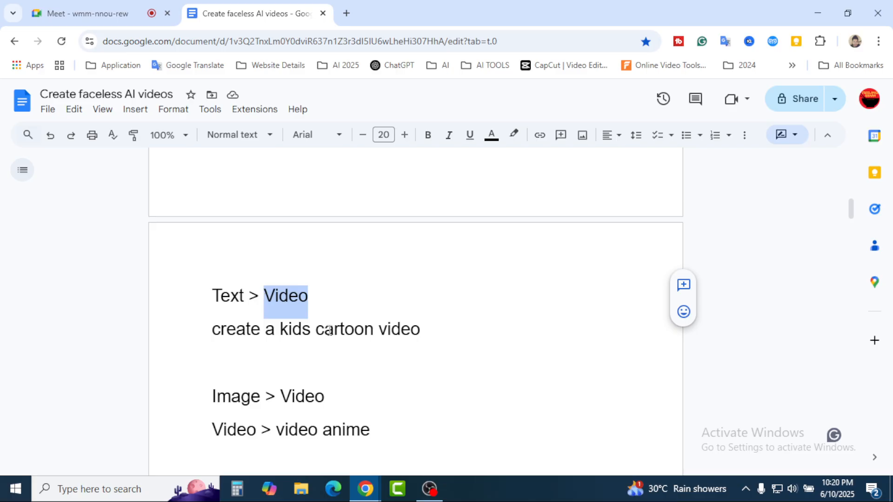
click(345, 330)
drag(420, 331, 216, 330)
click(425, 332)
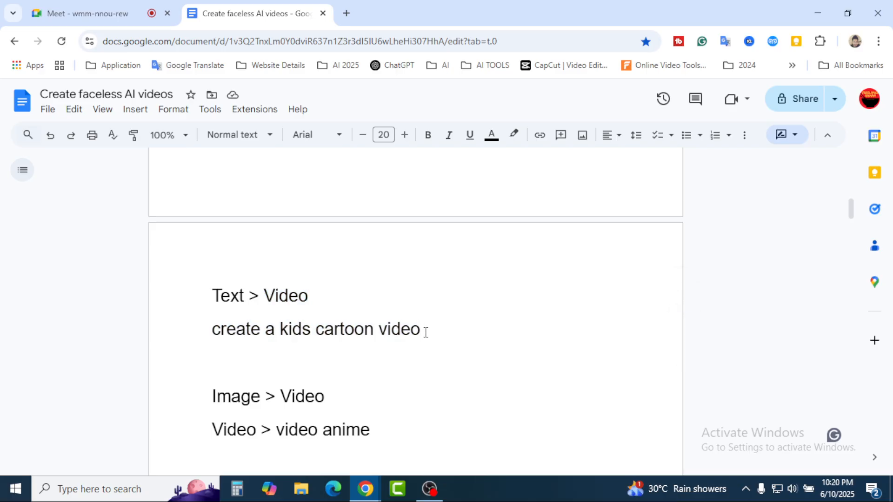
Look at the Google Meet call again and highlight "Text > Video" together with its prompt in the document.
click(74, 10)
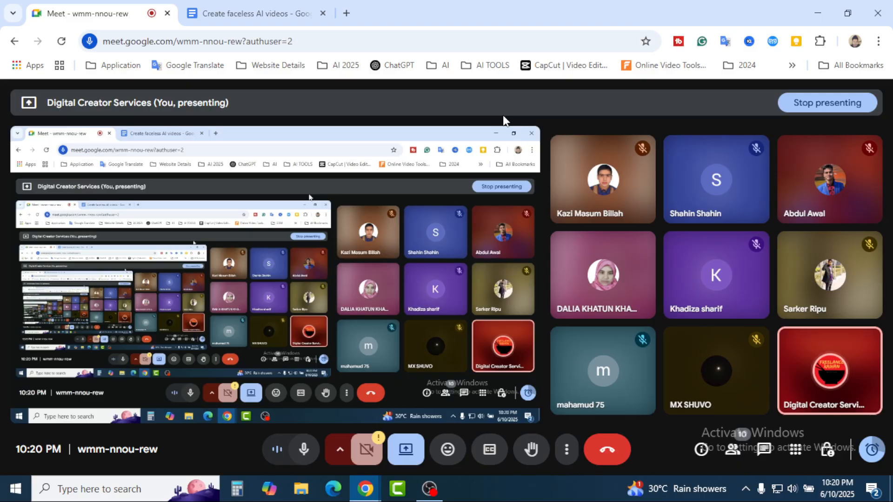
click(261, 10)
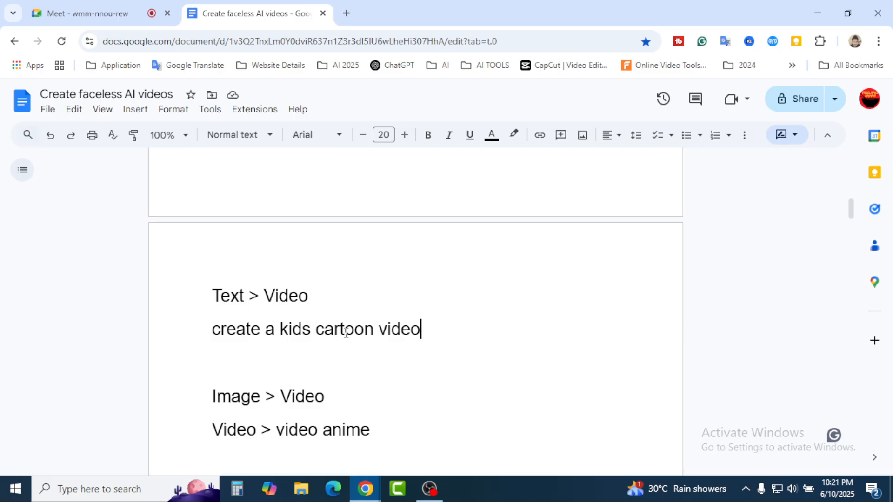
drag(420, 330, 216, 300)
Suggest a new paragraph after the "create a kids cartoon video" prompt and clear the formatting of the entire document.
click(421, 331)
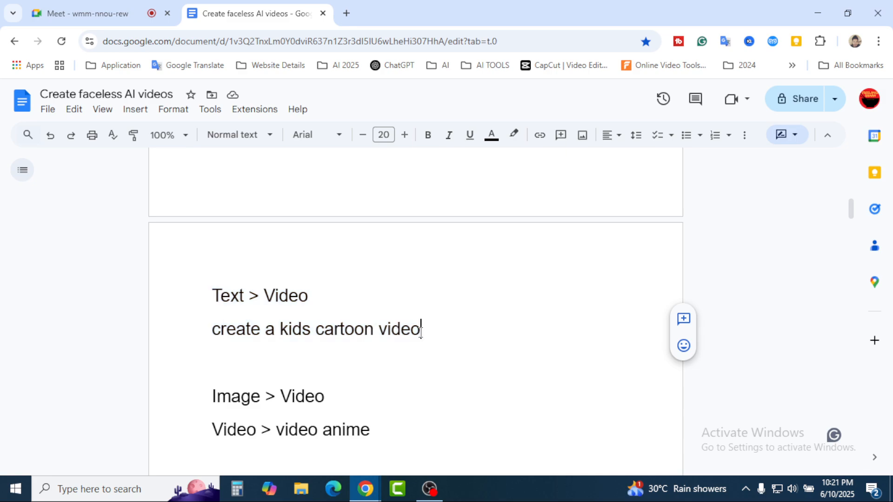
key(Return)
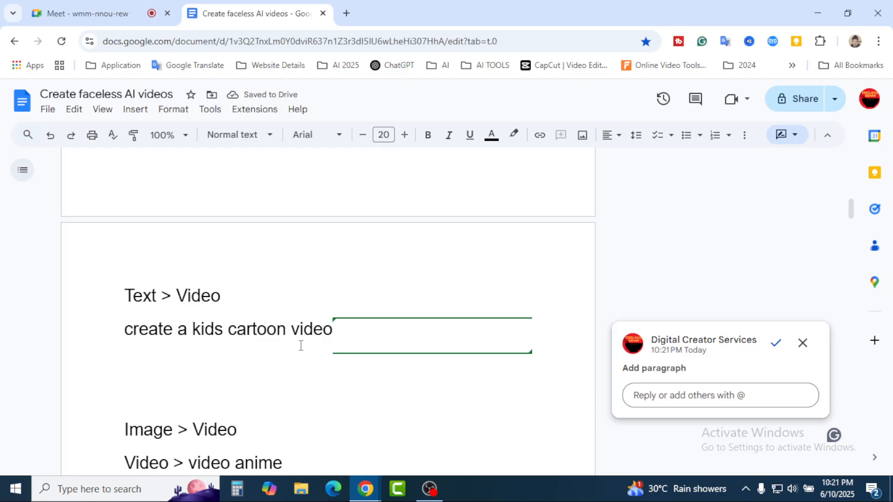
key(ctrl+a)
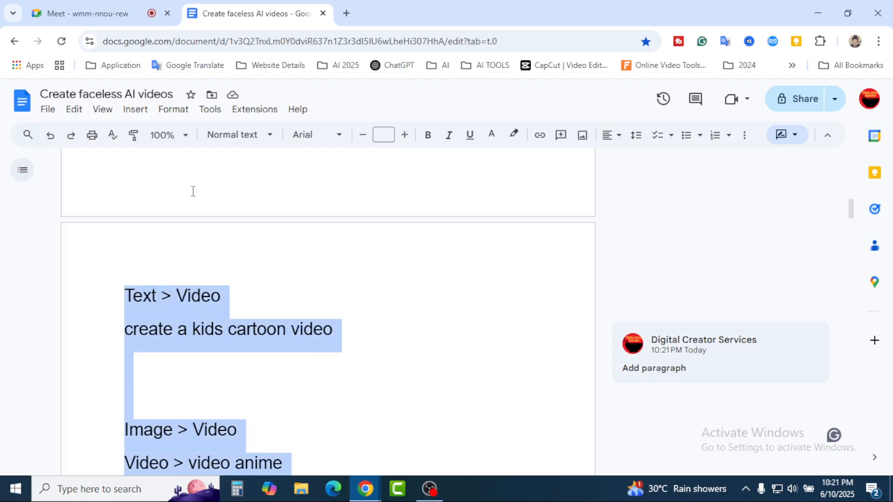
click(173, 110)
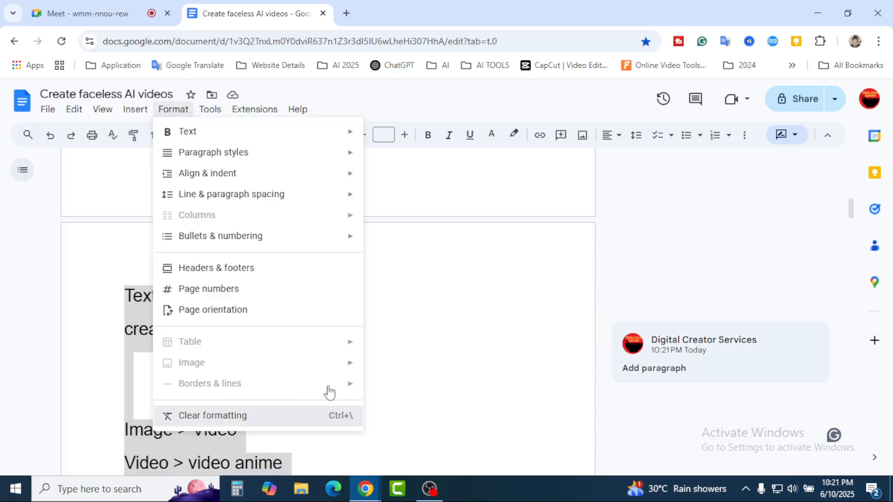
key(ctrl+backslash)
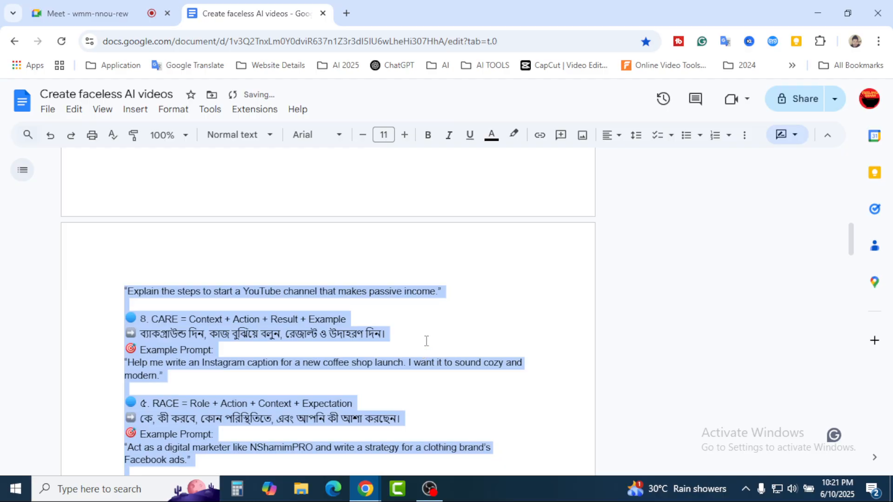
Review the entire document after clearing its formatting, from the prompt formulas through the last page and back to the beginning.
scroll(425, 330, down, 4)
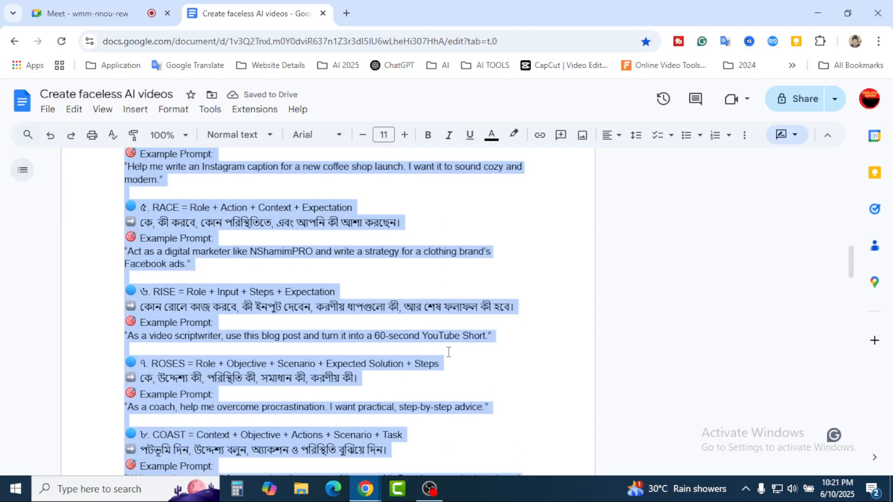
click(461, 359)
scroll(457, 361, down, 4)
scroll(457, 361, up, 5)
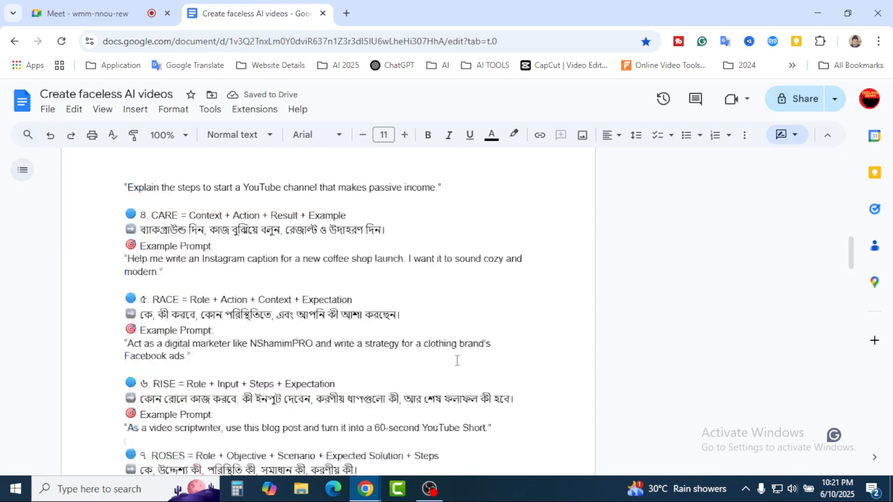
scroll(458, 361, down, 15)
scroll(457, 361, down, 4)
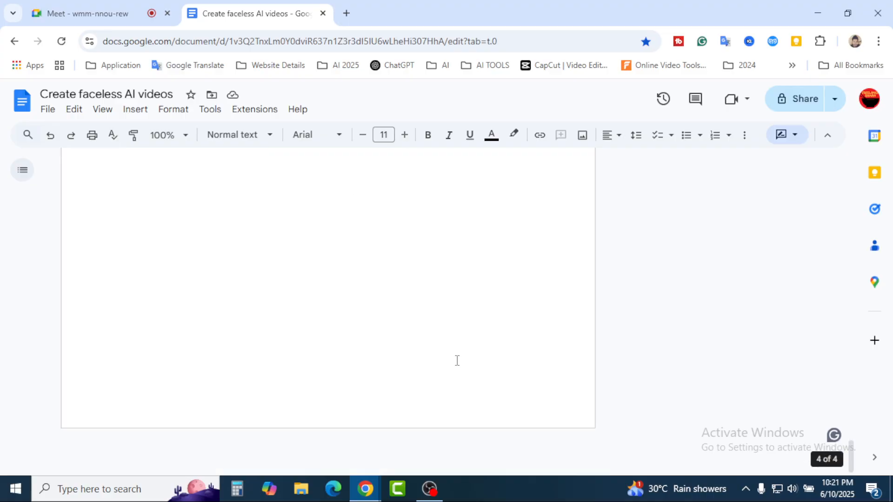
scroll(457, 360, up, 15)
scroll(457, 360, up, 20)
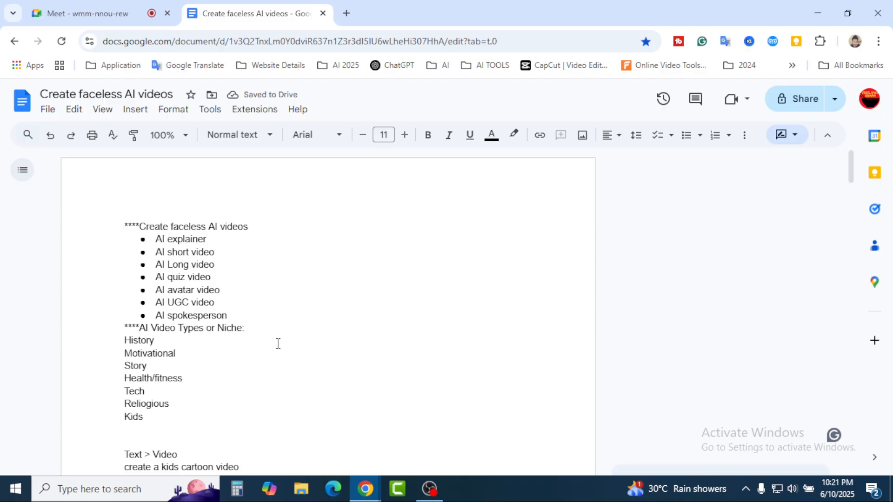
scroll(278, 342, down, 3)
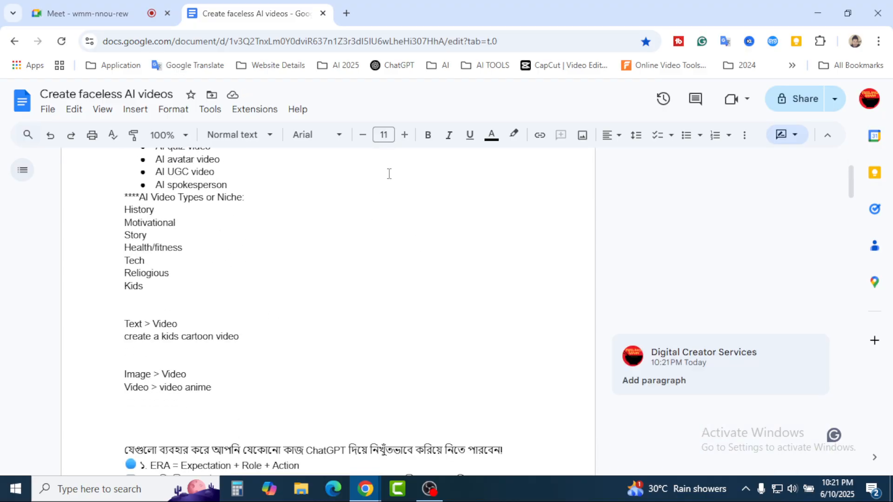
click(405, 136)
click(405, 136)
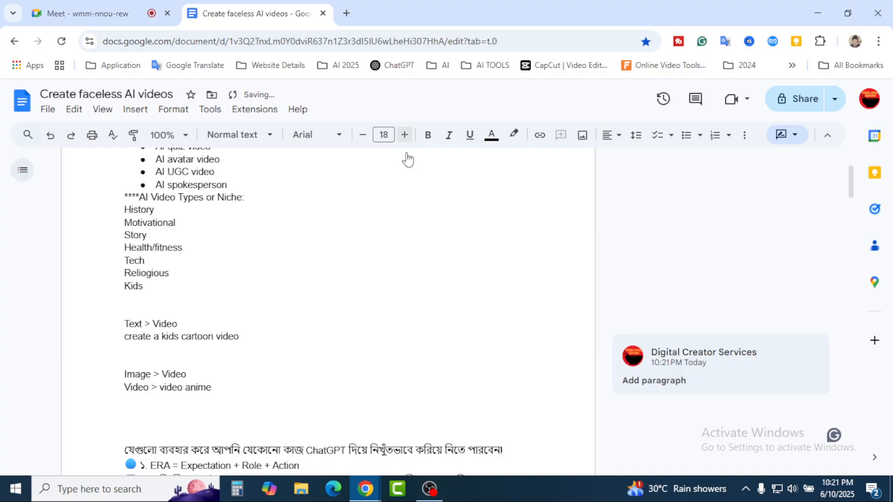
click(405, 136)
click(406, 135)
click(405, 136)
Suggest font size 16 for "Text > Video" and its prompt, and reject that formatting suggestion.
click(340, 298)
shift+click(240, 336)
click(404, 135)
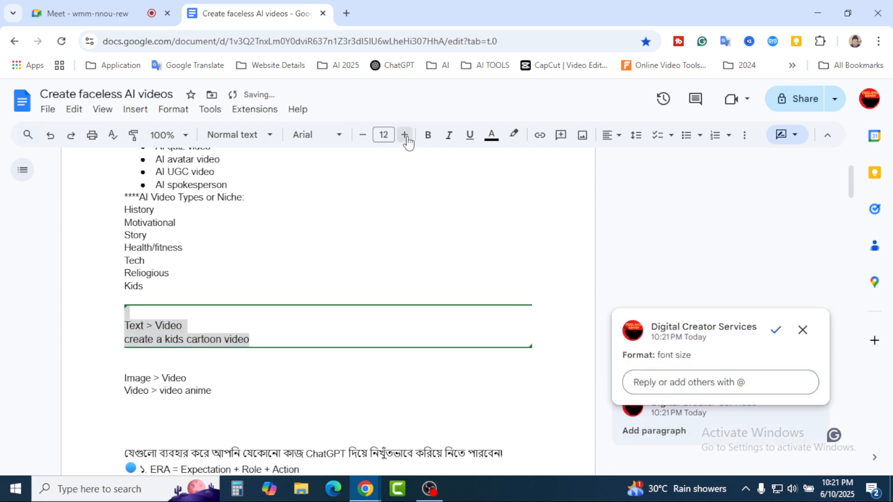
click(405, 136)
click(405, 136)
click(405, 135)
click(405, 136)
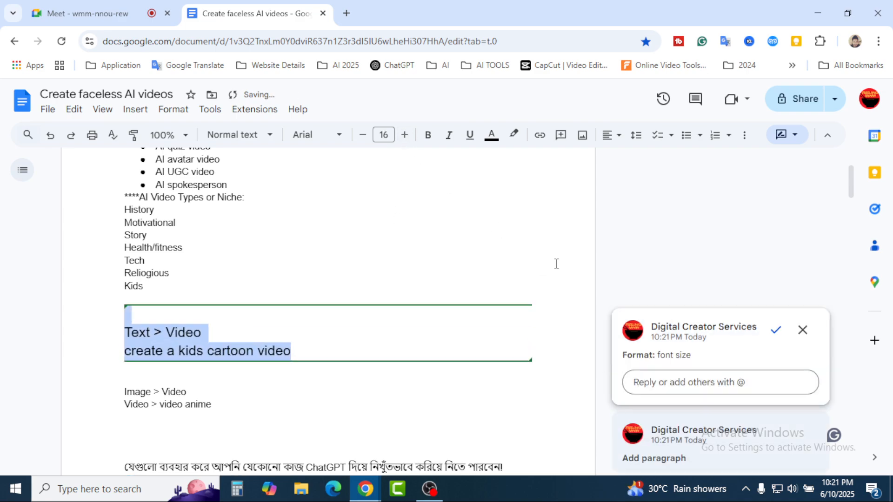
click(802, 330)
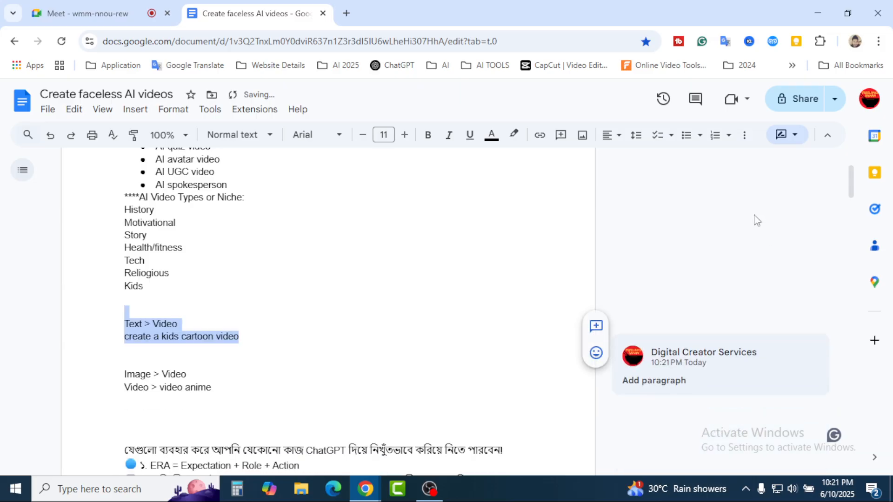
Reject the suggested paragraph after the "create a kids cartoon video" prompt and switch the document back to editing mode.
mouse_move(778, 357)
click(674, 383)
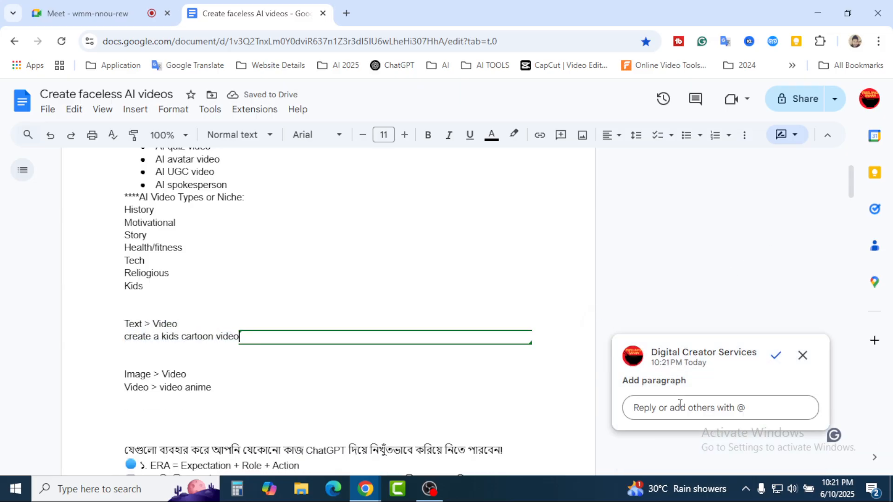
click(802, 355)
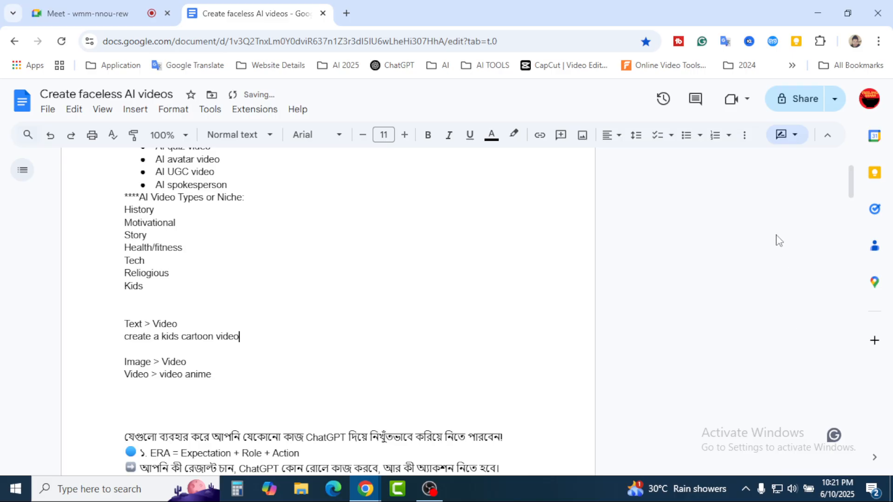
click(800, 142)
click(717, 166)
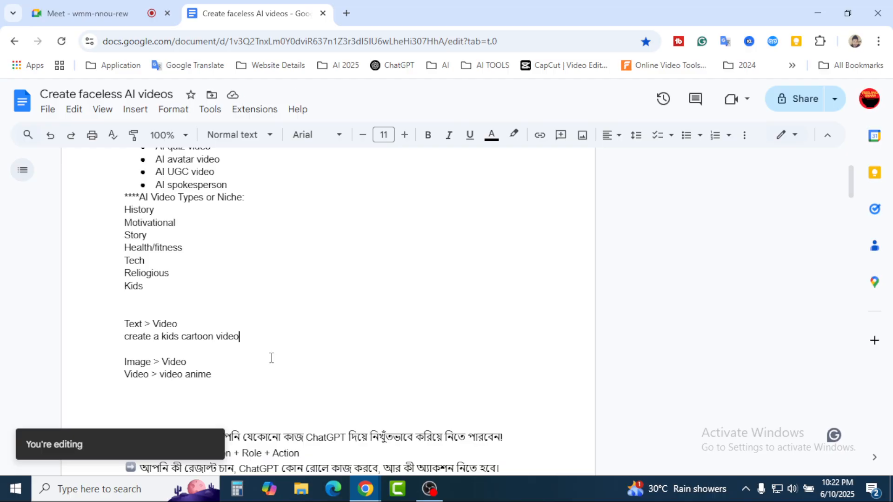
Set the "Text > Video" heading and its prompt "create a kids cartoon video" to font size 19.
drag(241, 336, 121, 312)
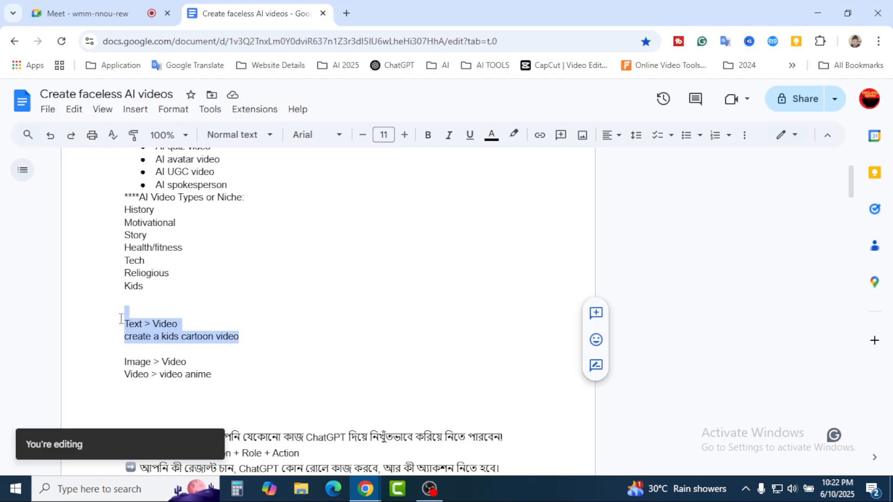
click(404, 136)
triple_click(405, 137)
triple_click(406, 137)
click(405, 137)
click(355, 346)
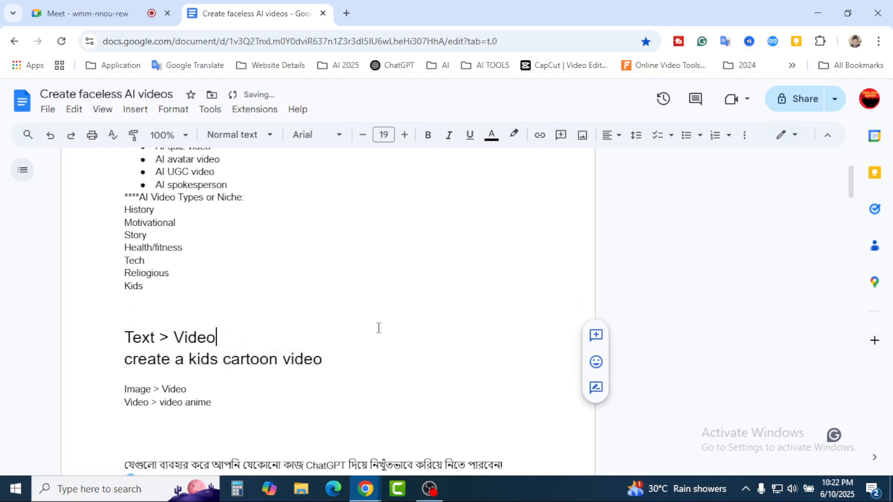
Insert a blank line between "Image > Video" and "Video > video anime".
scroll(382, 320, down, 3)
scroll(334, 293, up, 1)
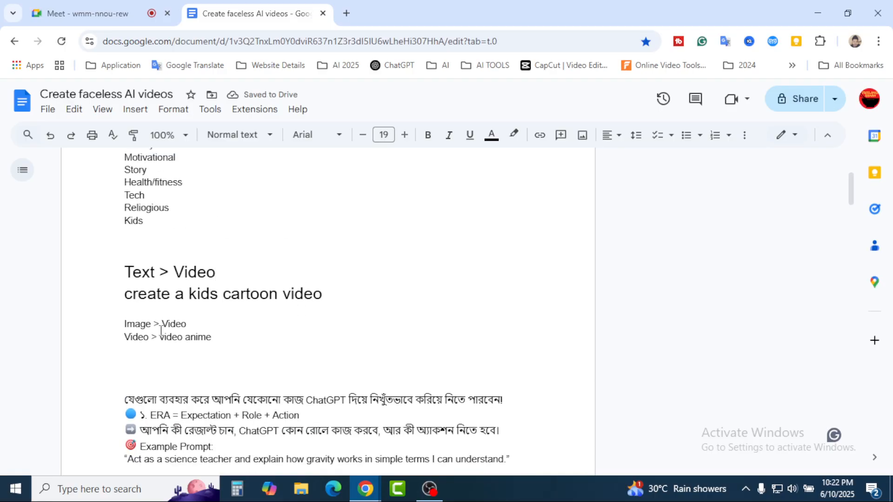
drag(157, 325, 121, 321)
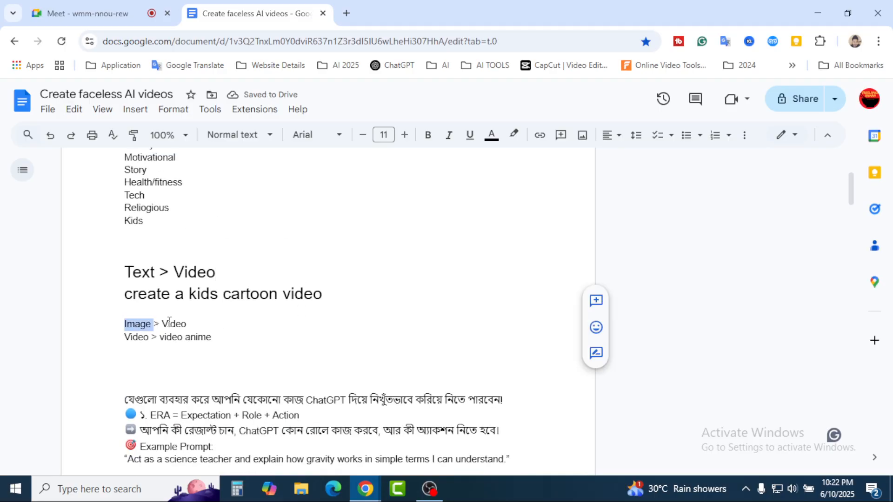
click(195, 321)
key(Return)
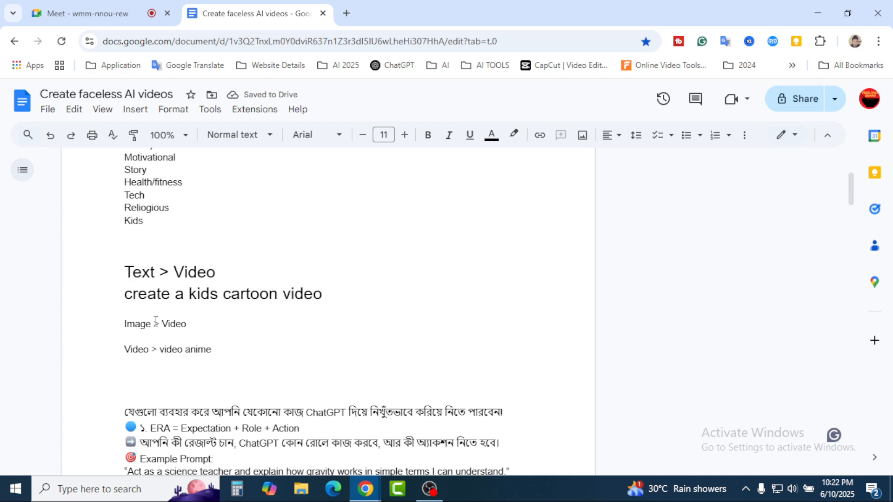
Increase the font size of the "Image > Video" heading to 26.
drag(153, 327, 118, 326)
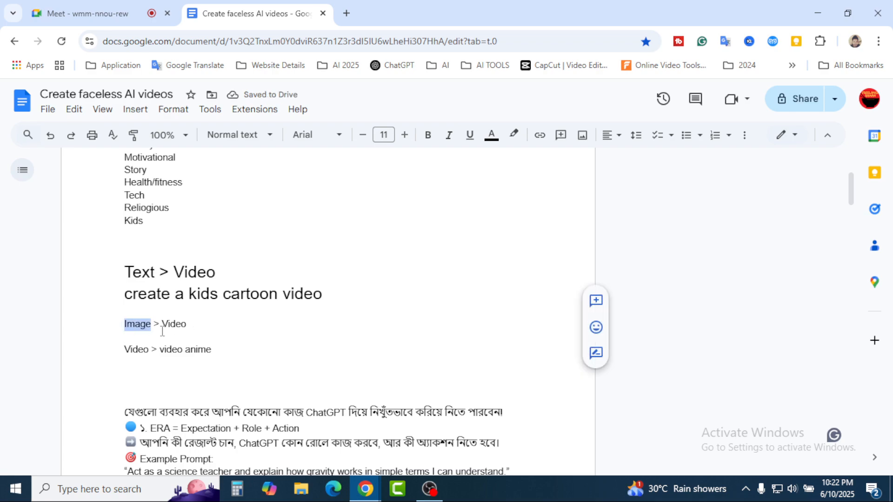
drag(190, 327, 120, 326)
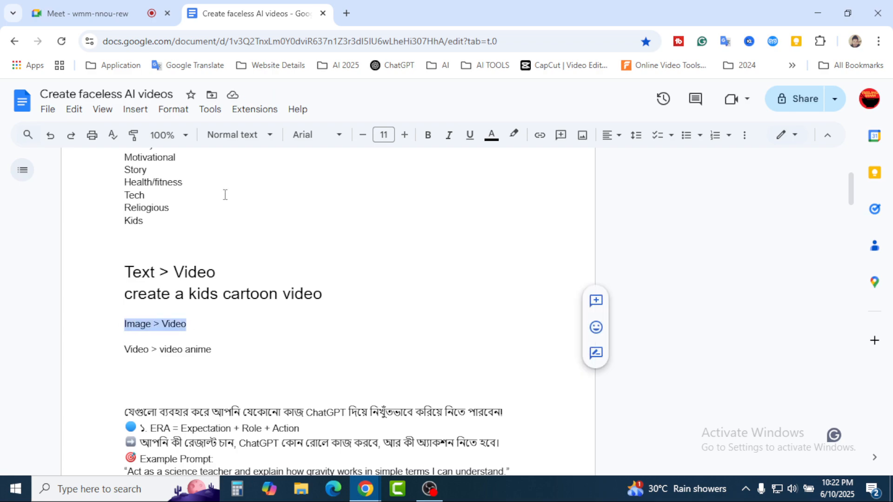
click(404, 135)
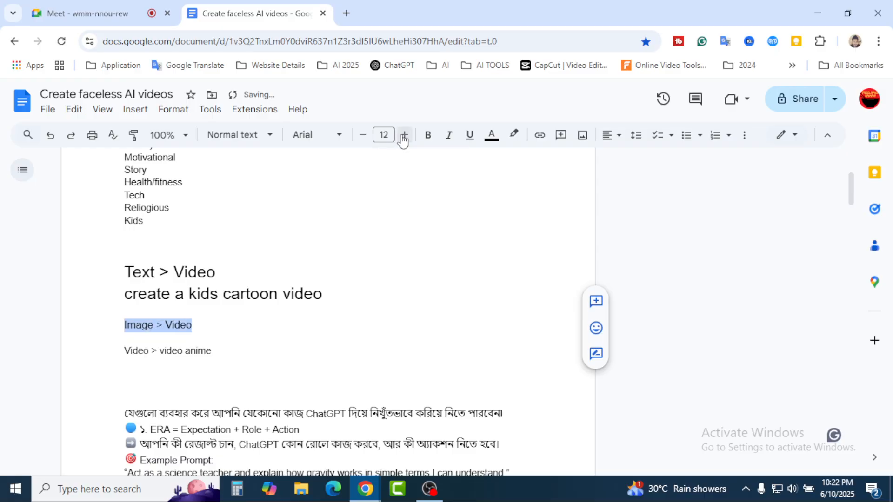
click(404, 135)
click(405, 134)
click(404, 135)
click(404, 135)
click(404, 135)
click(404, 135)
click(404, 135)
click(404, 135)
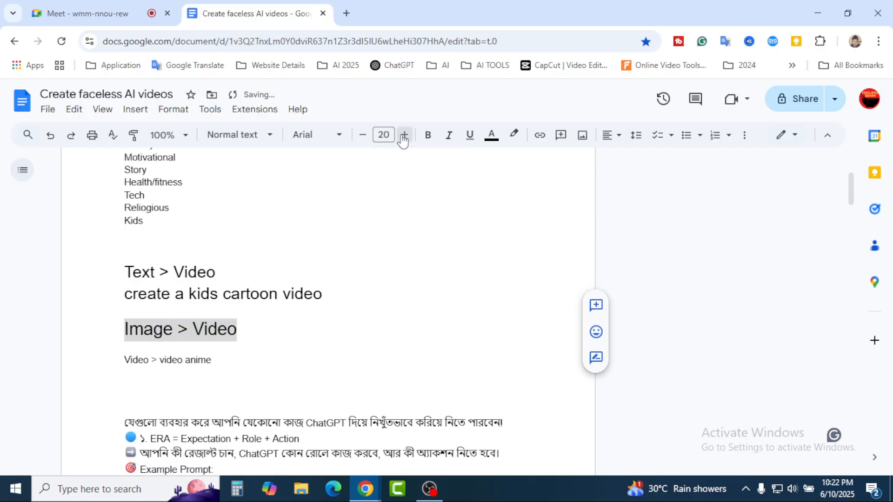
click(404, 135)
click(404, 135)
click(404, 135)
click(404, 135)
click(404, 135)
click(404, 135)
click(349, 285)
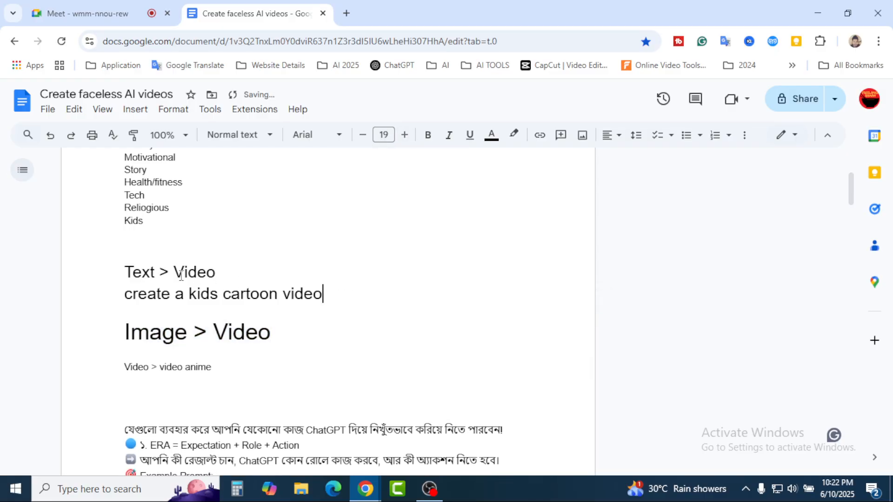
Highlight "Text" and "Image" in the two enlarged headings to compare the source types for the class.
drag(157, 272, 129, 272)
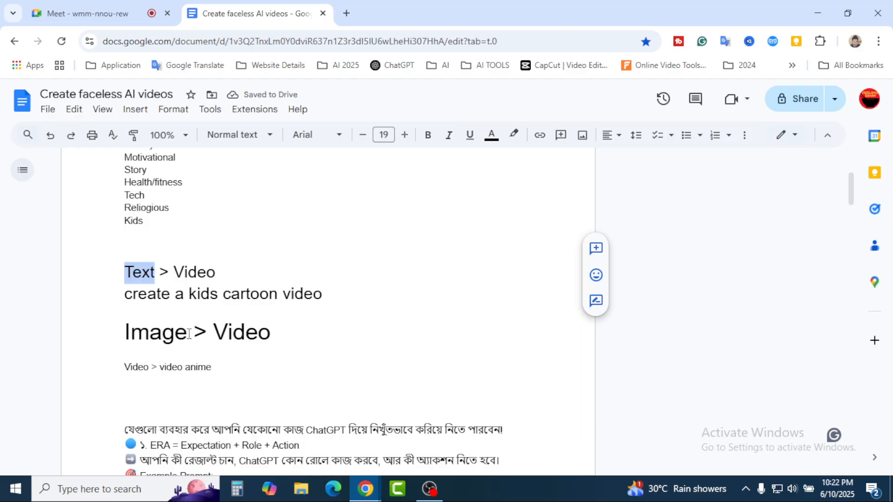
double_click(171, 335)
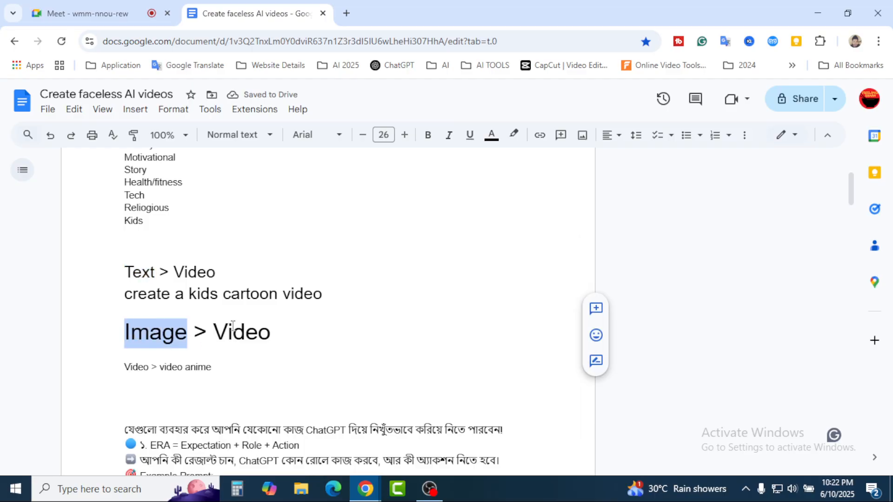
drag(159, 274, 121, 277)
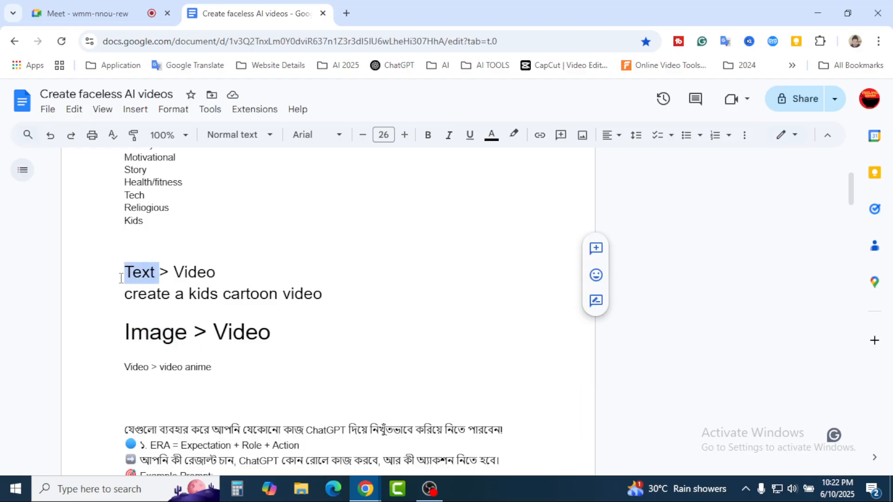
click(212, 338)
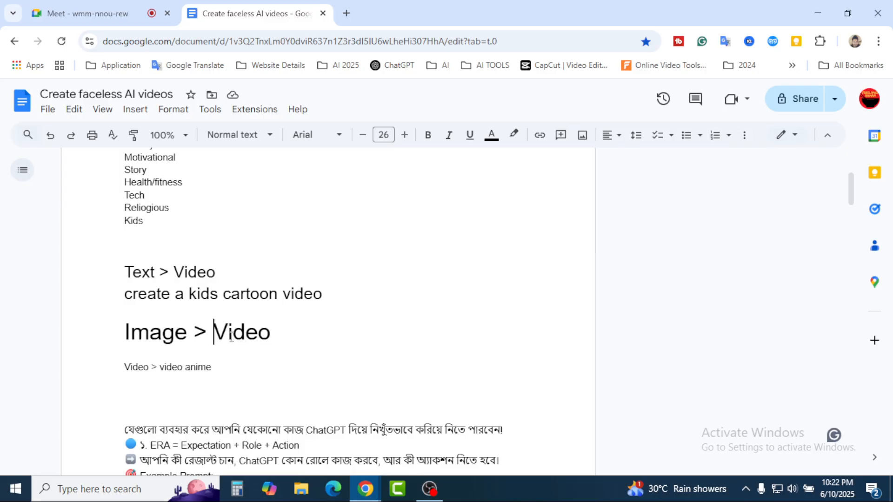
Copy the prompt "create a kids cartoon video" onto a new line directly below the "Image > Video" heading.
click(324, 294)
drag(259, 297, 124, 296)
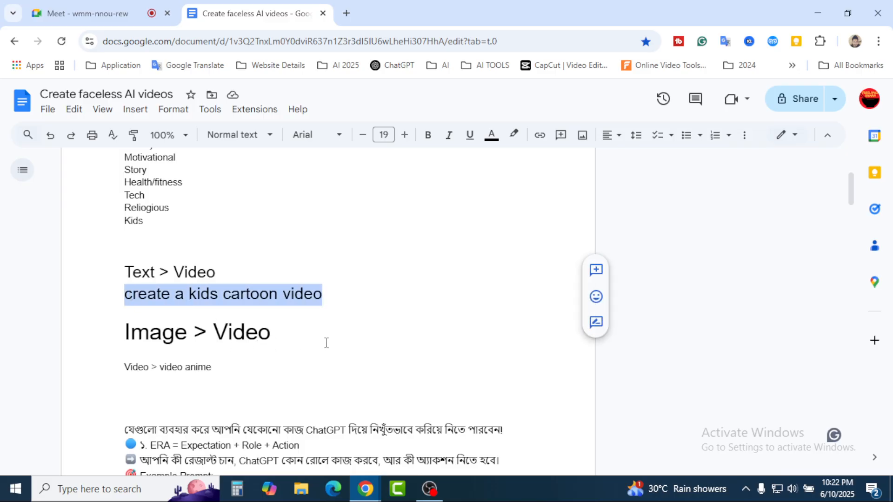
key(ctrl+c)
click(284, 333)
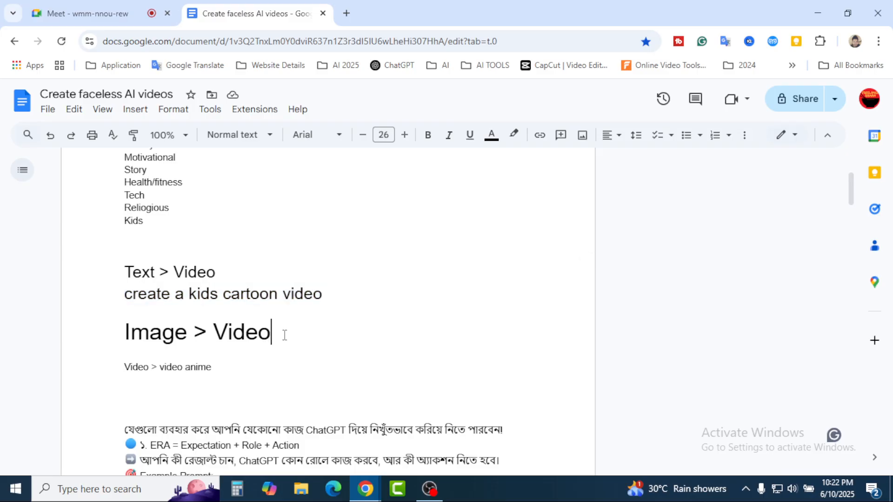
key(Return)
key(ctrl+v)
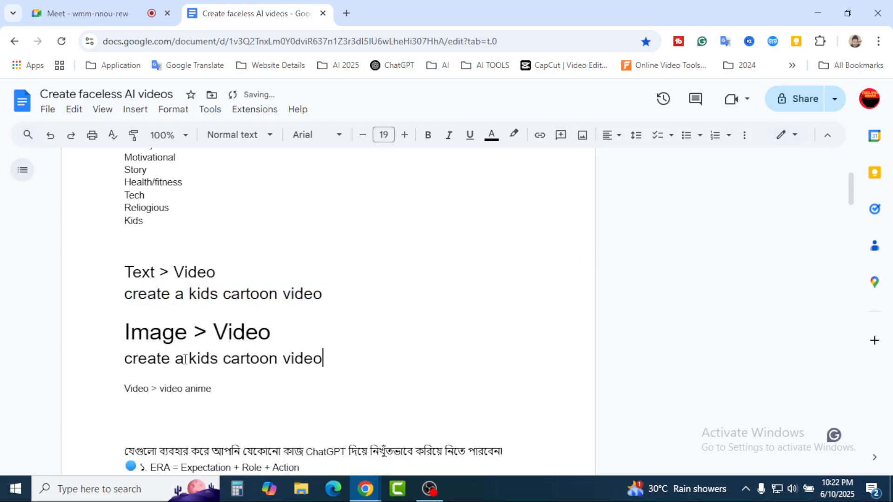
Change the copied prompt below "Image > Video" to "create a kids image".
double_click(248, 361)
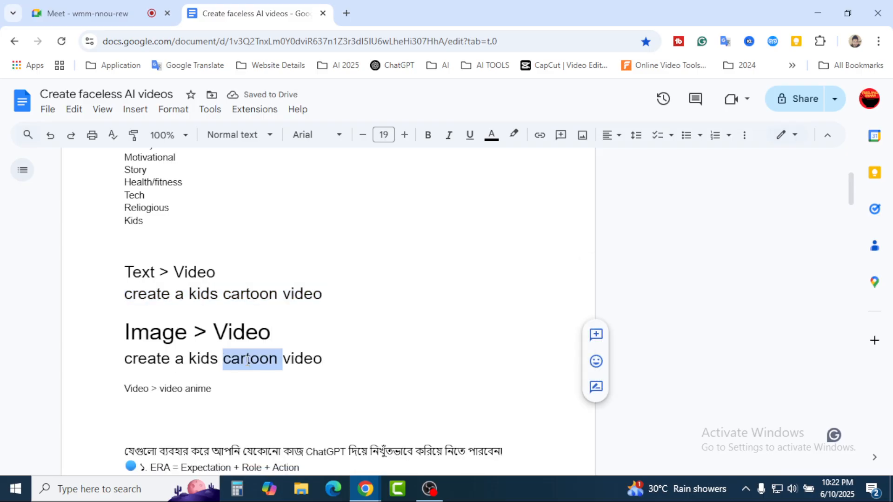
text(image)
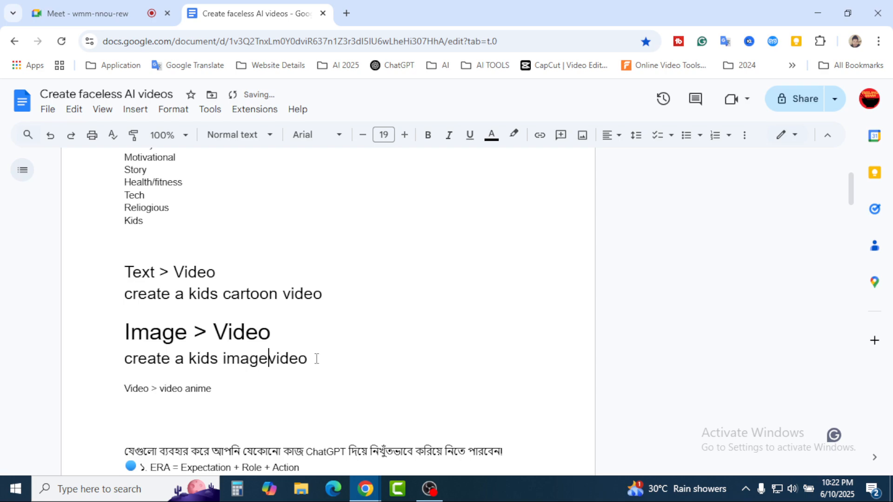
click(317, 359)
key(BackSpace)
key(BackSpace)
key(BackSpace)
key(BackSpace)
key(BackSpace)
Highlight "Image" in the "Image > Video" heading and the prompt "create a kids image" for the class.
click(188, 334)
drag(189, 334, 126, 335)
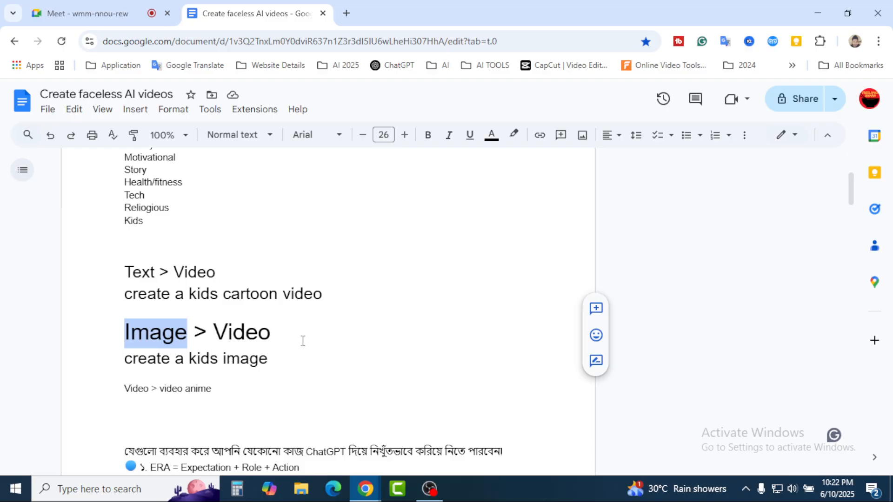
click(275, 360)
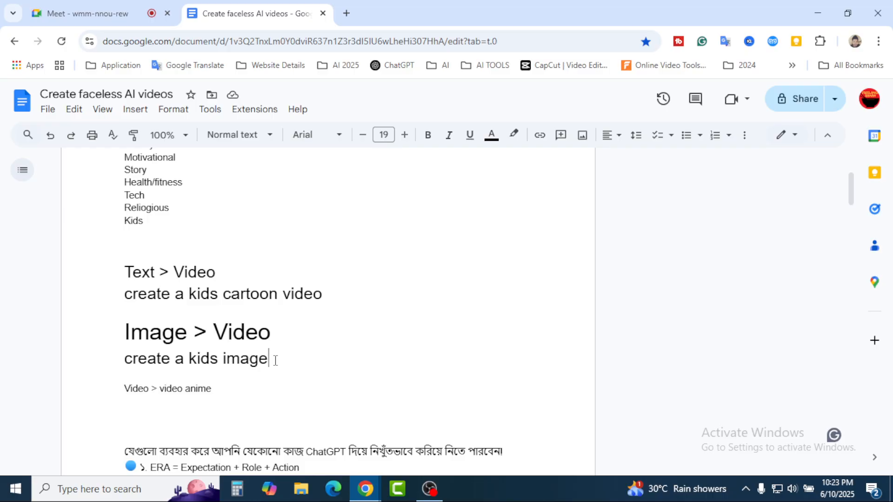
drag(275, 361, 127, 358)
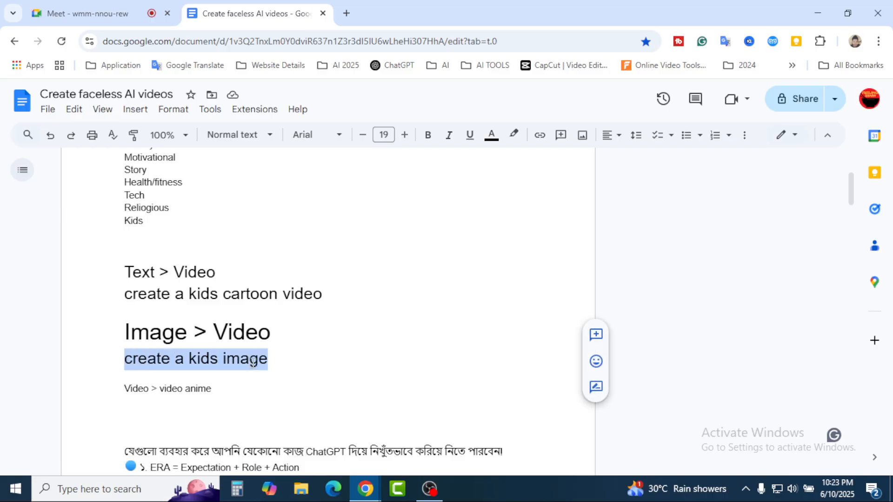
click(276, 359)
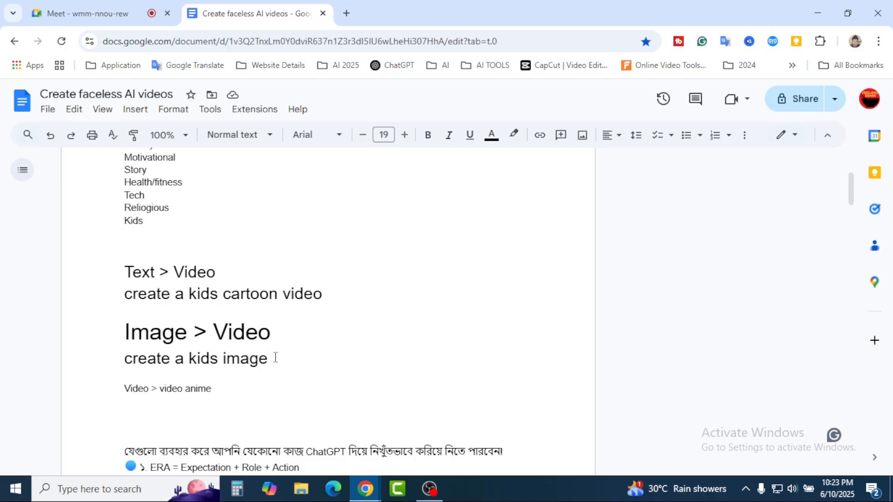
Check the Google Meet call and return to the document to point out the "Text > Video" example.
click(100, 15)
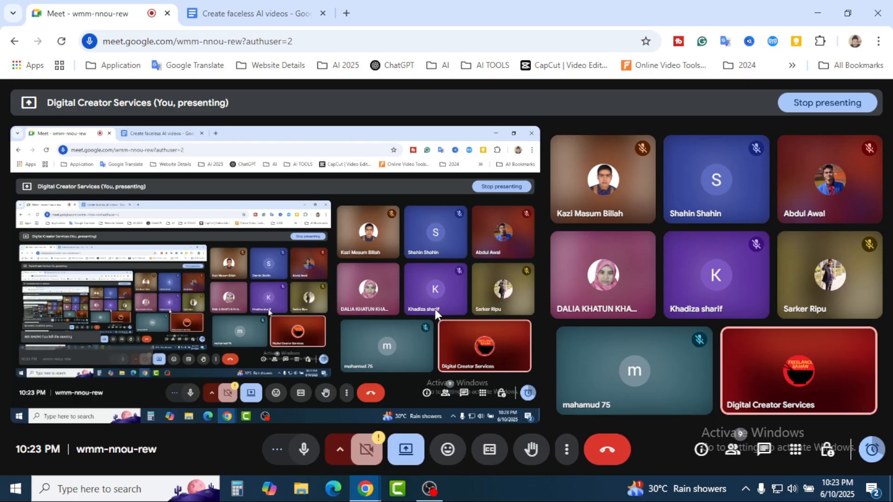
click(255, 13)
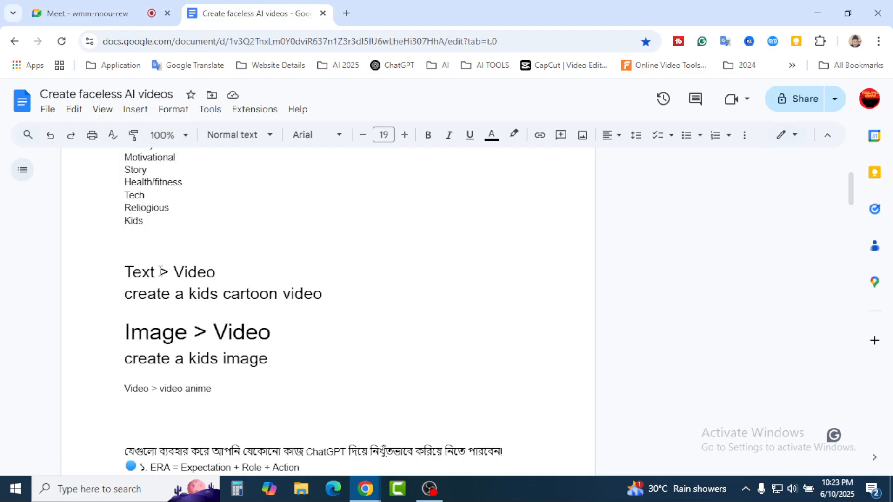
drag(216, 272, 173, 273)
click(216, 296)
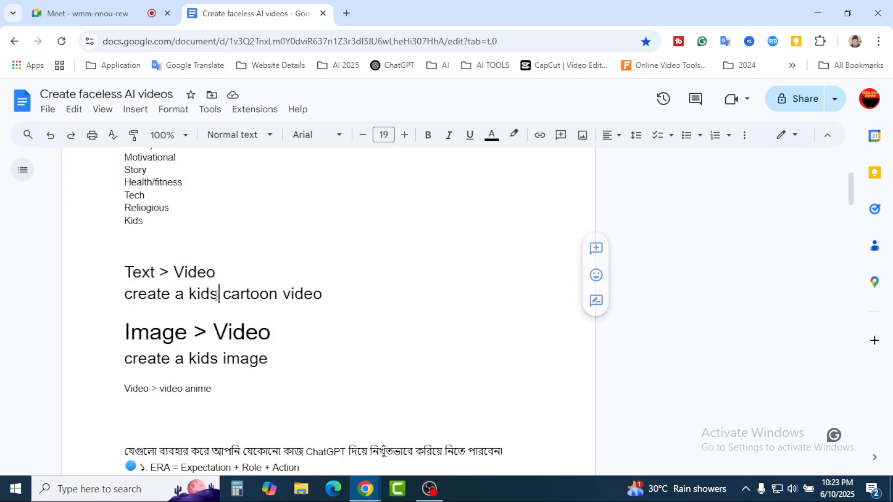
click(226, 299)
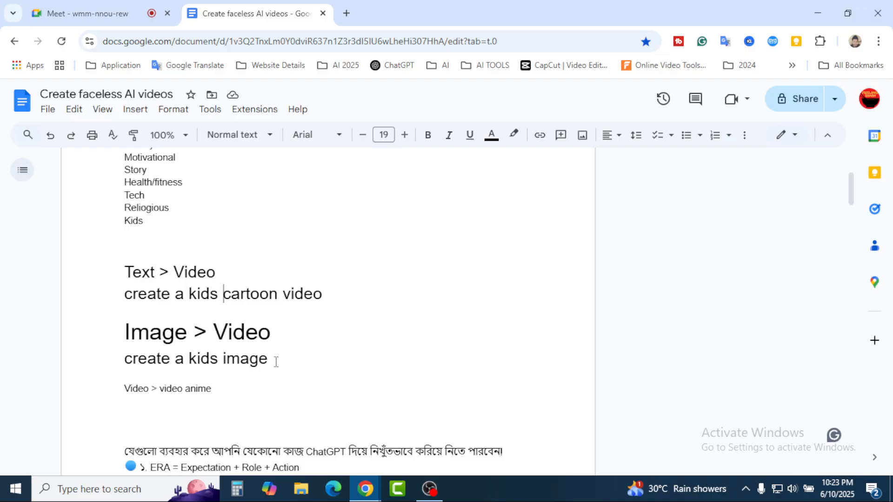
Point out the "Text > Video" heading and the bulleted list of faceless video types, from AI explainer to AI spokesperson.
scroll(291, 368, up, 1)
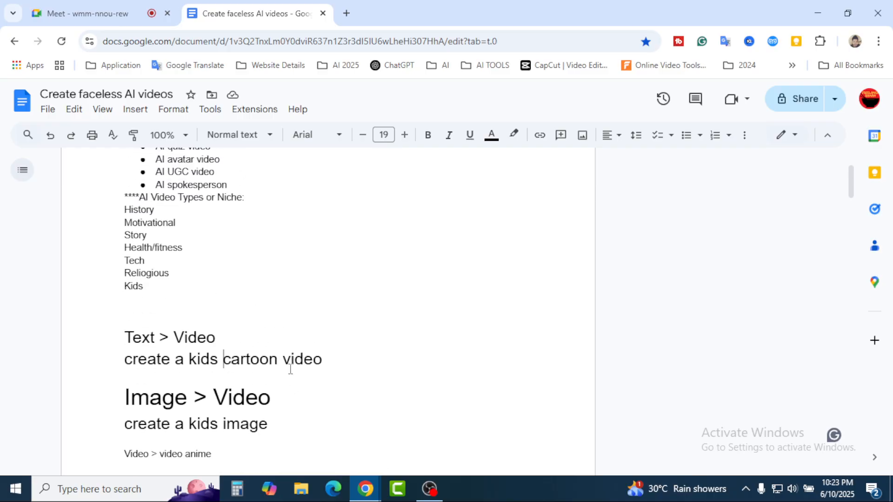
drag(228, 338, 145, 334)
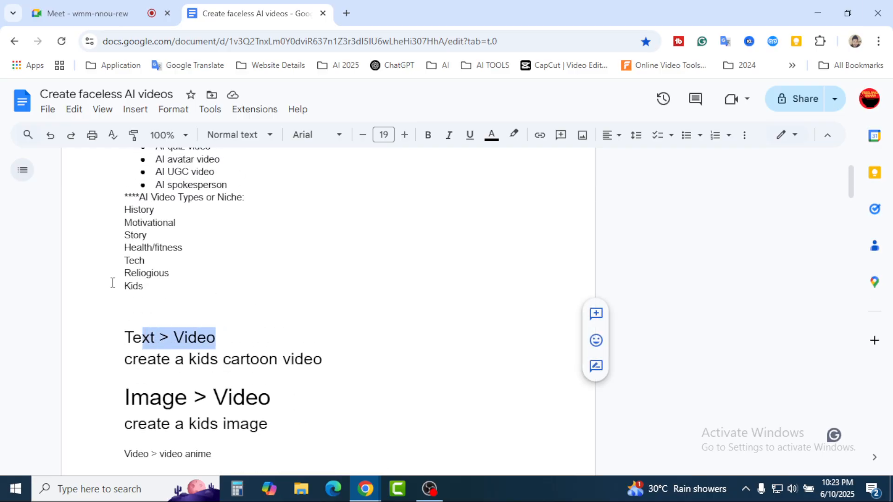
click(217, 358)
scroll(259, 373, up, 2)
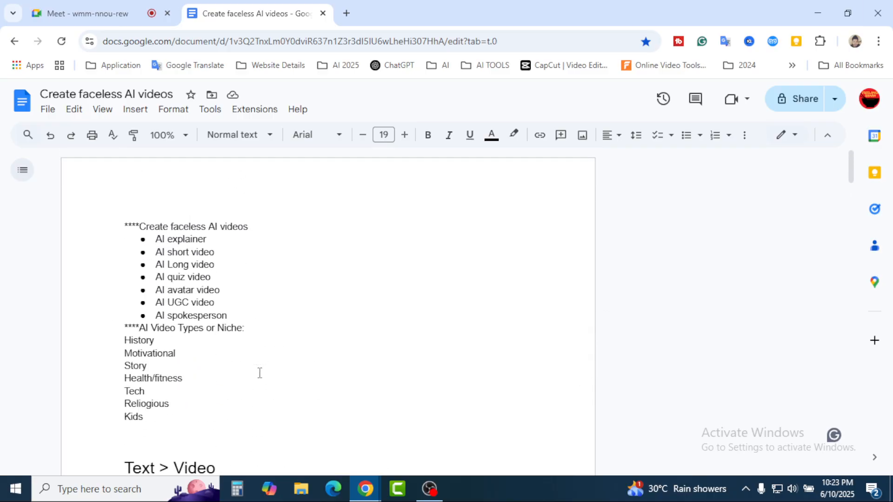
drag(228, 316, 154, 243)
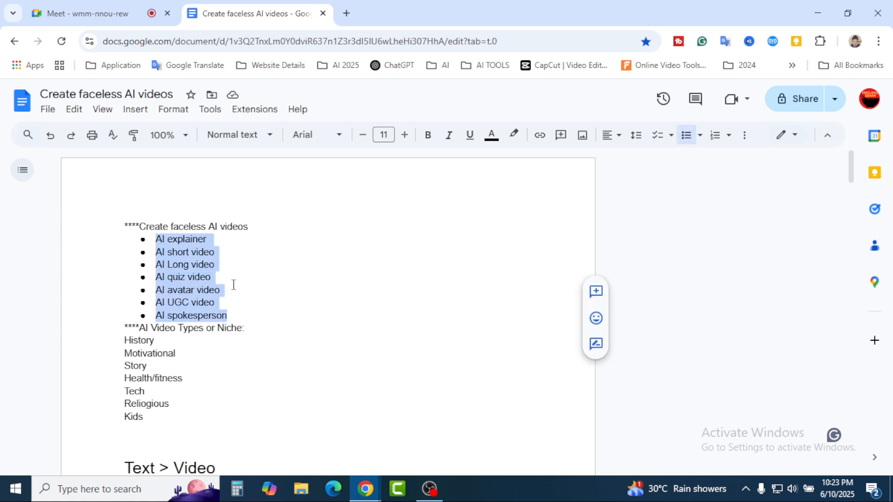
click(230, 301)
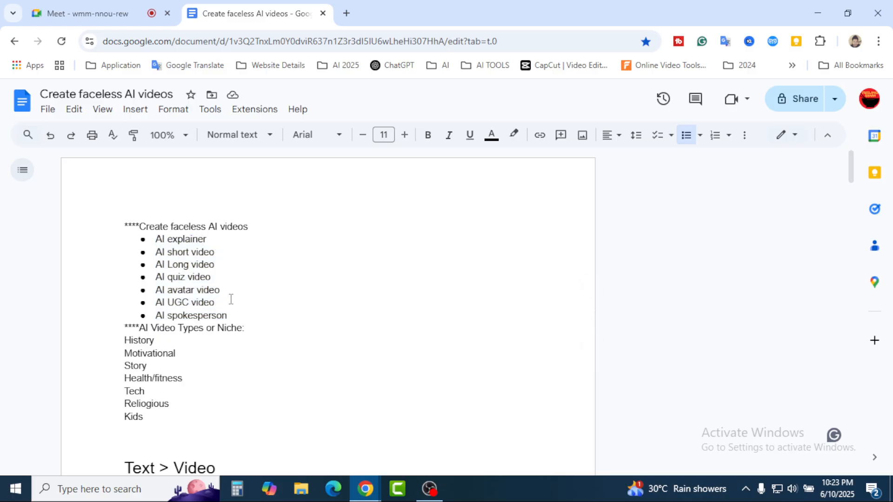
Point out the "Image > Video" heading and its prompt, and switch to the Google Meet call.
scroll(231, 302, down, 2)
scroll(231, 302, down, 1)
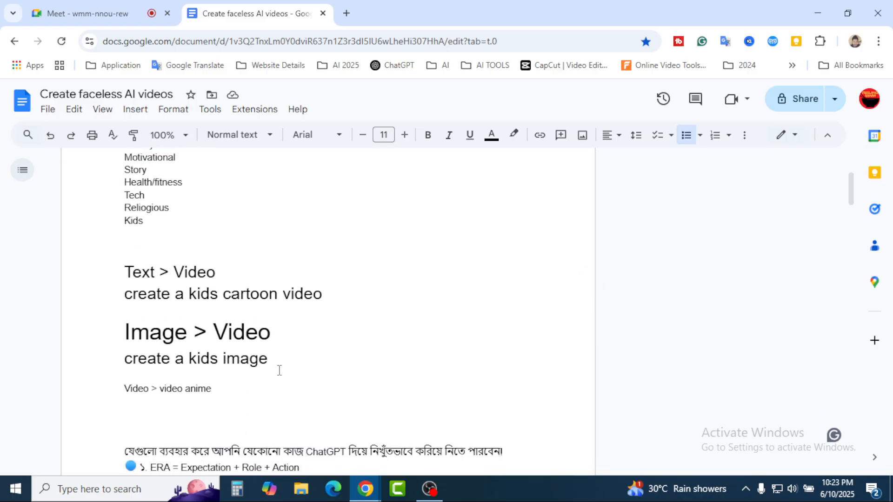
drag(267, 362, 275, 329)
click(275, 329)
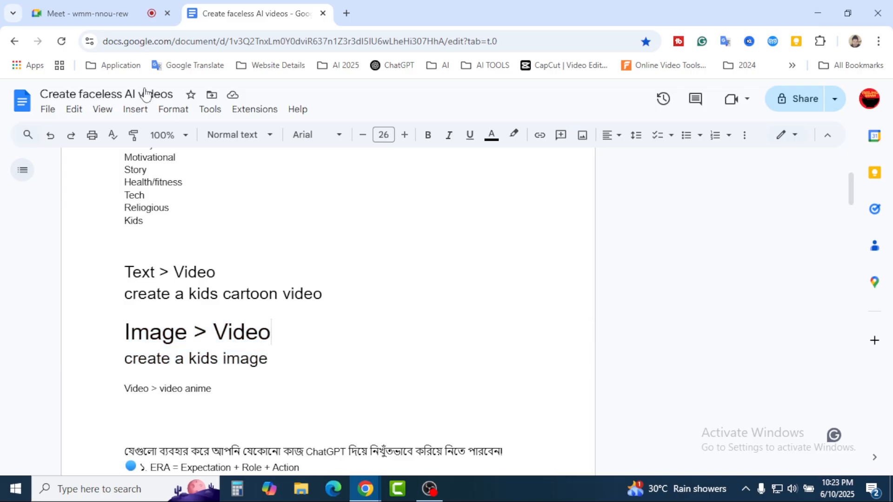
click(100, 10)
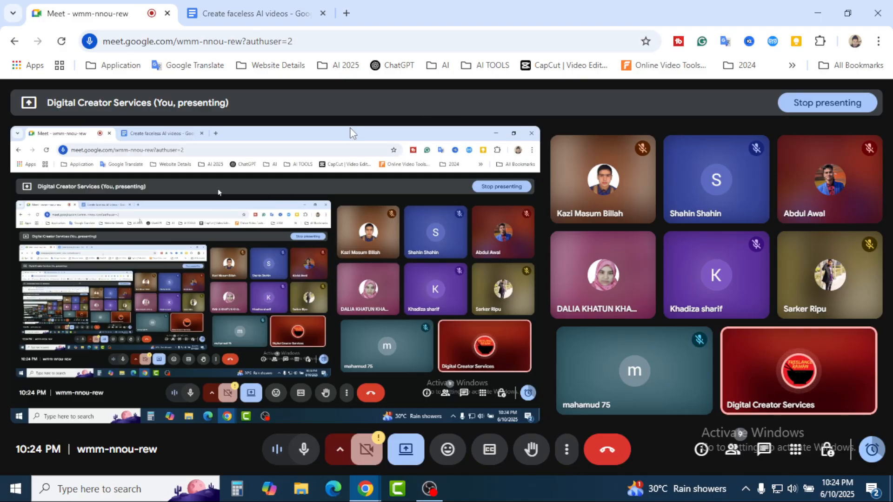
Alternate between the document and the Google Meet call, and review the lists of faceless video types and niches.
click(246, 13)
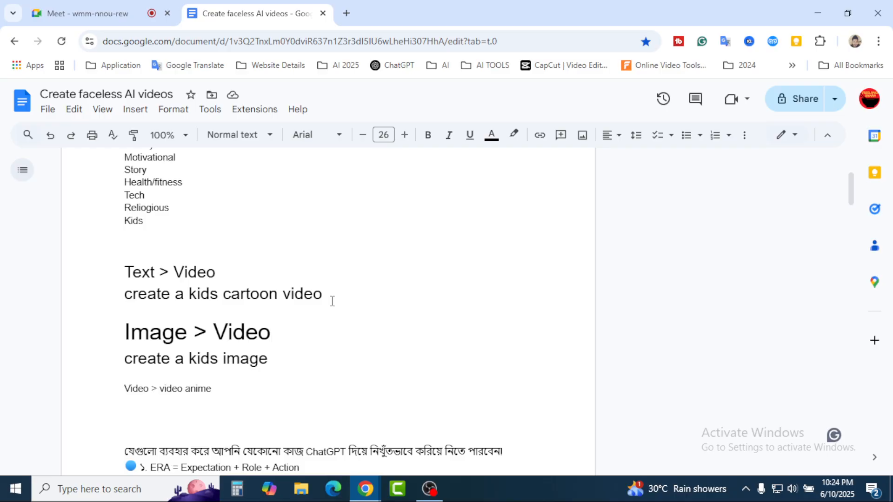
click(82, 9)
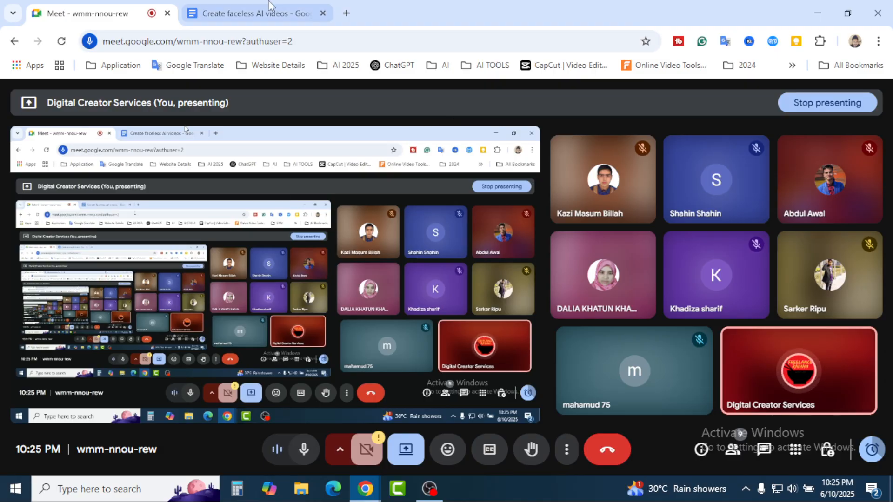
click(251, 13)
scroll(362, 267, up, 1)
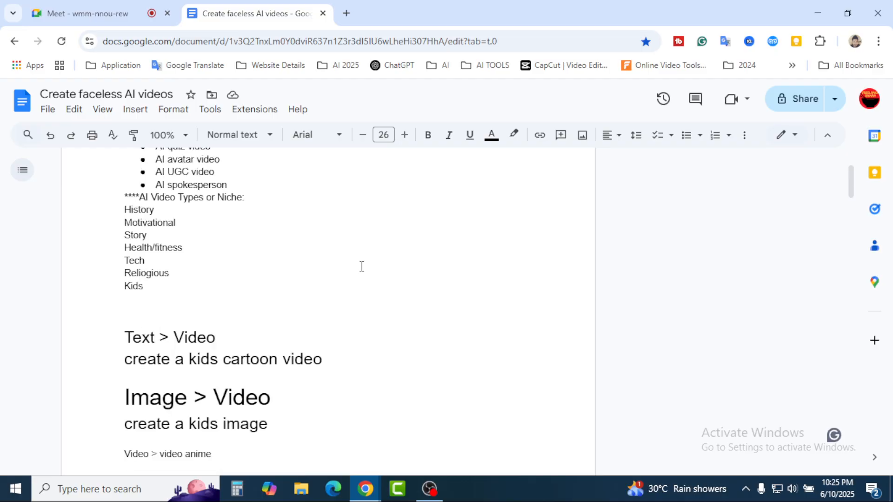
scroll(362, 267, up, 1)
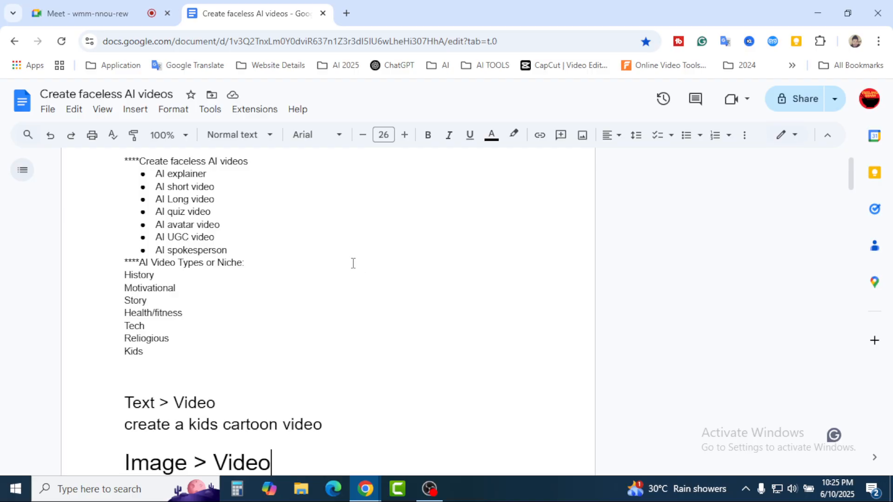
click(95, 14)
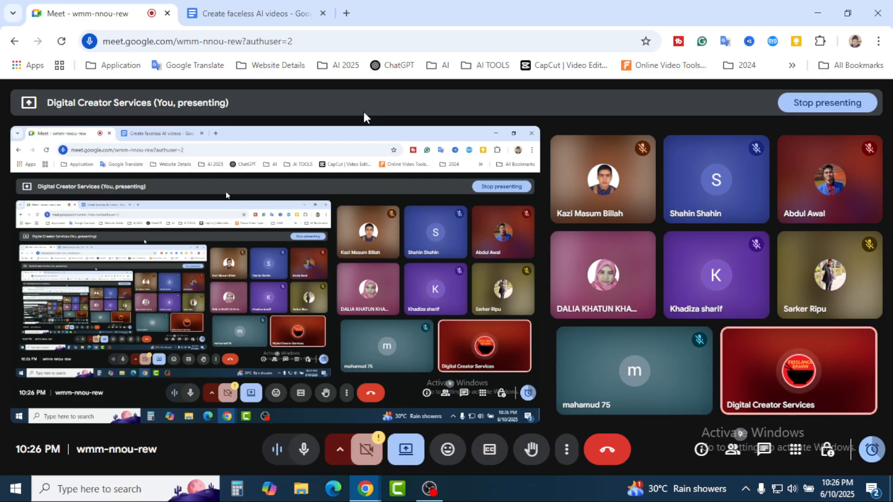
Highlight "History" in the niche list, insert a blank line below it, and switch to the Google Meet call.
key(ctrl+Tab)
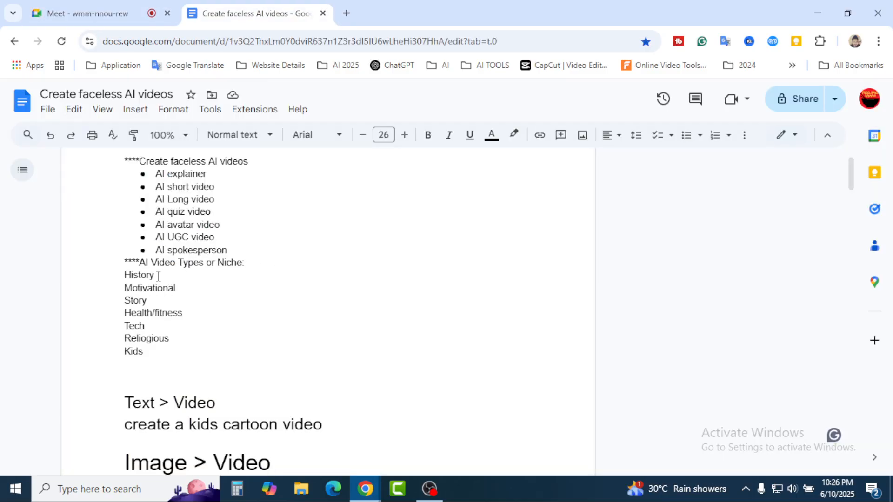
drag(155, 275, 119, 277)
click(199, 285)
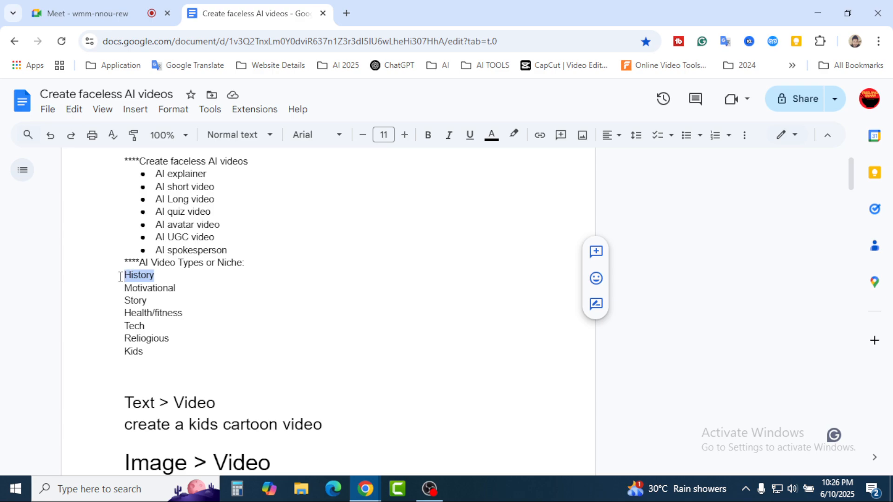
click(197, 283)
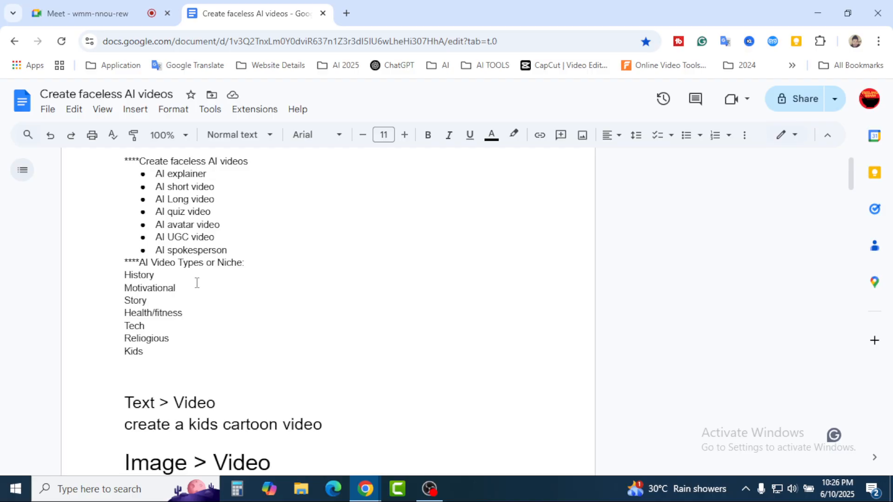
click(170, 274)
key(Return)
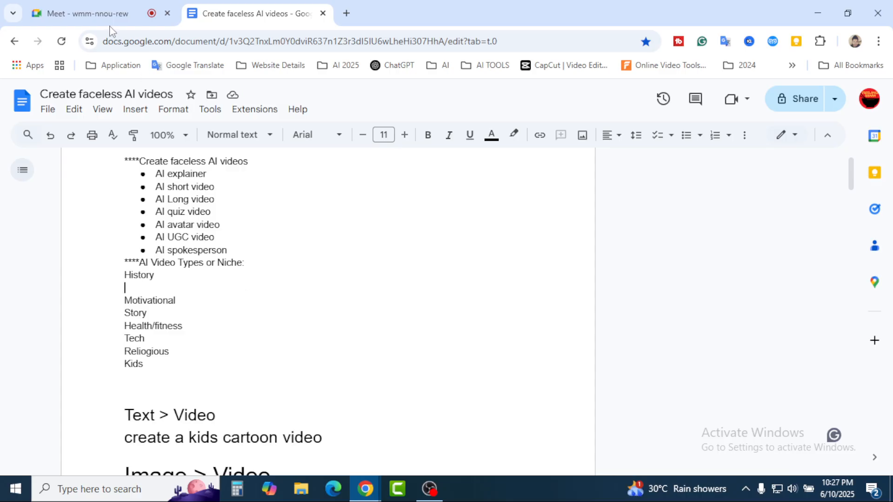
click(100, 14)
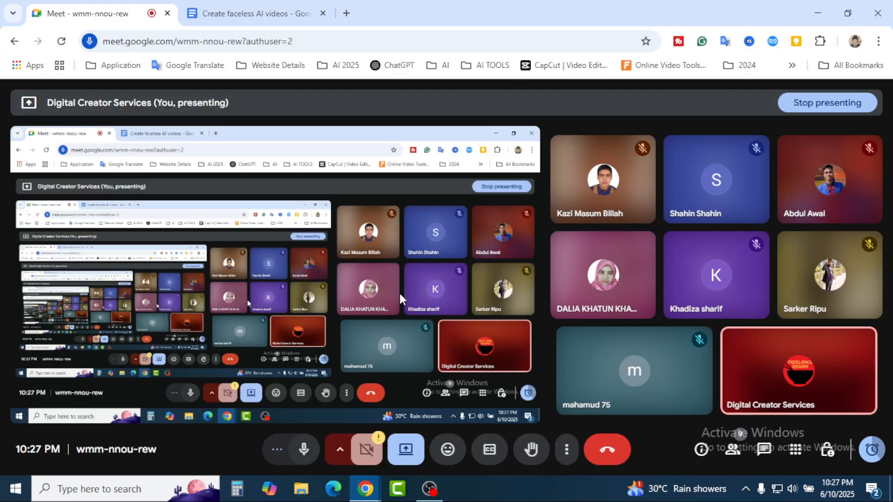
Return to the document, point out "kids image" in the "Image > Video" prompt, and check the Google Meet call.
click(289, 17)
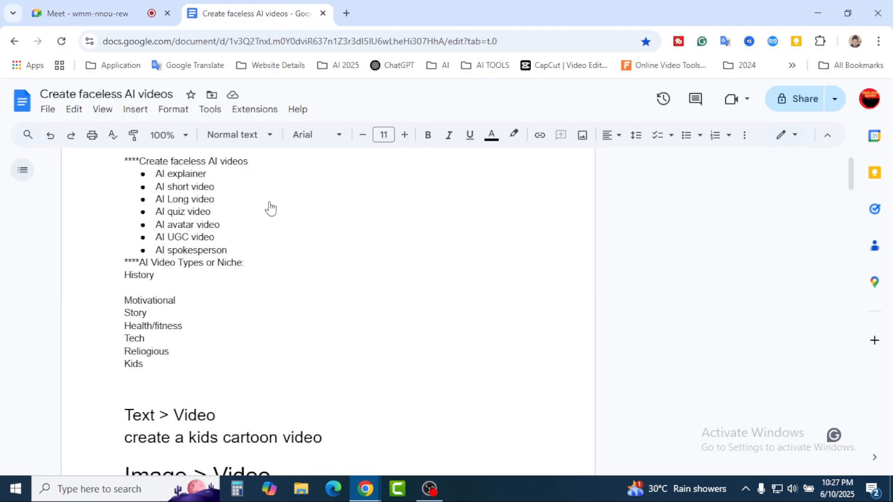
scroll(279, 251, up, 1)
scroll(299, 265, down, 7)
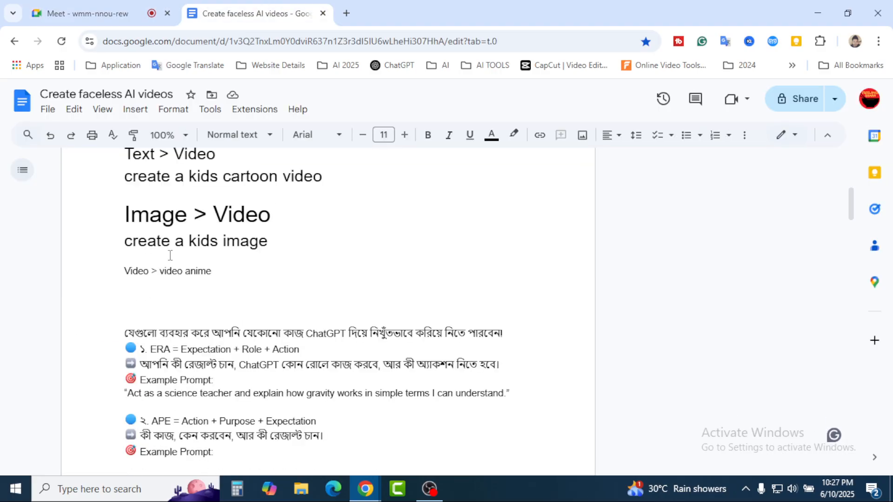
scroll(279, 279, up, 1)
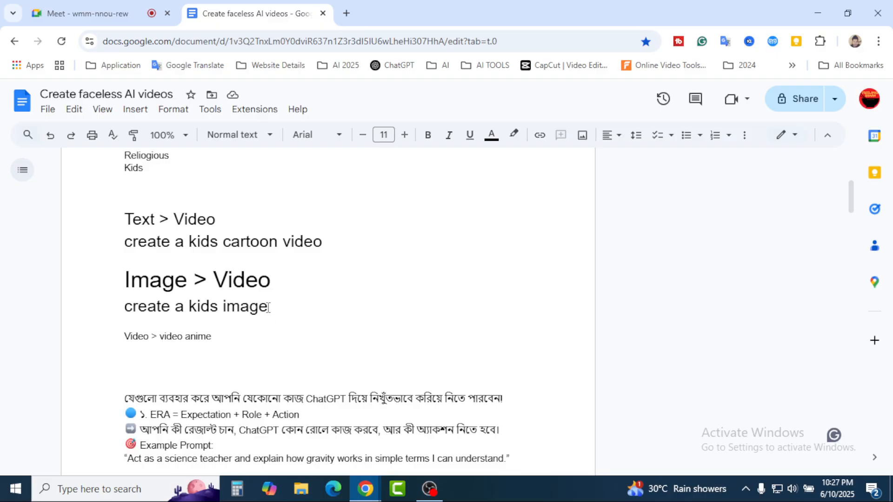
drag(269, 305, 187, 307)
click(280, 304)
click(77, 12)
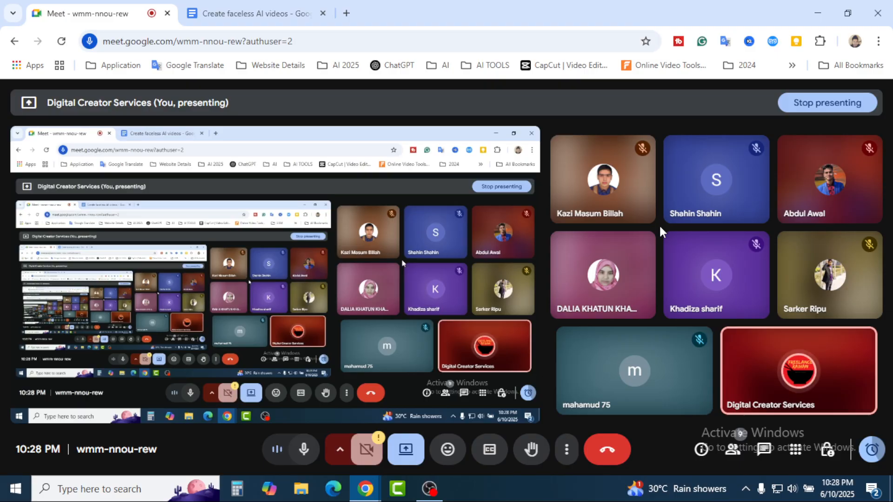
Highlight "Image" in the document's "Image > Video" heading, and open ChatGPT in a new browser tab.
click(332, 8)
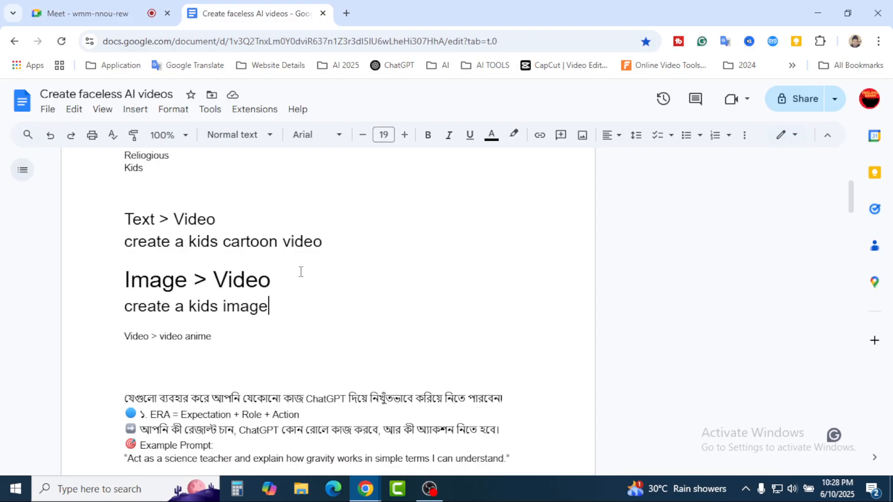
drag(125, 280, 185, 286)
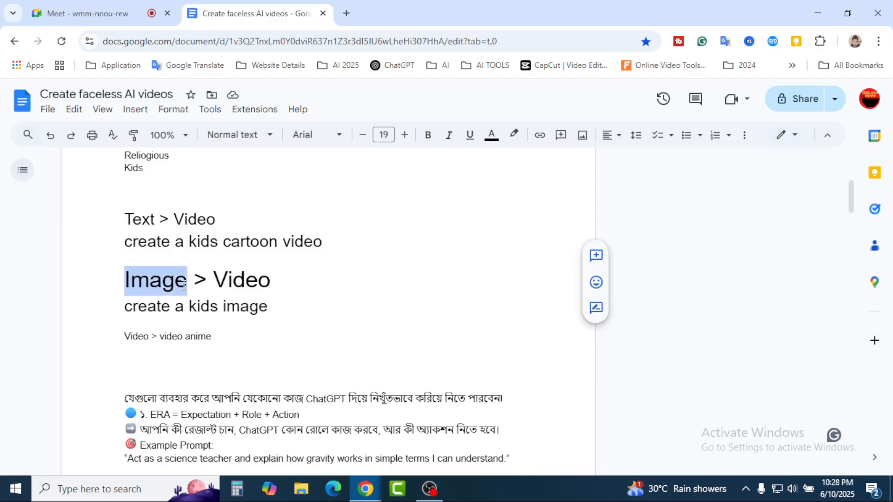
click(277, 309)
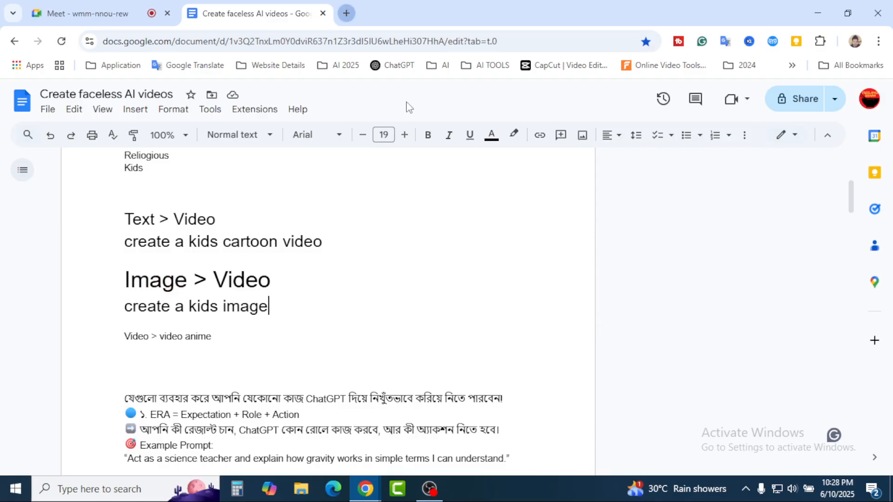
key(ctrl+t)
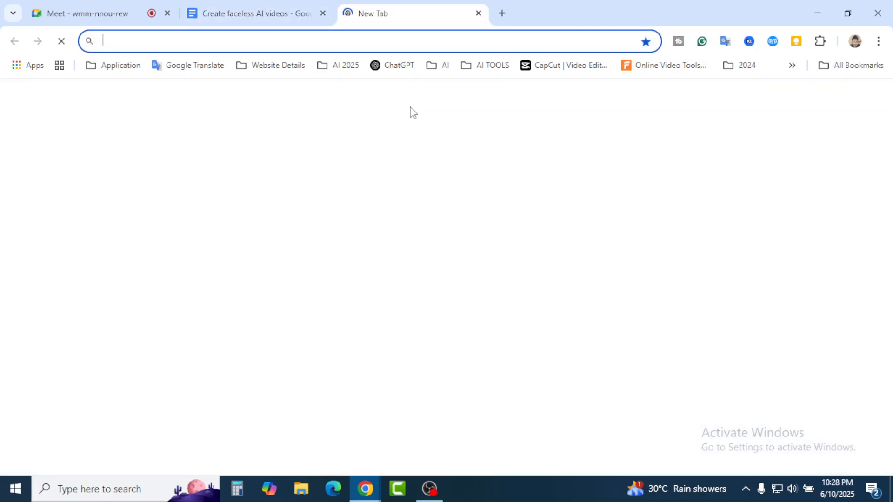
click(395, 66)
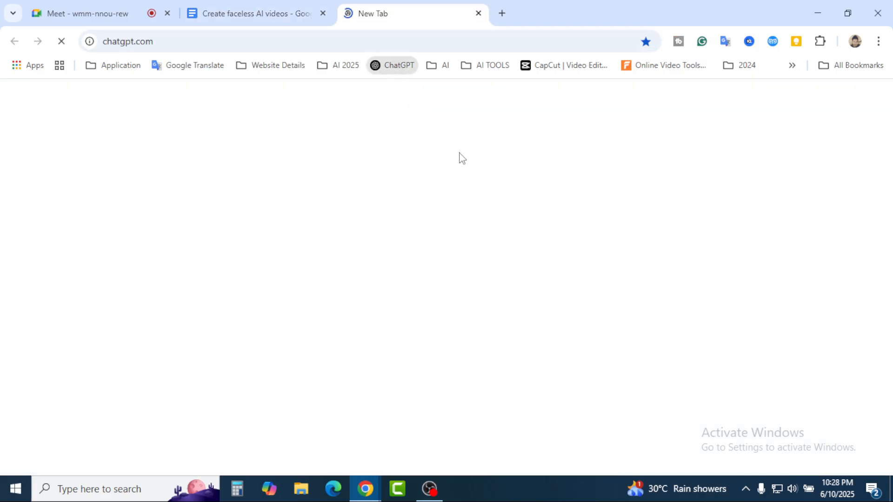
Return to the document, highlight the prompt "create a kids cartoon video", and delete the line "Video > video anime".
click(253, 12)
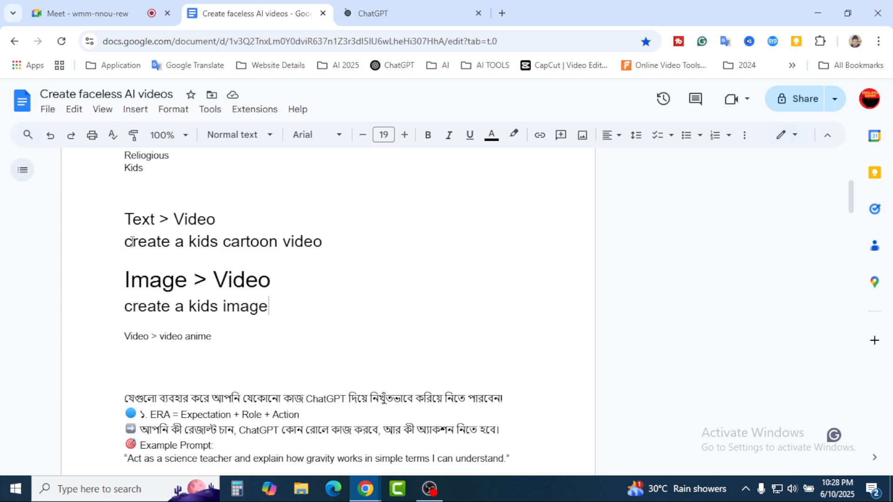
drag(133, 241, 324, 247)
click(306, 294)
drag(227, 342, 123, 339)
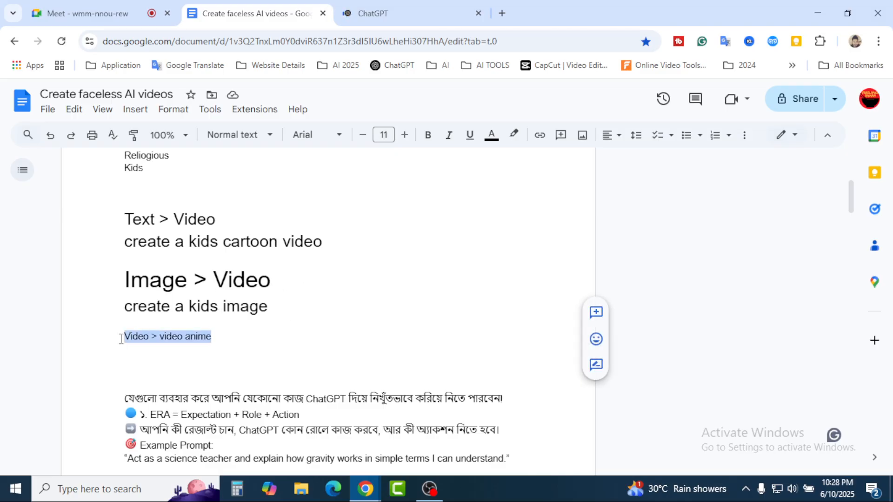
key(BackSpace)
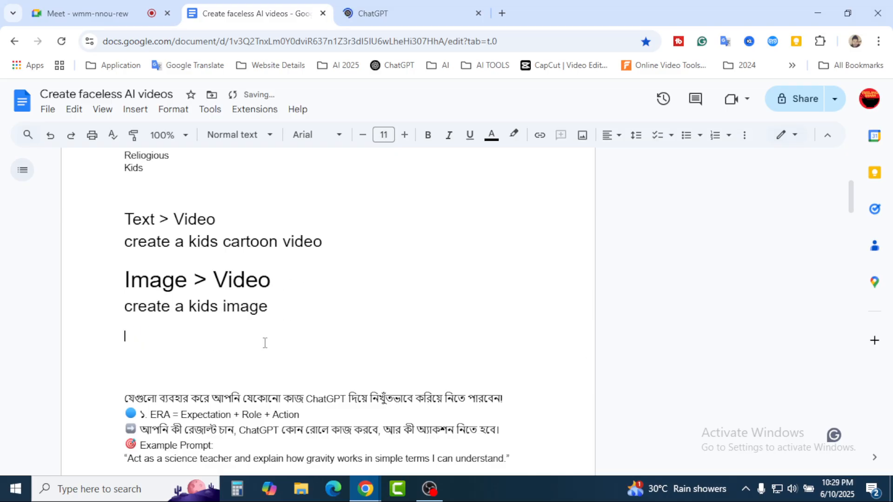
Show ChatGPT and the Google Meet call, and highlight the document's prompt "create a kids image".
click(378, 15)
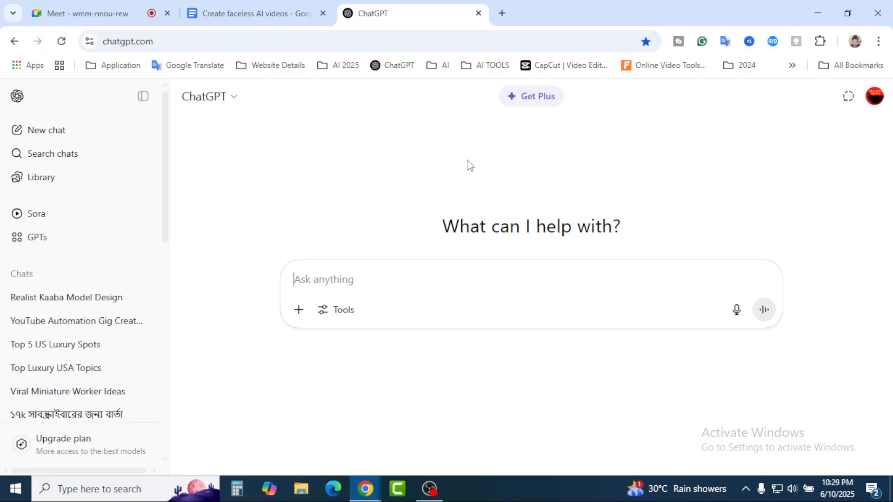
click(79, 7)
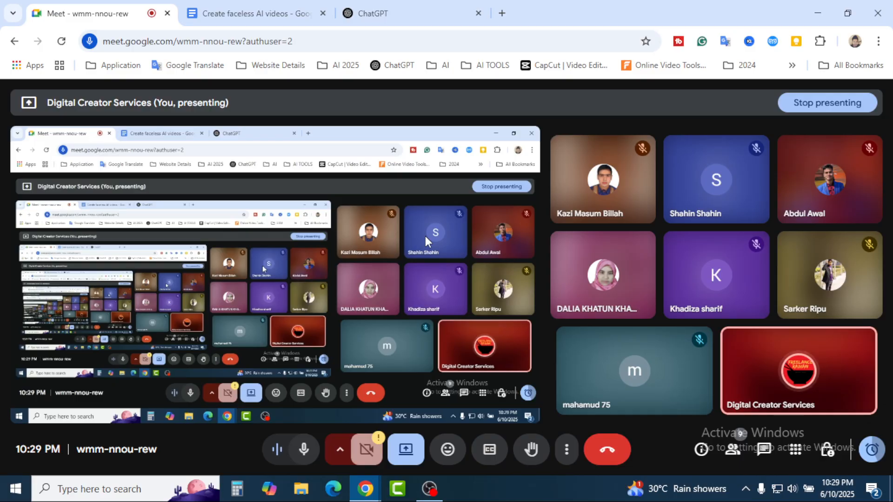
click(415, 6)
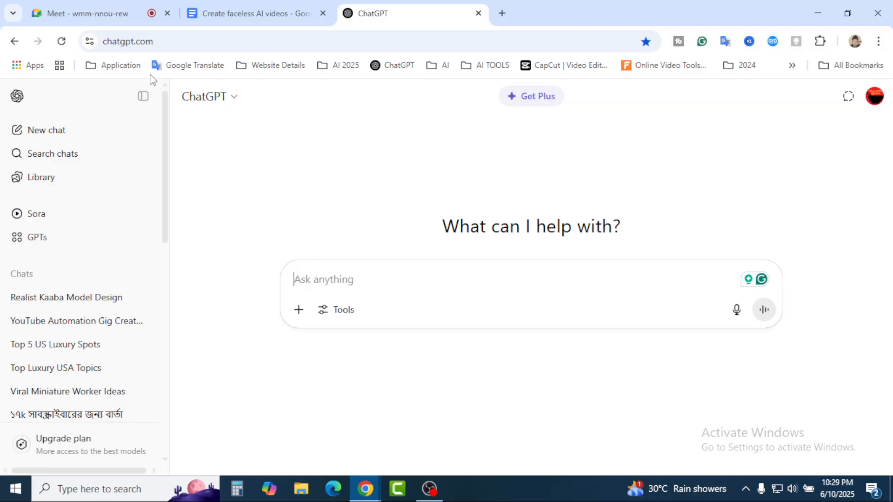
click(238, 16)
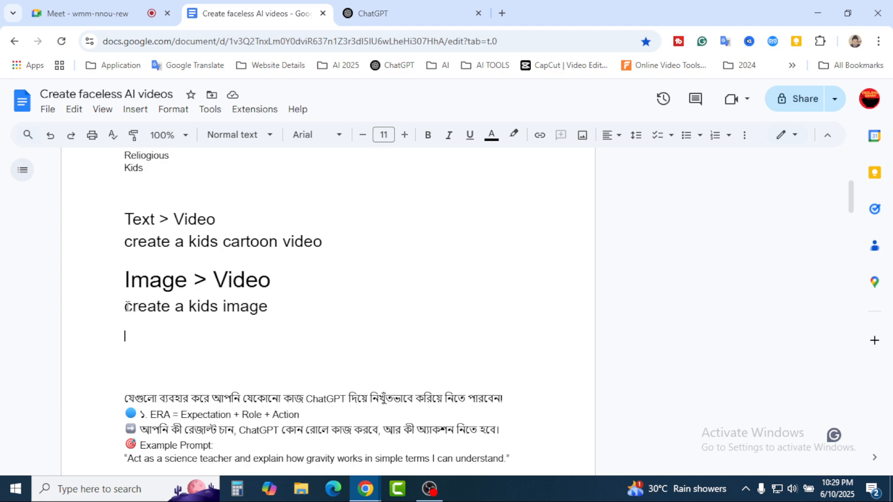
drag(128, 306, 267, 308)
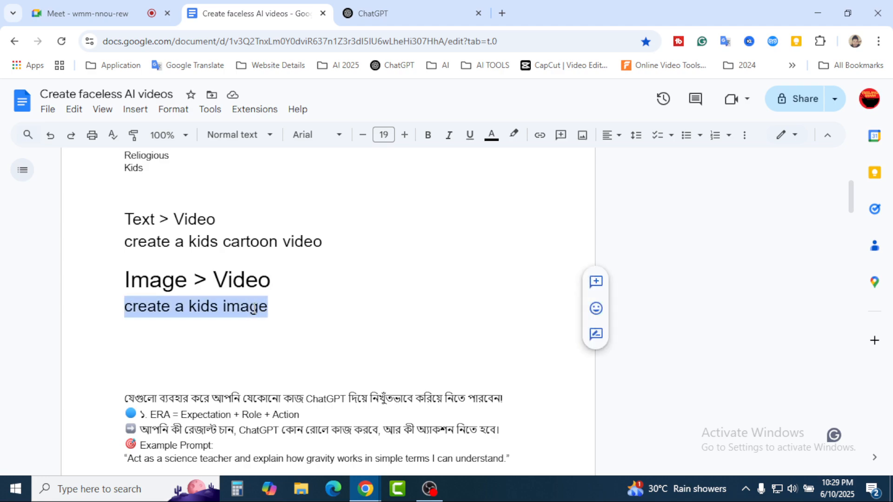
click(409, 10)
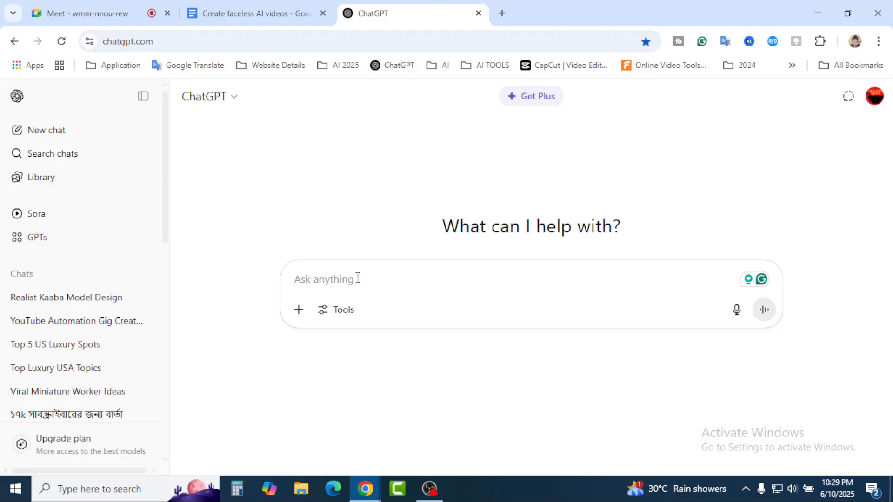
Copy the prompt "create a kids image" from the document and paste it into the ChatGPT message.
click(254, 13)
click(132, 321)
drag(124, 307, 267, 308)
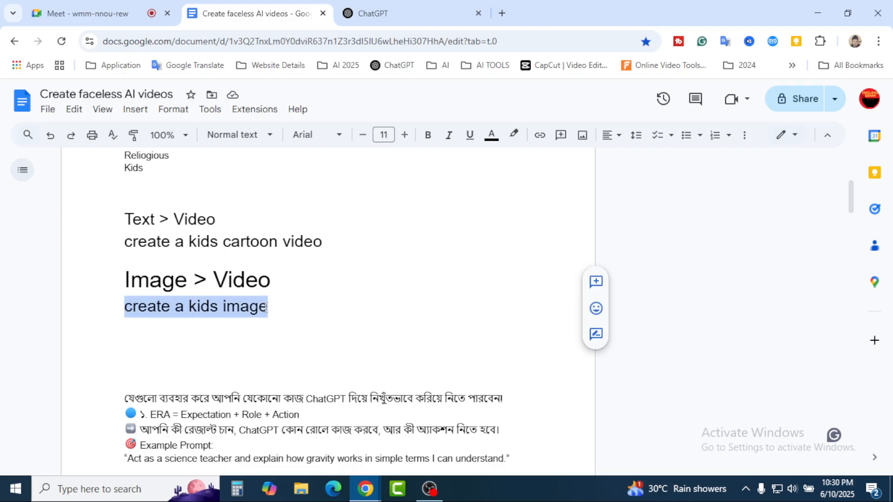
right_click(263, 307)
click(309, 170)
click(395, 7)
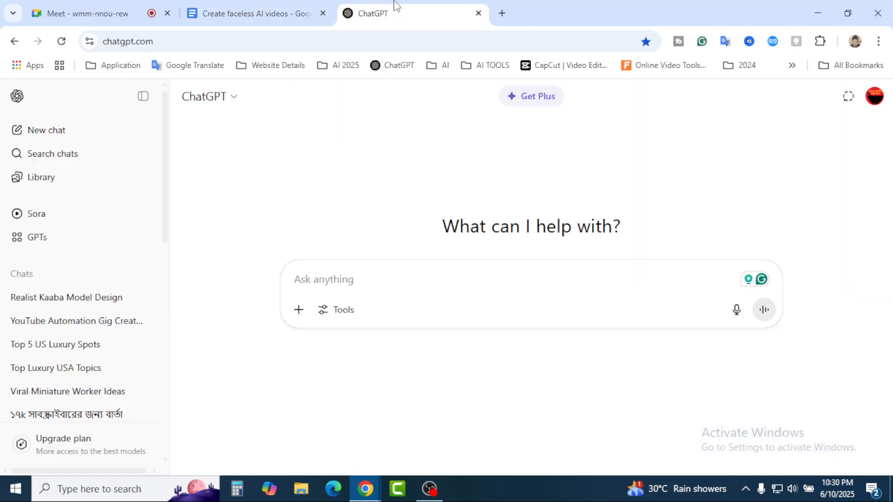
right_click(345, 286)
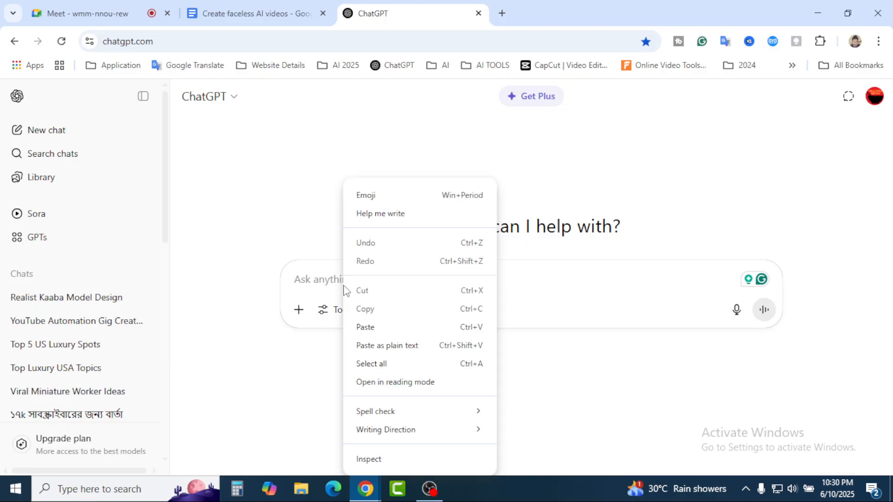
click(367, 326)
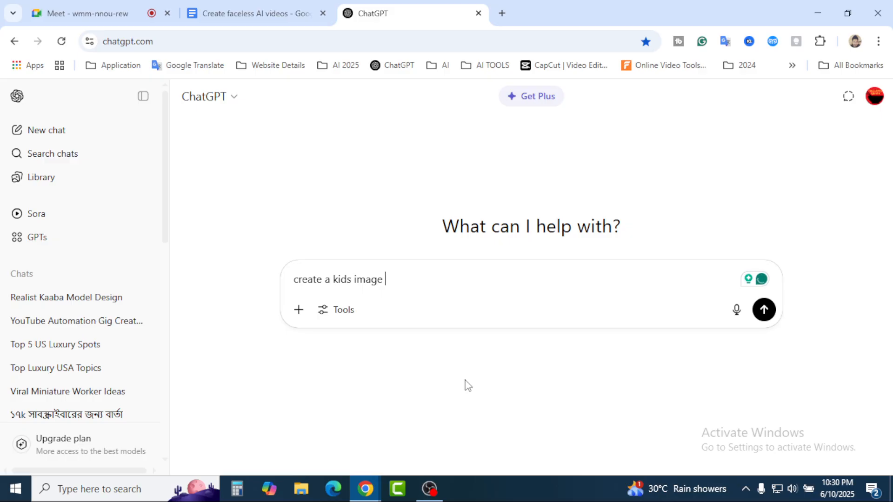
Extend the ChatGPT prompt with "they are playing in a field" and correct "kids" to "kid's".
text(they)
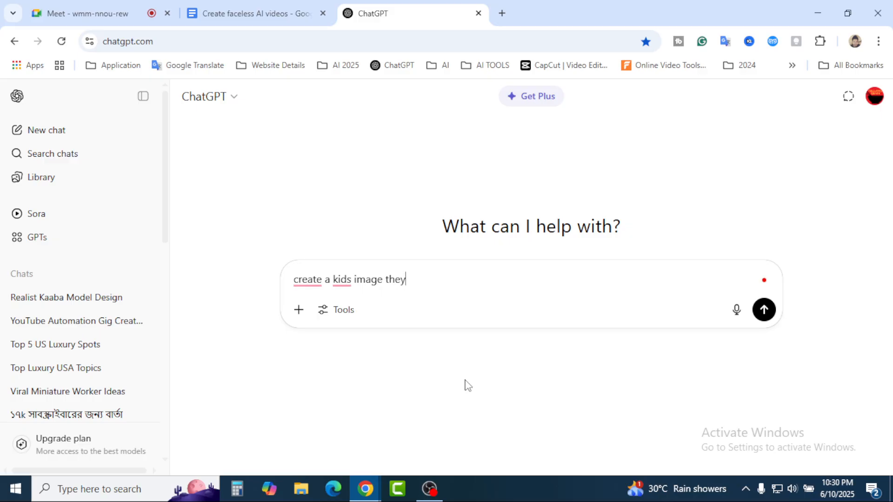
text( are playing in a field)
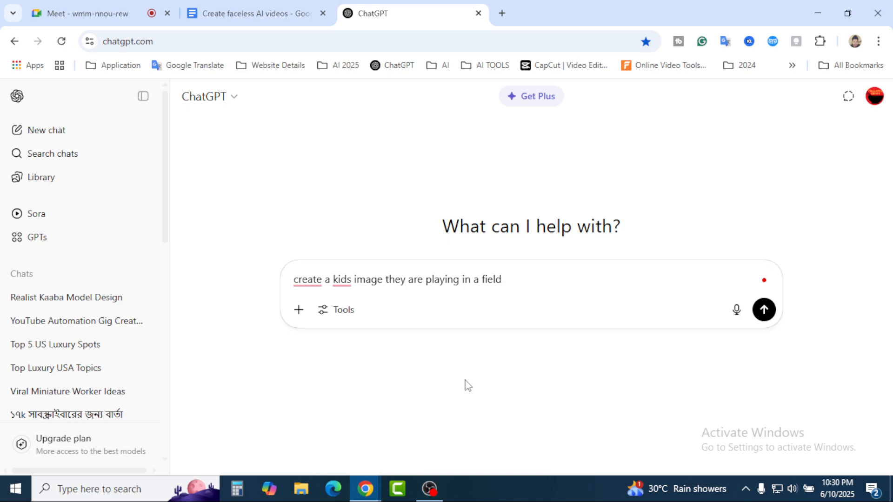
click(342, 279)
click(346, 318)
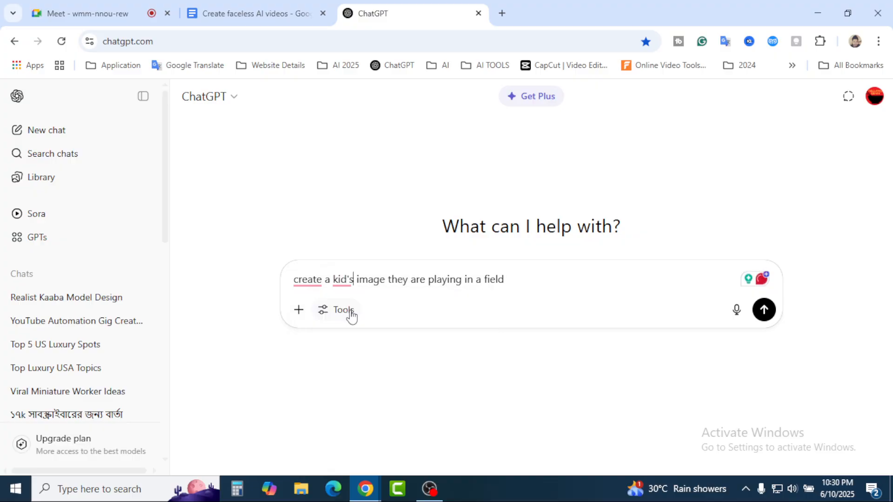
Capitalize "Create" and insert "of" before "they" in the ChatGPT prompt using the suggested grammar corrections.
click(307, 281)
click(314, 316)
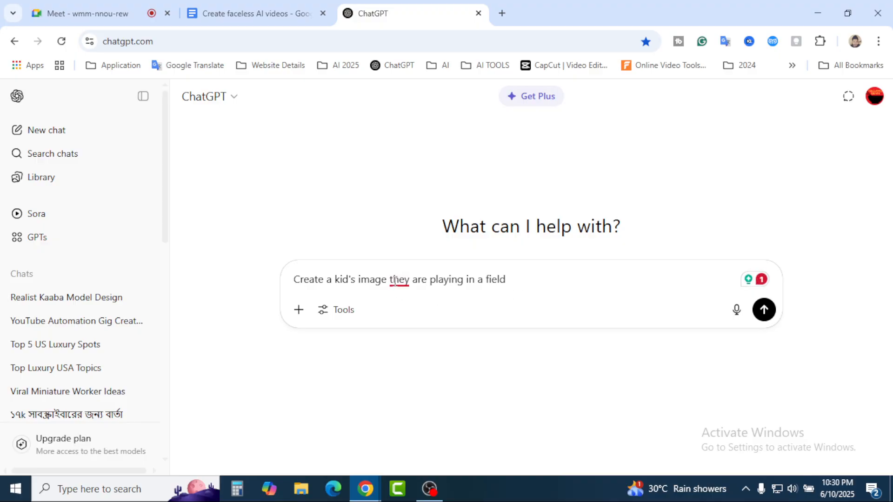
mouse_move(399, 281)
click(434, 316)
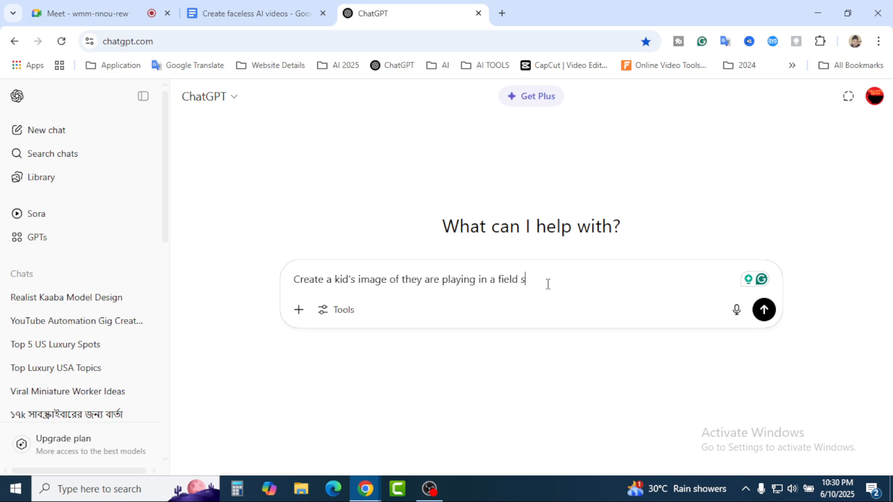
Extend the ChatGPT prompt with "at sunset beside sea beach", accepting the suggested wording corrections, and submit it.
text(unset time)
mouse_move(535, 279)
click(542, 317)
mouse_move(571, 279)
click(586, 313)
text(bedsi)
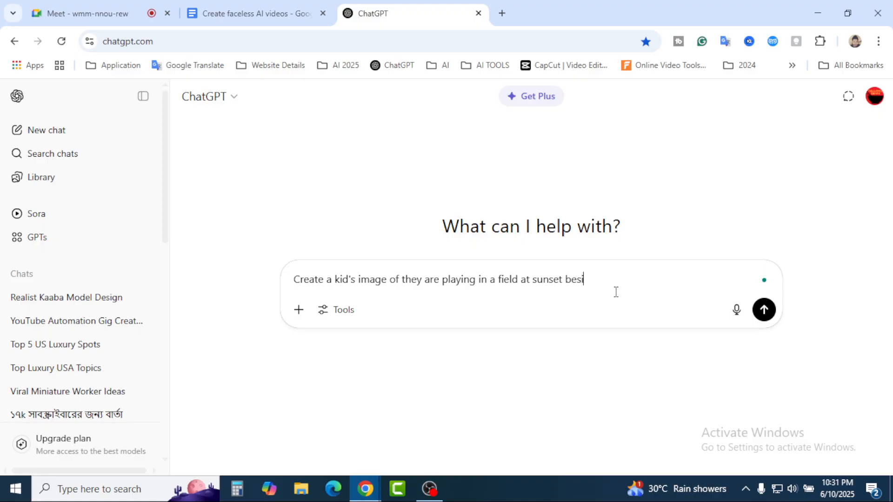
text(de sea beach)
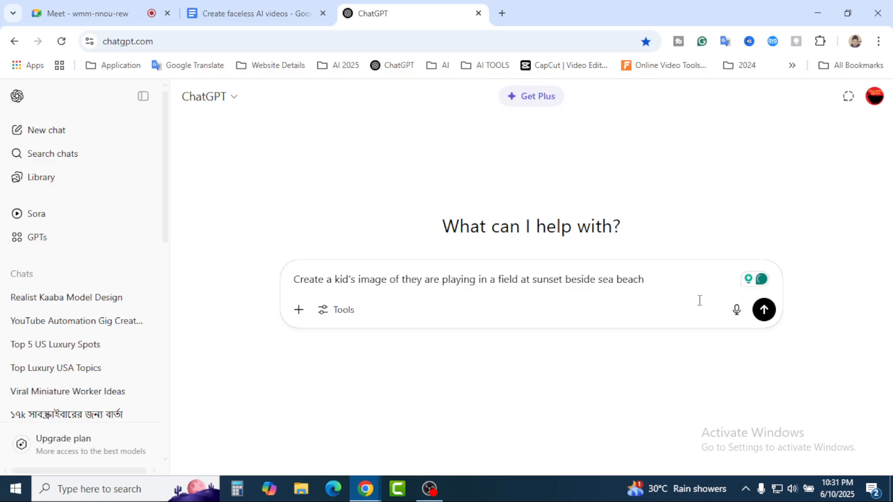
click(764, 310)
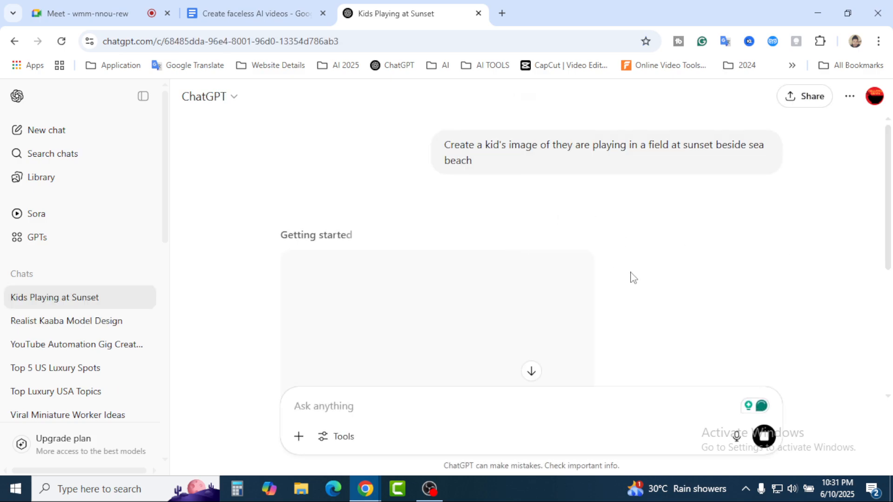
Dismiss ChatGPT's image creation limit notice and open Sora.
scroll(669, 250, down, 3)
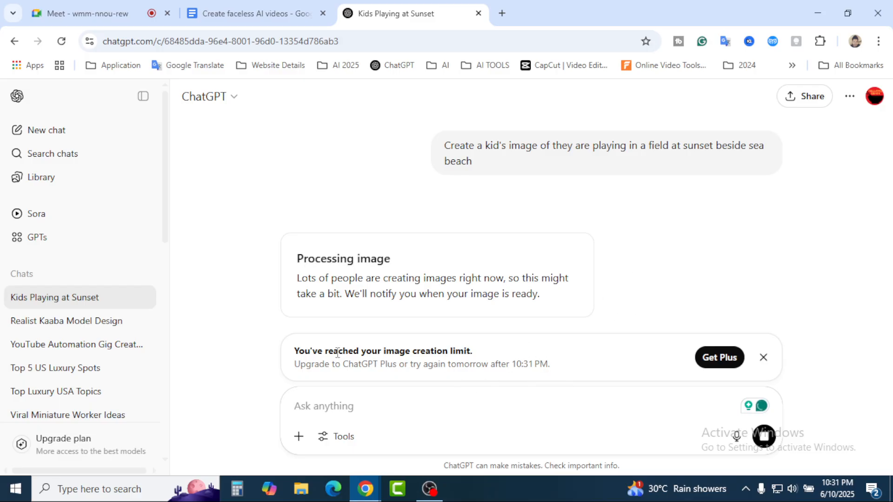
click(763, 357)
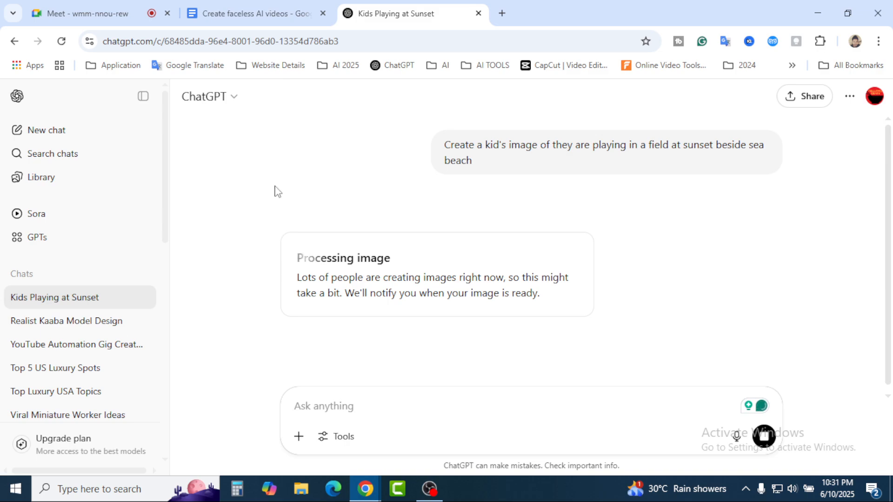
click(35, 217)
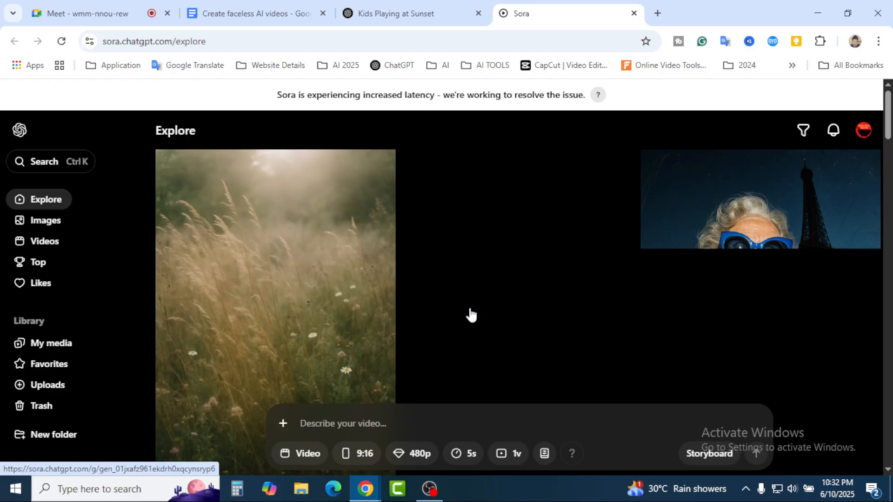
Copy the submitted kid's image prompt from the ChatGPT conversation and paste it into Sora's description box.
click(406, 13)
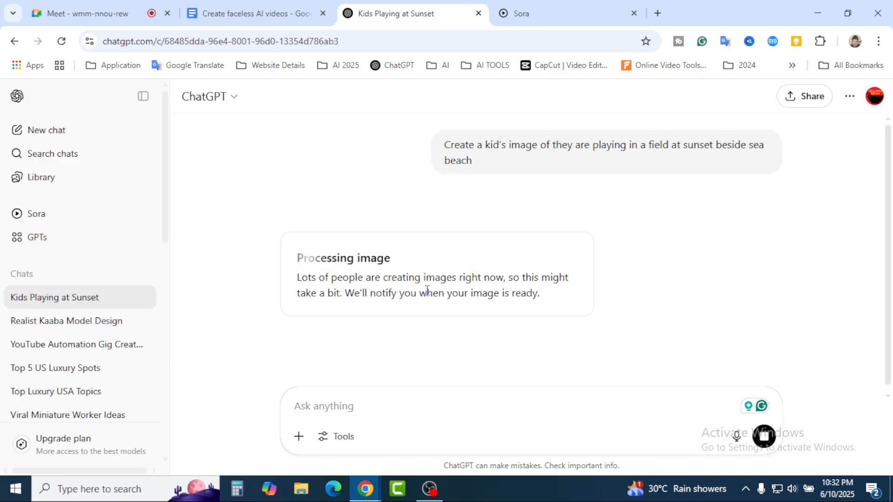
scroll(427, 291, down, 1)
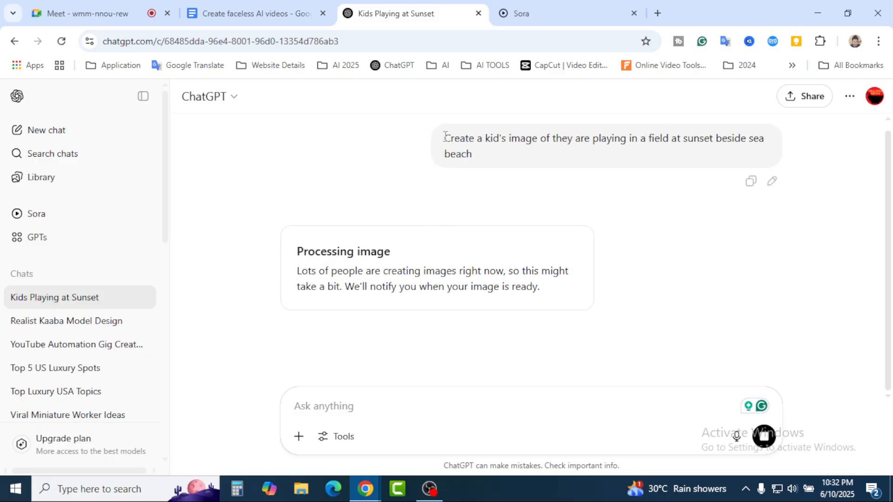
drag(445, 136, 472, 153)
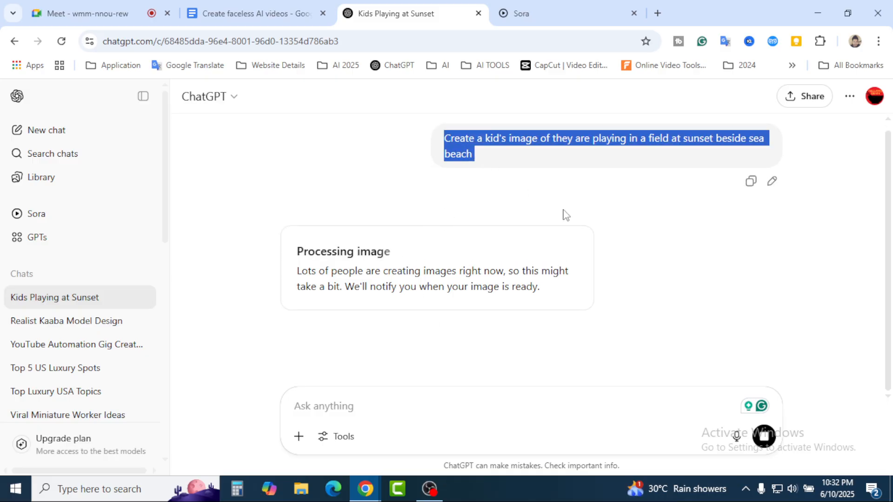
click(524, 9)
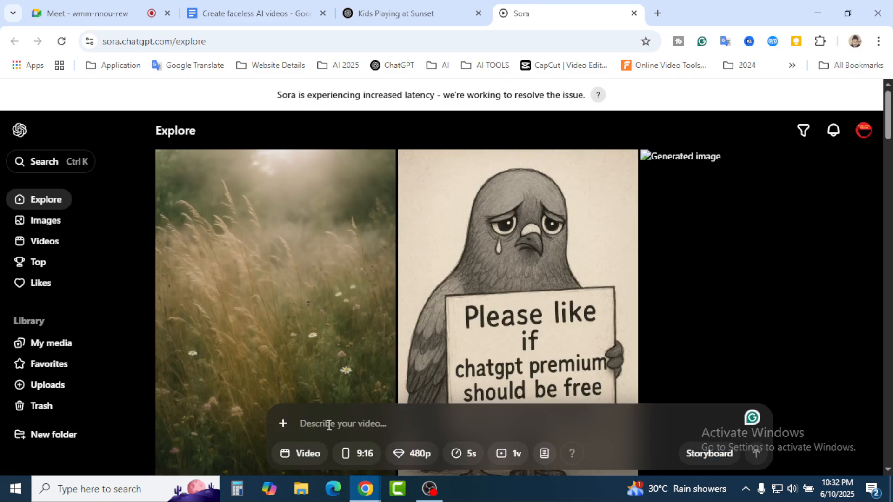
key(ctrl+v)
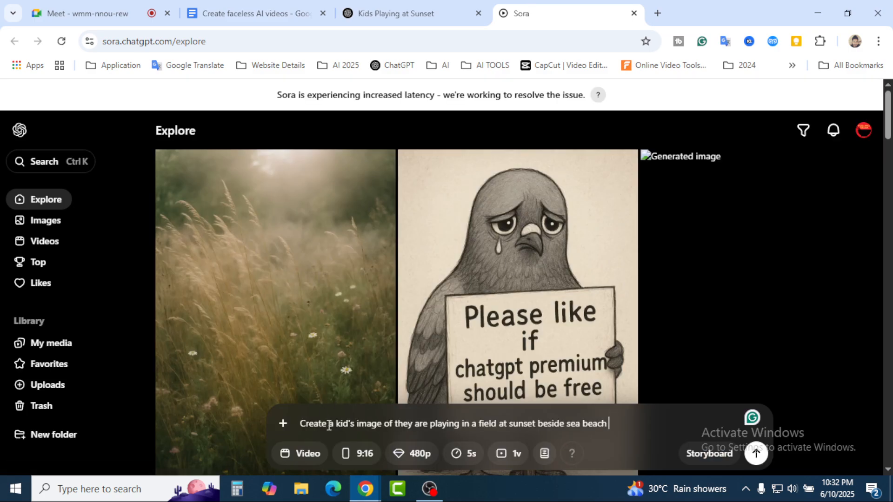
Set Sora's output type to Image and show the available aspect ratios, keeping 2:3.
click(302, 465)
click(296, 396)
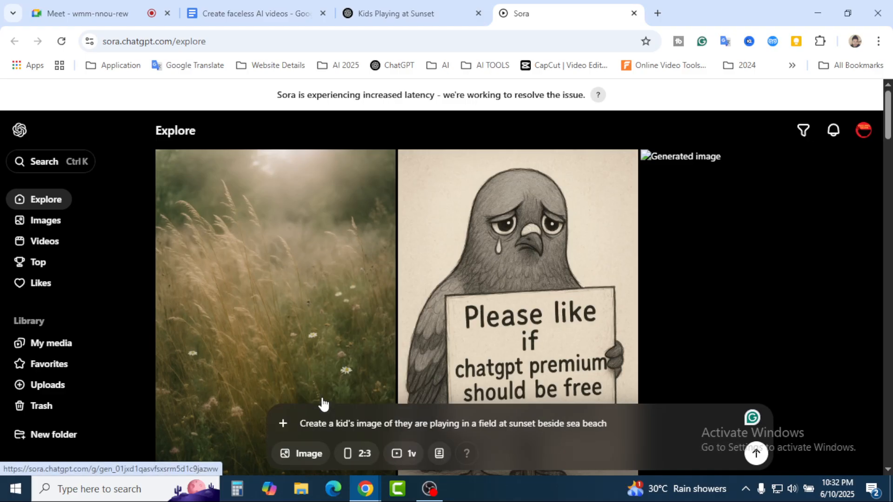
click(356, 453)
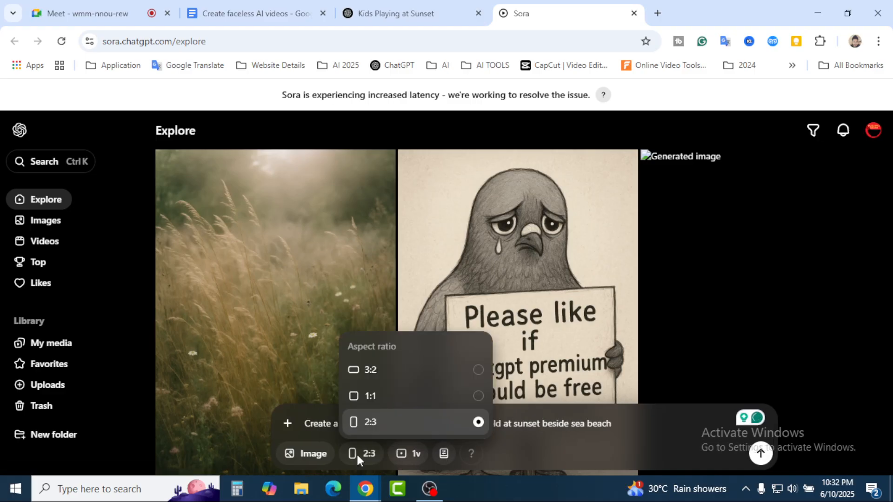
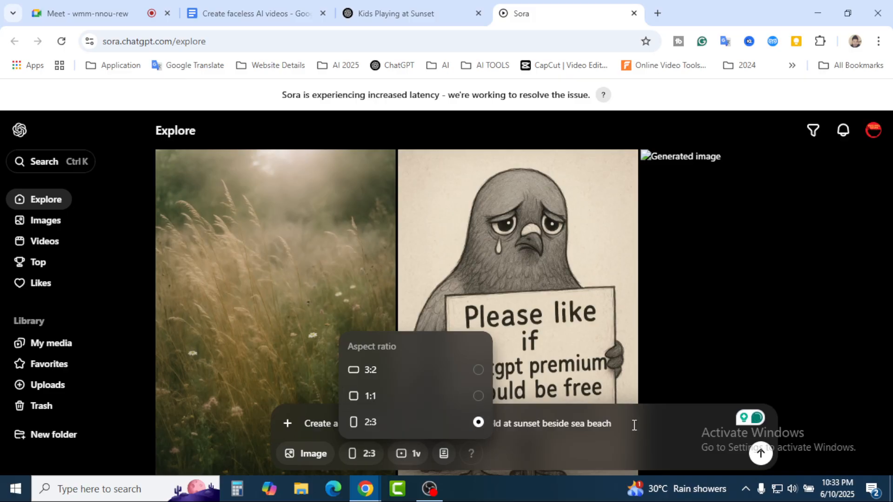
click(634, 424)
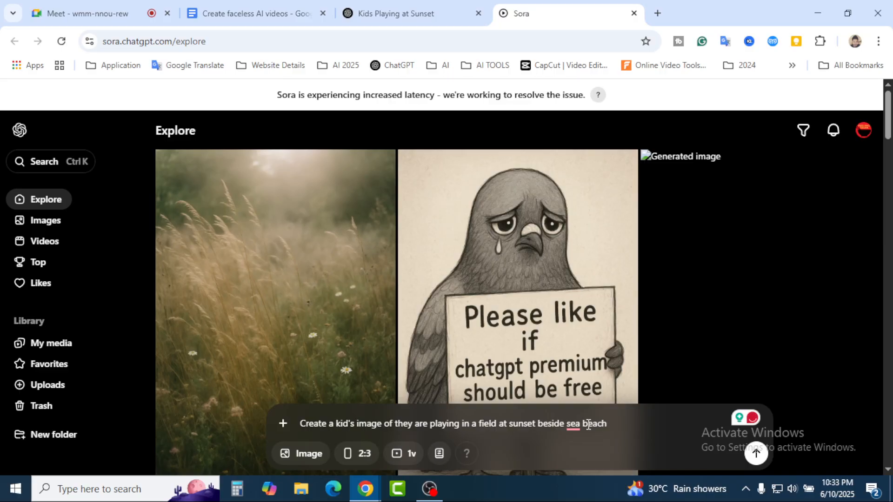
Correct "sea beach" to "the sea beach" in the Sora prompt and submit the image request.
mouse_move(576, 423)
click(582, 359)
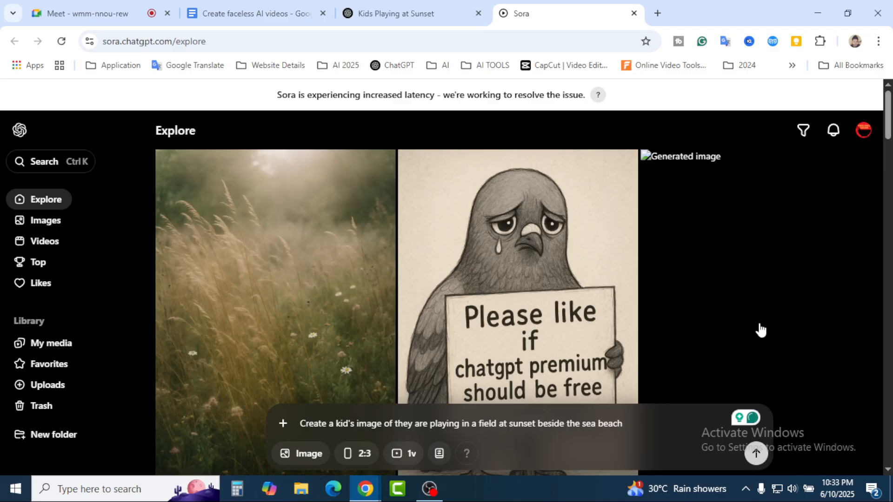
key(Return)
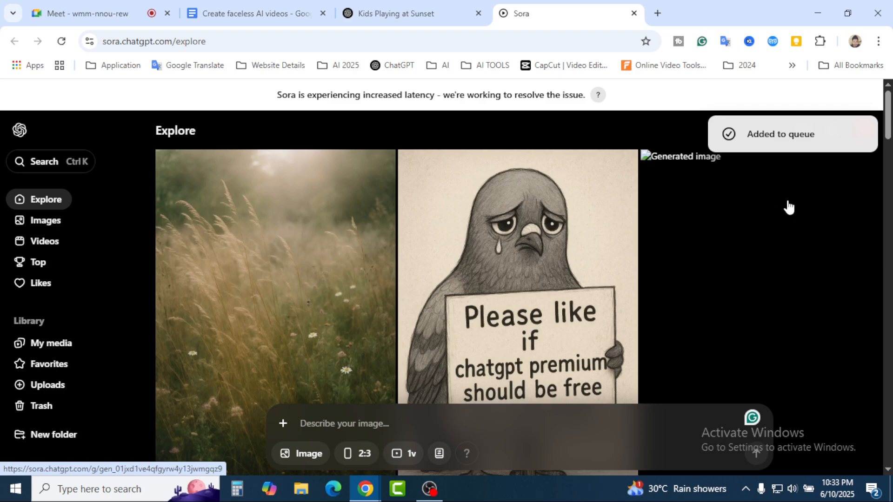
Show Sora's activity list to check the progress of the kids image request.
scroll(798, 247, down, 4)
scroll(799, 250, up, 4)
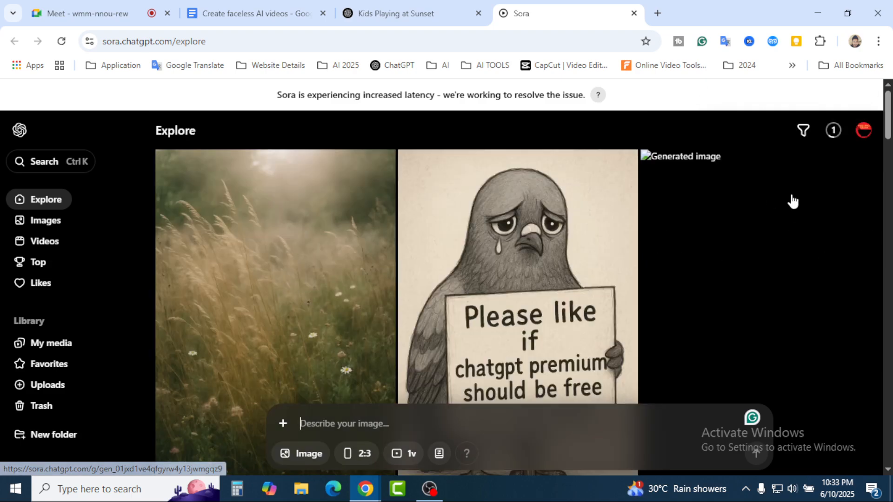
click(832, 131)
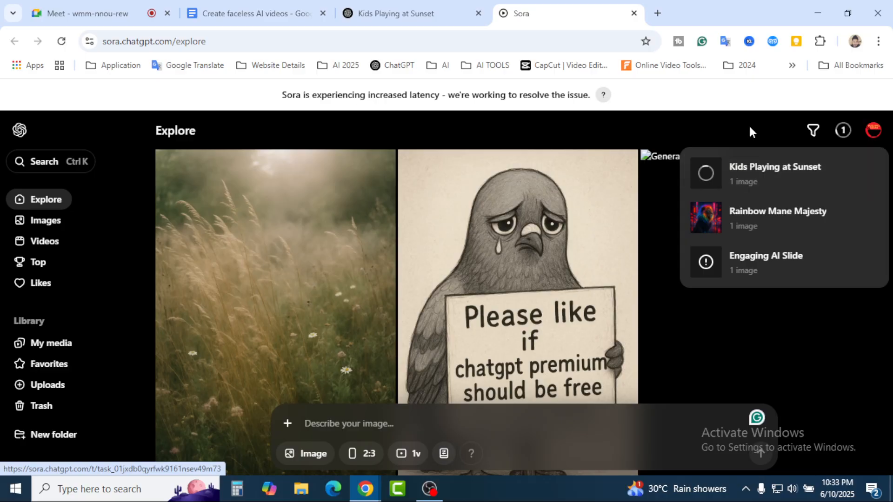
Return to ChatGPT, reload the "Kids Playing at Sunset" conversation, and examine the generated image alongside its prompt.
click(409, 14)
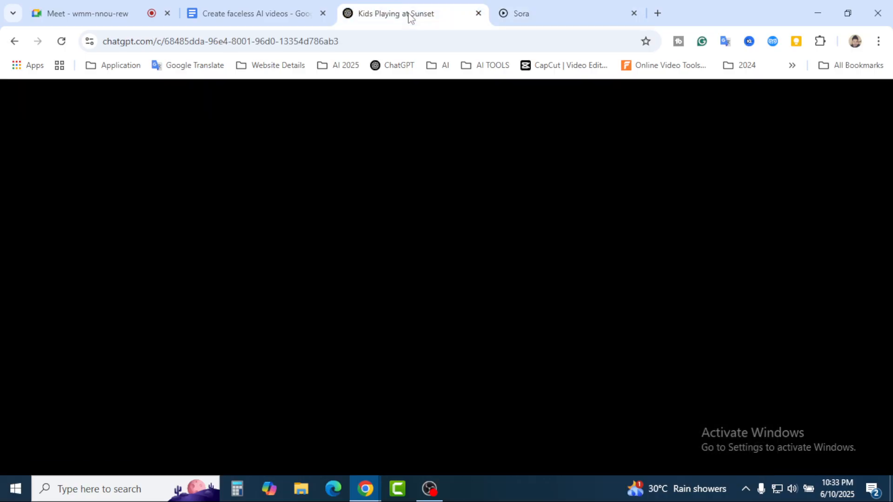
click(61, 41)
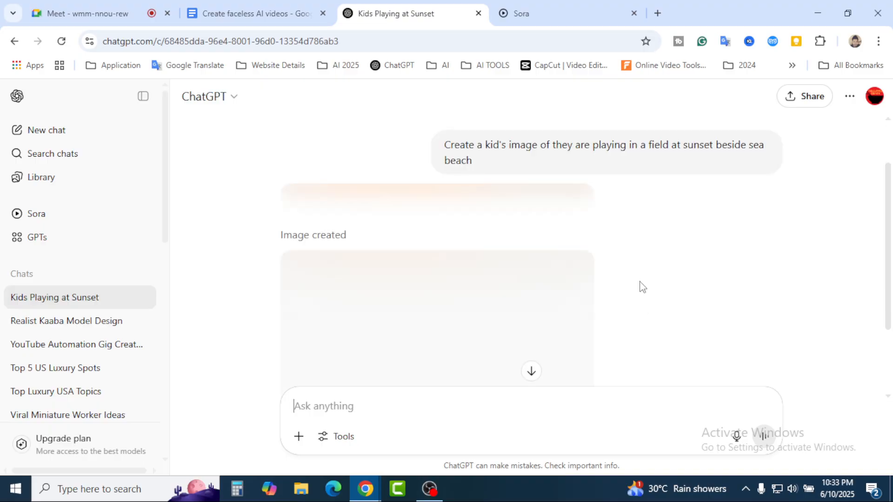
scroll(637, 281, down, 4)
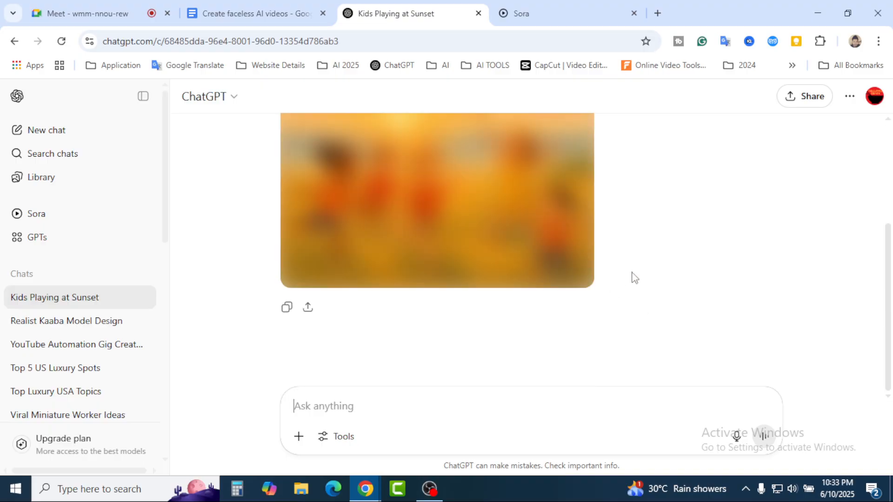
scroll(601, 270, up, 4)
scroll(601, 270, down, 4)
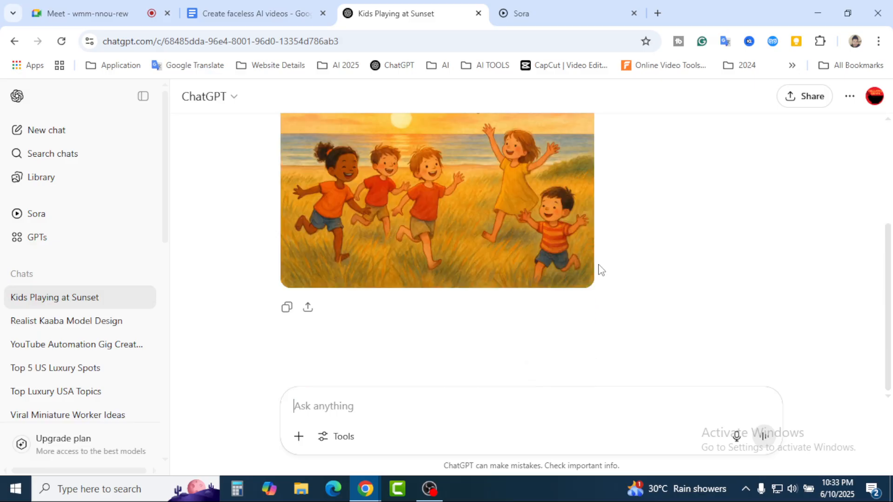
scroll(600, 269, up, 4)
scroll(453, 225, down, 4)
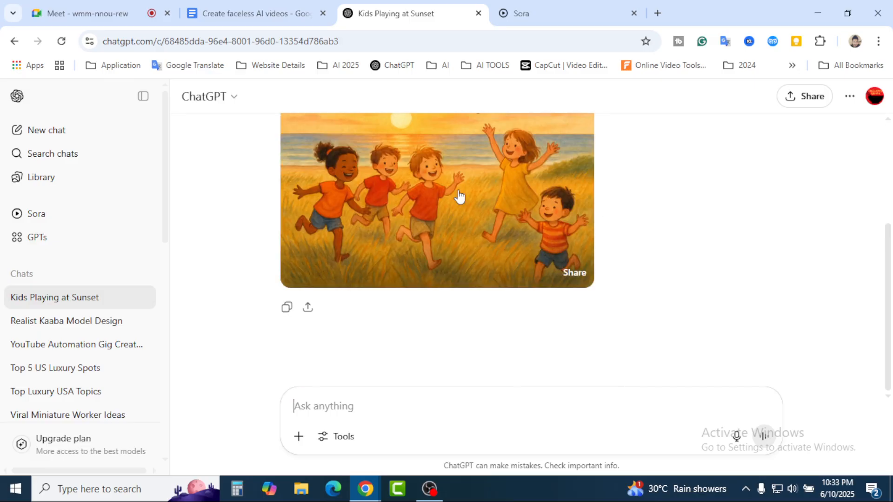
scroll(446, 237, up, 3)
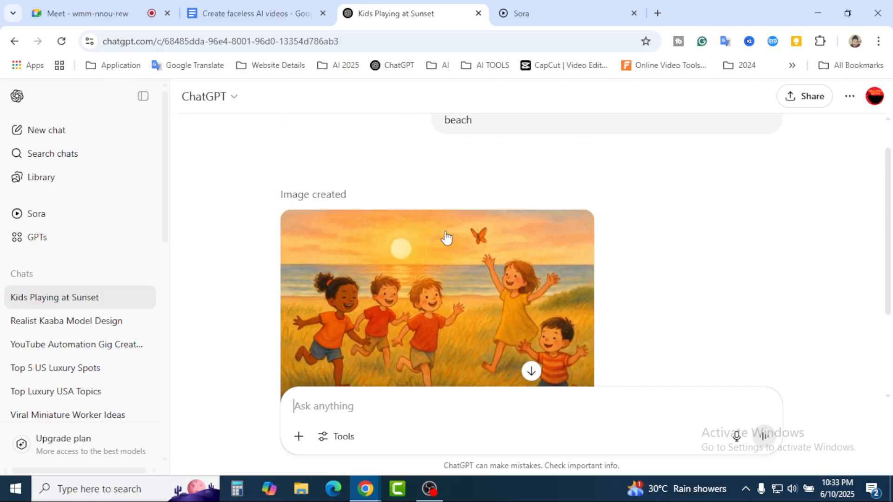
scroll(446, 237, down, 2)
scroll(469, 238, down, 1)
scroll(494, 240, up, 3)
scroll(494, 246, down, 1)
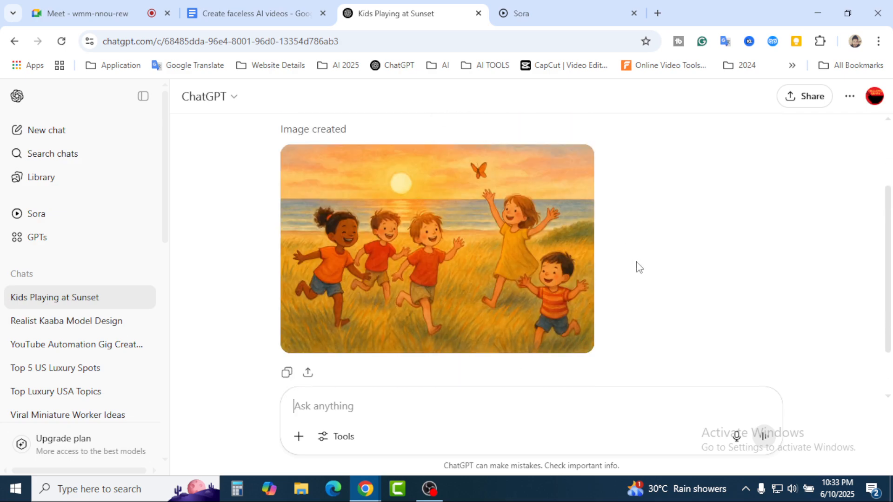
scroll(638, 265, up, 1)
scroll(638, 265, up, 1)
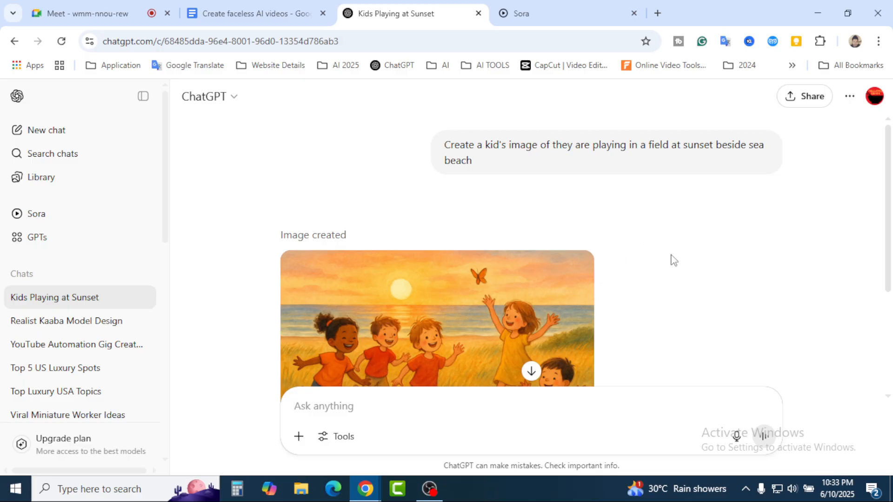
scroll(672, 259, down, 1)
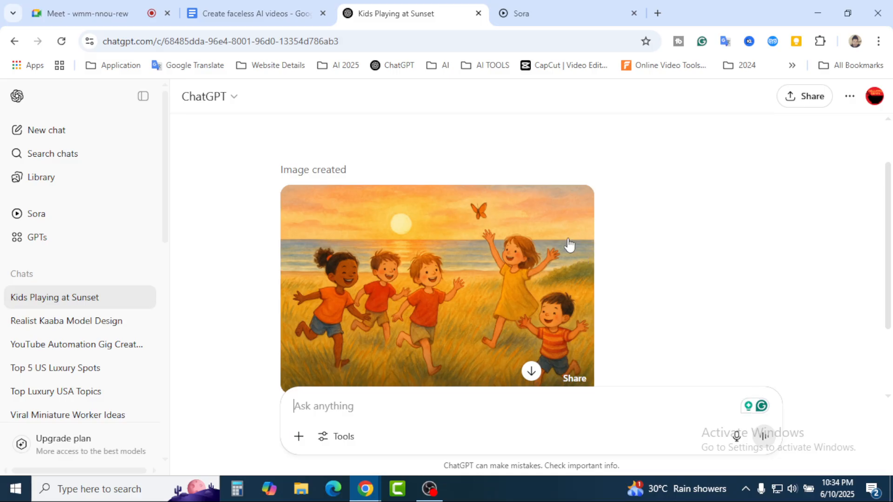
scroll(592, 298, down, 2)
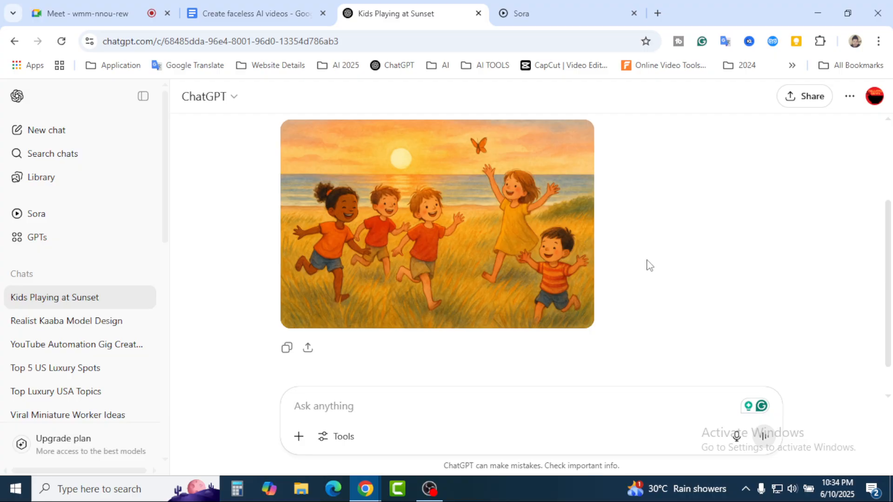
Open the "Kids Playing at Sunset" task in Sora and check its progress, revisiting the ChatGPT image in between.
click(564, 13)
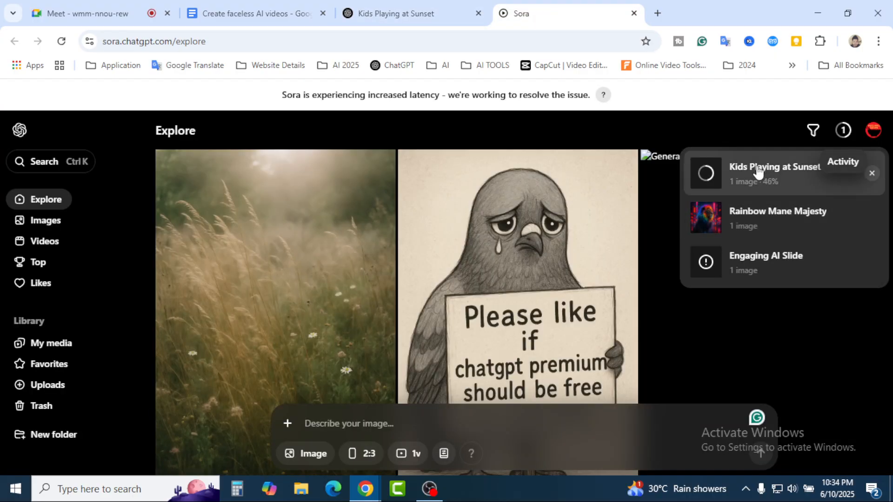
click(778, 172)
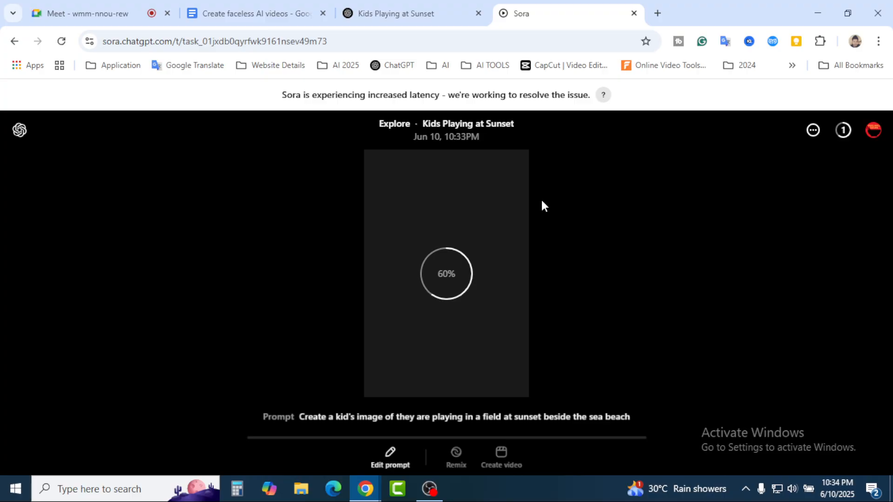
click(412, 13)
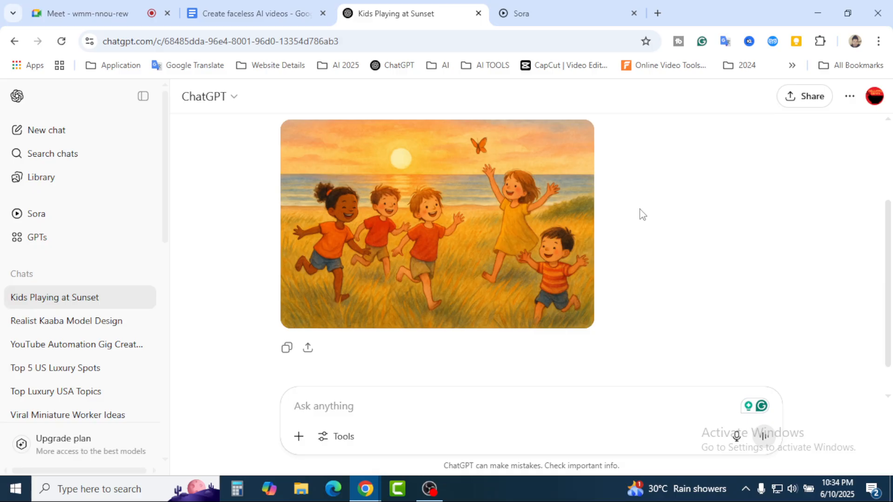
click(569, 6)
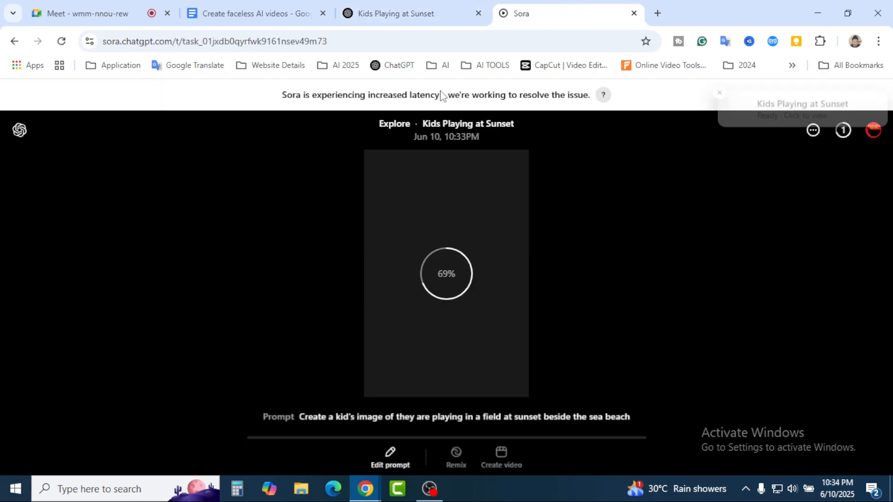
Compare the finished "Kids Playing at Sunset" image in Sora with the ChatGPT image and its prompt.
click(409, 13)
click(552, 5)
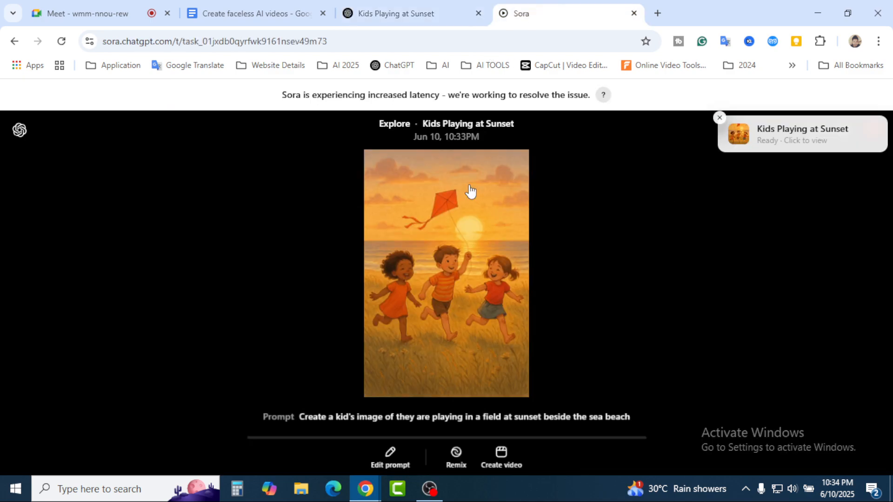
click(424, 5)
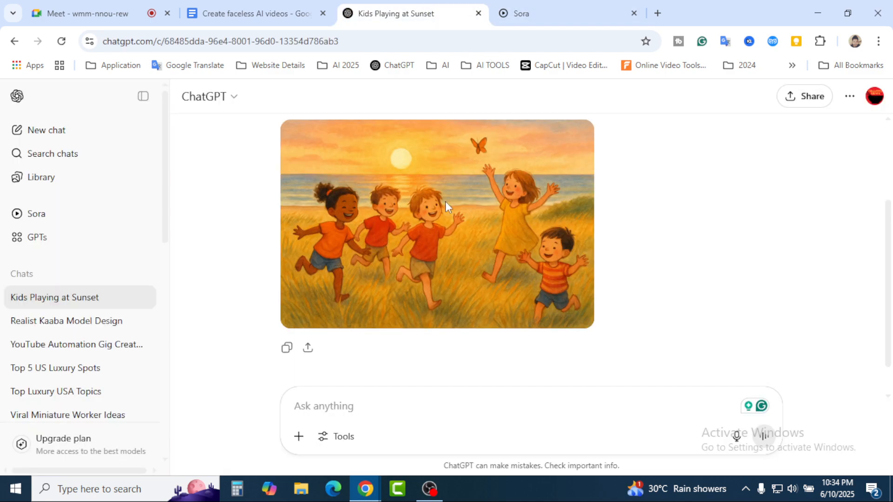
click(520, 14)
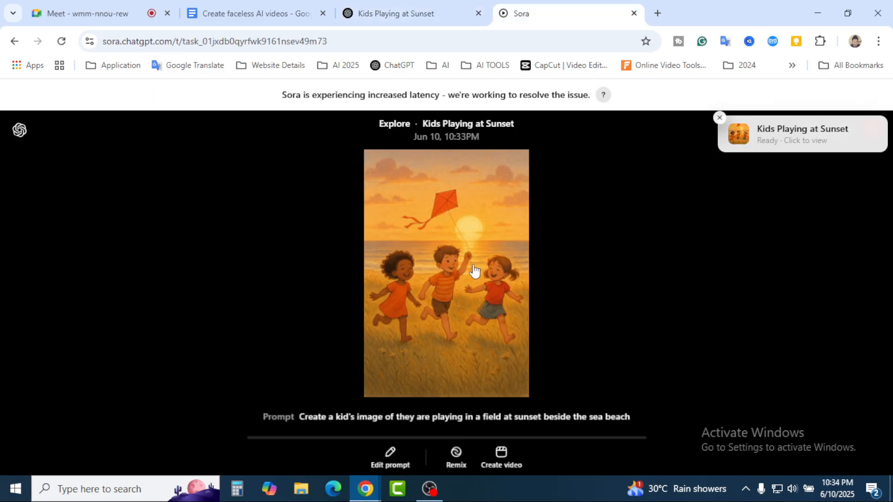
key(ctrl+shift+Tab)
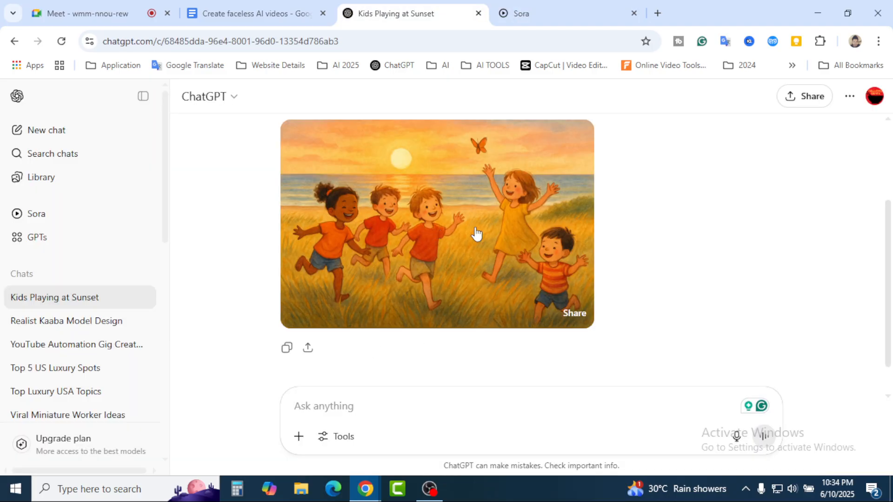
scroll(525, 232, up, 3)
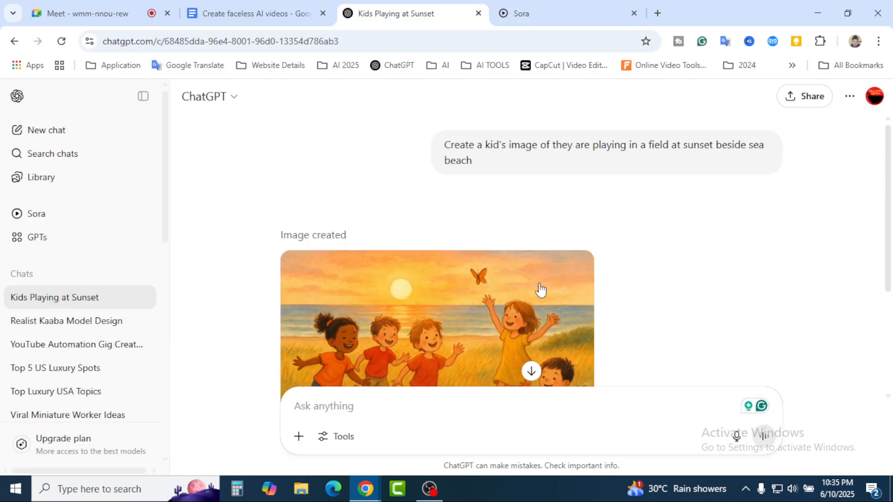
scroll(492, 175, down, 3)
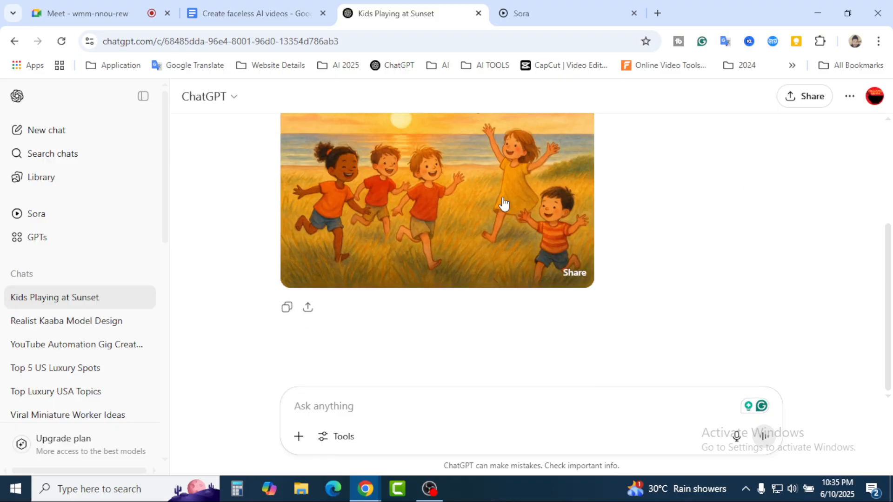
scroll(504, 203, up, 3)
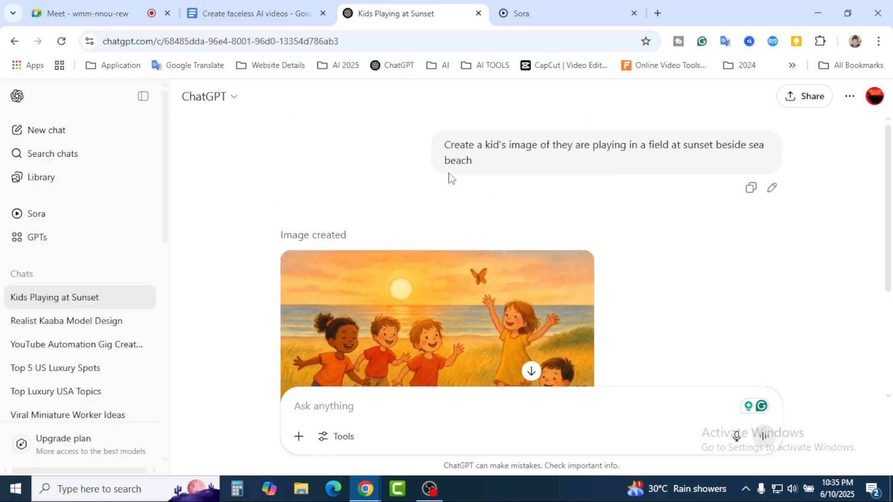
click(540, 13)
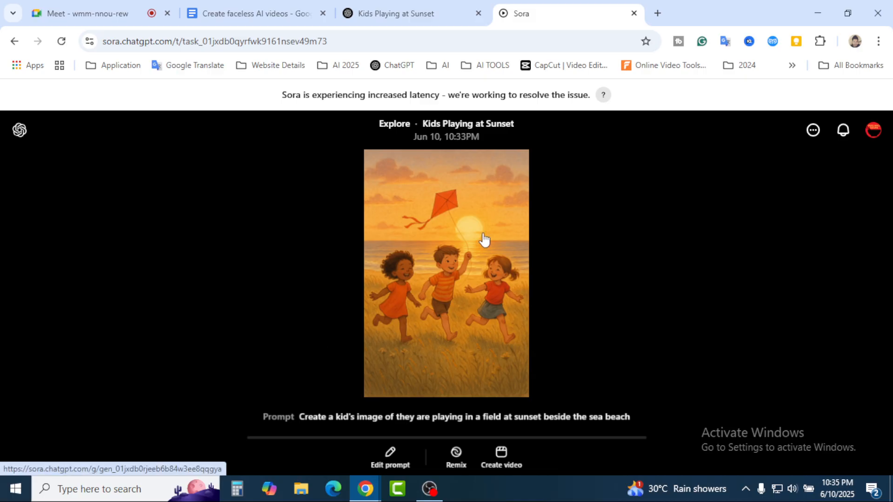
Copy the original kids image prompt in the ChatGPT conversation into a new message and append "ratio 9:16".
click(425, 14)
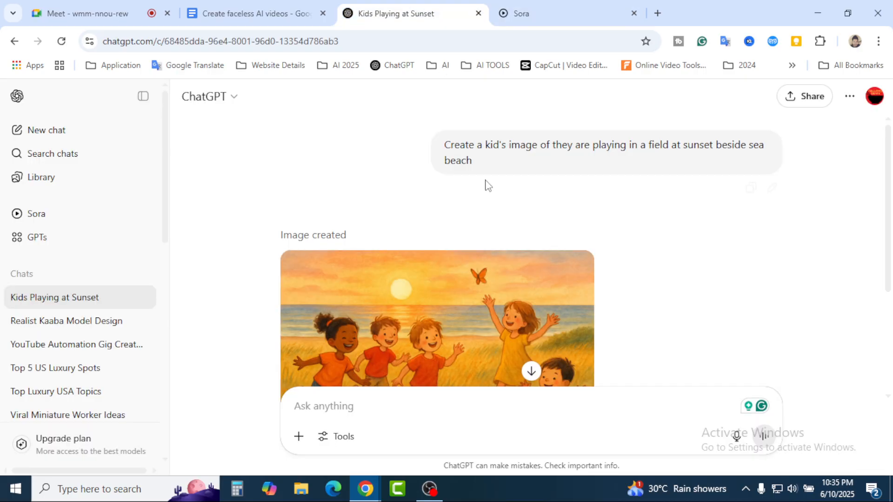
drag(476, 166, 441, 148)
right_click(463, 158)
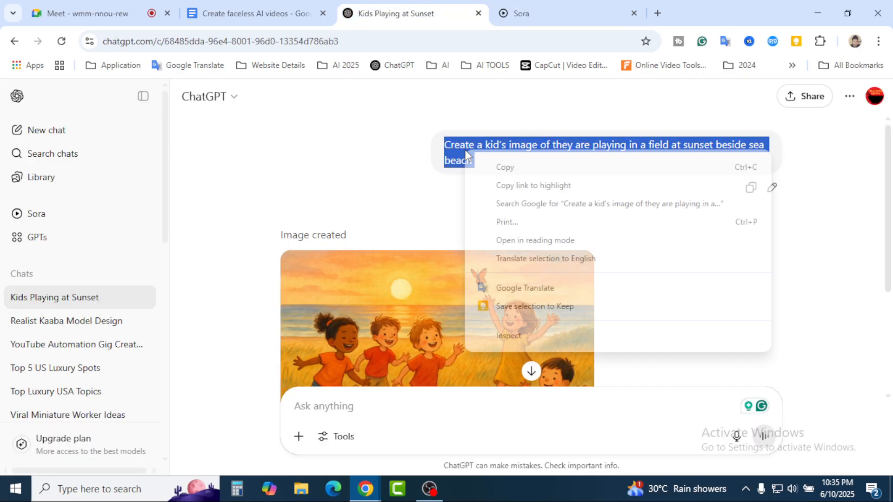
click(506, 166)
click(339, 406)
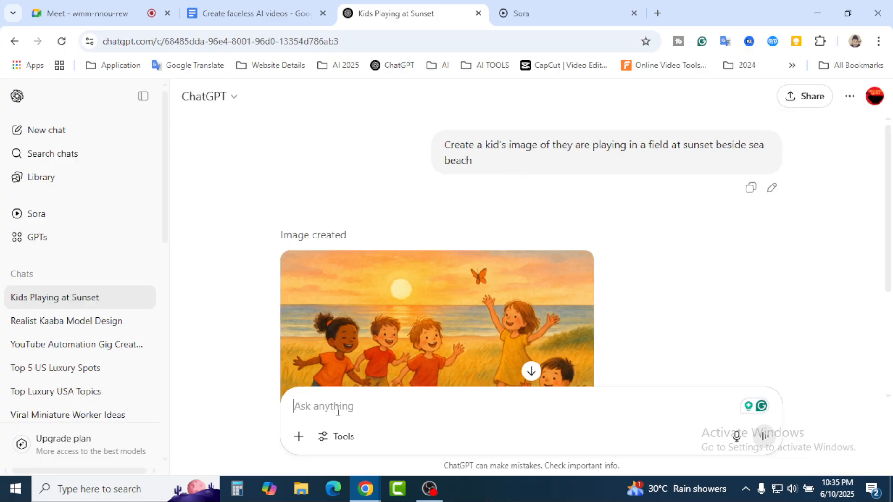
right_click(339, 406)
click(366, 259)
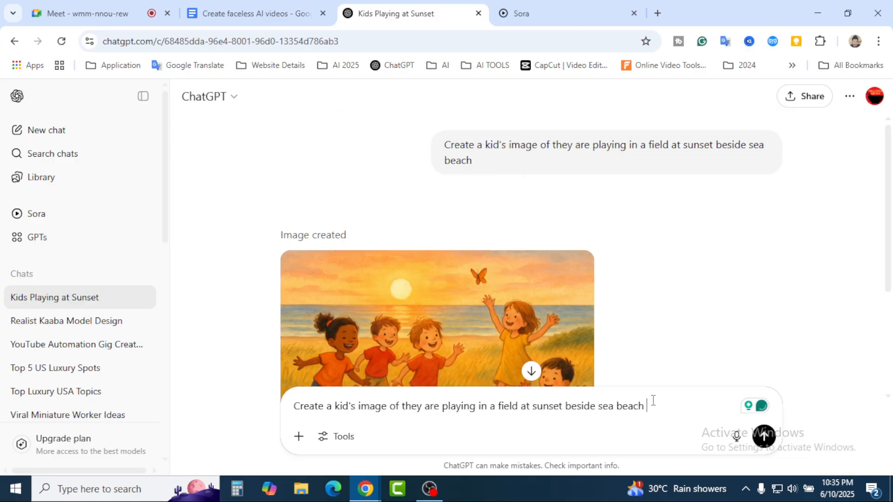
text(ratio 9:16)
Review the Sora portrait image once more, and look through the ChatGPT conversation and its chat list.
scroll(516, 291, down, 4)
click(555, 6)
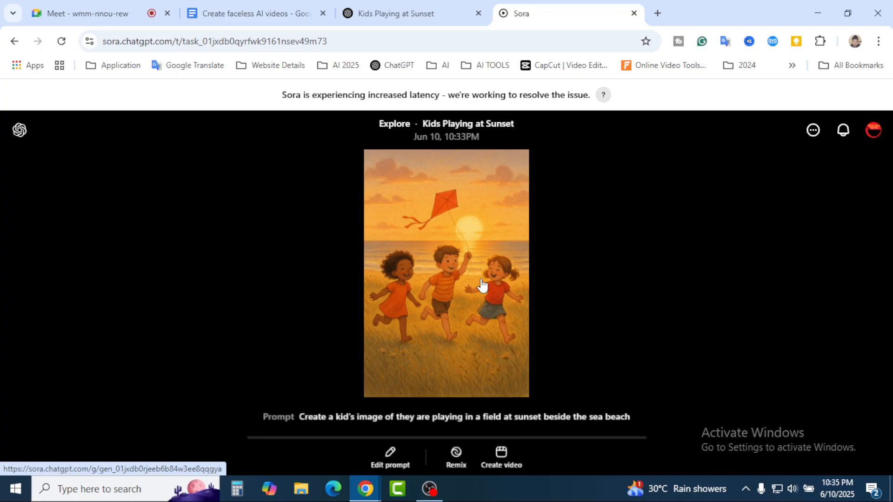
click(424, 6)
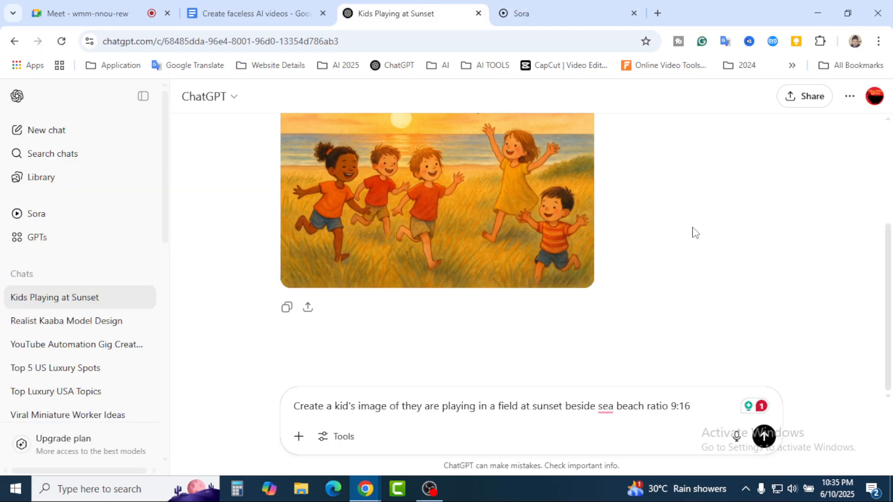
scroll(672, 240, up, 5)
scroll(672, 238, down, 5)
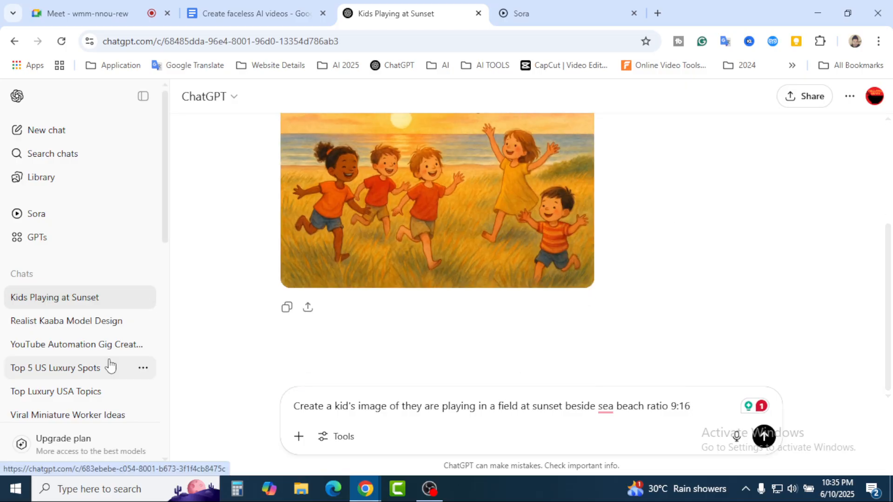
scroll(112, 367, down, 5)
scroll(81, 327, up, 3)
scroll(82, 327, up, 5)
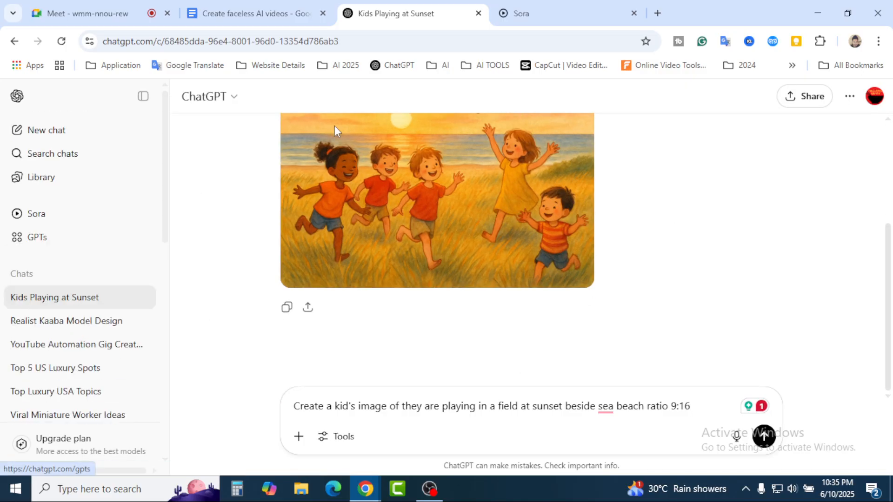
Open the bookmarked LMArena site in a new browser tab.
click(544, 13)
click(658, 13)
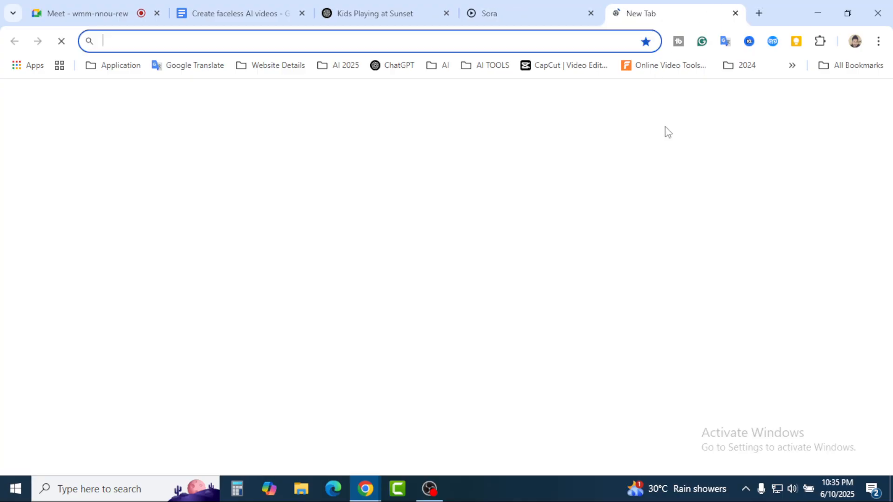
click(440, 65)
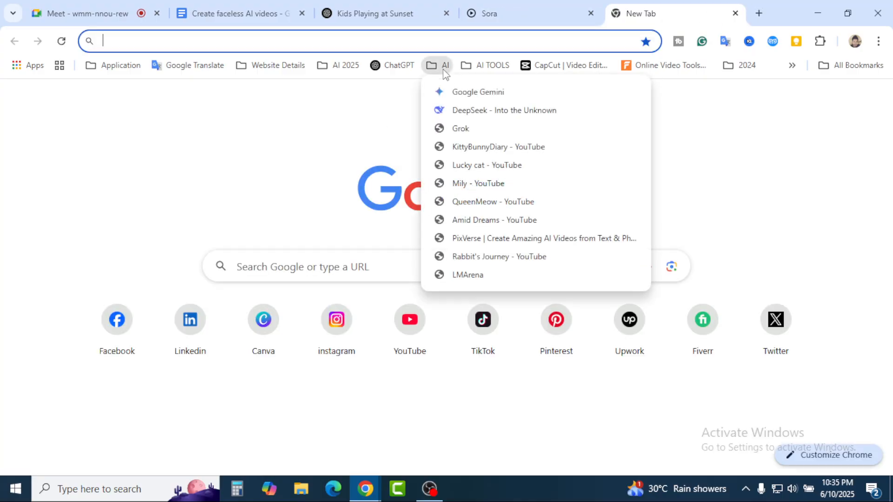
click(466, 275)
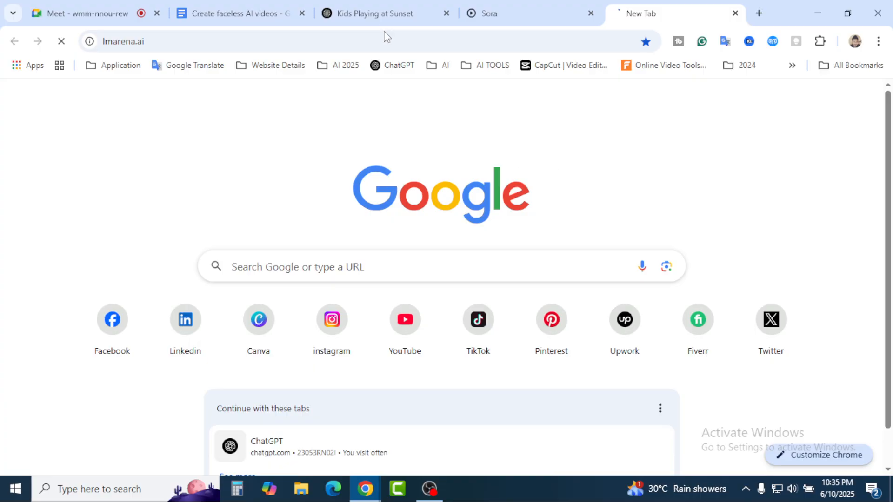
Revisit the ChatGPT and Sora versions of the kids image to compare their formats.
click(381, 13)
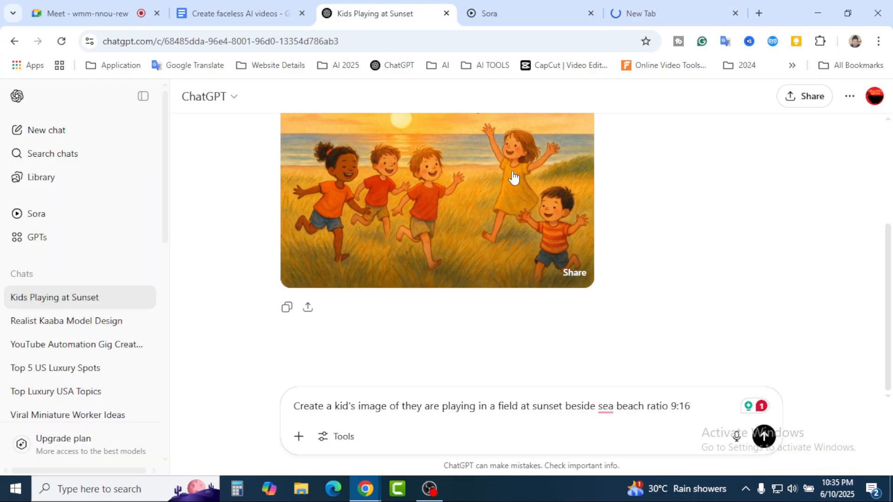
click(525, 11)
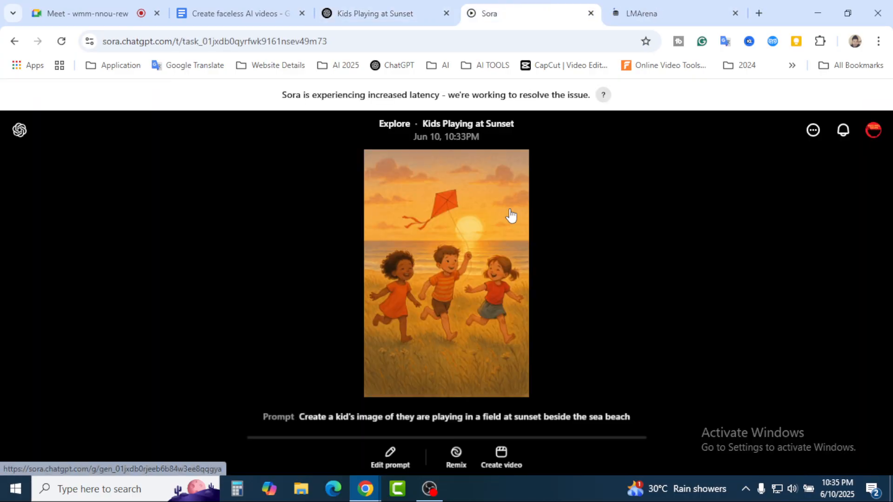
click(396, 13)
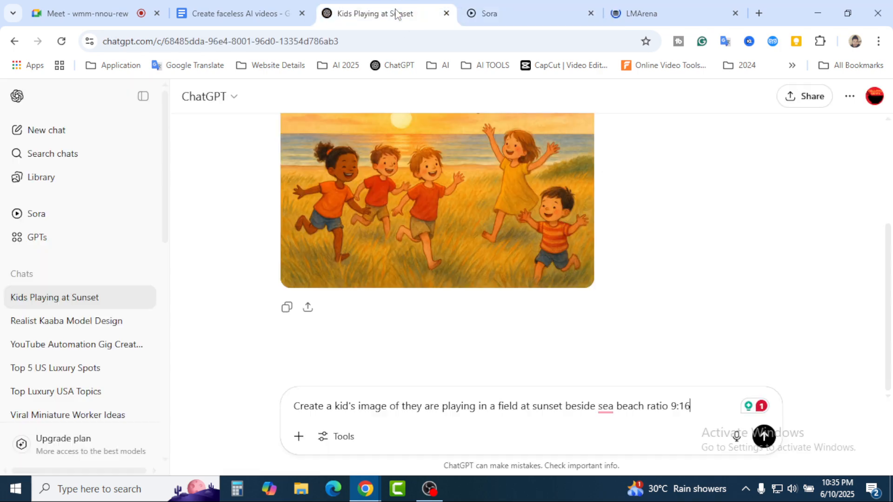
click(628, 12)
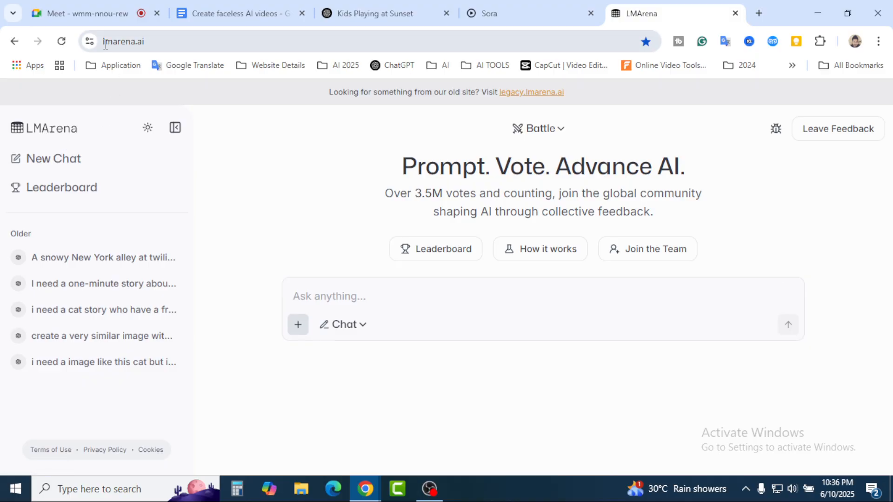
click(150, 42)
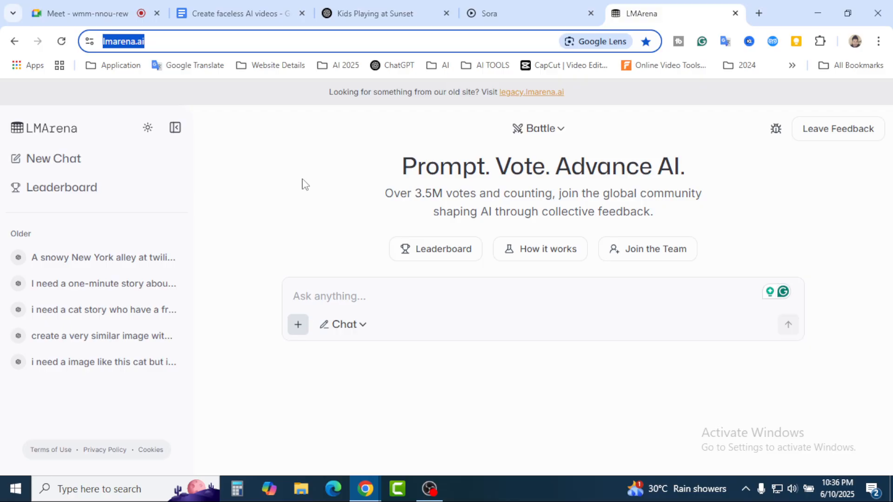
click(101, 19)
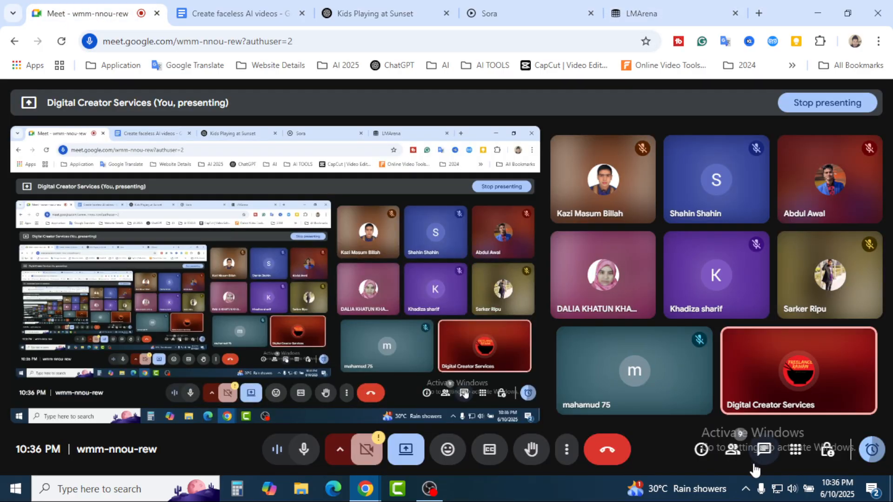
click(763, 449)
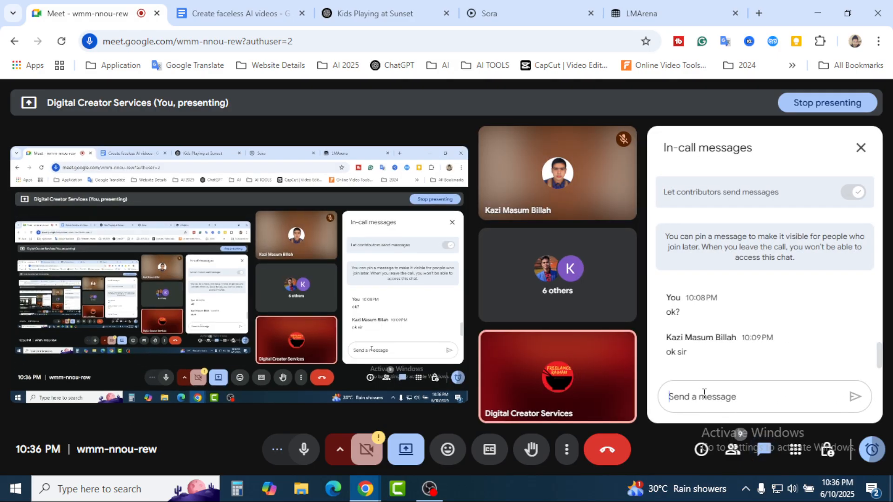
key(ctrl+v)
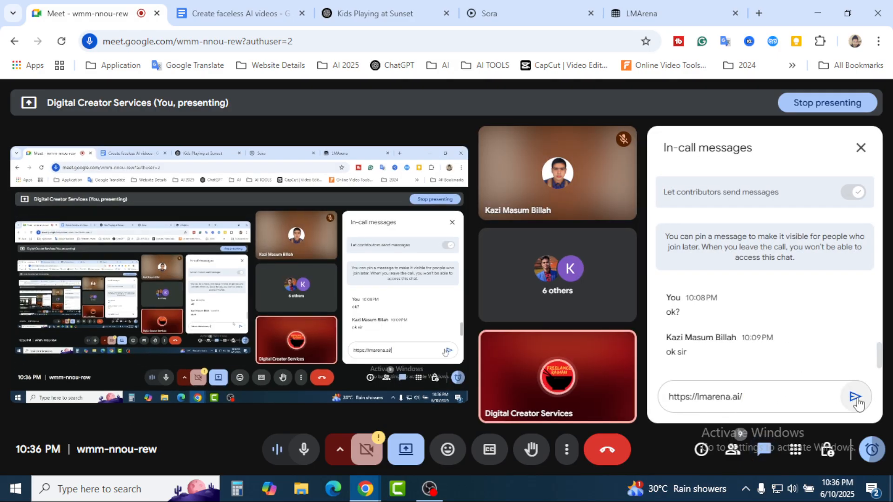
key(Return)
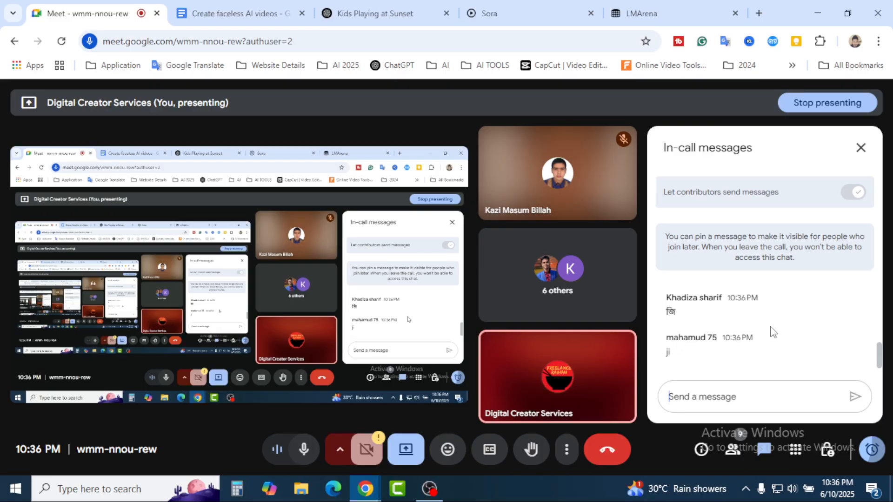
Return to the LMArena page and close the Sora browser tab.
click(651, 7)
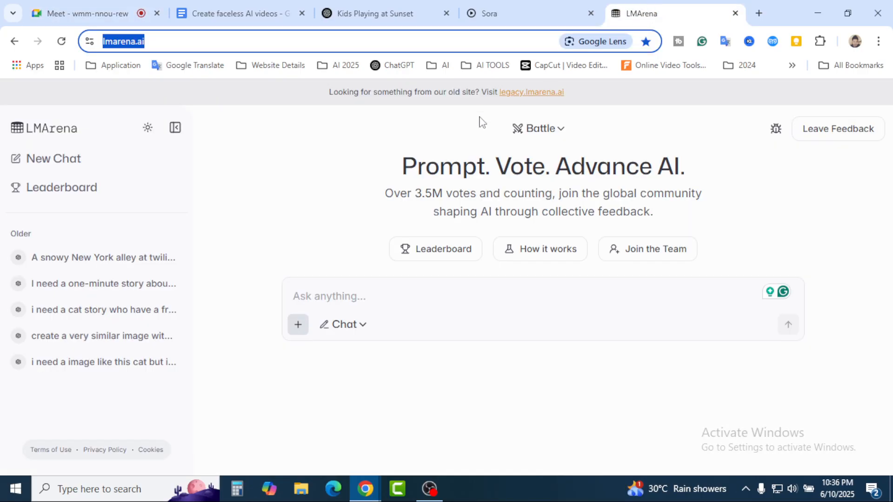
click(417, 135)
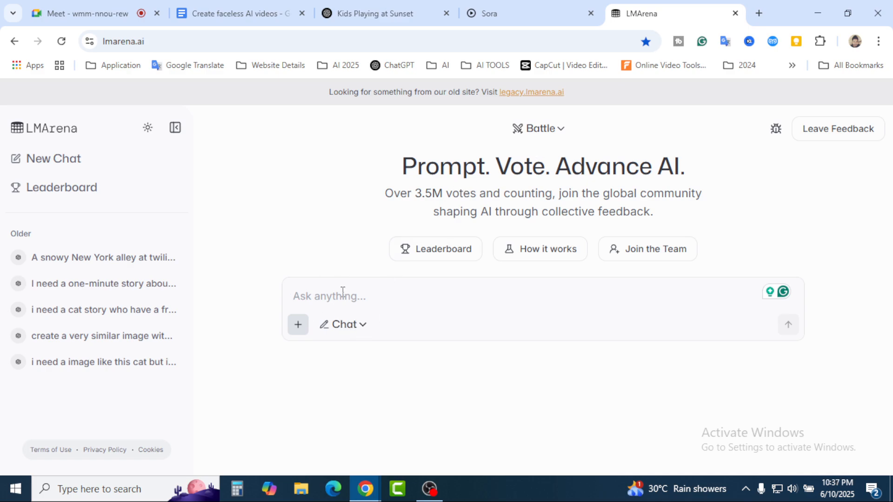
click(502, 13)
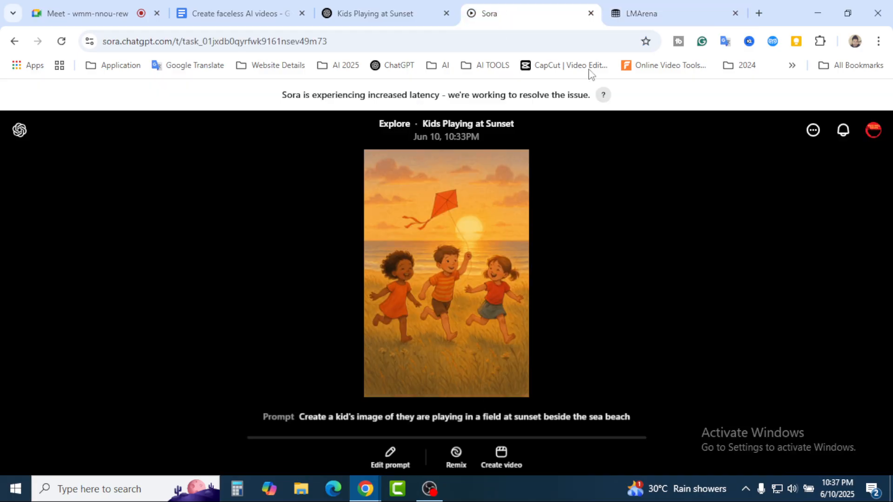
click(590, 13)
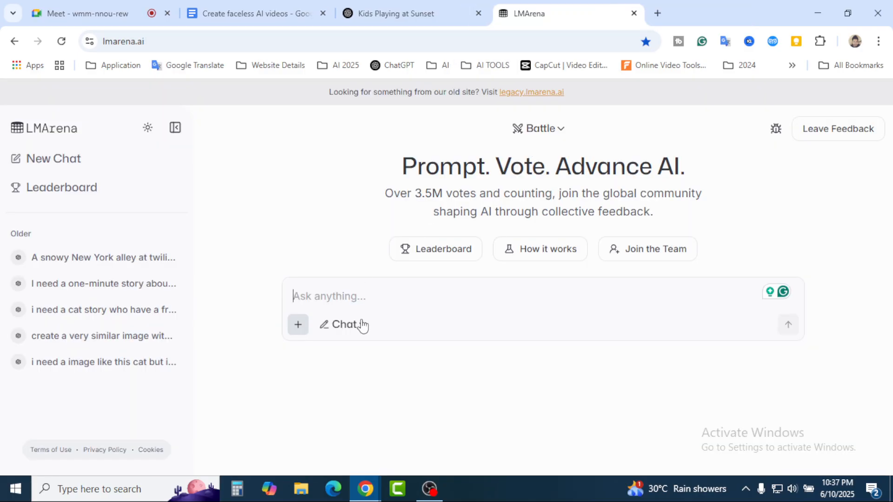
Switch LMArena from Battle to Direct Chat mode.
click(362, 325)
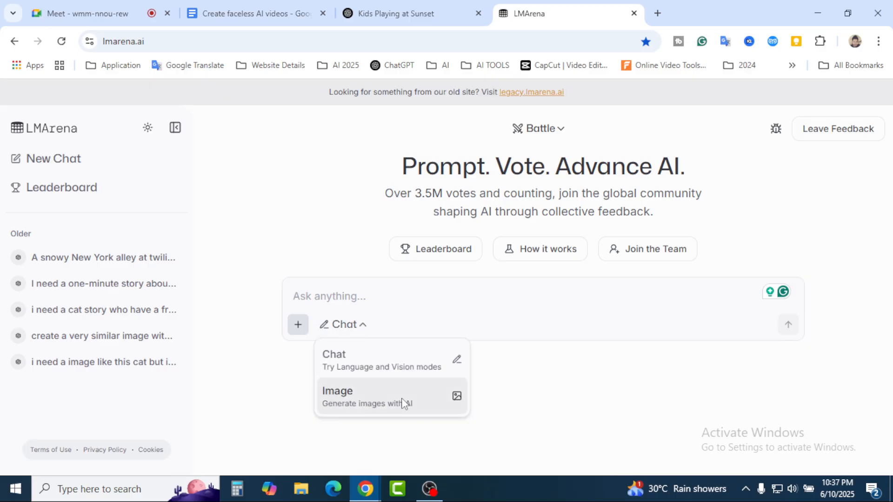
click(348, 222)
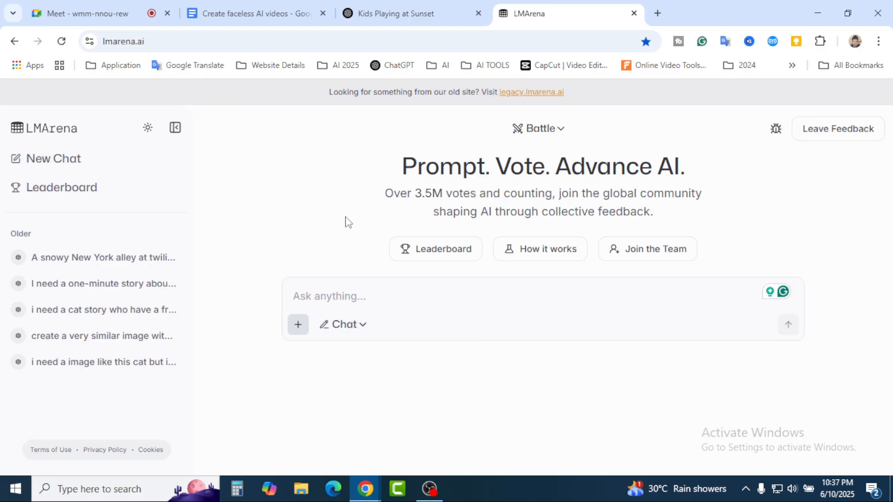
click(560, 134)
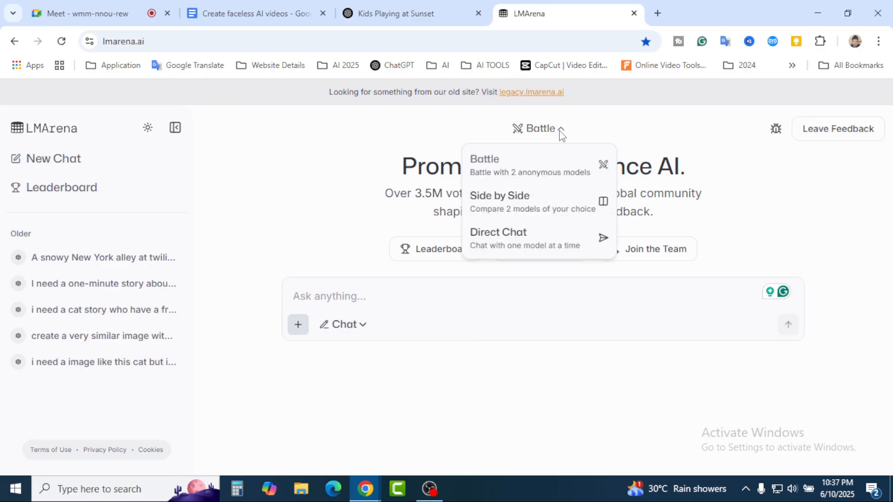
click(533, 239)
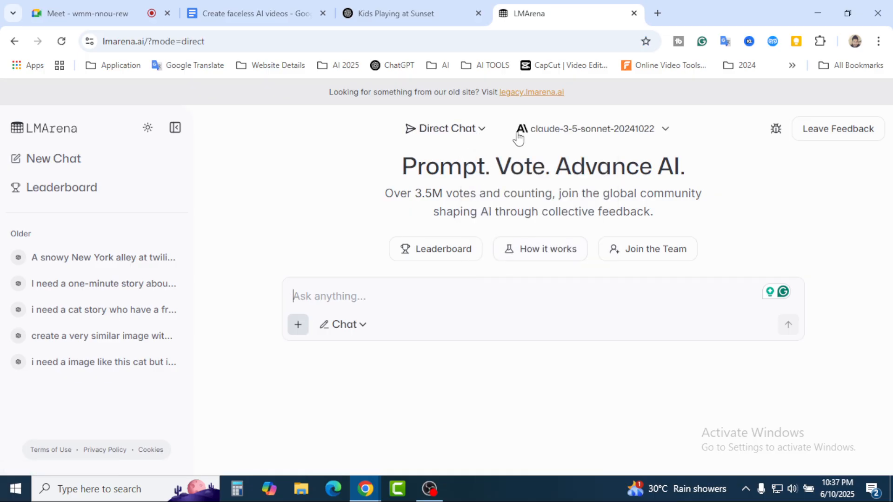
Browse the chat models available in Direct Chat and select chatgpt-4o-latest-20250326.
click(662, 137)
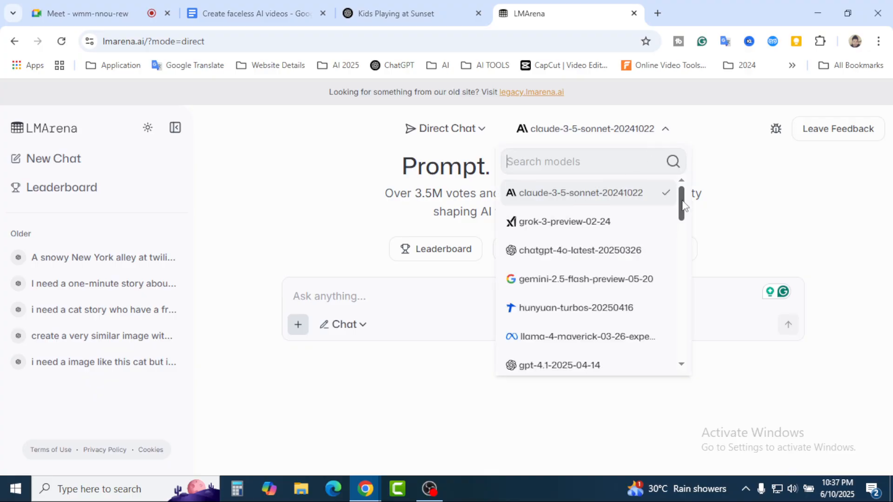
mouse_move(682, 204)
mouse_down()
mouse_move(688, 346)
mouse_move(684, 203)
mouse_up()
drag(683, 212, 682, 275)
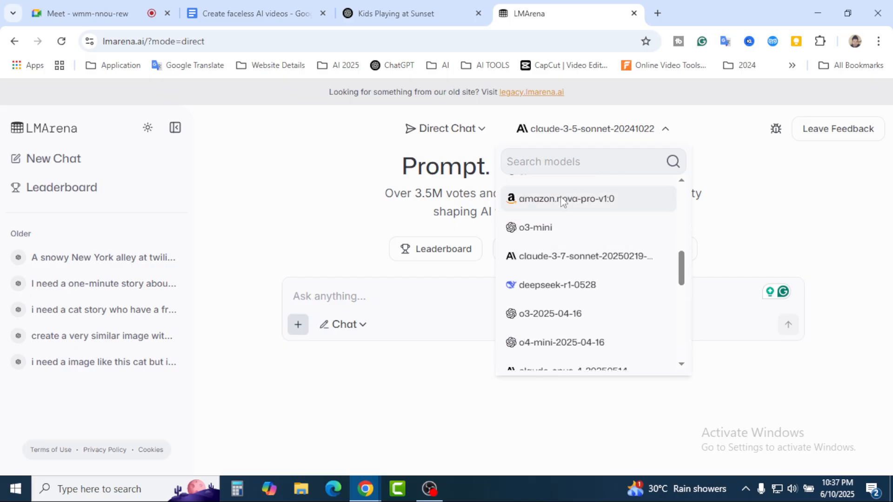
drag(683, 282, 688, 200)
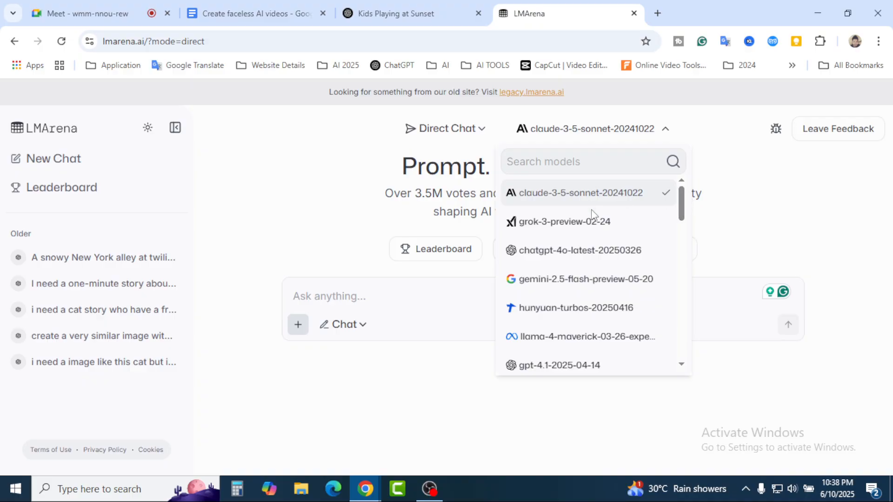
click(564, 252)
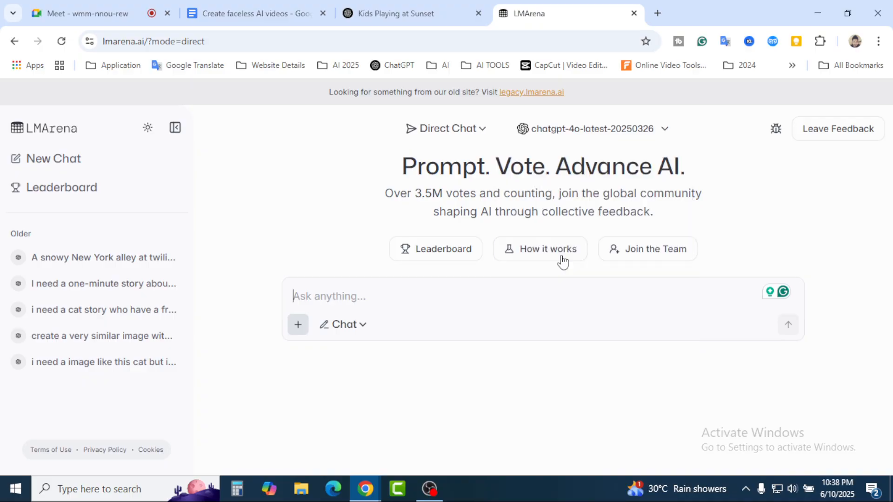
click(664, 132)
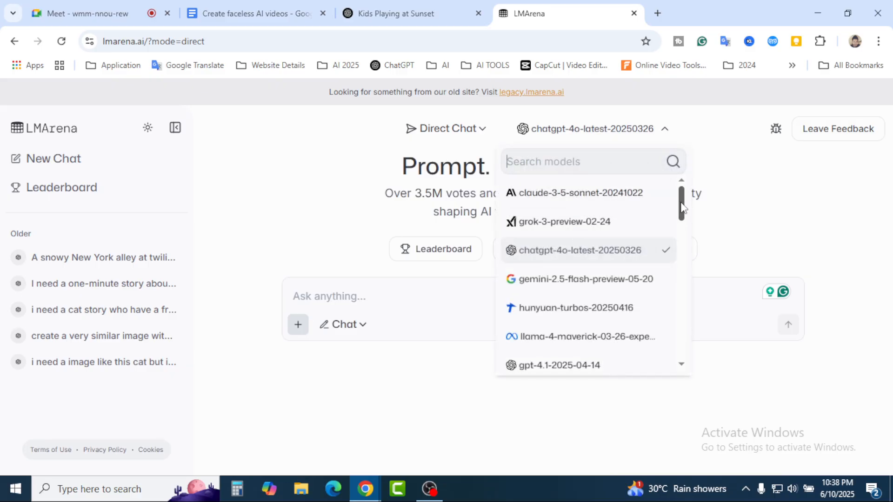
scroll(682, 217, down, 1)
mouse_move(683, 217)
mouse_down()
mouse_move(686, 298)
mouse_move(675, 343)
mouse_move(684, 200)
mouse_up()
click(600, 130)
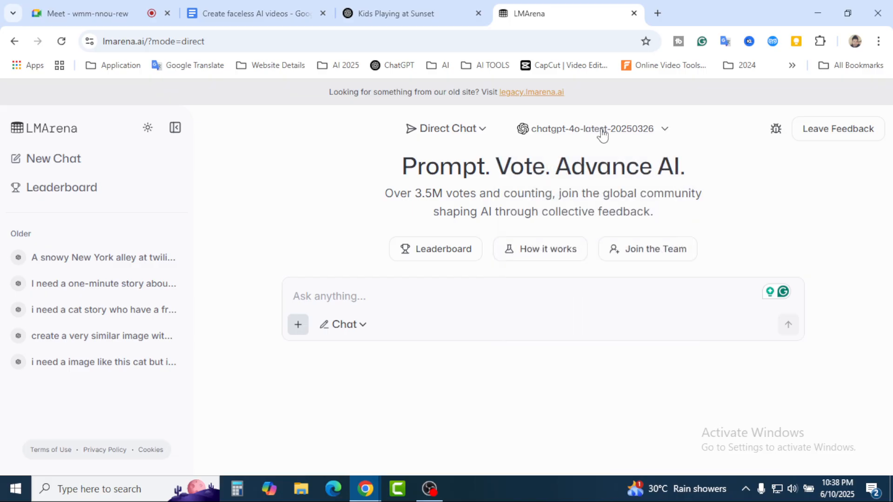
Set the Direct Chat prompt to Image generation.
click(362, 331)
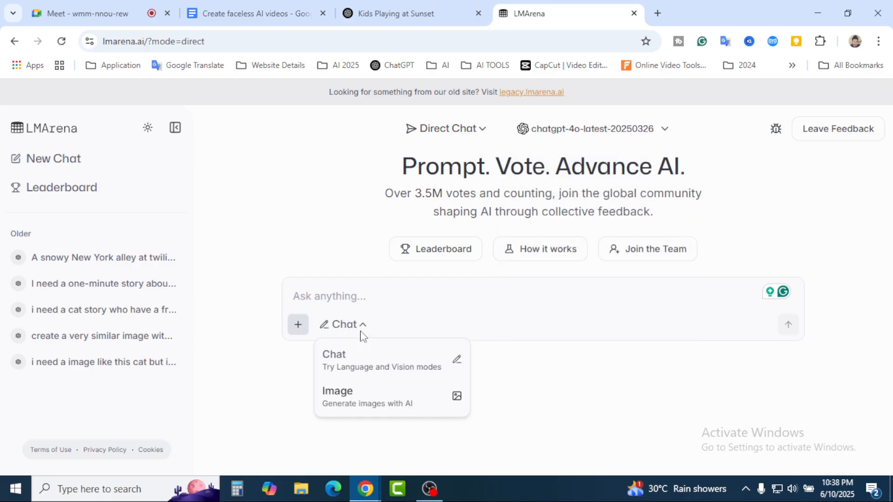
click(359, 398)
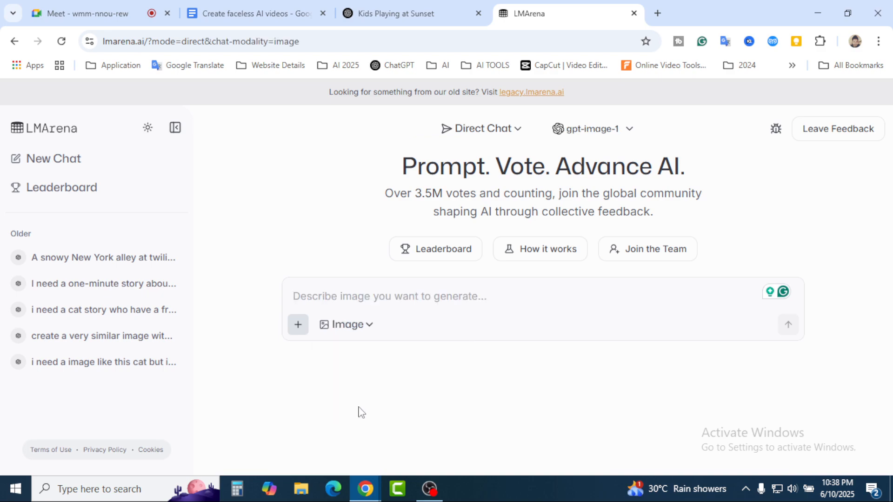
click(518, 135)
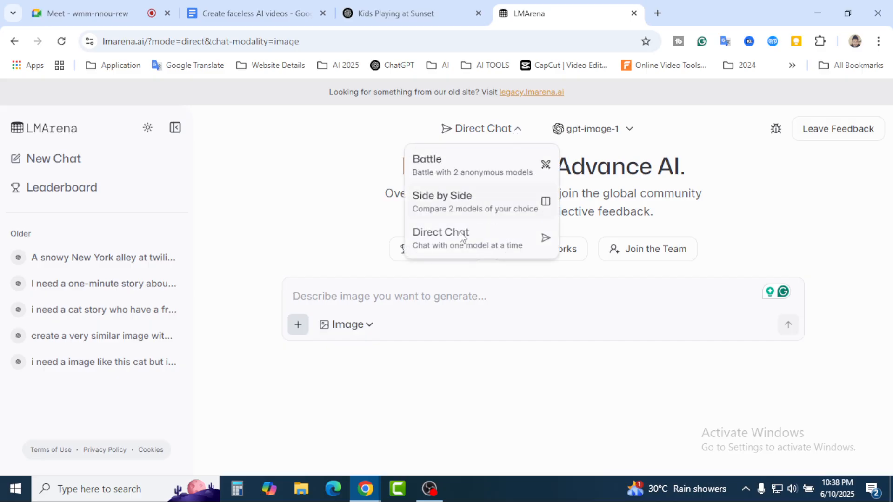
click(589, 179)
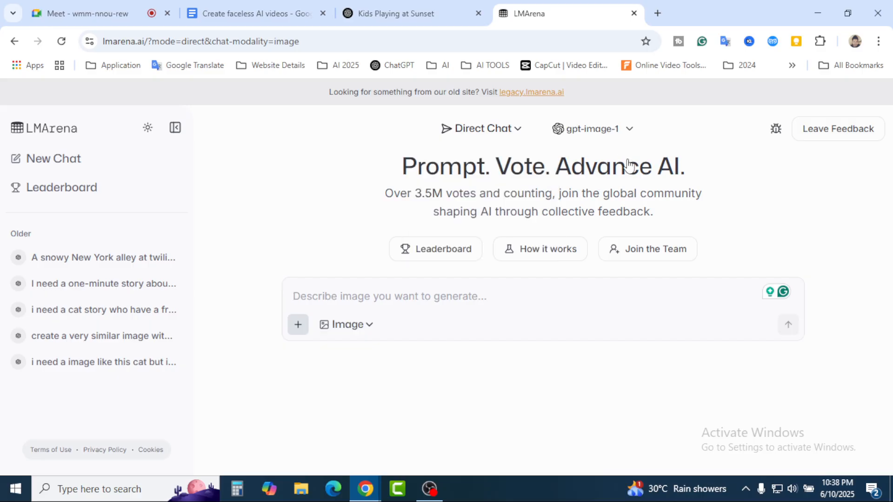
Examine the list of image generation models and the Chat and Image prompt options.
click(620, 131)
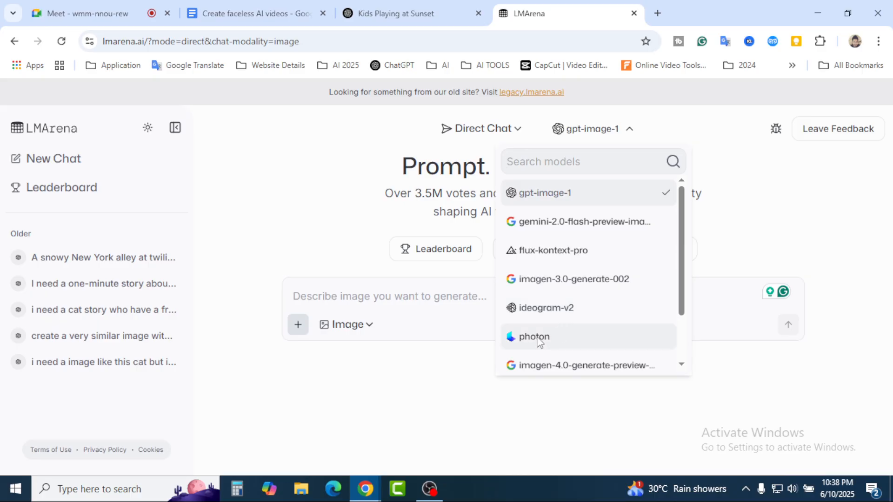
scroll(596, 334, down, 2)
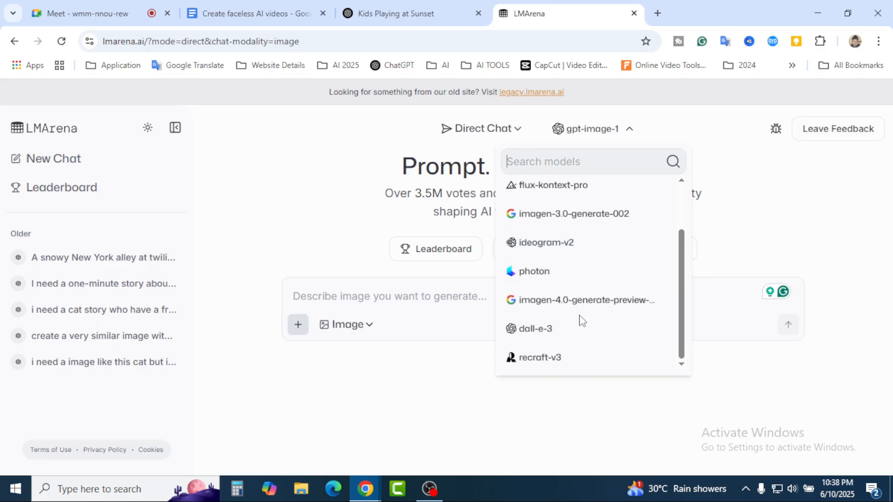
scroll(581, 320, up, 2)
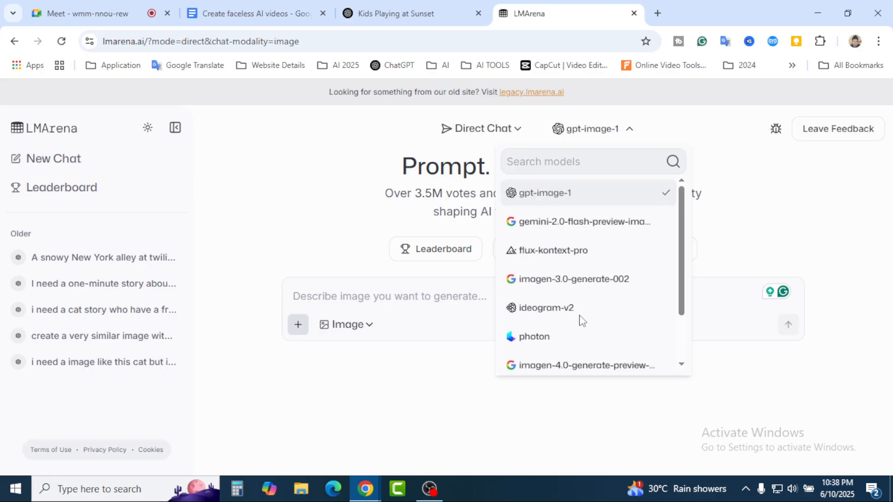
click(743, 235)
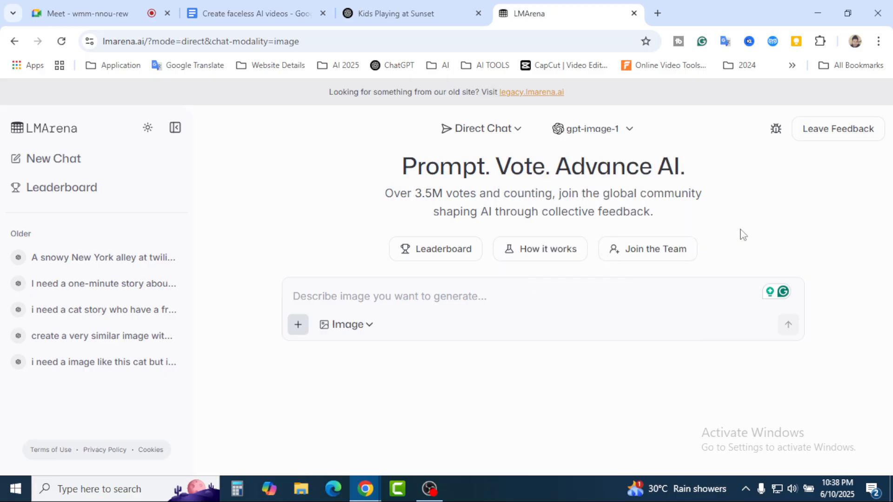
click(370, 328)
click(547, 362)
click(630, 133)
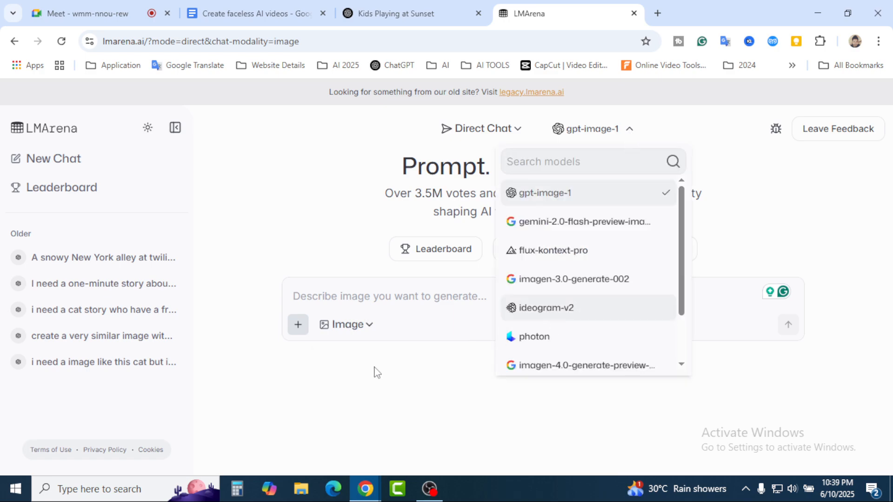
click(368, 335)
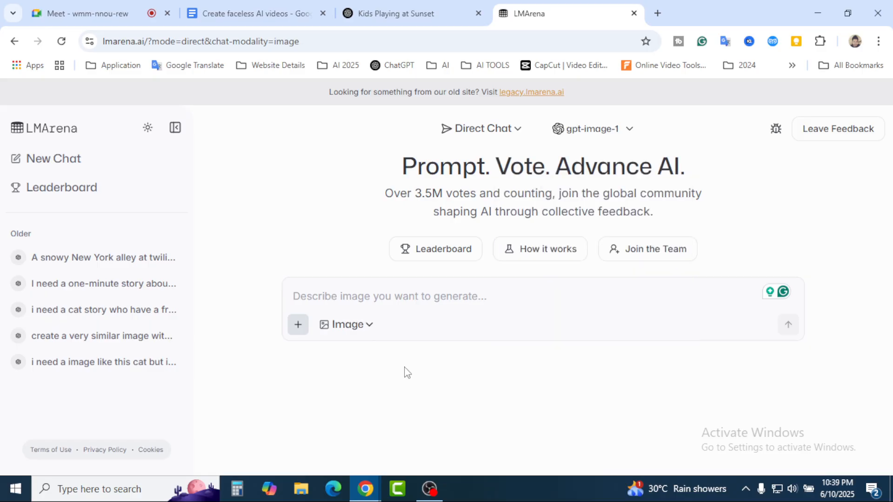
click(366, 325)
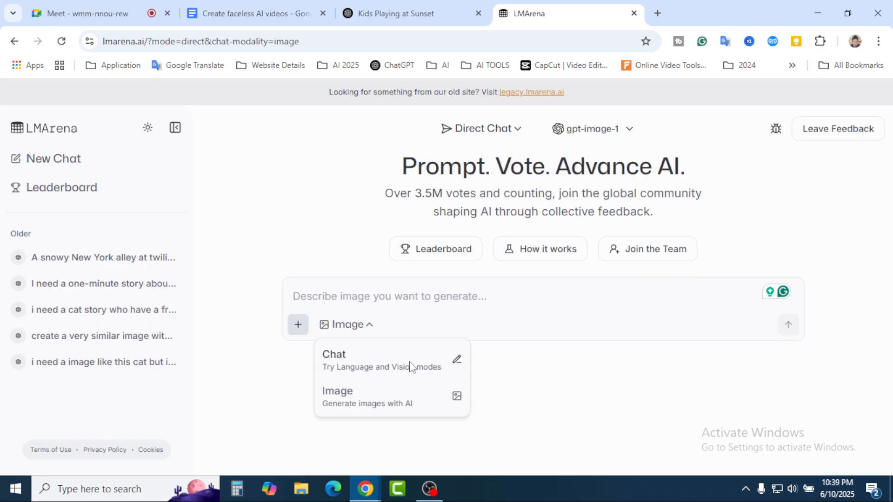
click(508, 395)
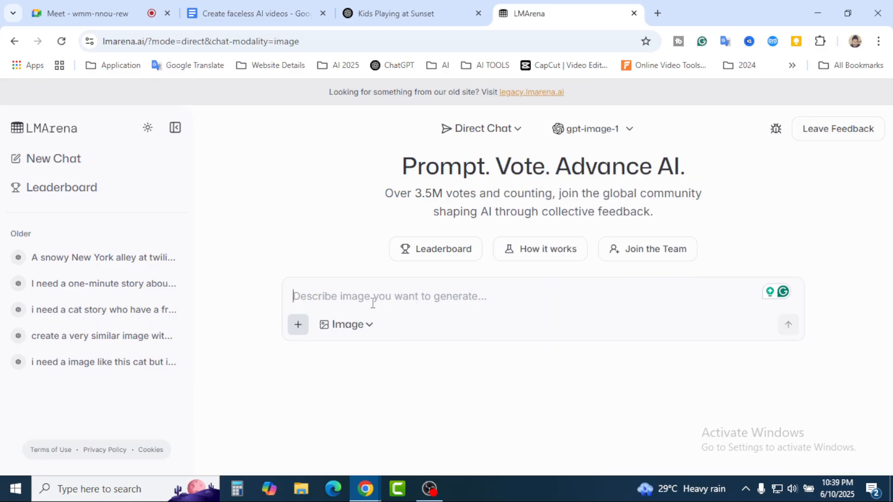
Copy the unsent ChatGPT prompt "Create a kid's image of they are playing in a field at sunset beside sea beach ratio 9:16".
text(https://lmarena.ai/)
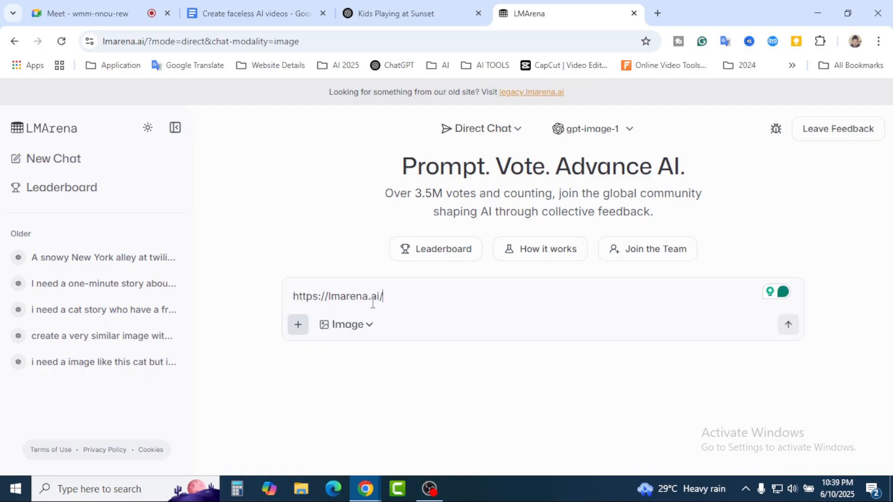
click(388, 7)
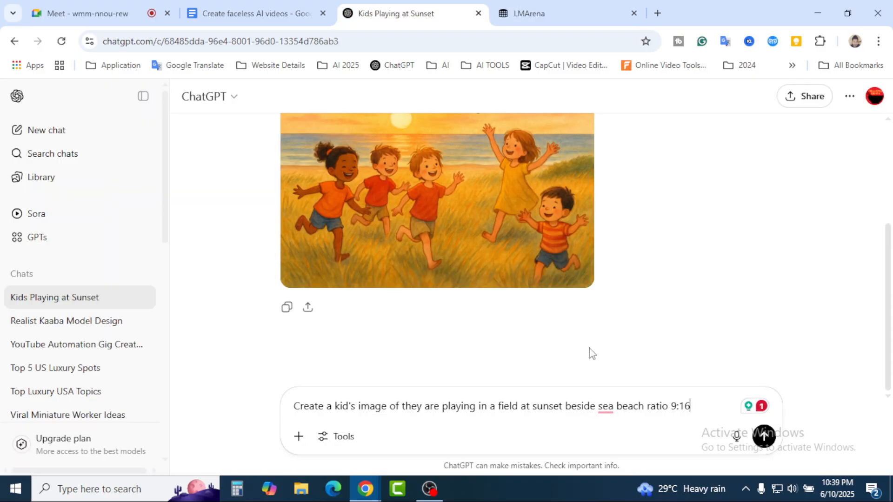
drag(695, 405, 284, 403)
key(ctrl+c)
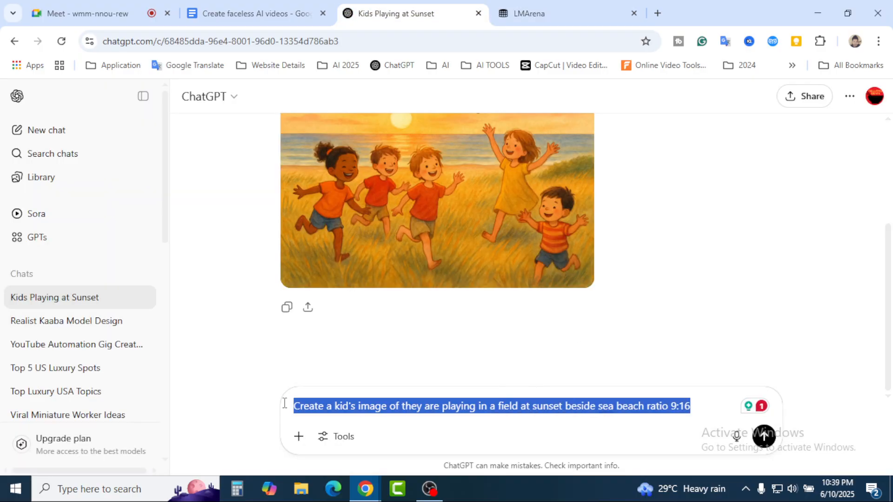
Replace the web address in LMArena's prompt with the copied kids prompt and submit it to gpt-image-1.
click(533, 10)
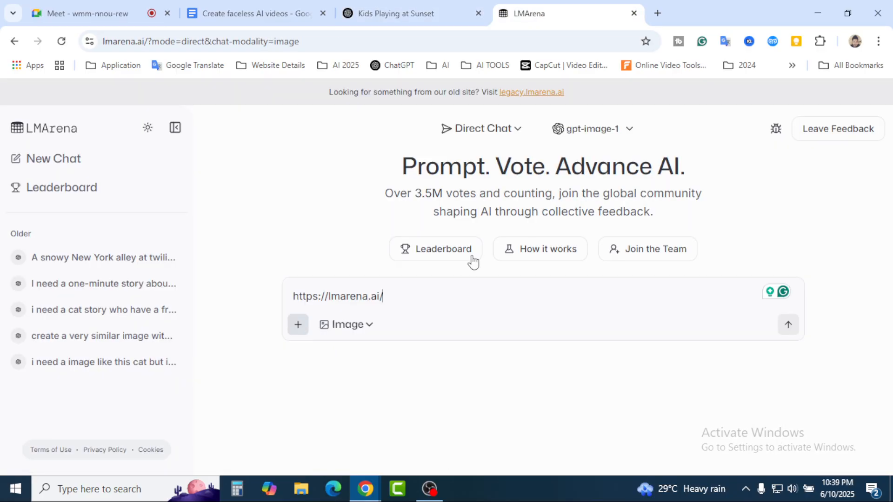
drag(400, 297, 275, 304)
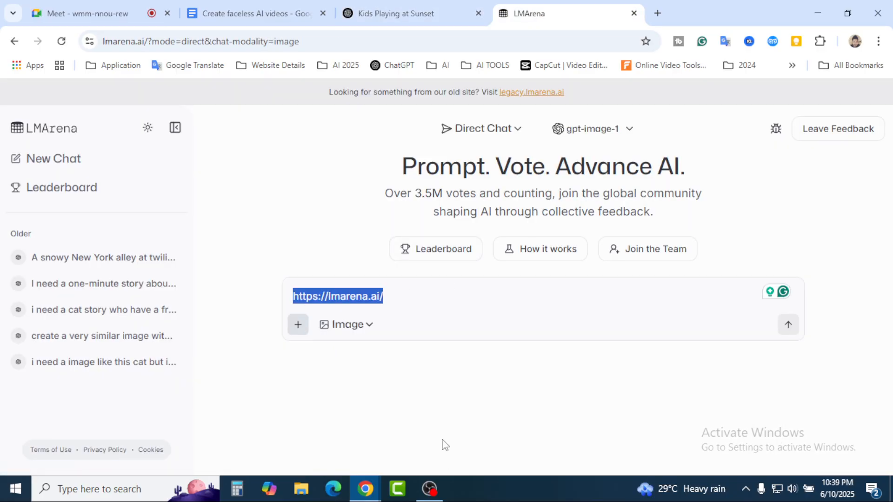
key(ctrl+v)
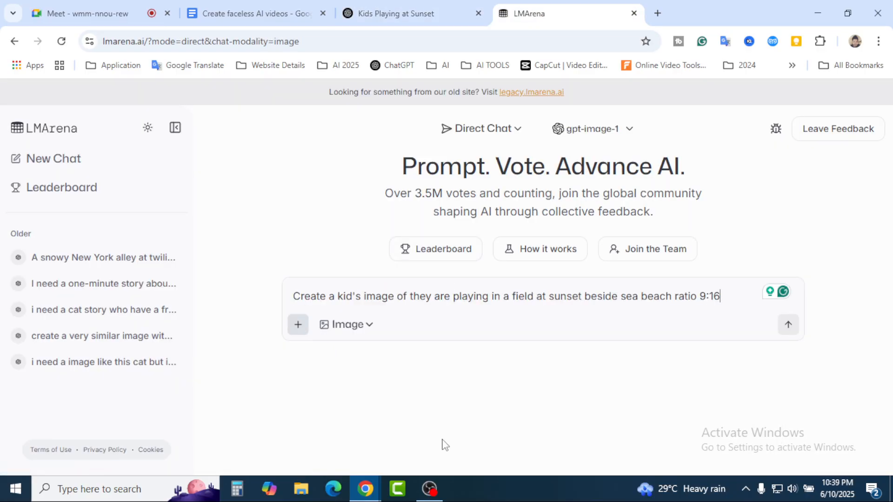
click(788, 325)
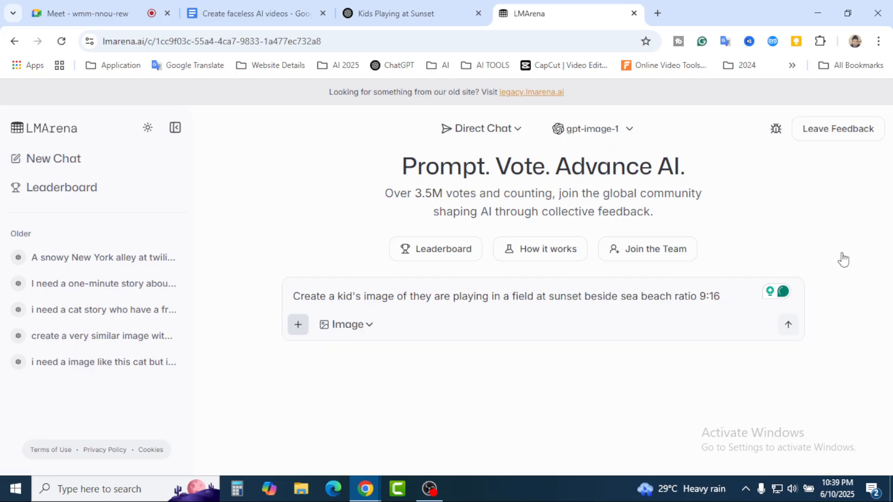
click(787, 324)
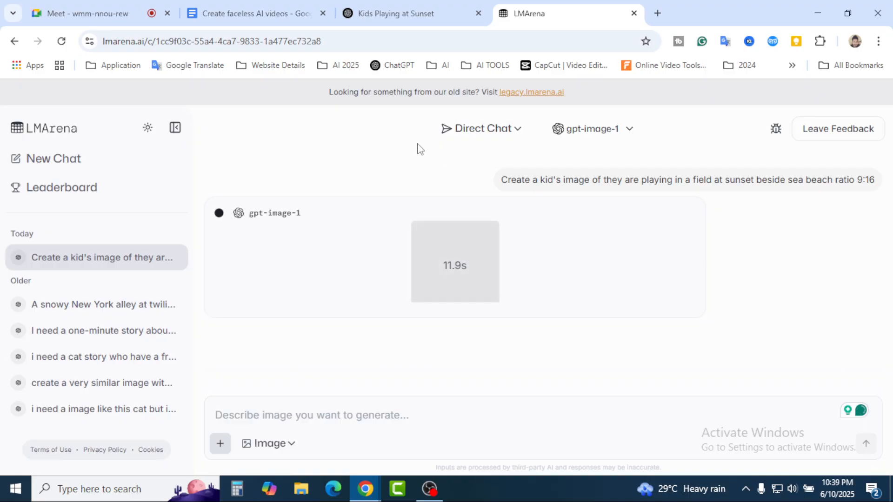
Compare ChatGPT's kids image with the LMArena result and open the LMArena image enlarged.
click(385, 10)
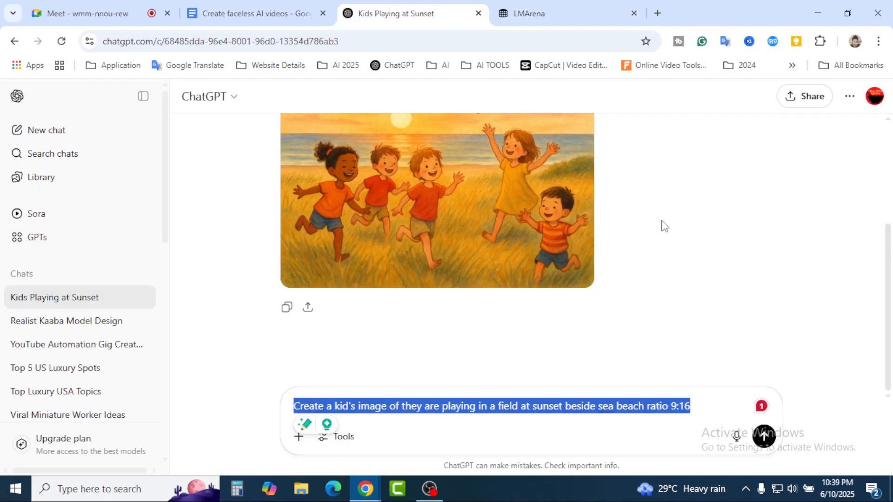
click(546, 9)
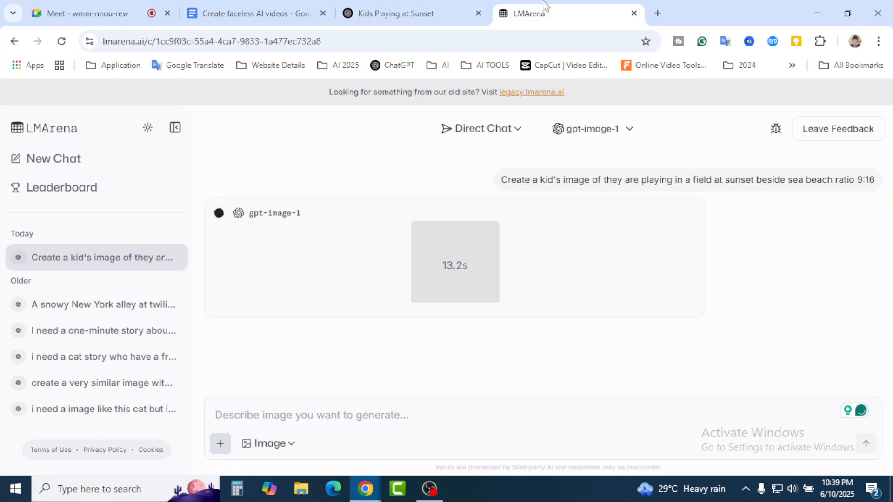
click(414, 4)
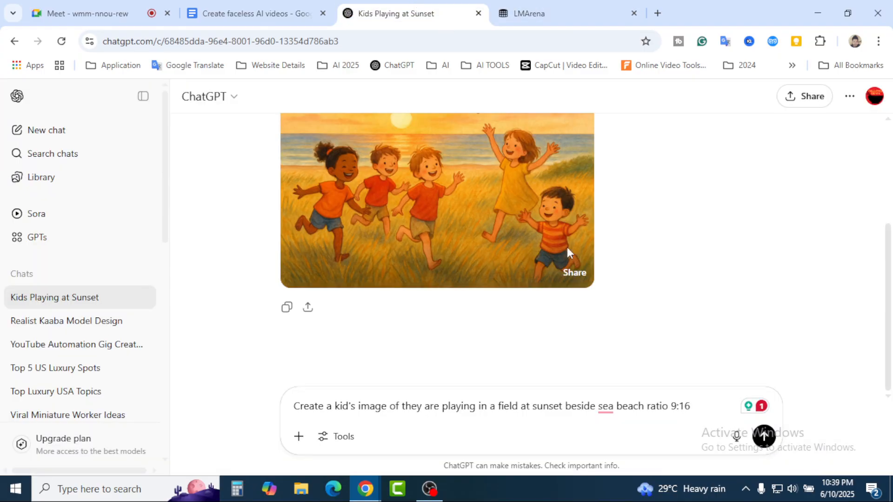
click(569, 5)
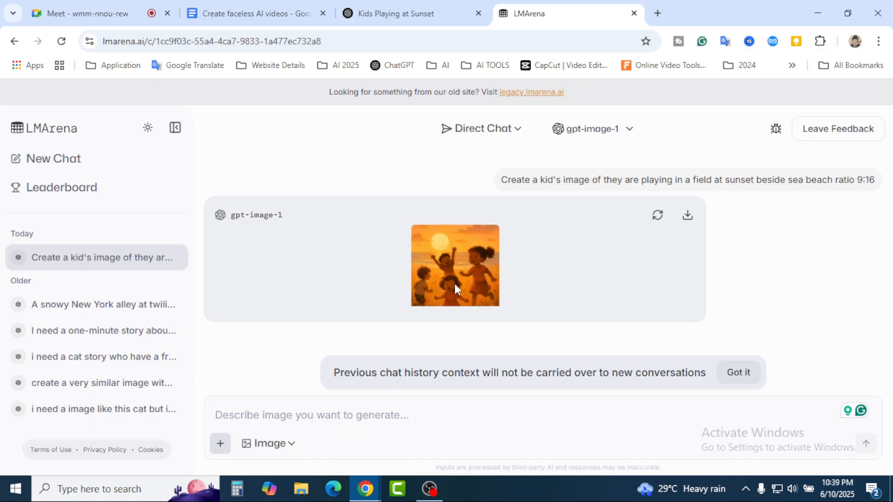
click(426, 305)
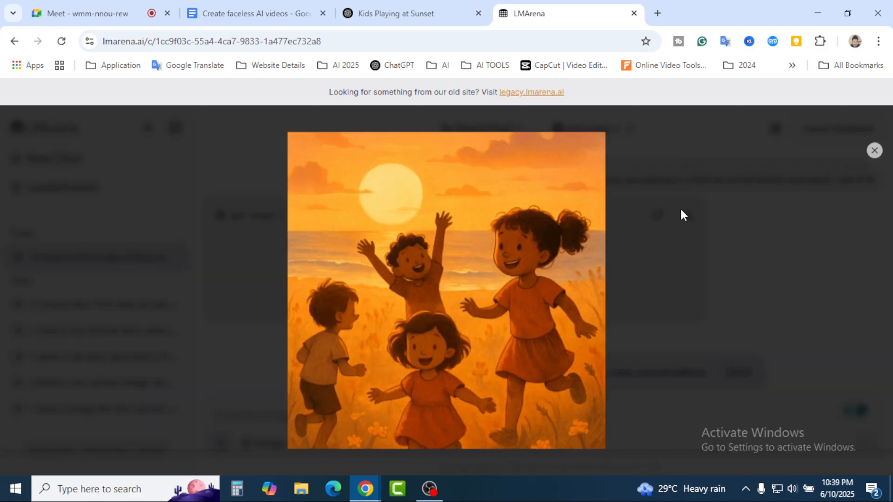
Close the enlarged image, switch the LMArena model to ideogram-v2, and submit the copied kids prompt again.
click(874, 151)
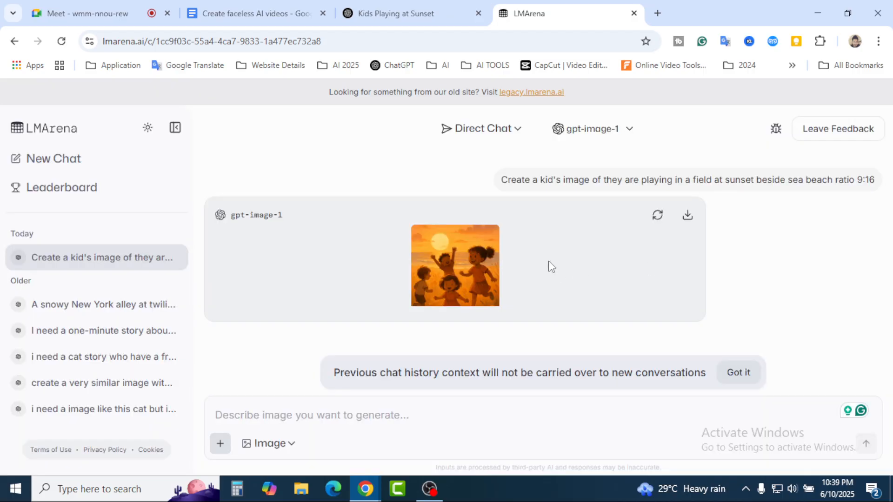
click(629, 130)
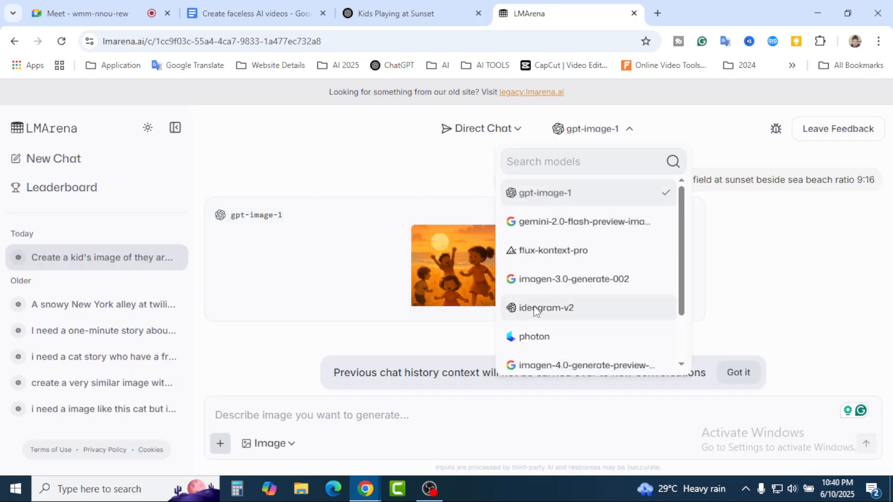
click(565, 309)
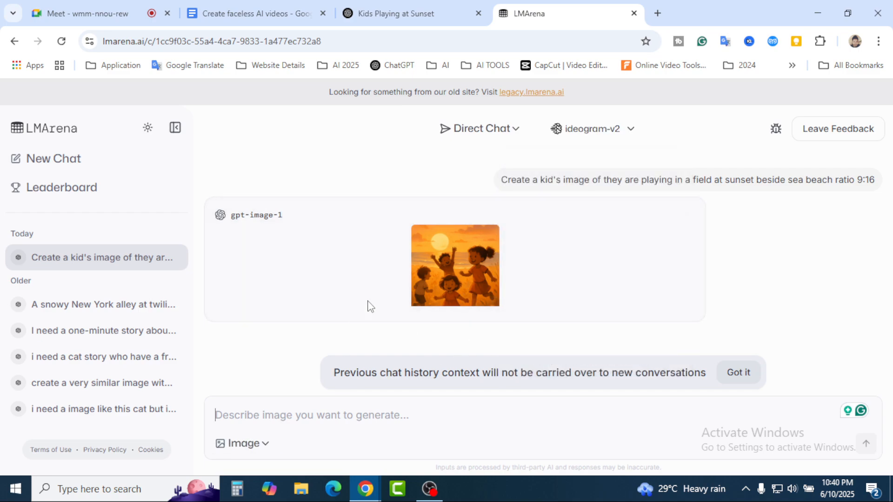
click(279, 414)
key(ctrl+v)
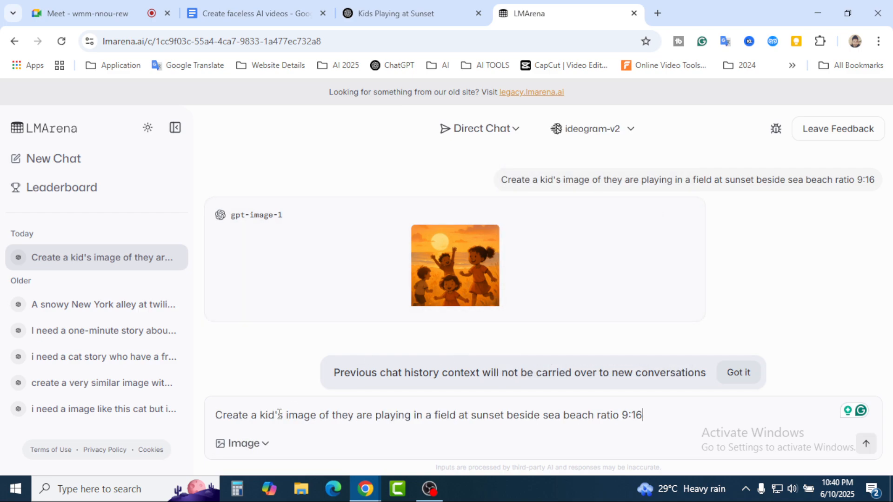
click(866, 444)
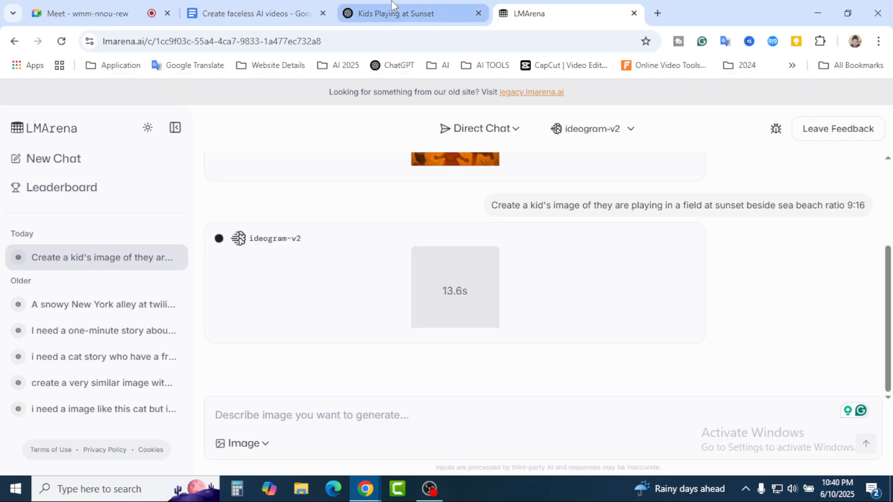
Review ChatGPT's kids image while ideogram-v2 generates, and view the ideogram-v2 result enlarged to compare them.
mouse_move(394, 6)
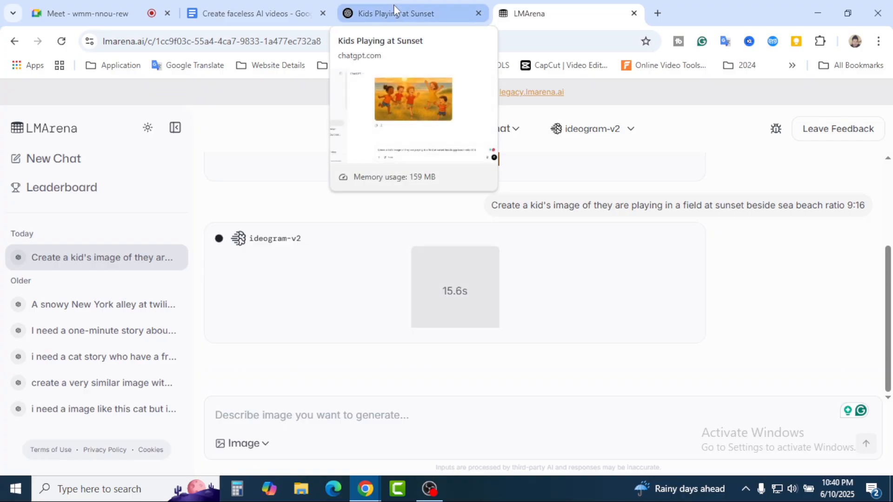
click(394, 5)
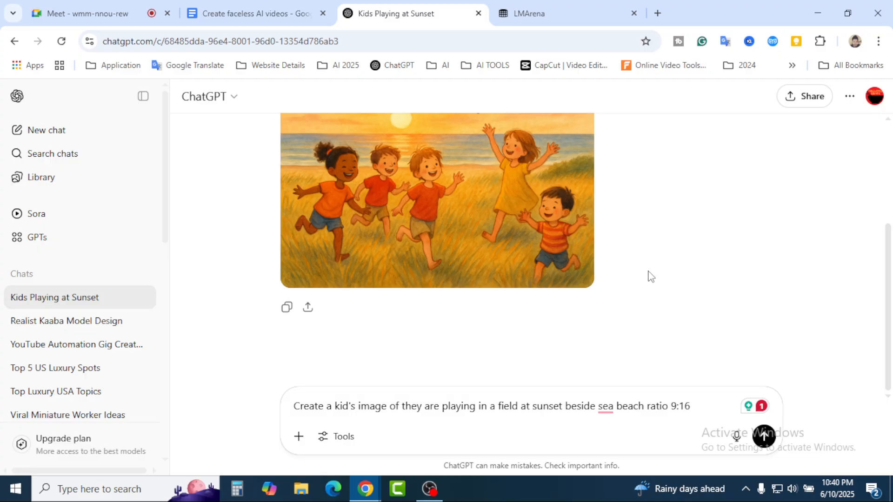
scroll(651, 276, up, 1)
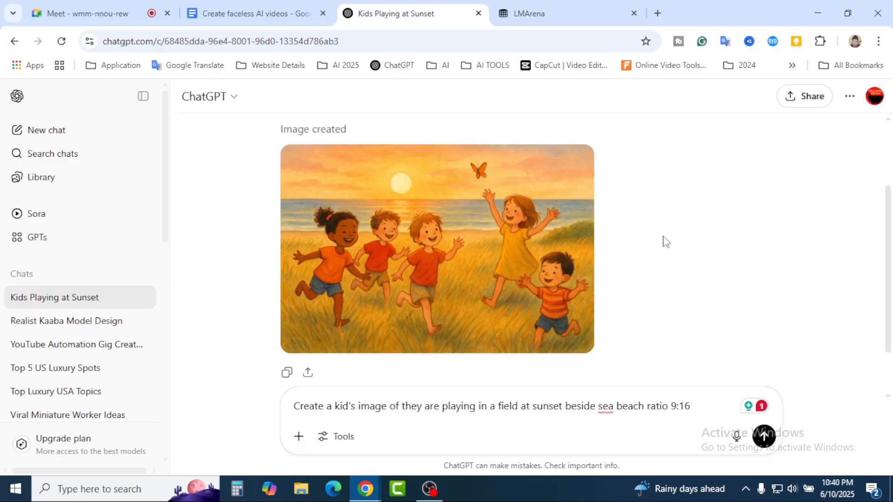
scroll(442, 255, down, 1)
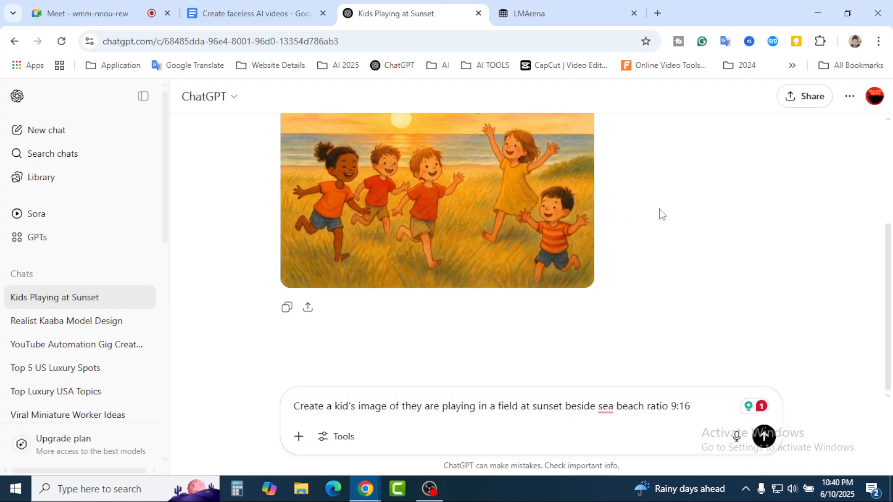
scroll(669, 250, up, 1)
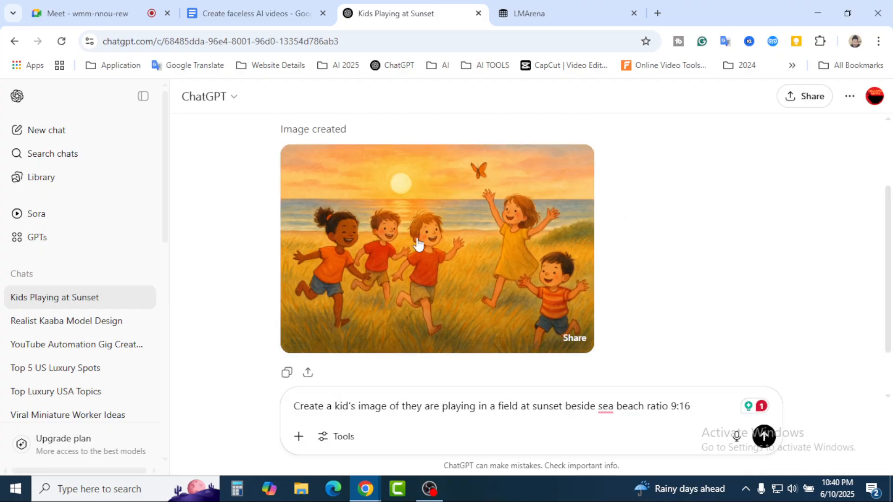
scroll(520, 210, down, 1)
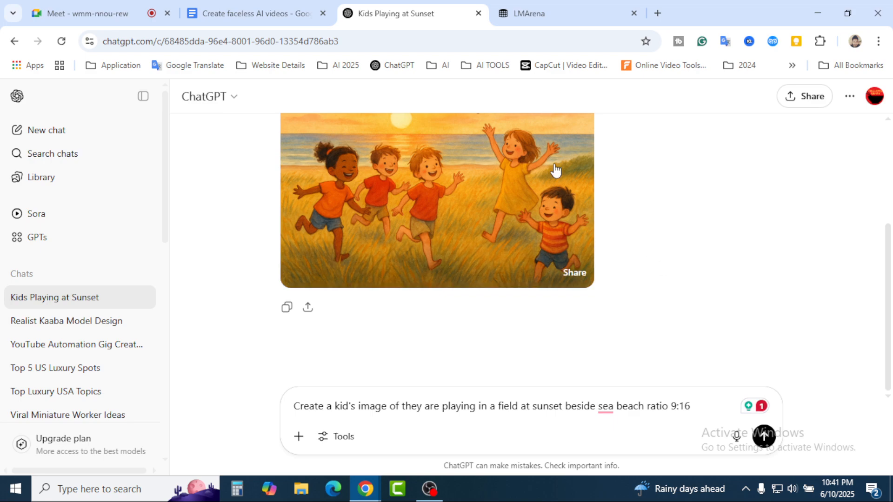
click(560, 6)
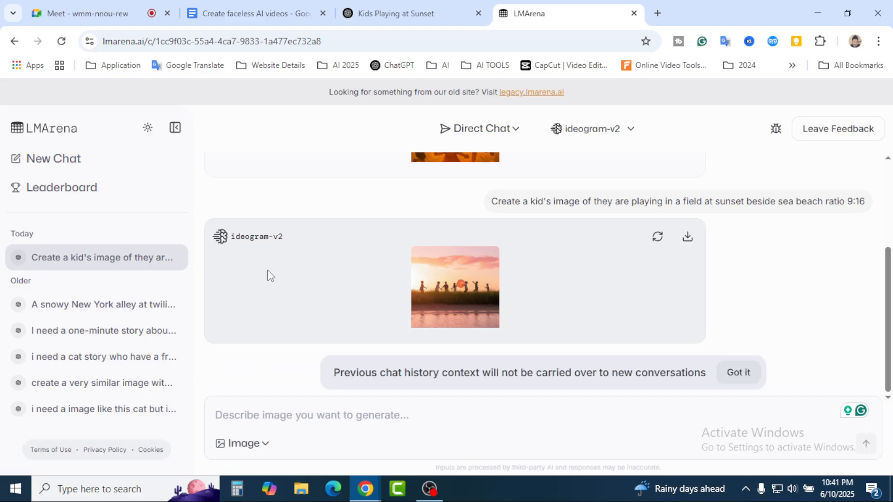
click(446, 304)
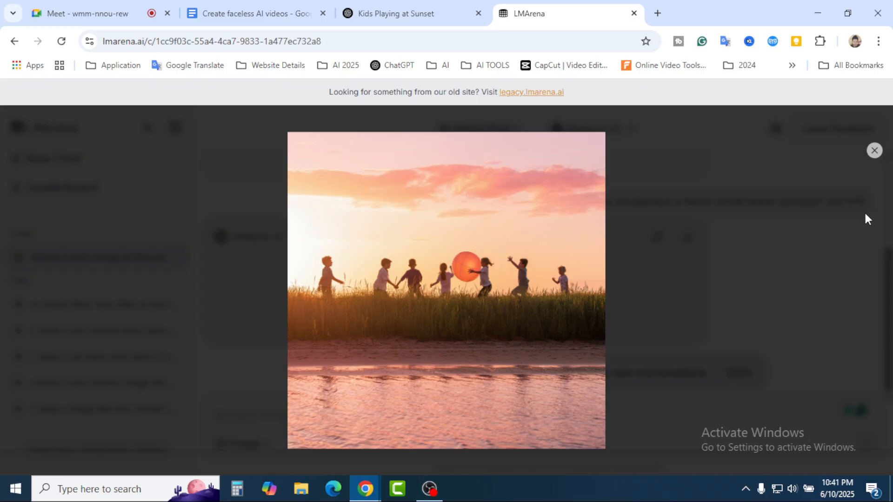
click(874, 151)
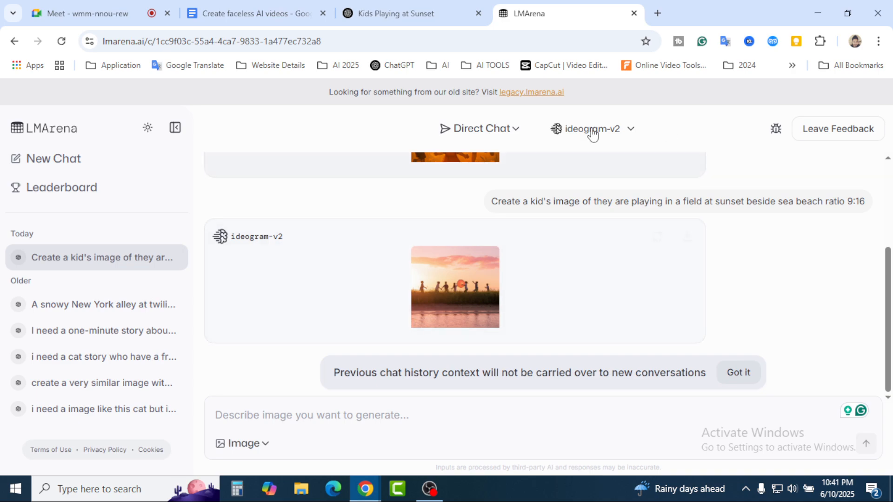
Reread the unsent kids prompt in ChatGPT and check it against the ideogram-v2 image in LMArena.
click(403, 13)
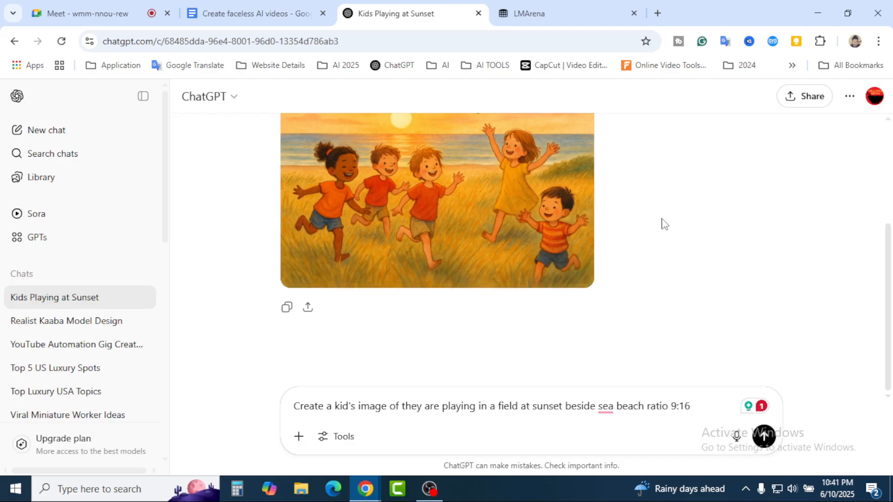
drag(693, 406, 285, 406)
click(658, 345)
click(529, 13)
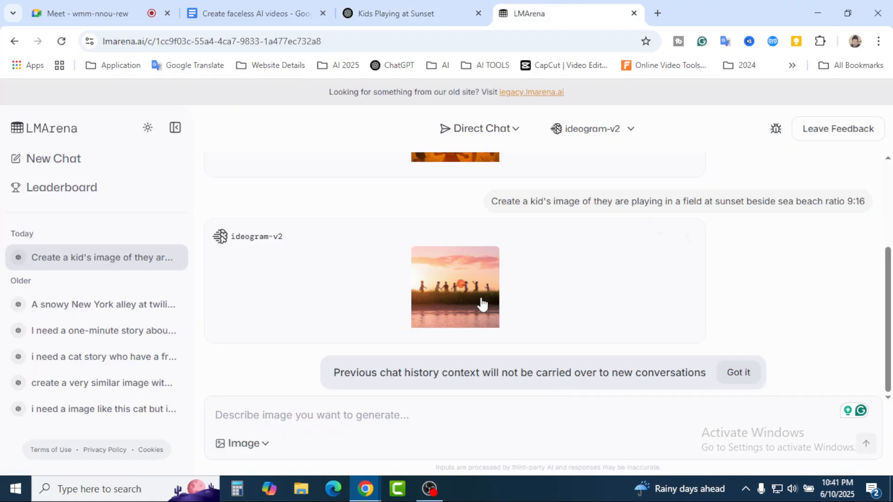
mouse_move(552, 285)
Switch the LMArena image model back to gpt-image-1.
click(630, 131)
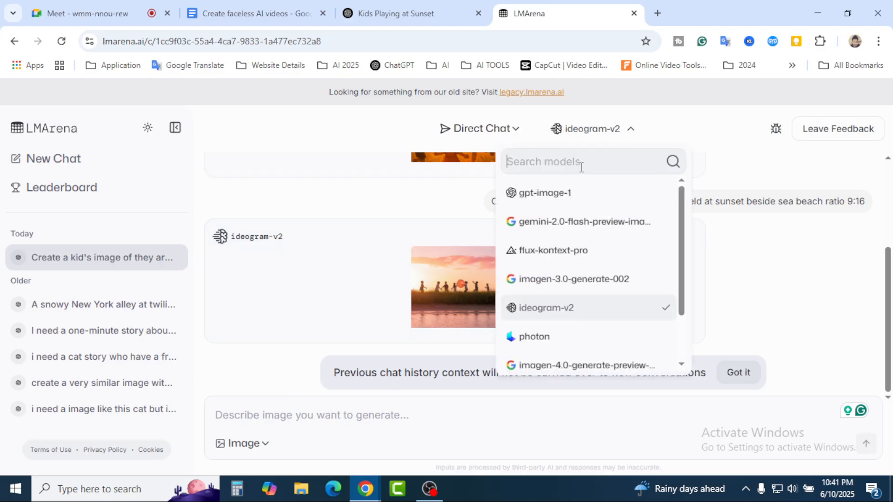
click(570, 199)
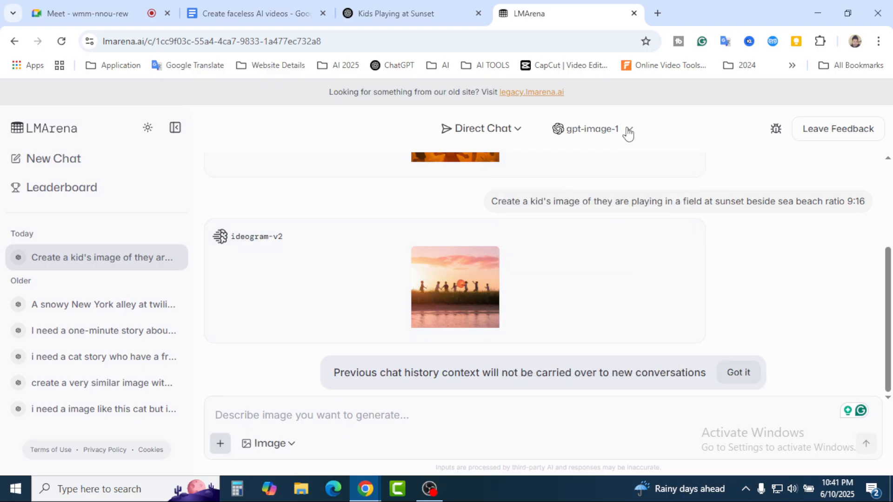
click(629, 133)
Leave the image conversation through Battle mode, change the prompt type from Image to Chat, and switch to Direct Chat mode.
click(504, 130)
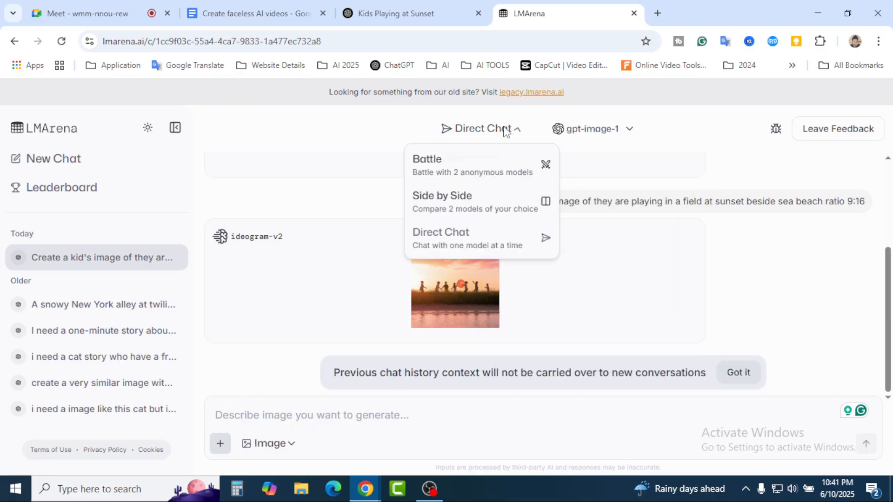
click(472, 167)
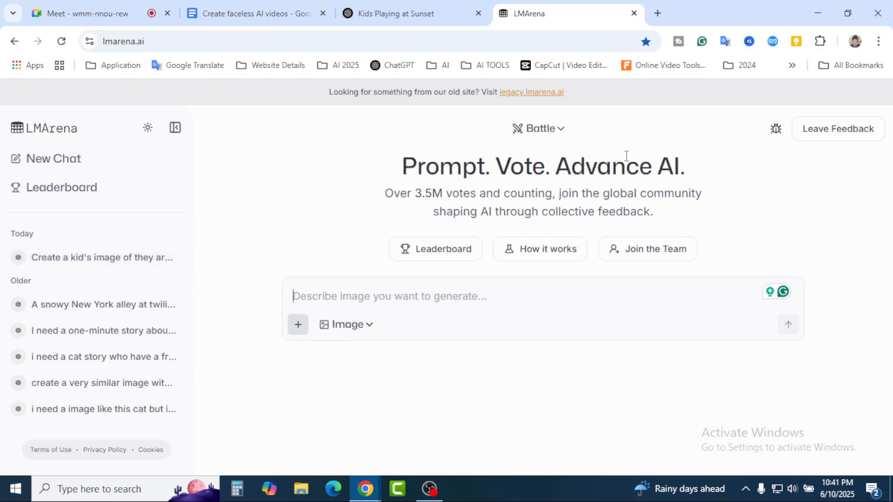
click(369, 327)
click(368, 367)
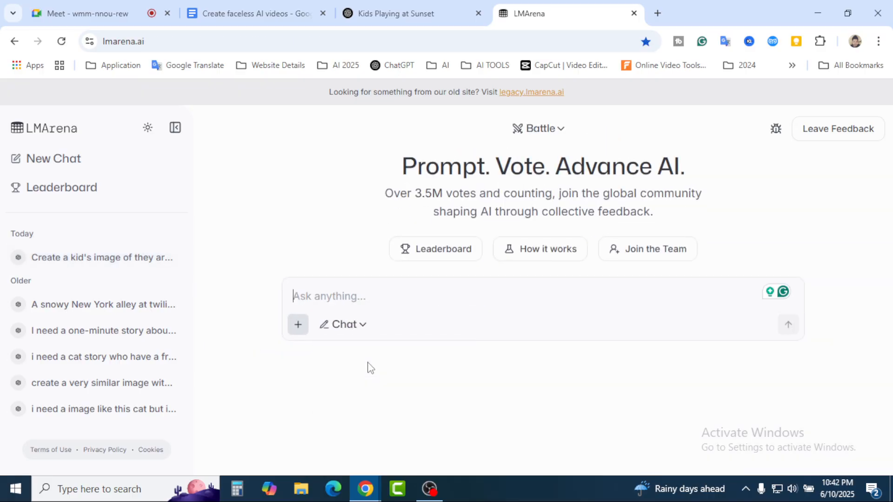
click(558, 134)
click(555, 234)
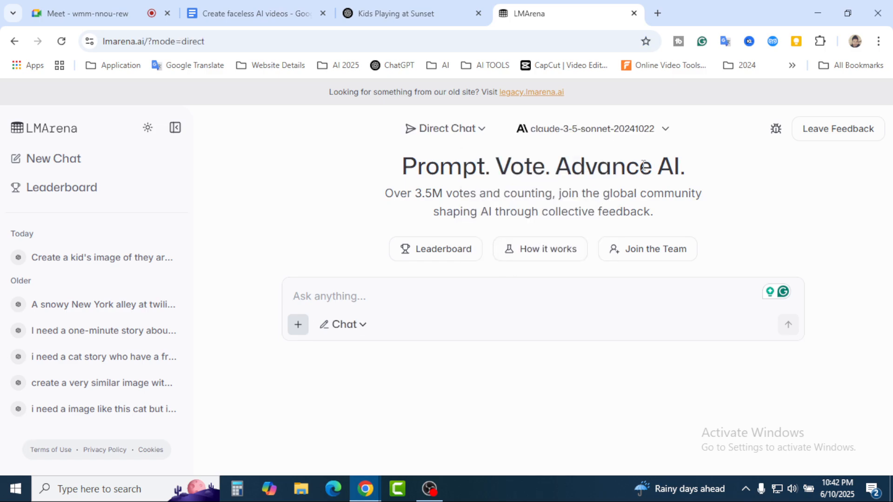
Browse LMArena's text models and select chatgpt-4o-latest-20250326 for the chat.
click(653, 144)
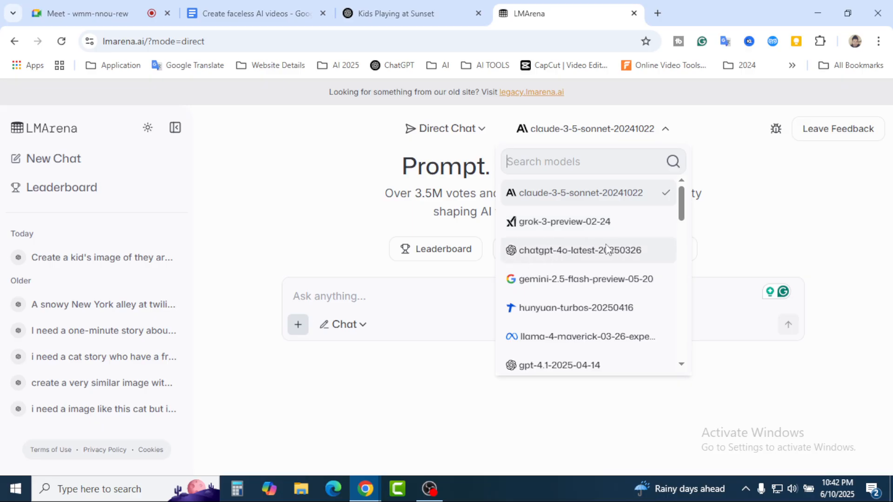
scroll(612, 303, down, 5)
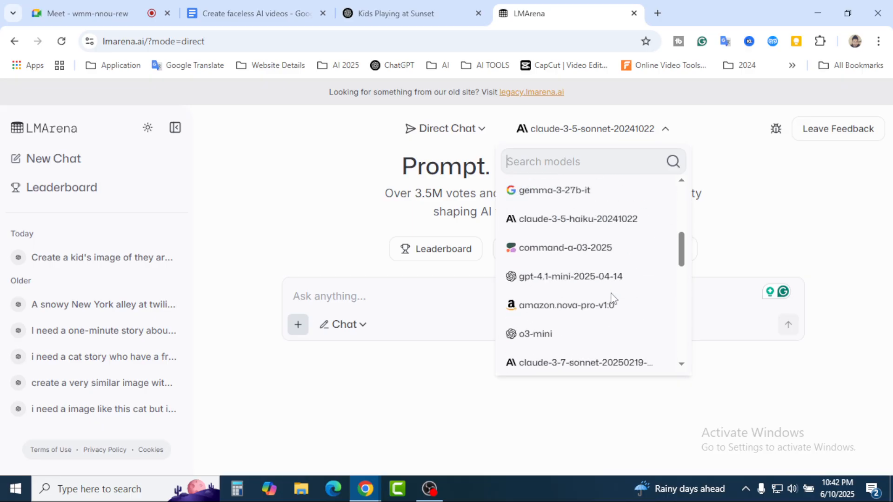
scroll(612, 306, down, 3)
scroll(613, 307, up, 8)
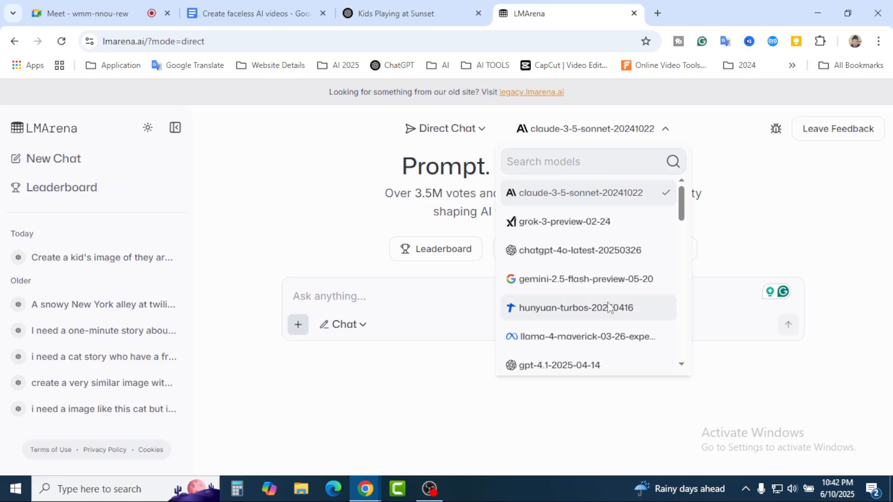
click(567, 257)
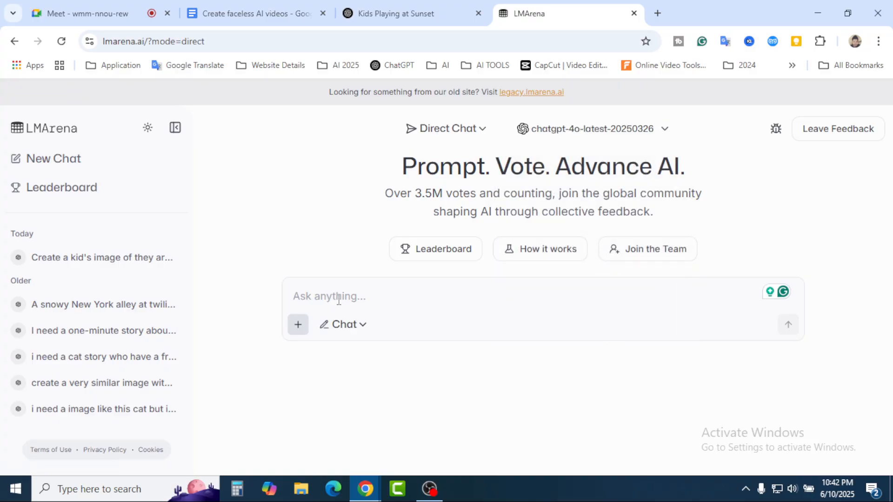
text(sfbweyfvwyetfwefvwye)
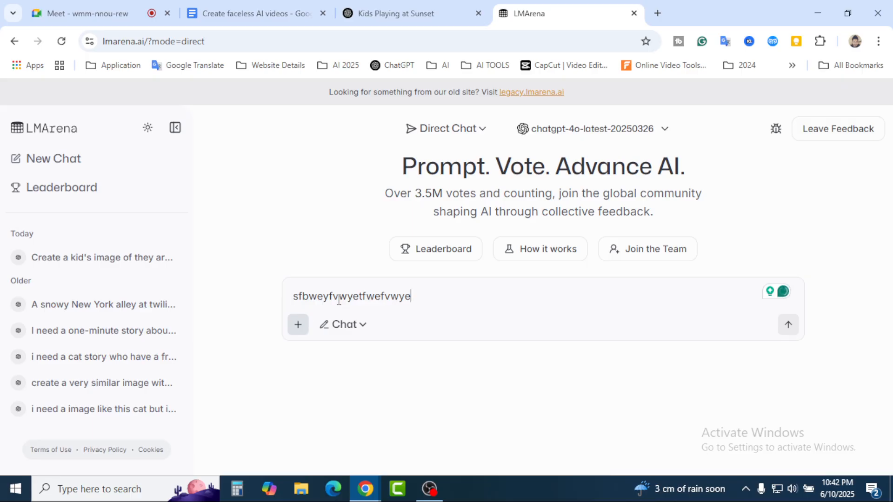
key(BackSpace)
key(BackSpace)
key(BackSpace)
key(BackSpace)
key(BackSpace)
key(BackSpace)
key(BackSpace)
key(BackSpace)
key(BackSpace)
key(BackSpace)
key(BackSpace)
key(BackSpace)
key(BackSpace)
key(BackSpace)
key(BackSpace)
key(BackSpace)
key(BackSpace)
key(BackSpace)
key(BackSpace)
key(BackSpace)
Look back at ChatGPT's kids image and the Google Docs class document, and return to LMArena.
click(391, 10)
scroll(512, 322, up, 3)
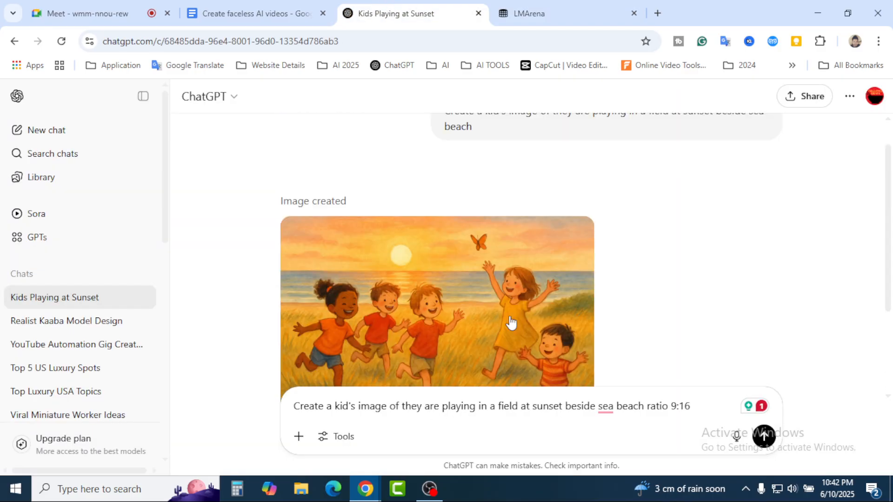
click(292, 8)
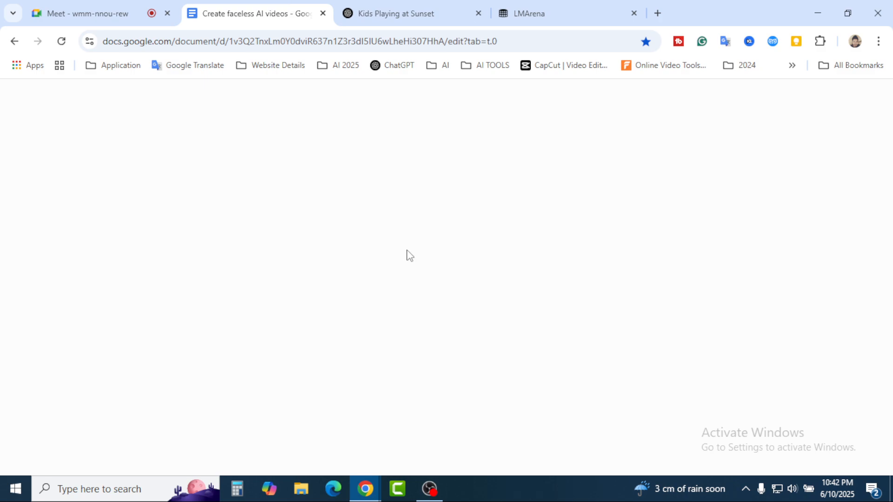
click(537, 14)
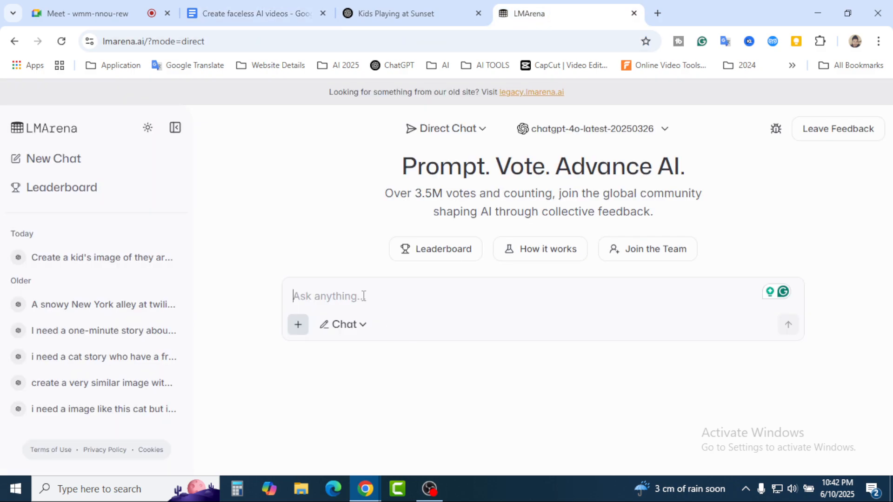
Write an LMArena chat prompt starting "I want a 3 minutes kids story it must be funny," and asking for an emotional tone.
text(I)
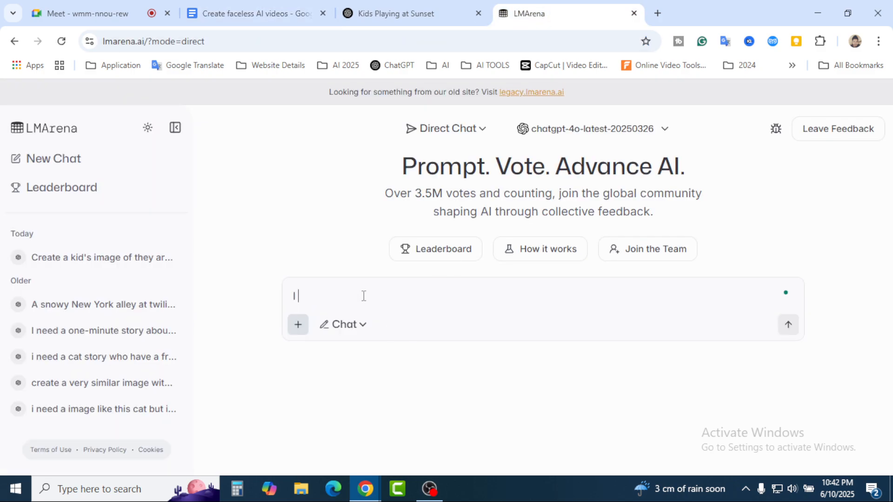
text( want a kids story)
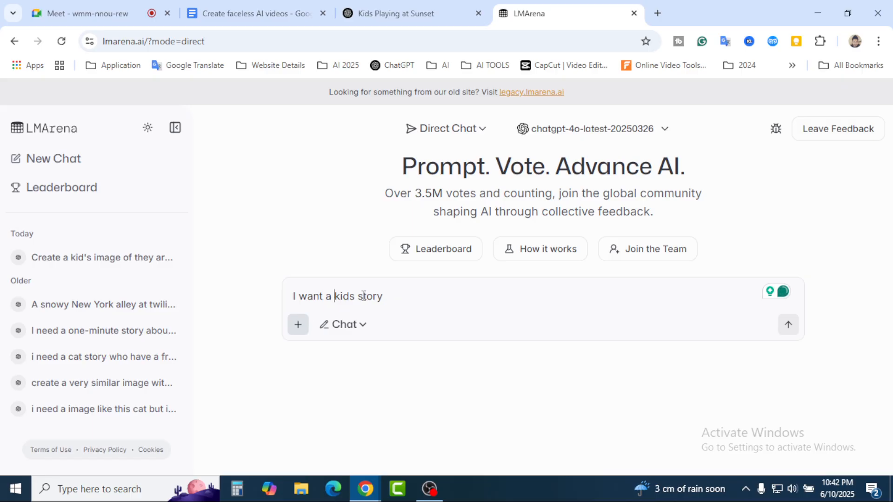
text(3 )
text(minutes)
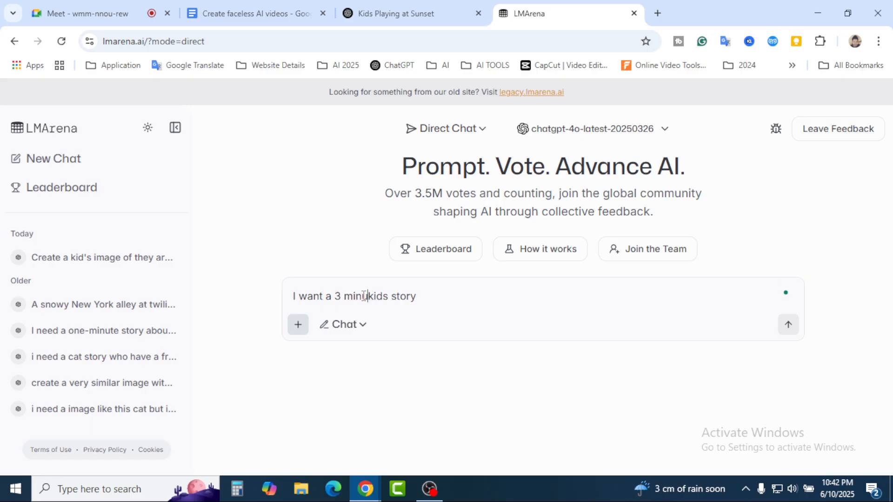
click(466, 296)
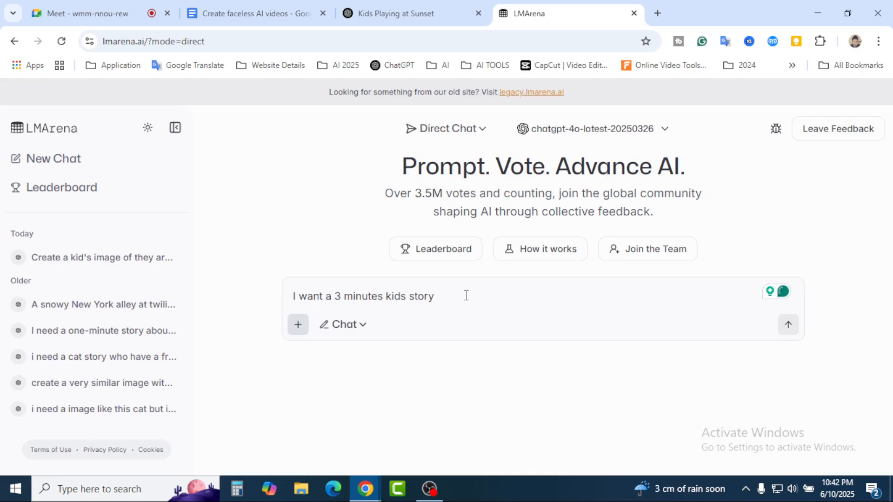
text(it )
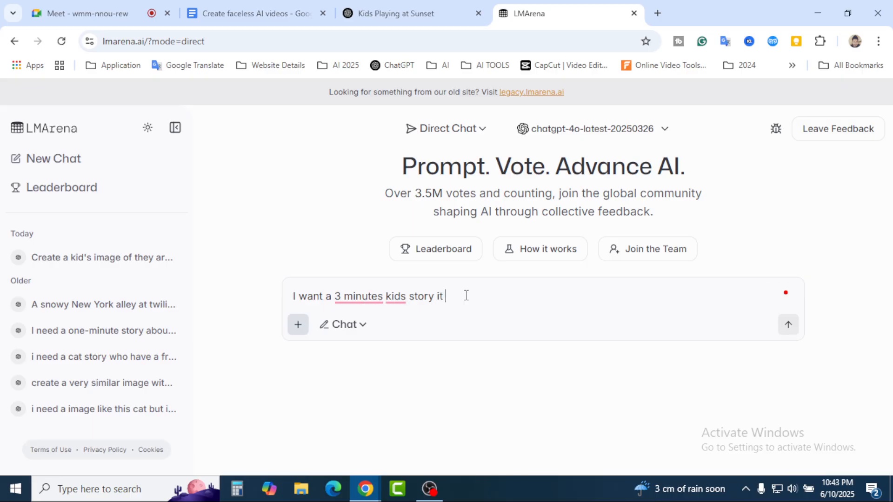
text(must be funny, emotiona)
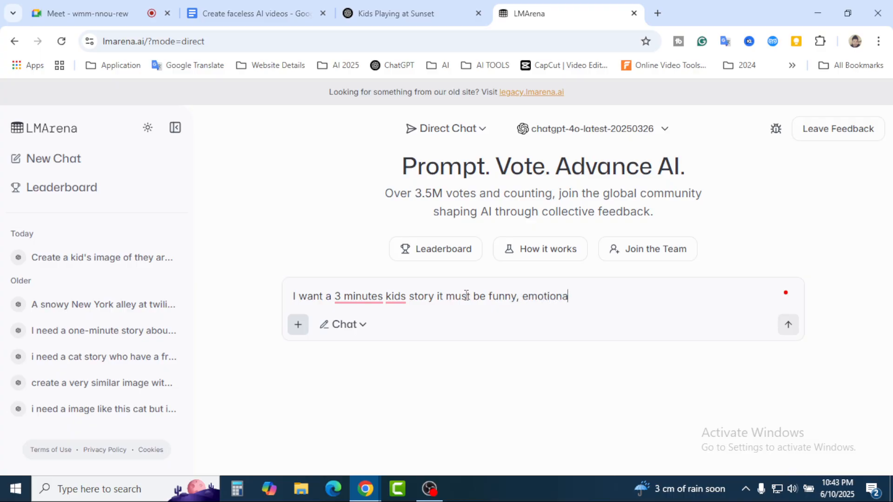
Complete the prompt as "I want a 3-minute kids story it must be funny, emotional, educational, love messege to the socity" and send it.
text(l,)
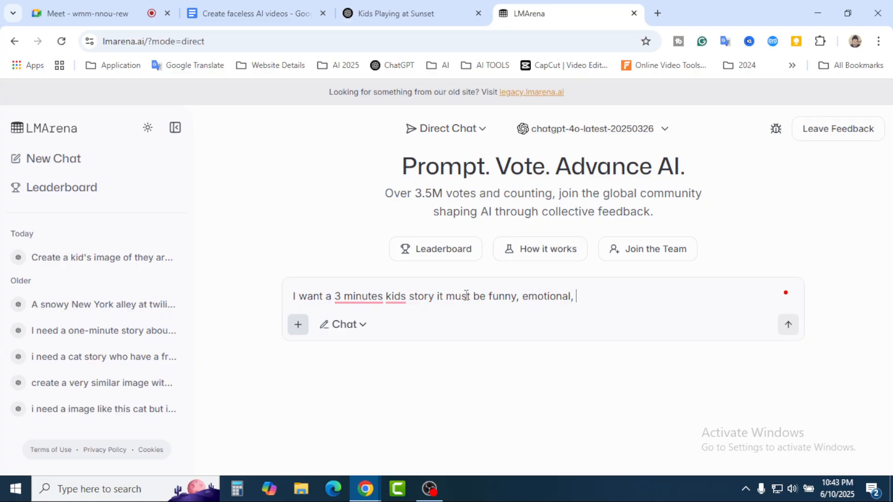
text(educational, love mess)
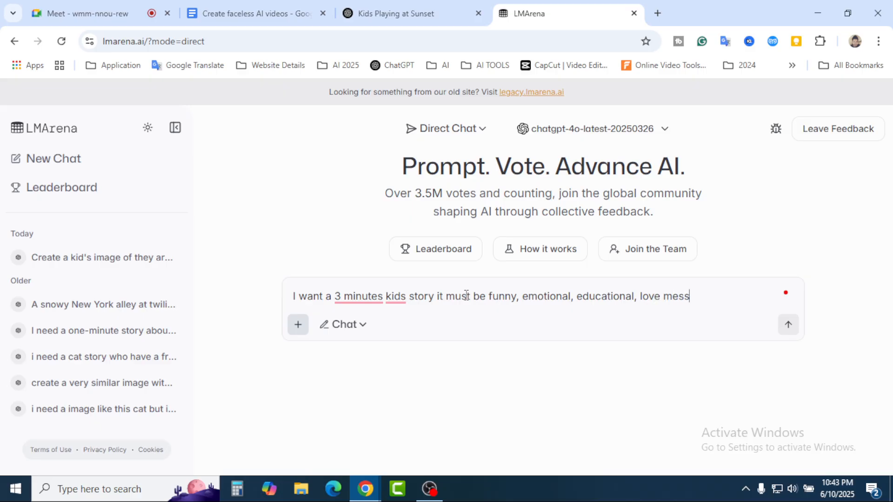
text(ege)
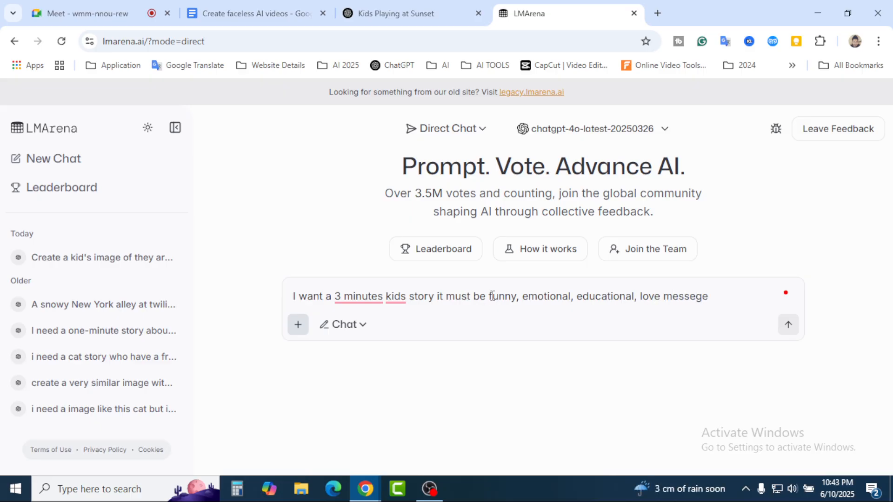
mouse_move(352, 302)
click(372, 334)
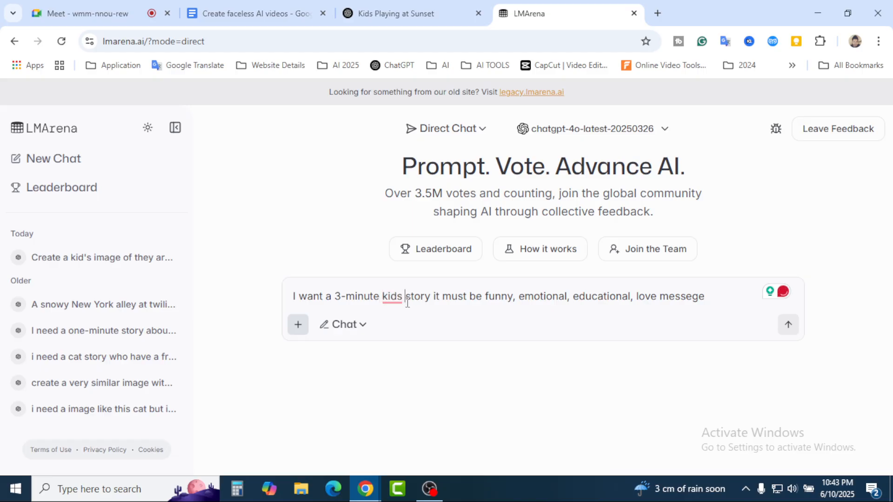
click(719, 292)
text(to the socia)
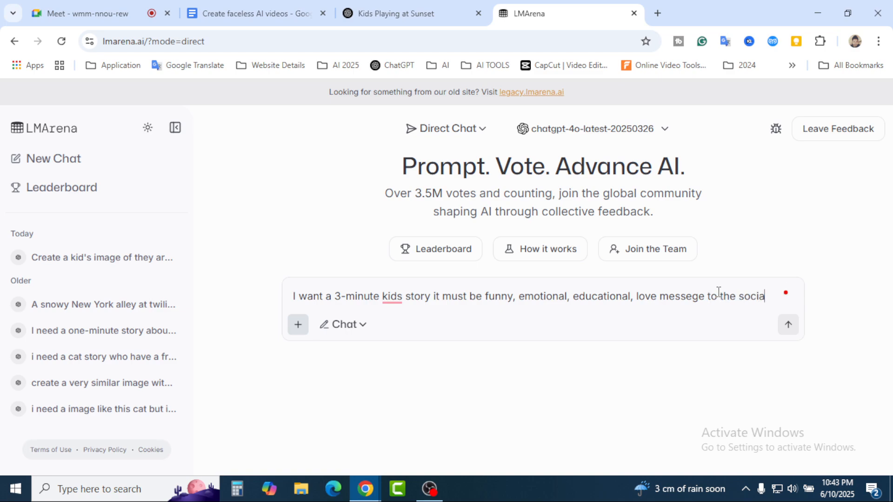
text(ty)
click(789, 331)
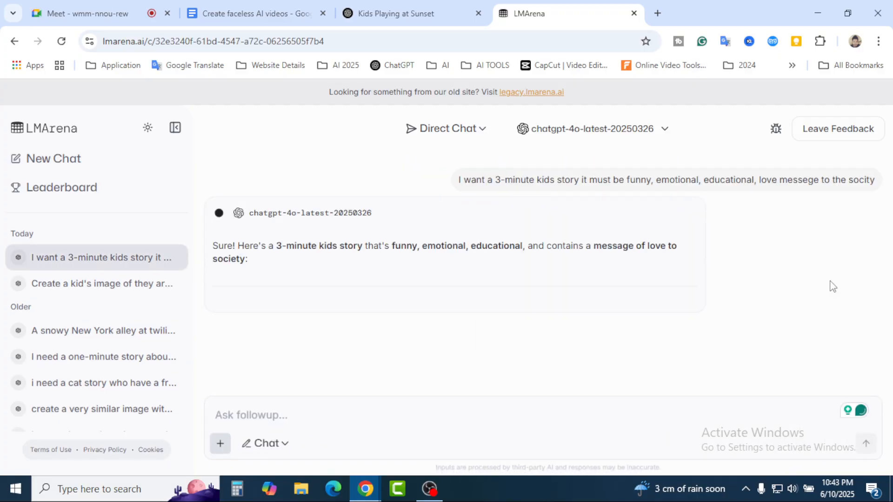
Review the generated story and draft the follow-up "I want to create image for each part now create 5 image promt for this story".
scroll(535, 284, down, 3)
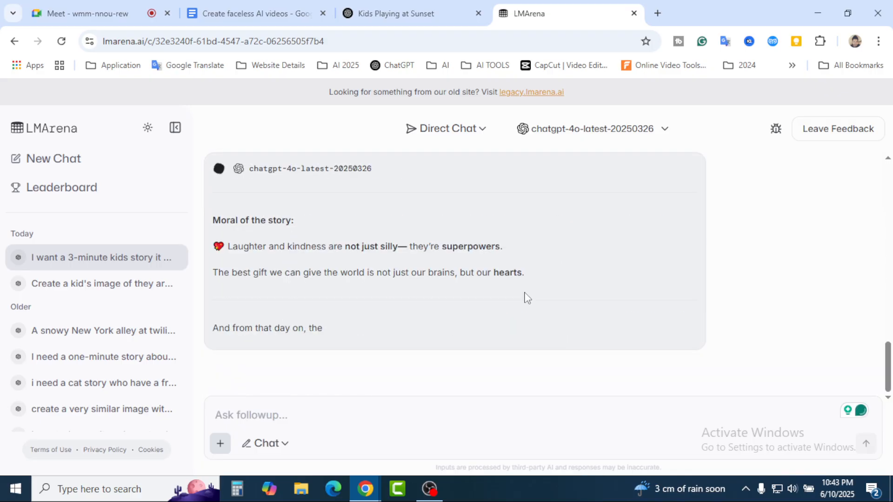
scroll(509, 309, up, 10)
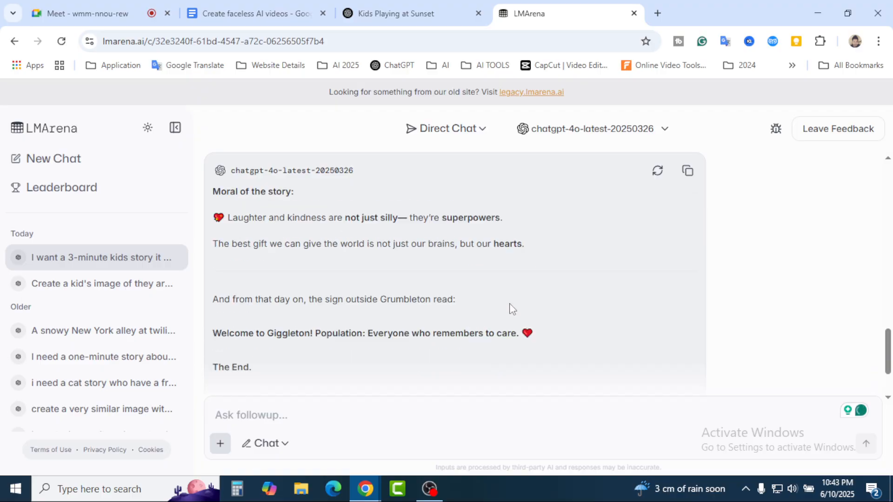
scroll(424, 319, up, 15)
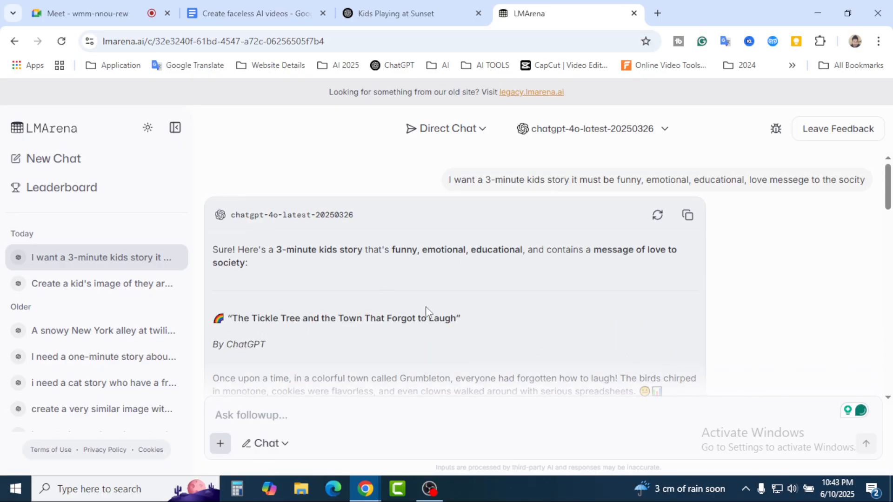
scroll(445, 333, down, 12)
scroll(445, 333, down, 15)
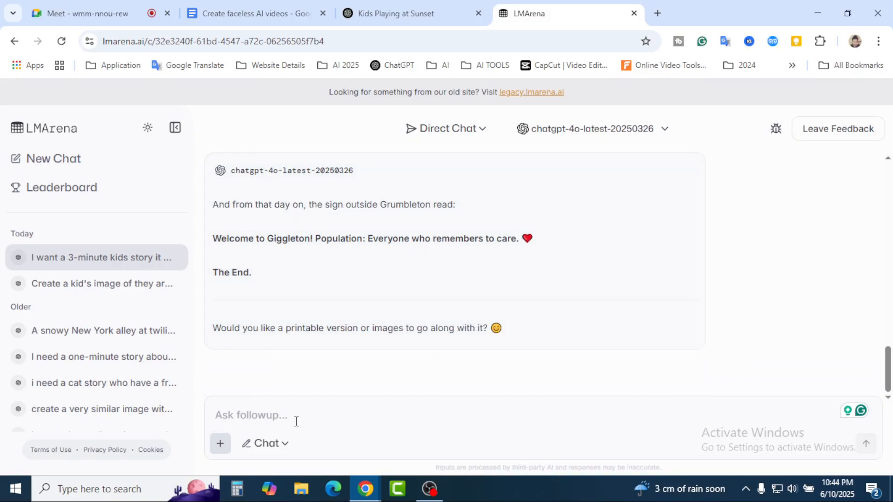
text(I want)
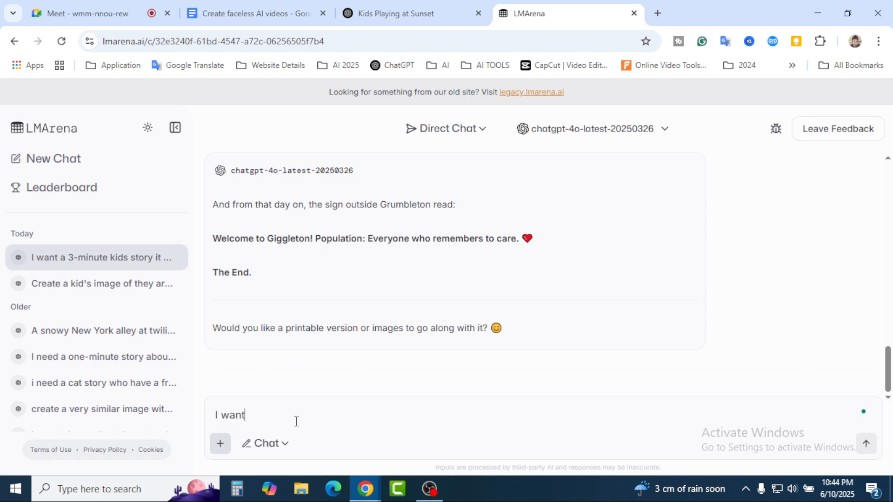
text( to create image for each)
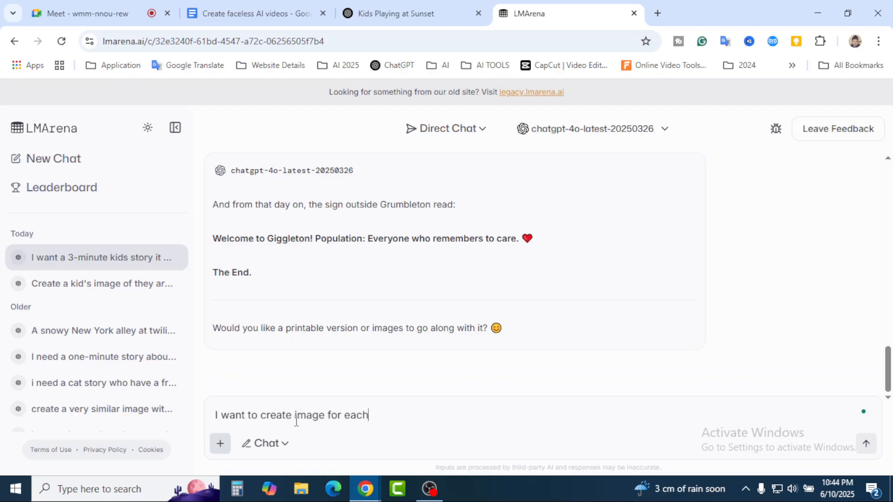
text( p)
text(aart)
key(BackSpace)
key(BackSpace)
key(BackSpace)
text(now create )
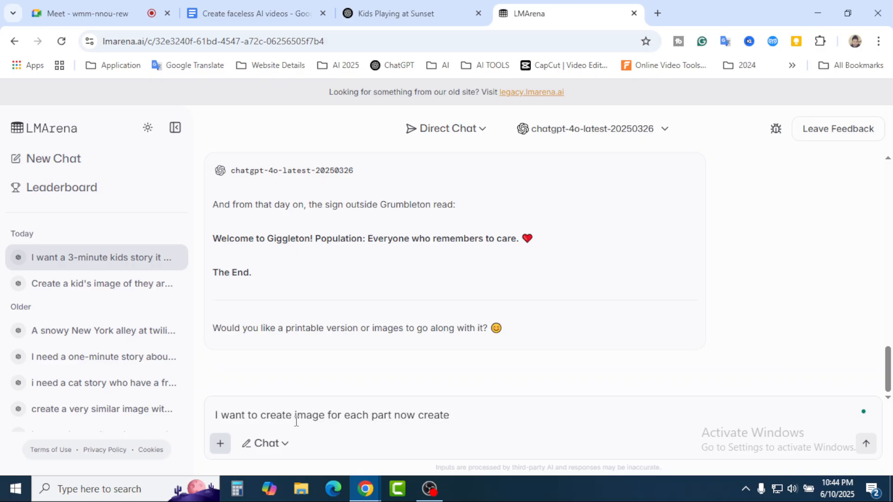
text(5 image p)
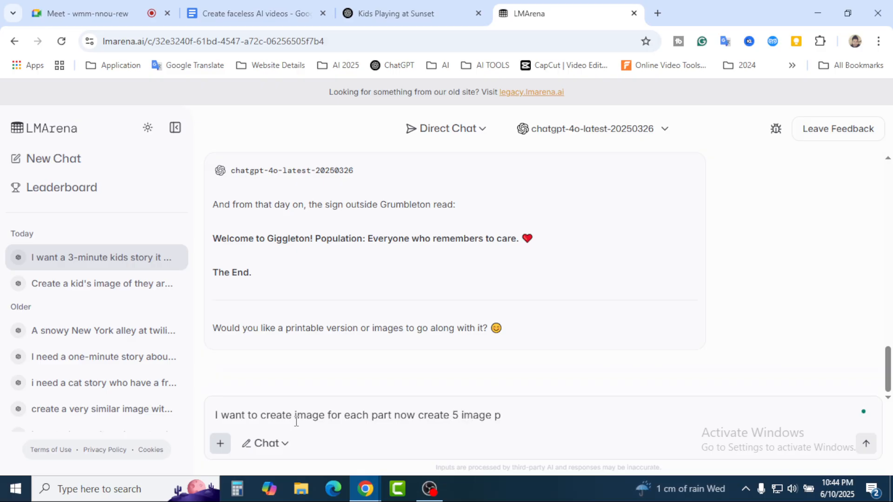
text(romt )
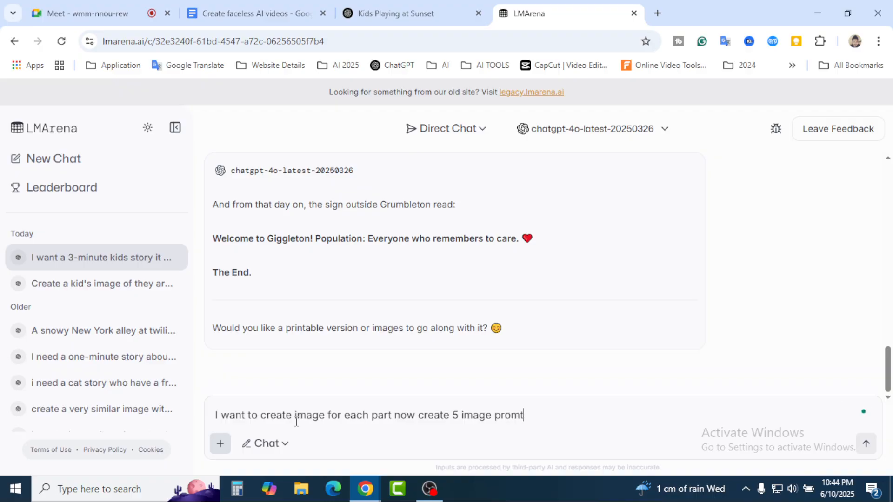
text(for this stoiryy)
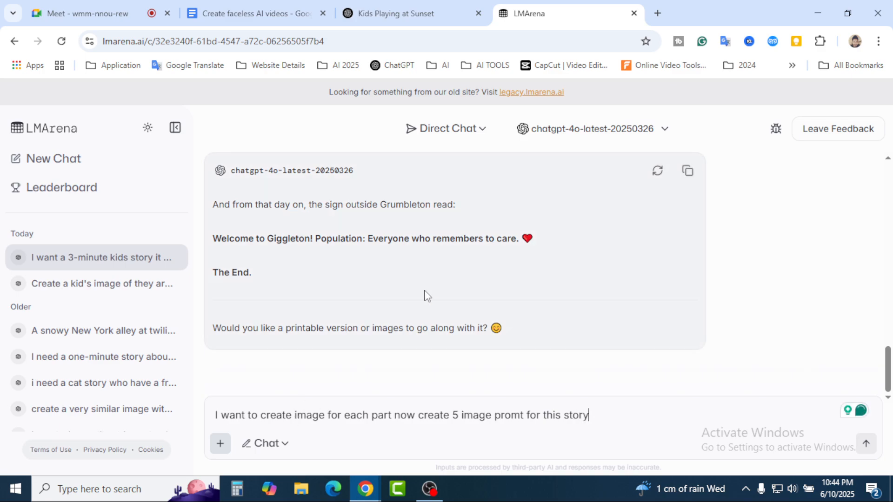
Correct "create image" to "create an image" in the drafted follow-up and send it.
scroll(425, 291, up, 1)
scroll(426, 290, up, 4)
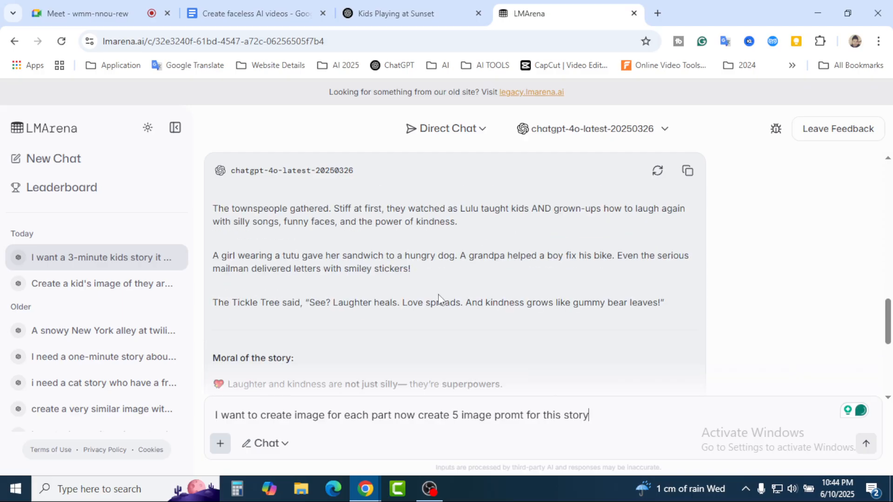
scroll(351, 331, up, 2)
scroll(352, 320, down, 8)
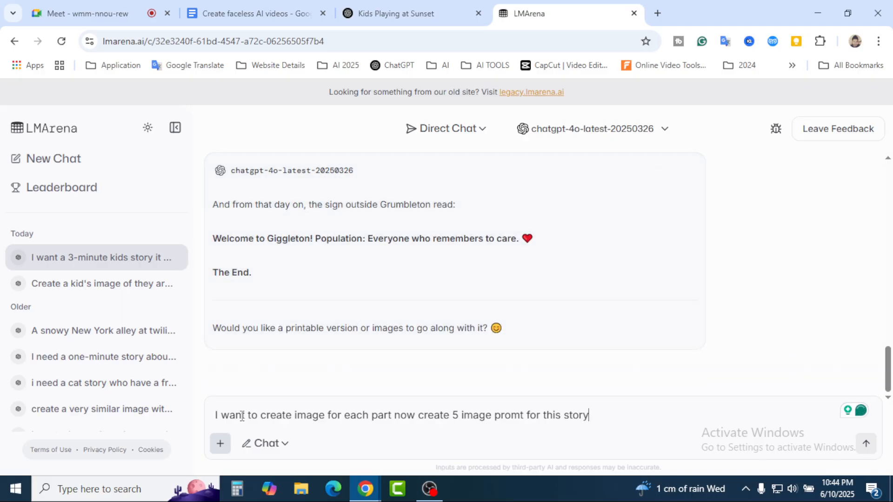
mouse_move(309, 419)
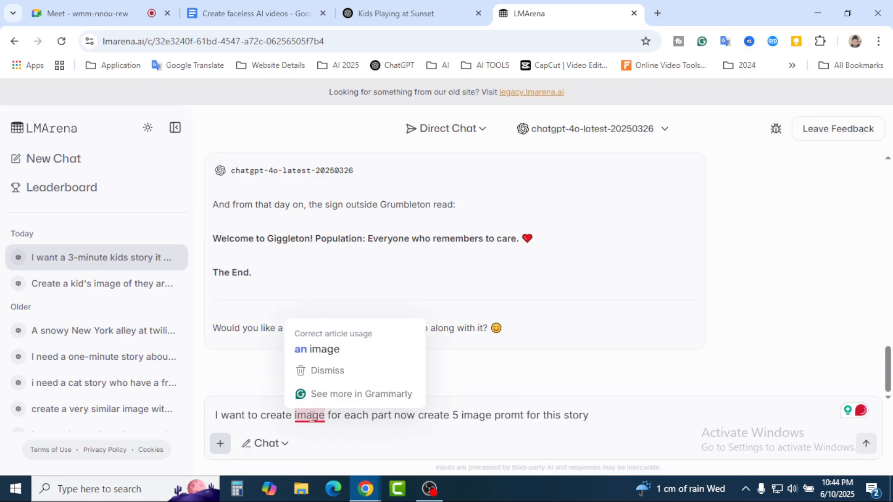
click(328, 355)
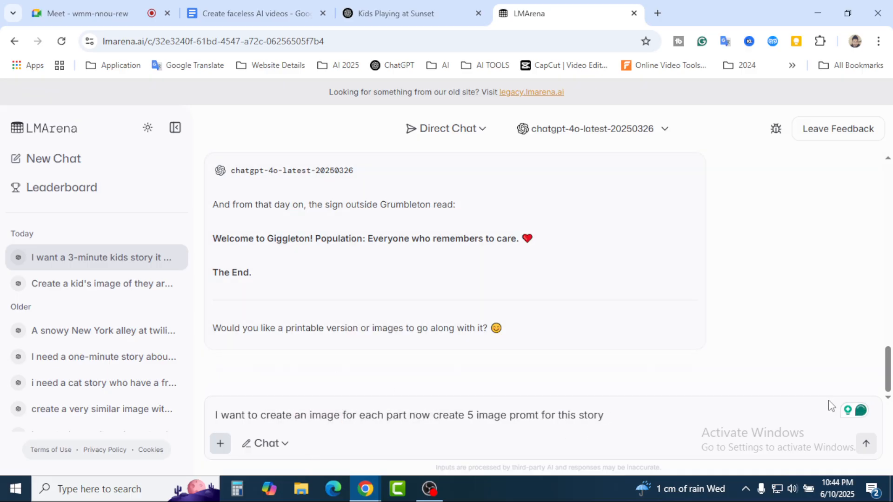
click(865, 443)
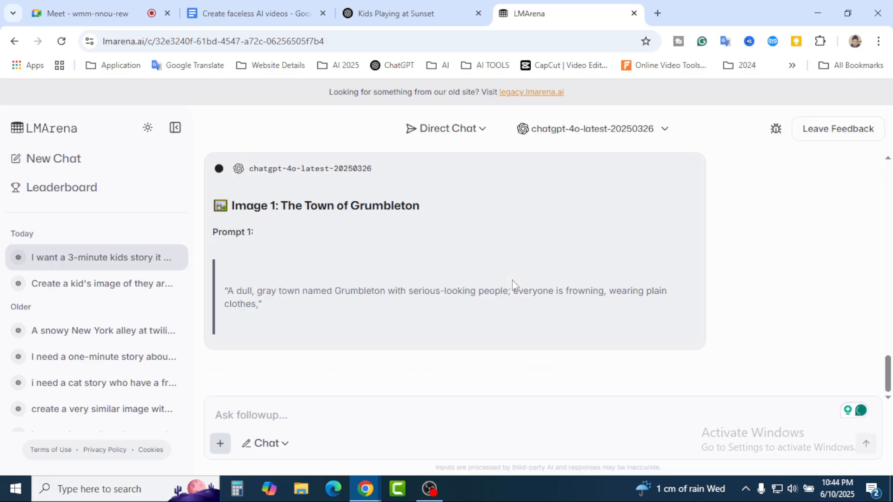
Read through the five generated image prompts, from the Town of Grumbleton scene to the last one.
scroll(470, 269, up, 2)
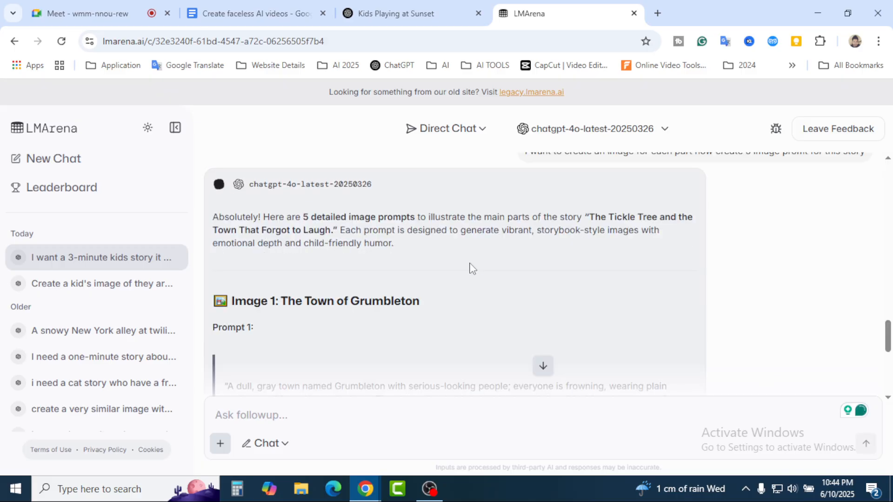
scroll(470, 268, up, 5)
scroll(455, 288, down, 3)
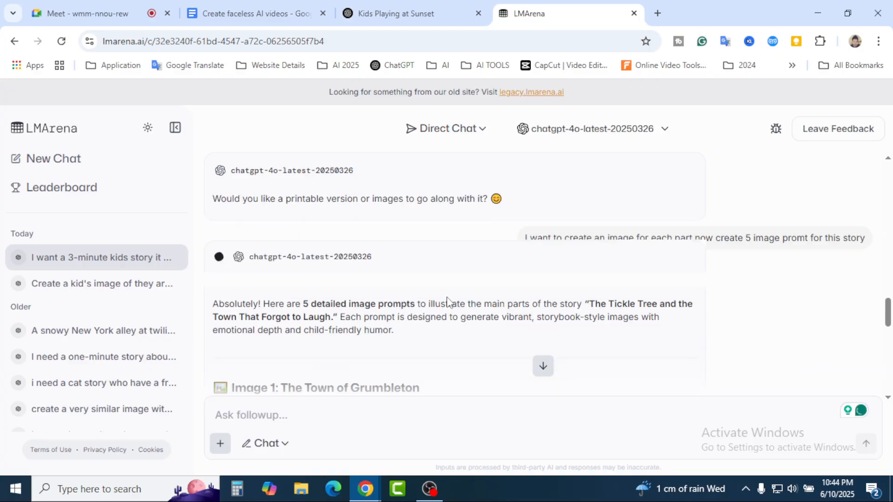
scroll(448, 302, down, 2)
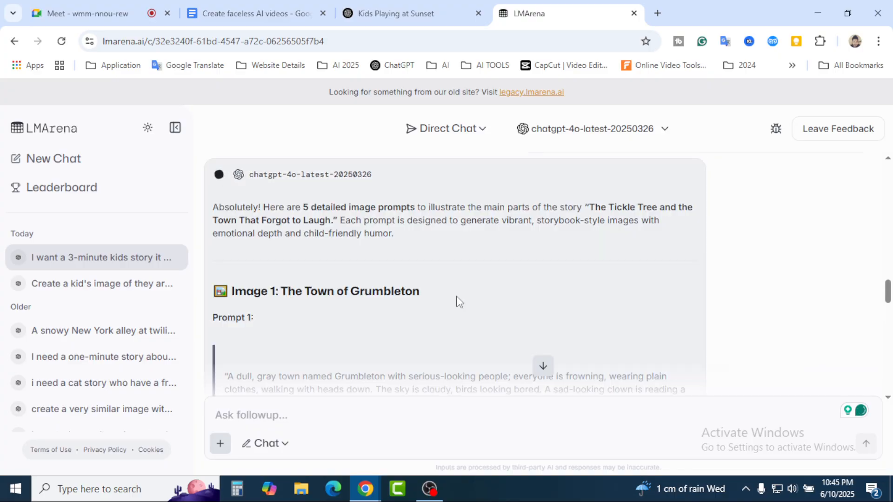
scroll(313, 320, down, 2)
scroll(312, 316, down, 1)
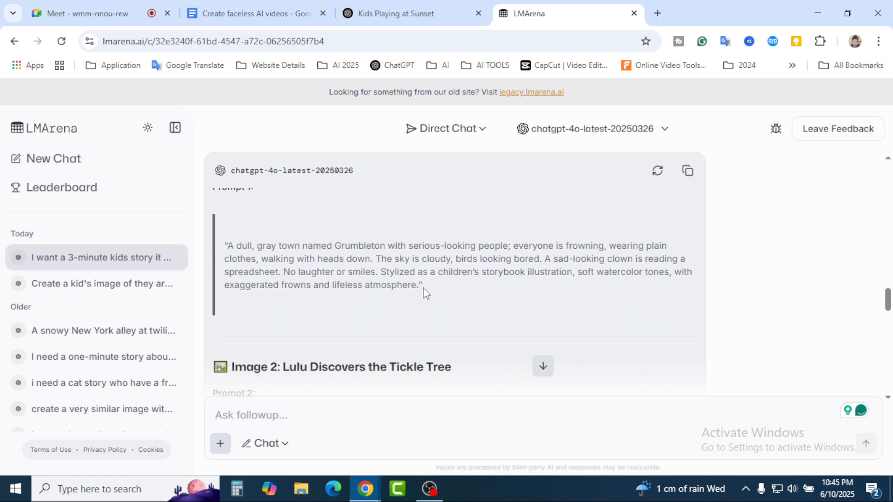
drag(420, 285, 227, 245)
click(366, 256)
scroll(442, 280, down, 7)
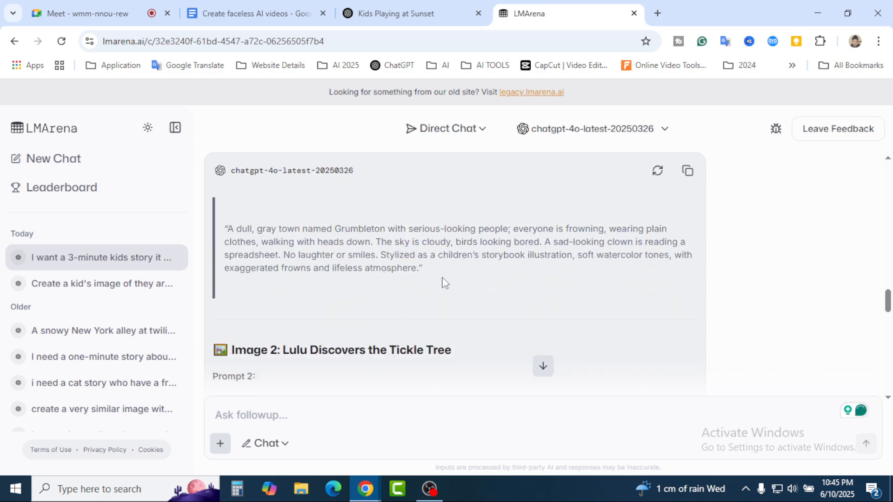
scroll(444, 281, down, 9)
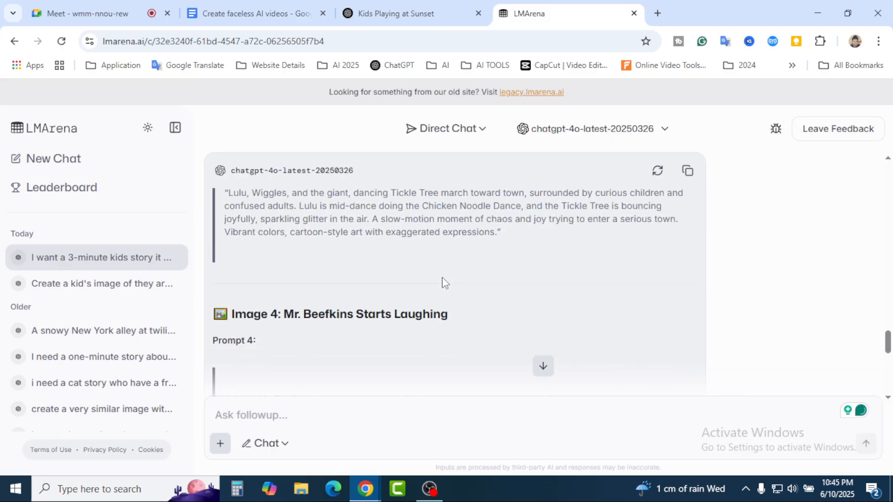
scroll(445, 282, down, 5)
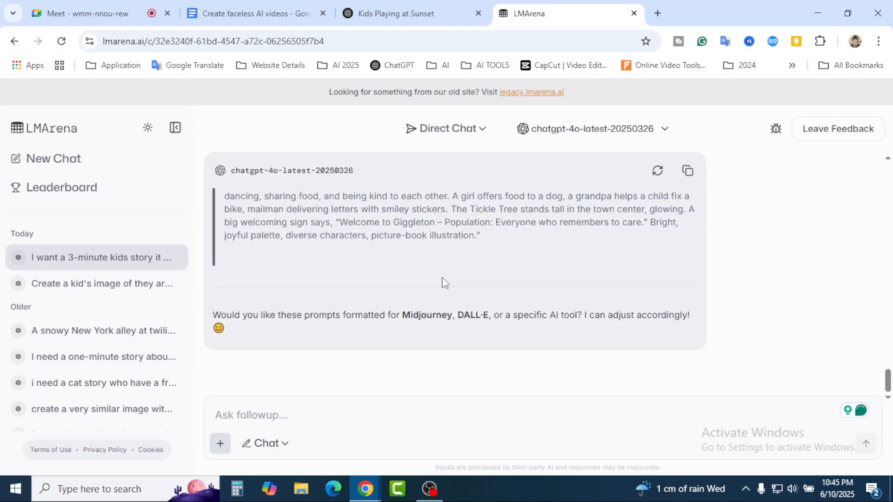
scroll(445, 282, up, 13)
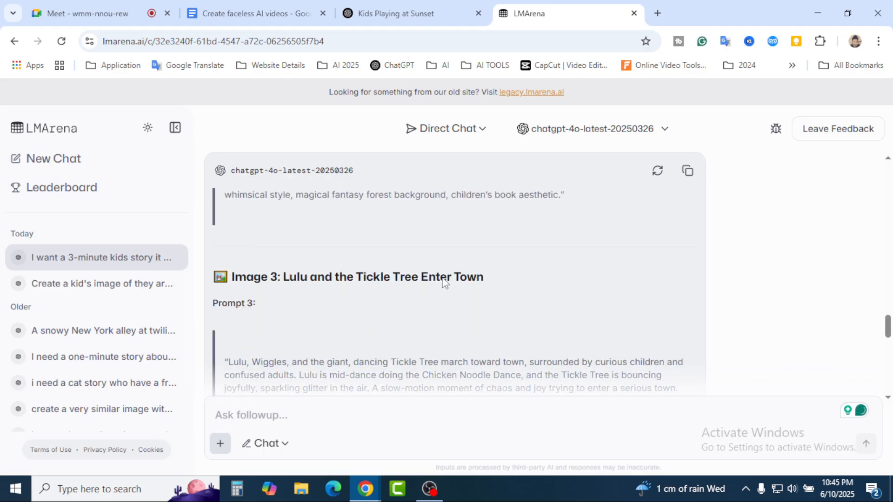
scroll(444, 281, up, 10)
scroll(538, 290, down, 3)
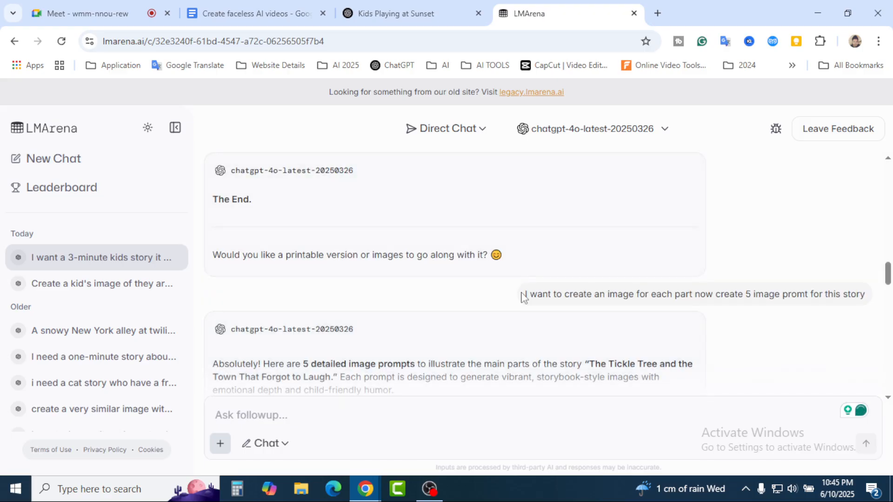
Check the Google Meet call and return to the Image 1 prompt in the LMArena chat.
click(88, 11)
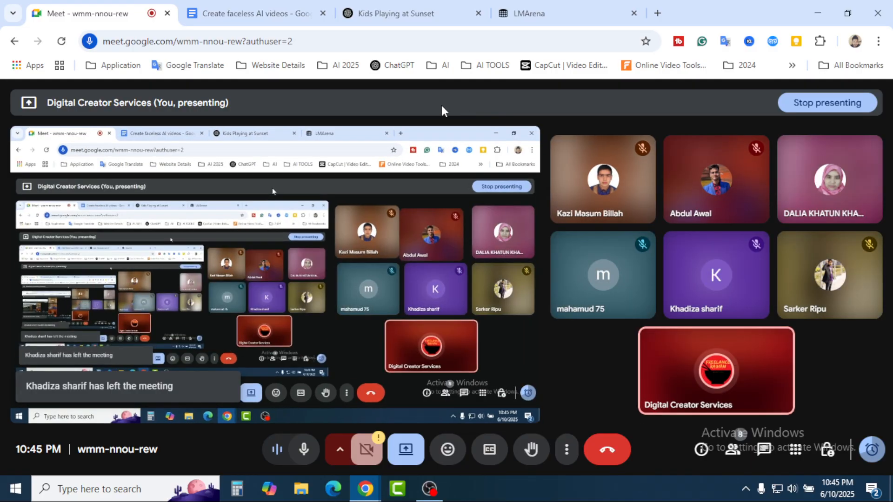
click(538, 7)
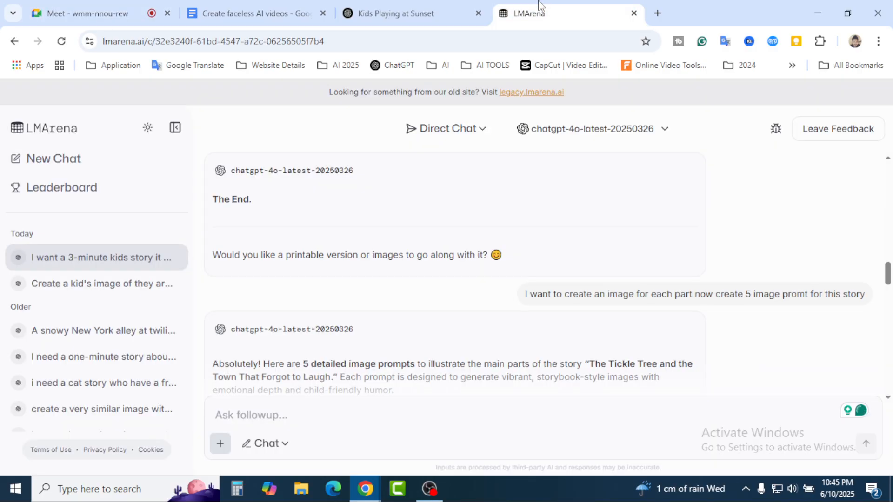
scroll(443, 288, down, 3)
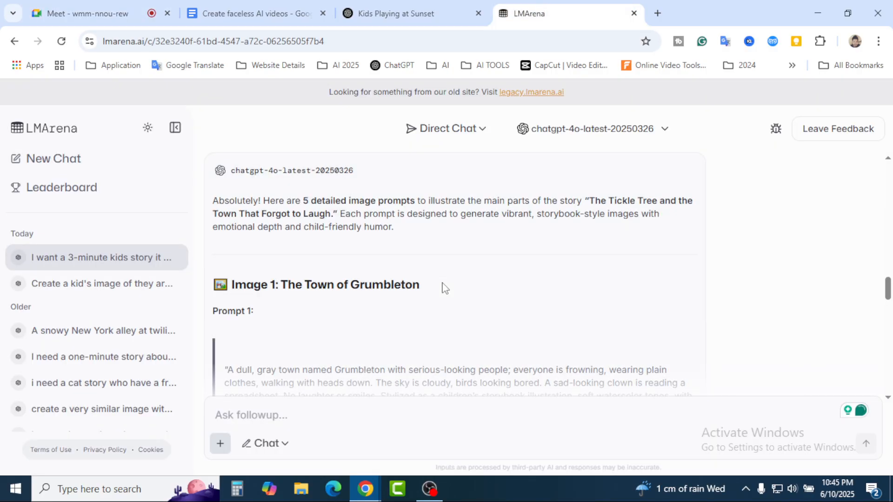
scroll(444, 289, up, 2)
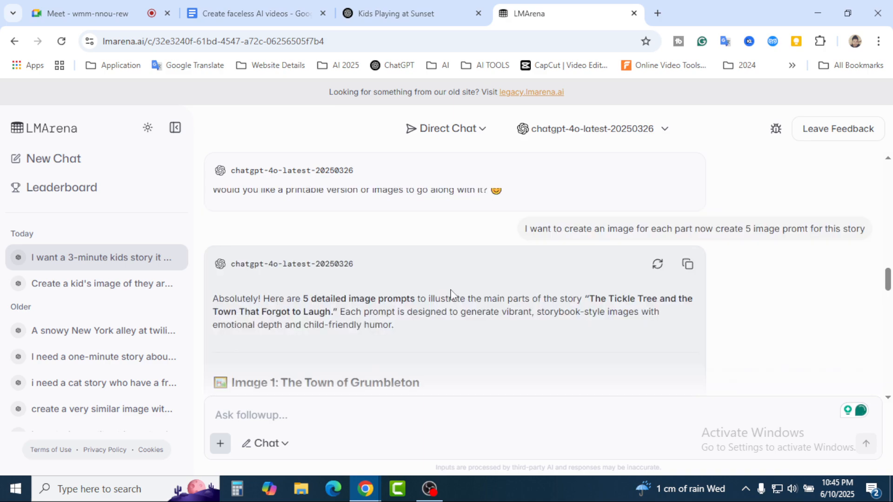
scroll(450, 294, down, 4)
scroll(442, 298, up, 2)
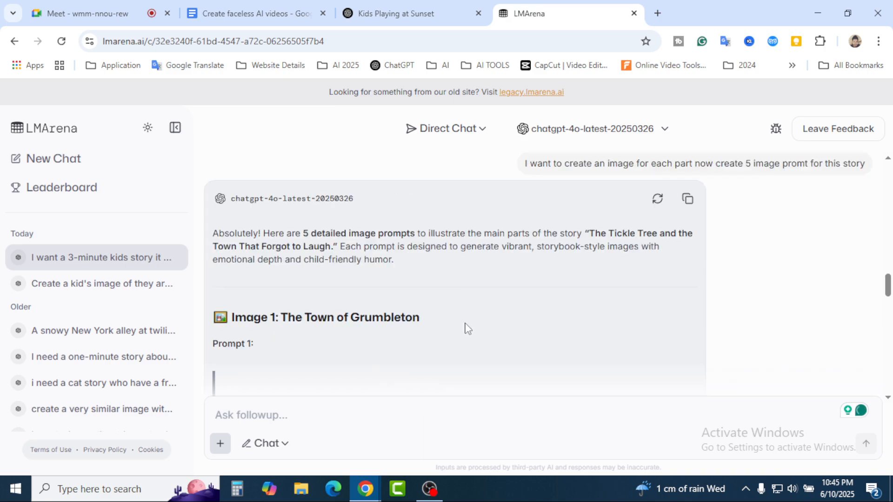
Review the 3-minute kids story chat and the images generated in the chat about kids playing in a field at sunset.
scroll(424, 279, down, 5)
scroll(441, 289, up, 2)
scroll(455, 298, up, 20)
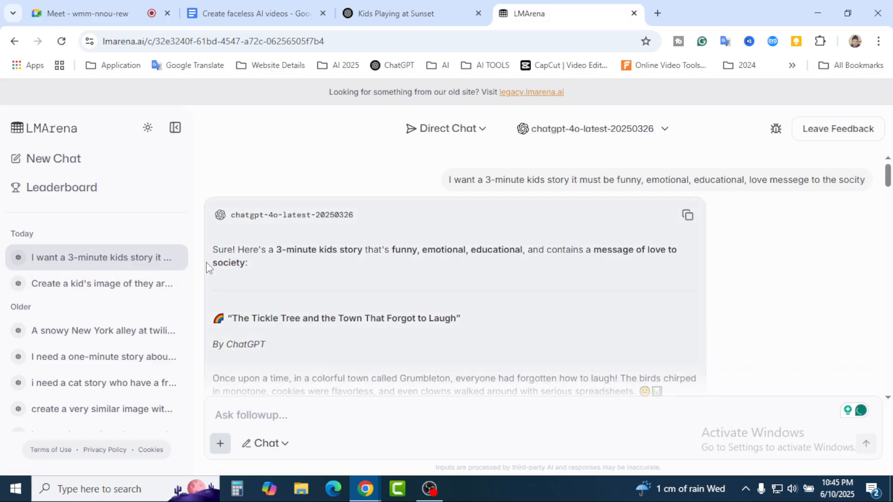
click(81, 289)
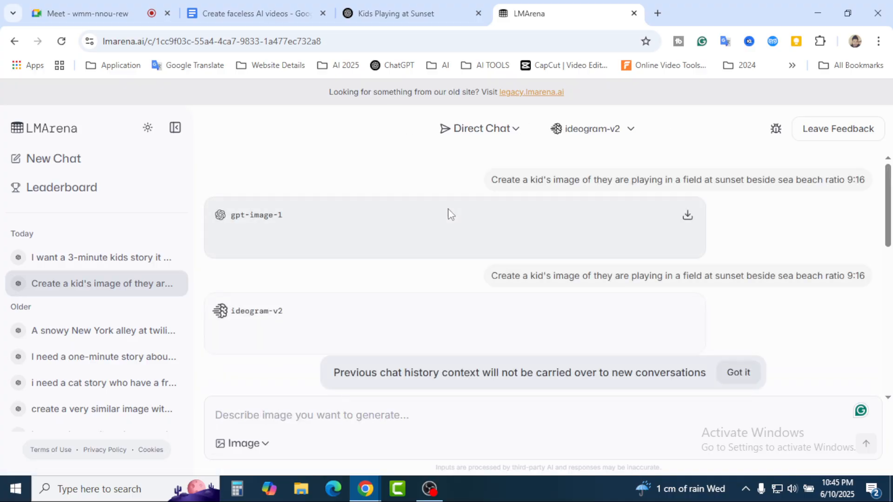
click(108, 258)
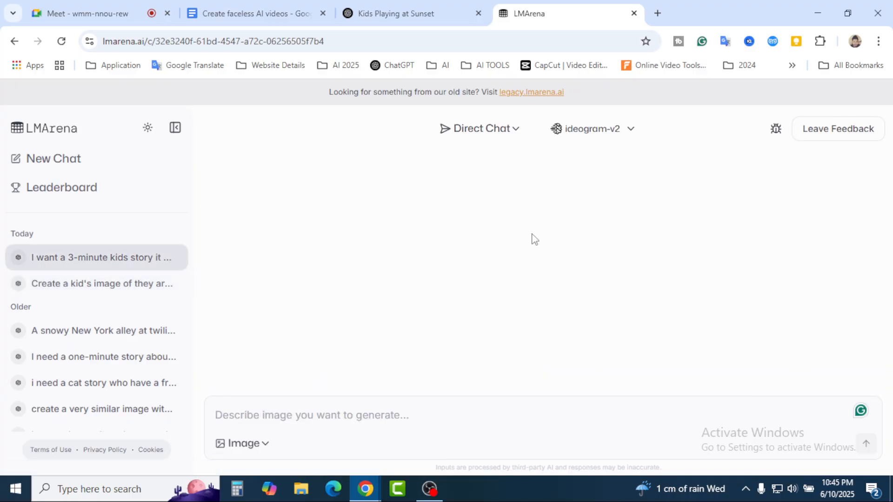
scroll(561, 260, down, 15)
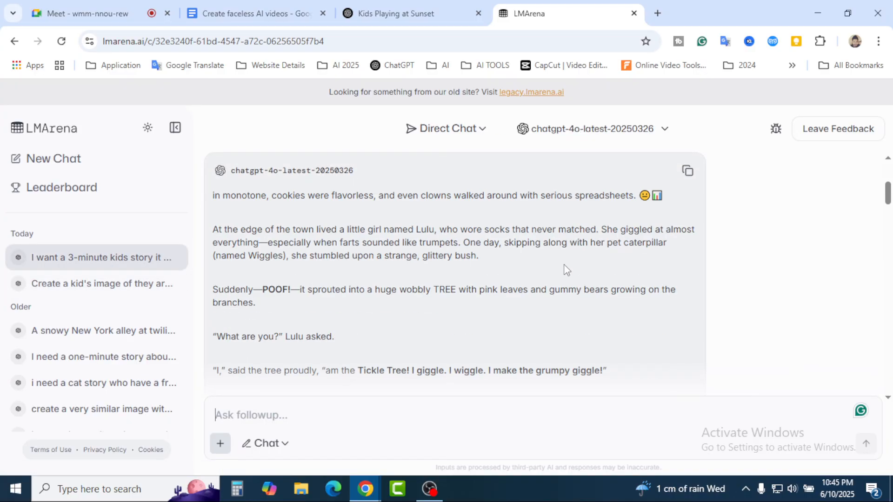
click(139, 288)
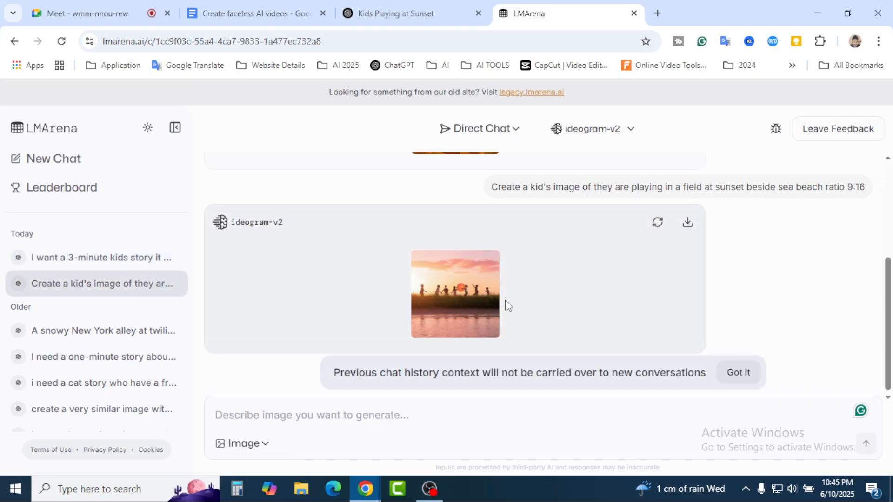
scroll(504, 305, up, 5)
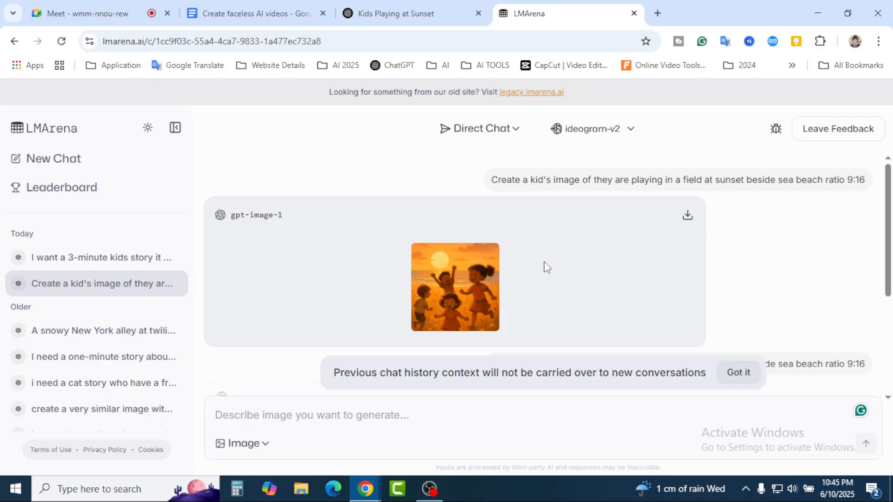
scroll(549, 265, down, 5)
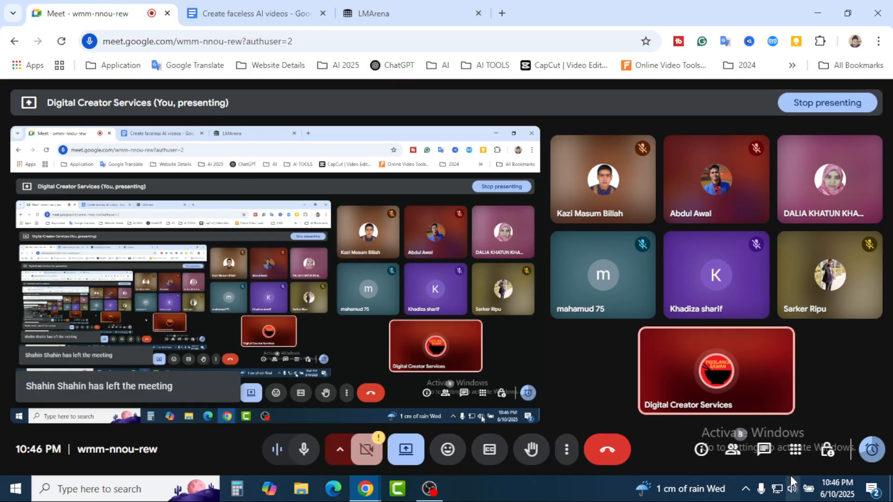
Show the in-call messages in the Google Meet call and close the LMArena and Google Docs tabs.
click(764, 450)
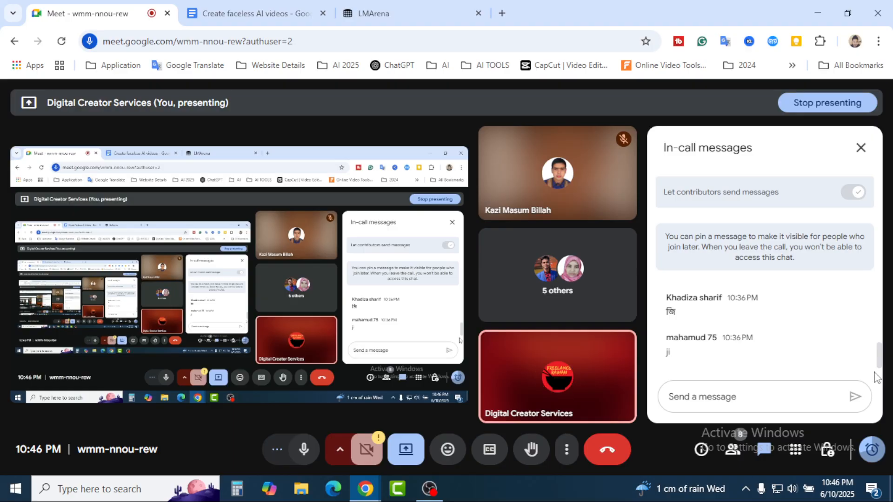
click(771, 398)
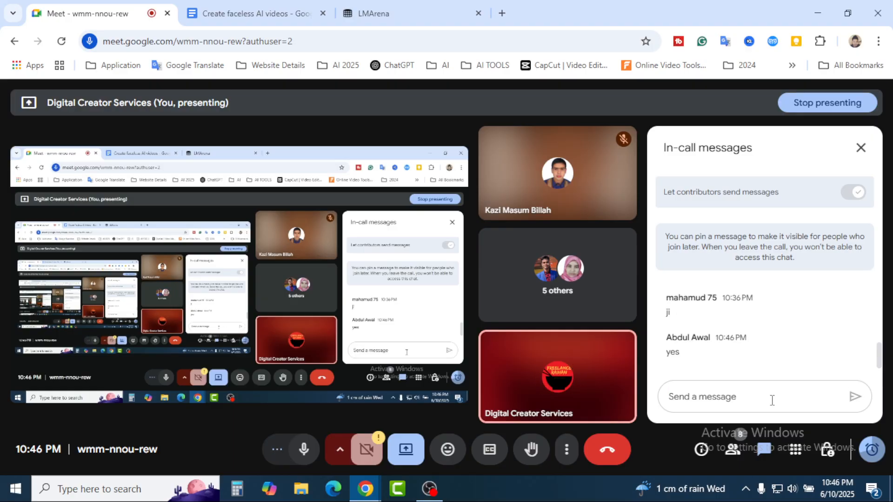
click(477, 14)
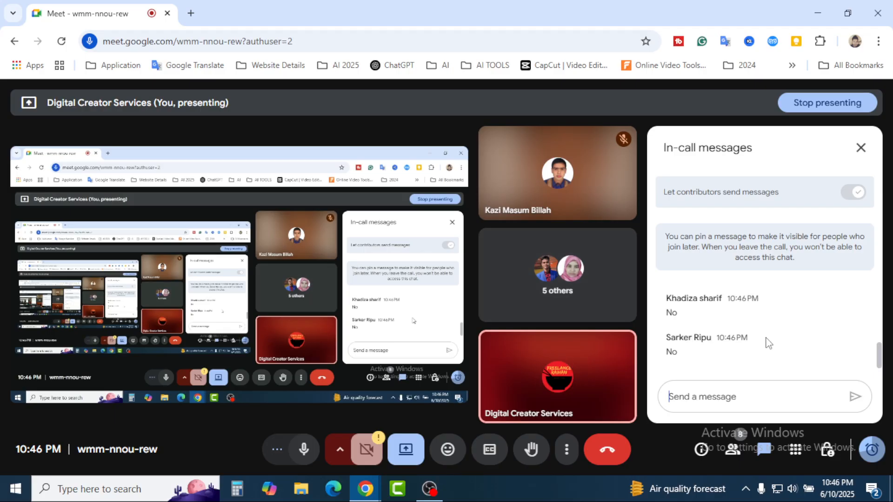
Check the replies in the Meet chat and open Leonardo.Ai's image generation page in a new tab.
key(ctrl+t)
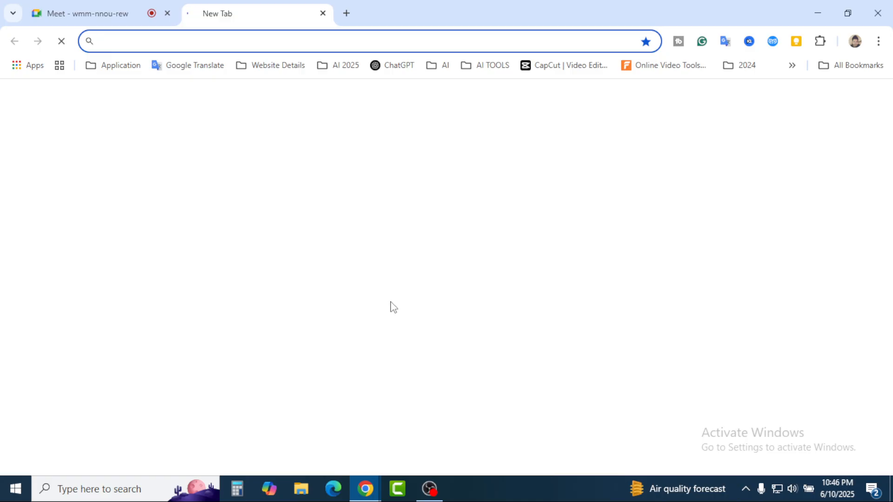
click(85, 15)
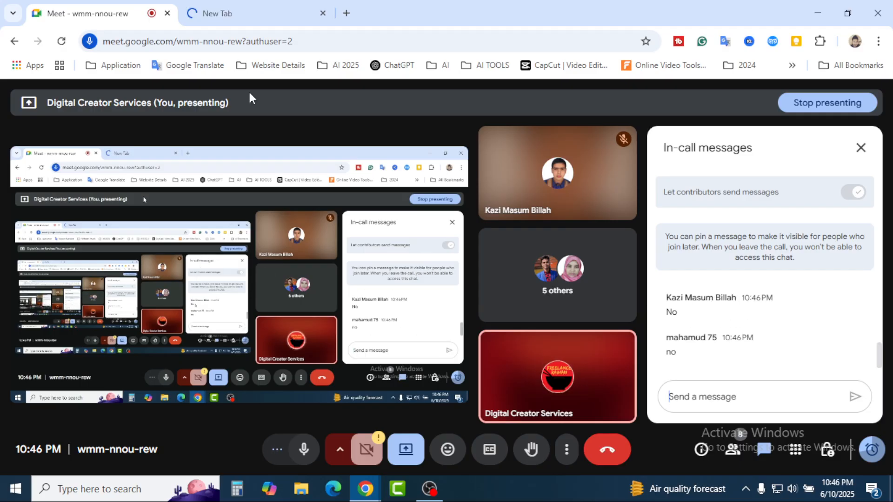
click(226, 11)
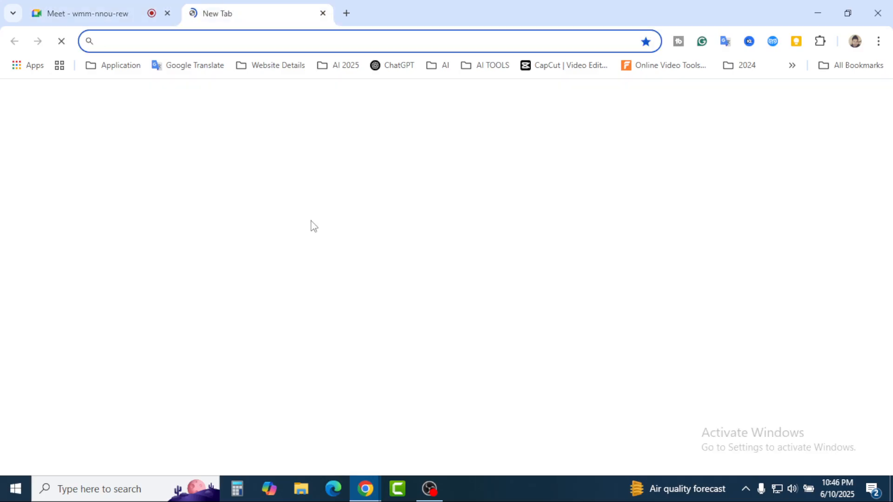
click(89, 1)
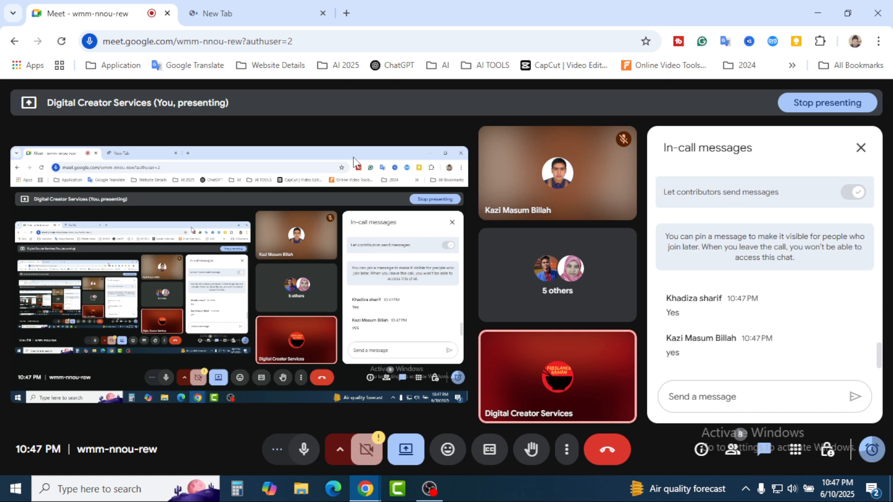
click(271, 7)
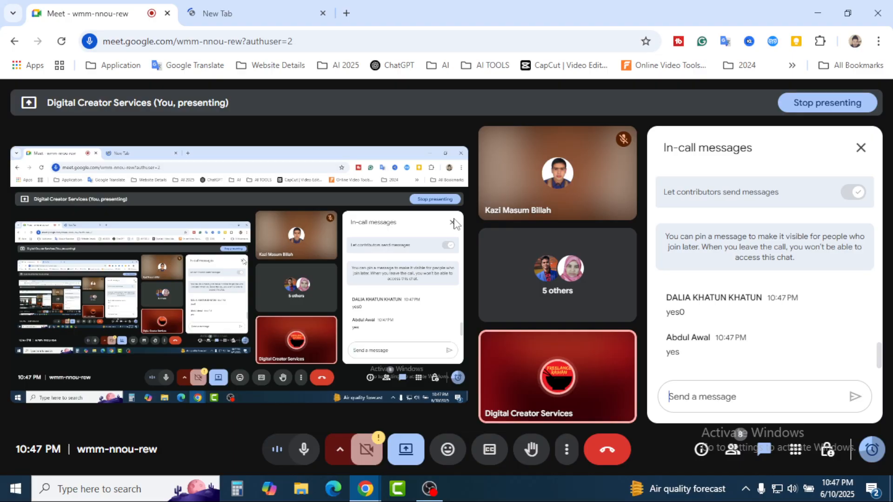
key(ctrl+Tab)
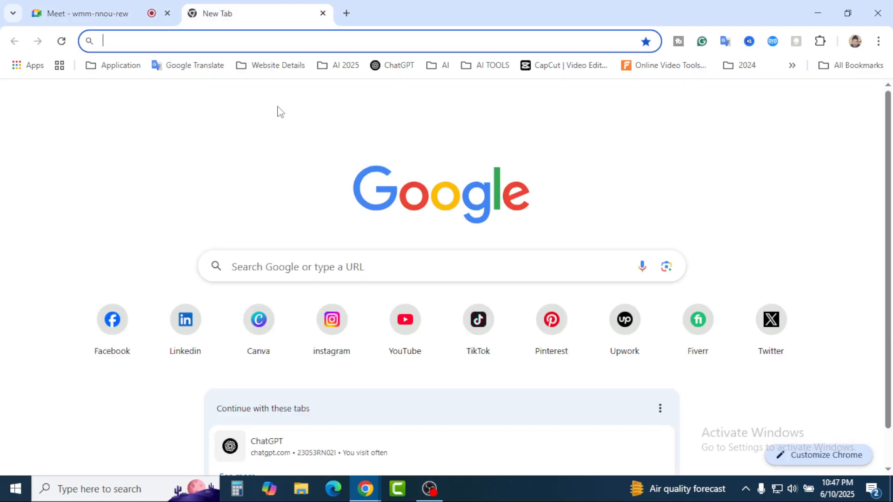
click(360, 263)
text(le)
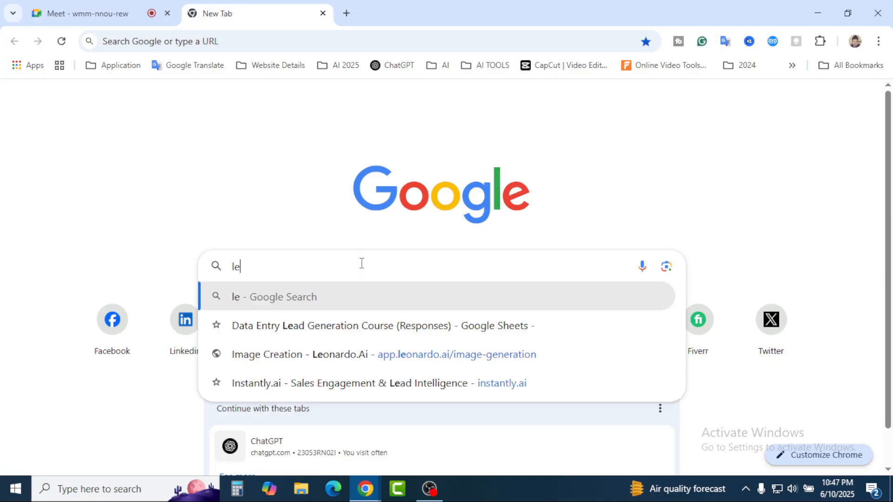
click(431, 354)
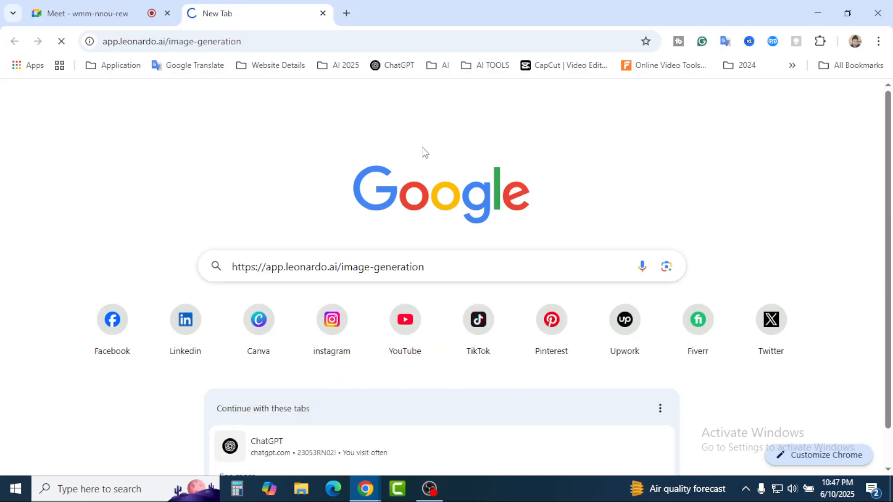
Open ideogram.ai in another new tab and return to the Leonardo.Ai image creation page.
click(89, 13)
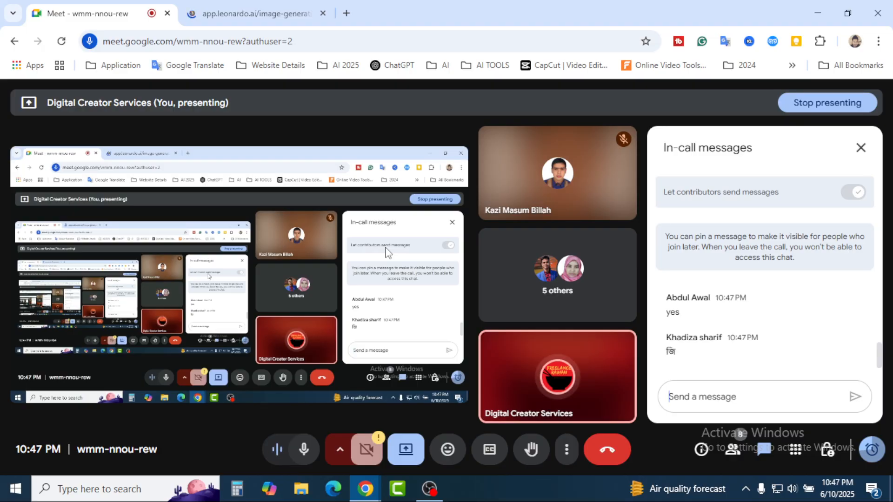
click(248, 5)
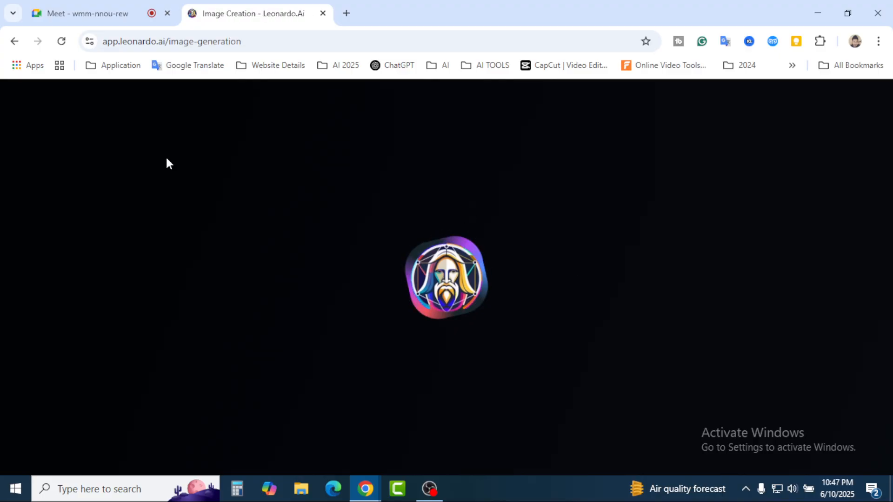
click(102, 10)
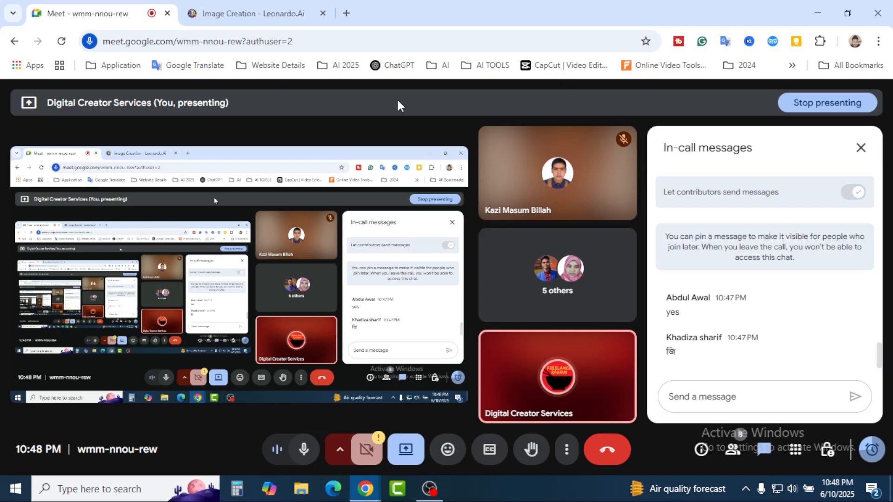
click(346, 14)
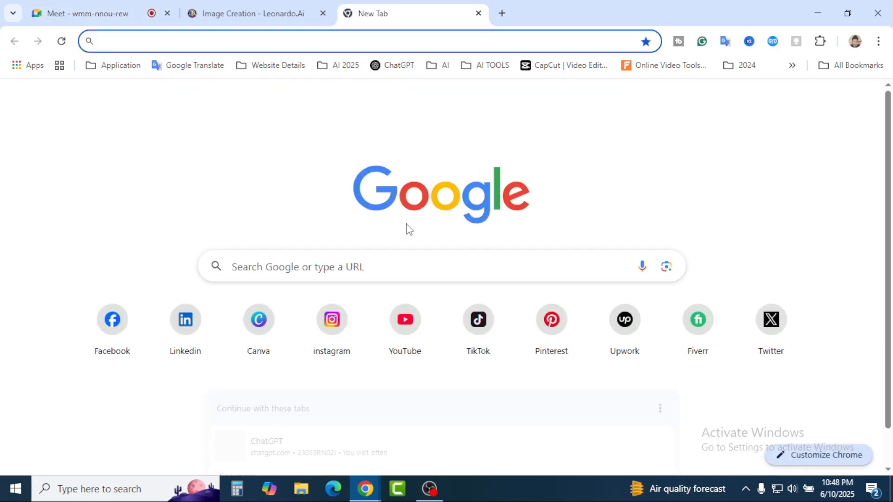
text(ideogram.ai/t/explore)
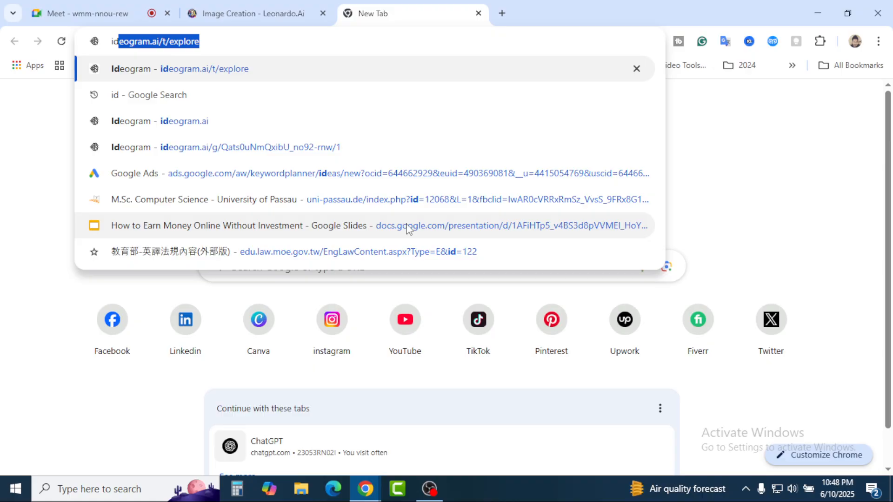
click(166, 124)
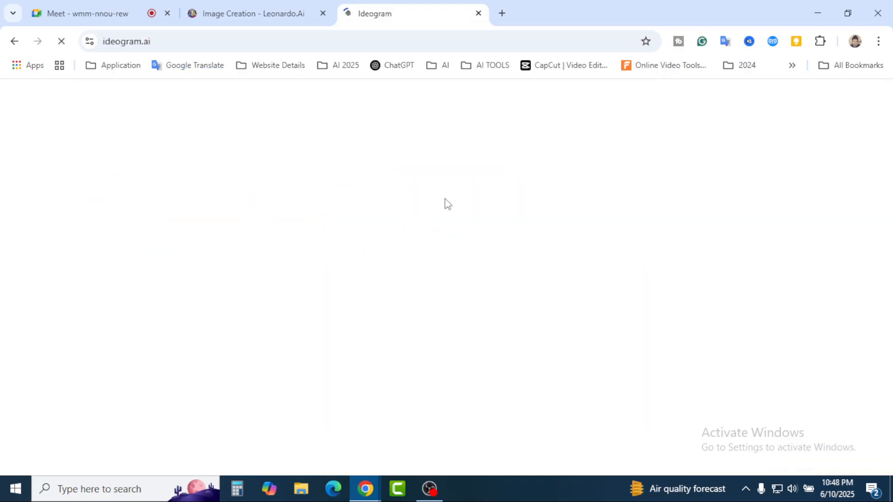
click(235, 10)
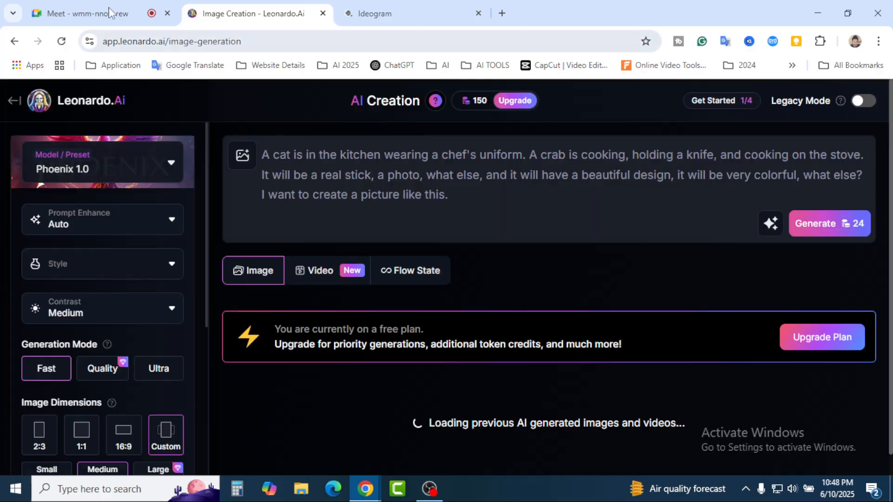
Open the deepai.org address suggested in the Meet chat, look over its homepage, and close it to return to the call.
click(105, 13)
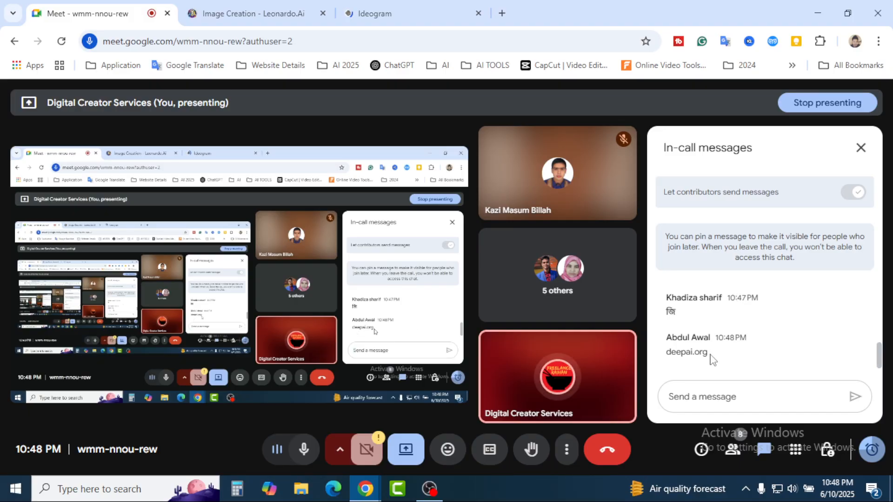
drag(711, 359, 697, 355)
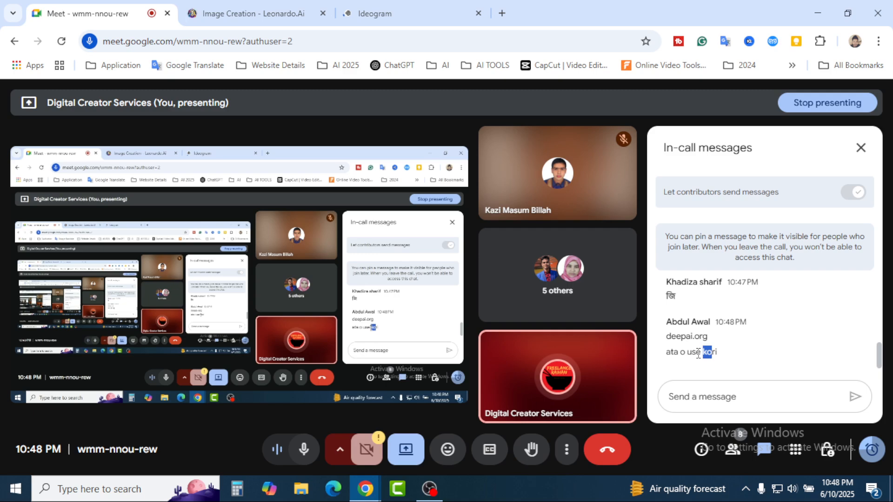
drag(666, 336, 709, 344)
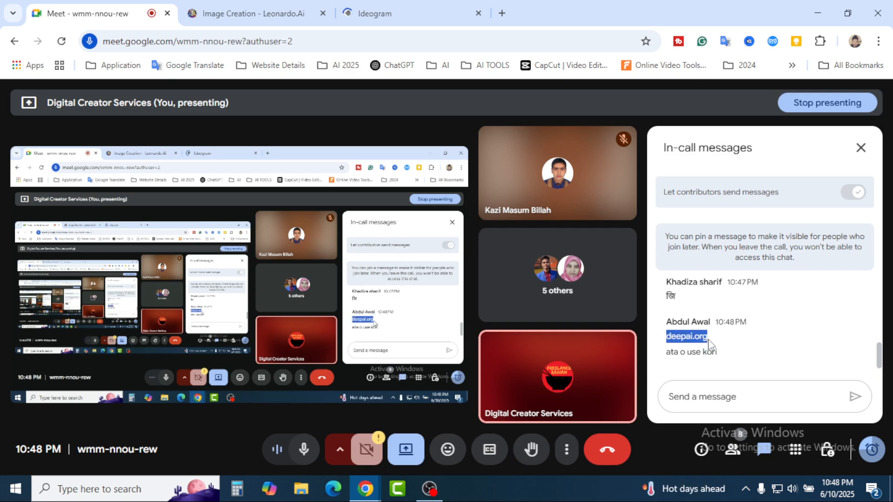
right_click(709, 344)
click(749, 190)
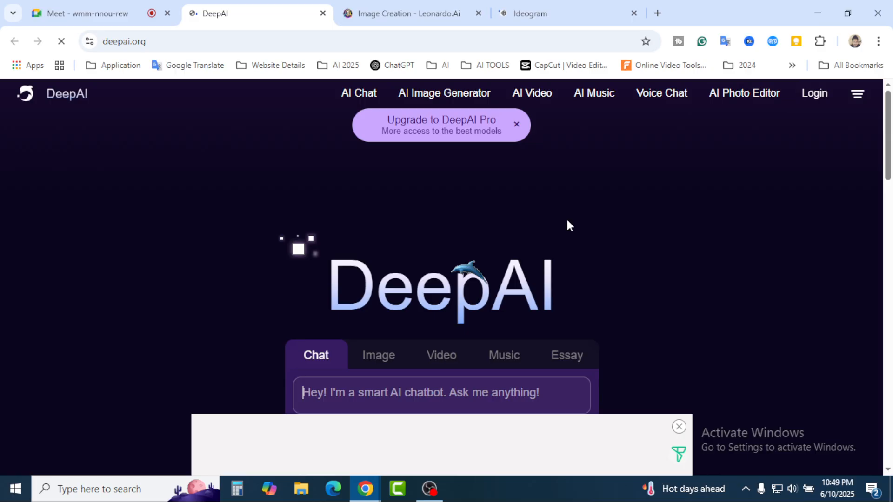
scroll(568, 225, down, 3)
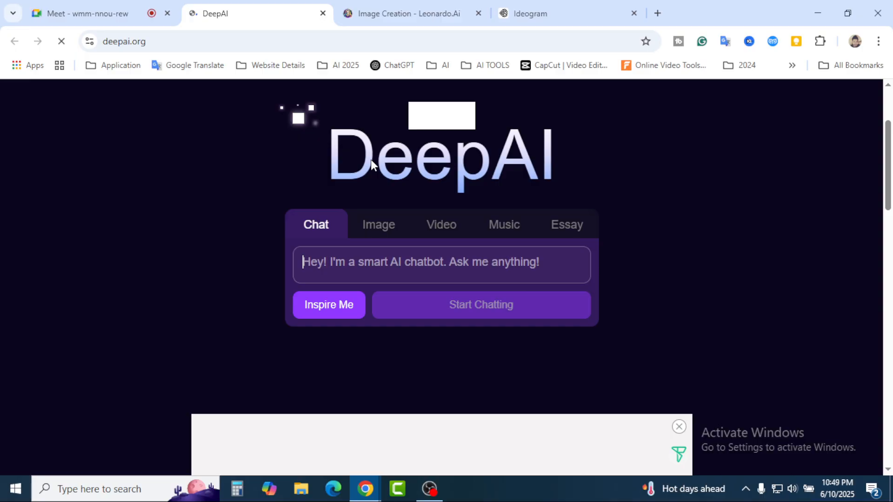
key(ctrl+w)
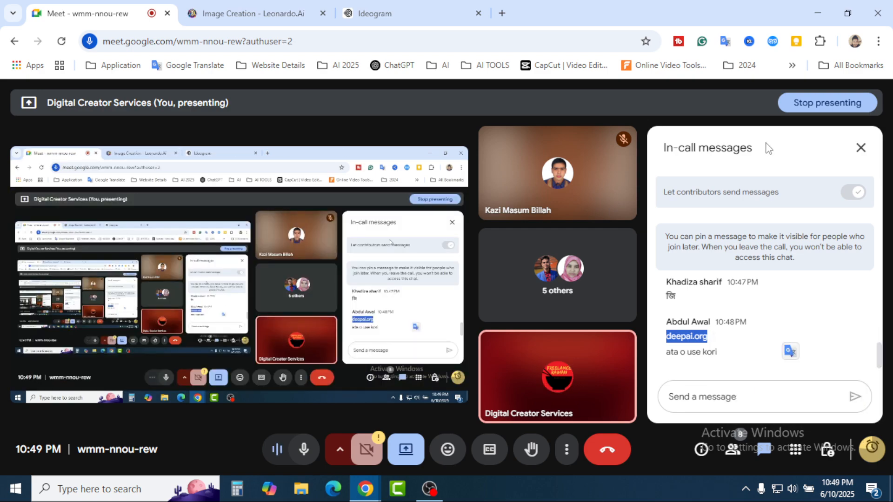
click(662, 438)
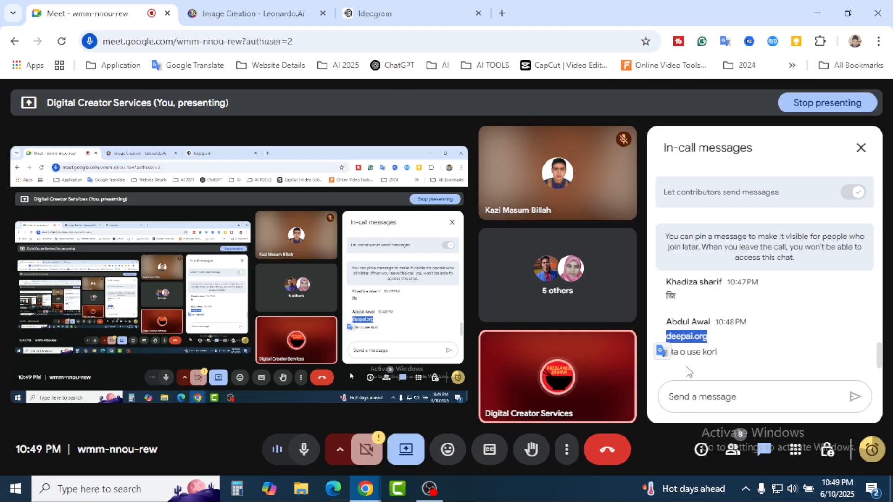
click(724, 355)
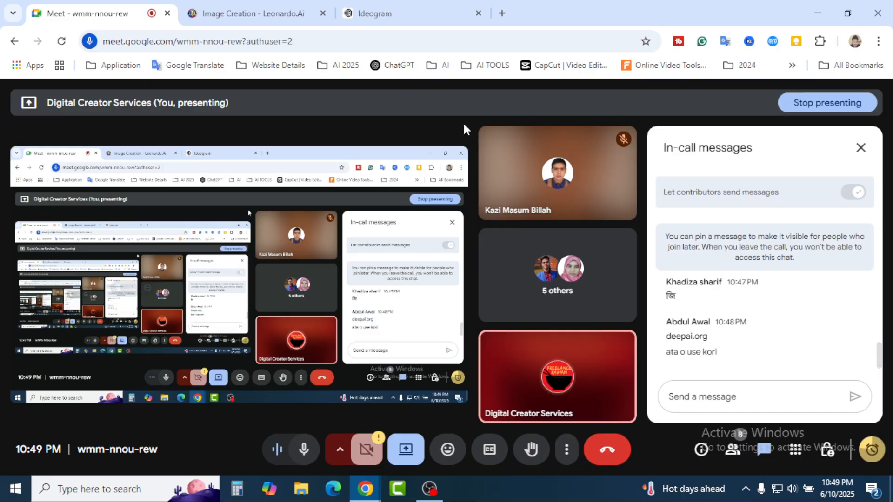
Switch to Ideogram and set the image aspect ratio to portrait 9:16.
click(396, 7)
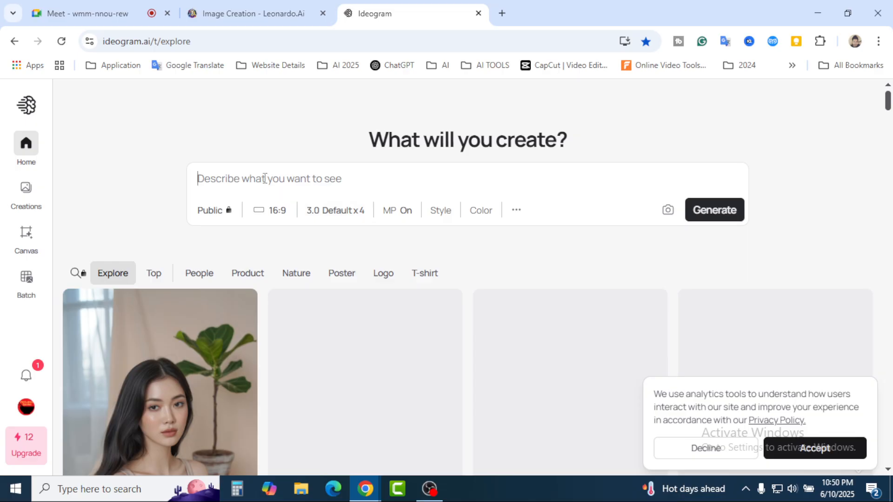
click(273, 221)
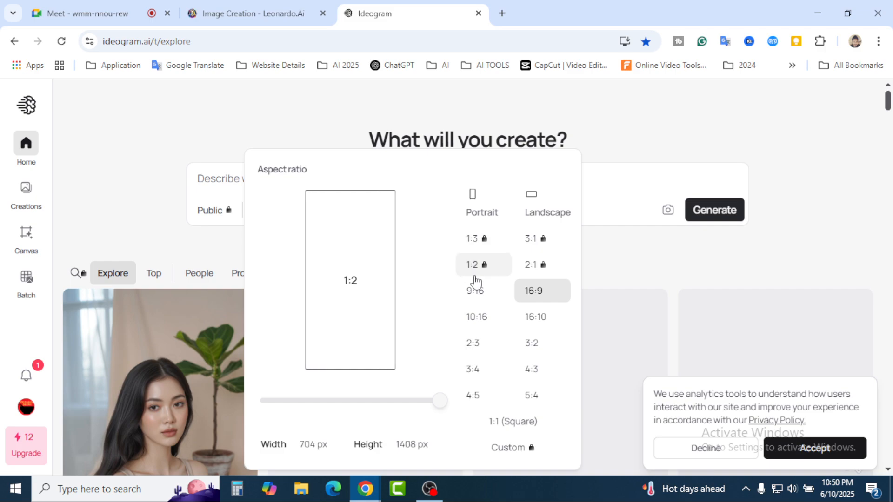
click(475, 294)
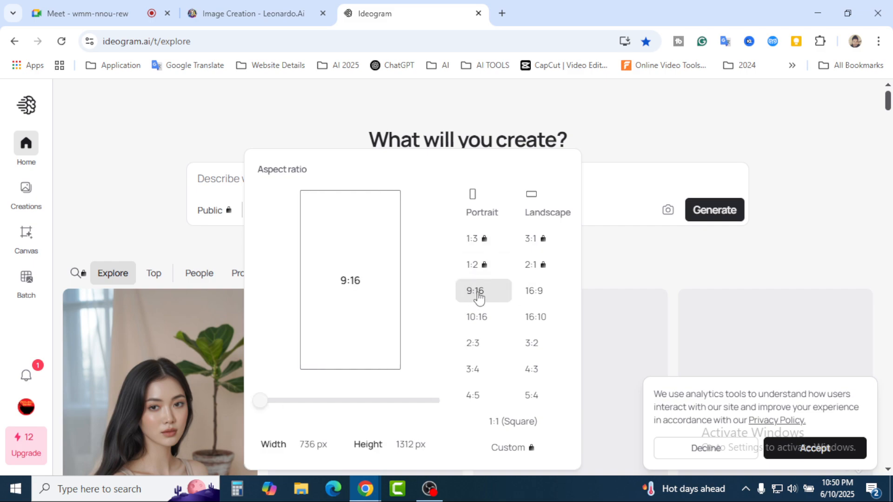
click(538, 294)
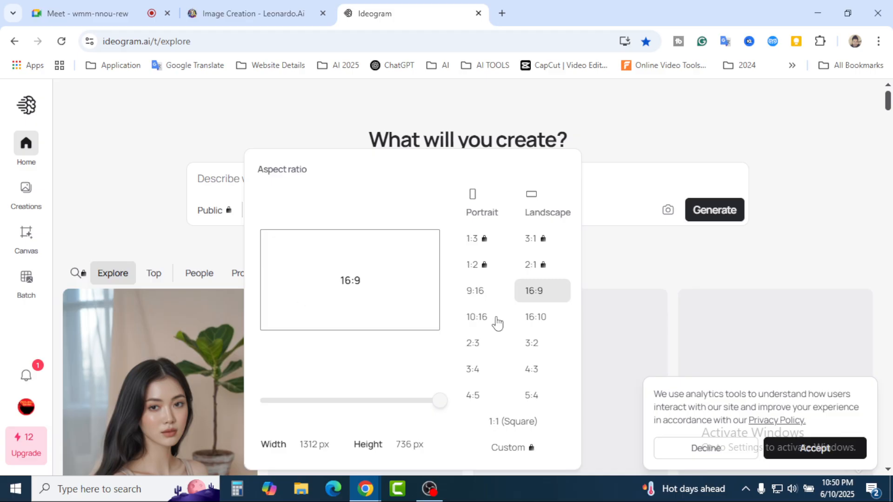
click(477, 291)
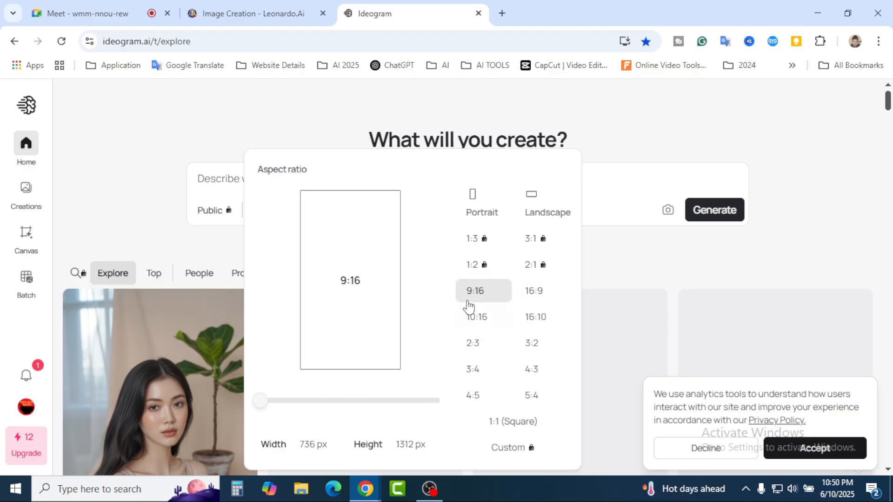
click(579, 139)
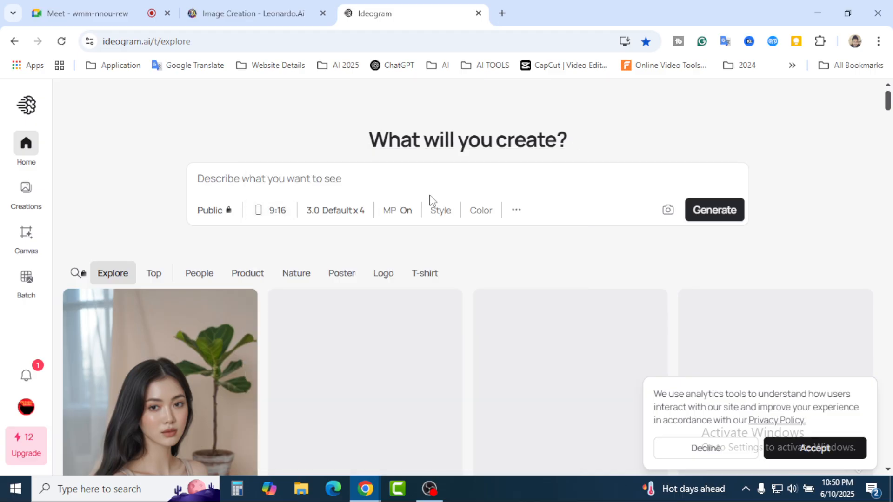
Look through the Explore gallery of sample images on Ideogram's home page.
scroll(562, 258, down, 5)
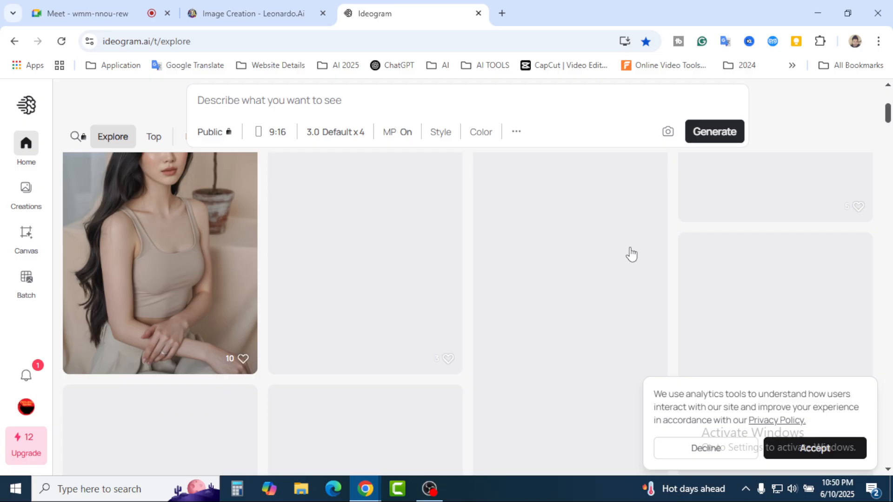
scroll(651, 274, down, 3)
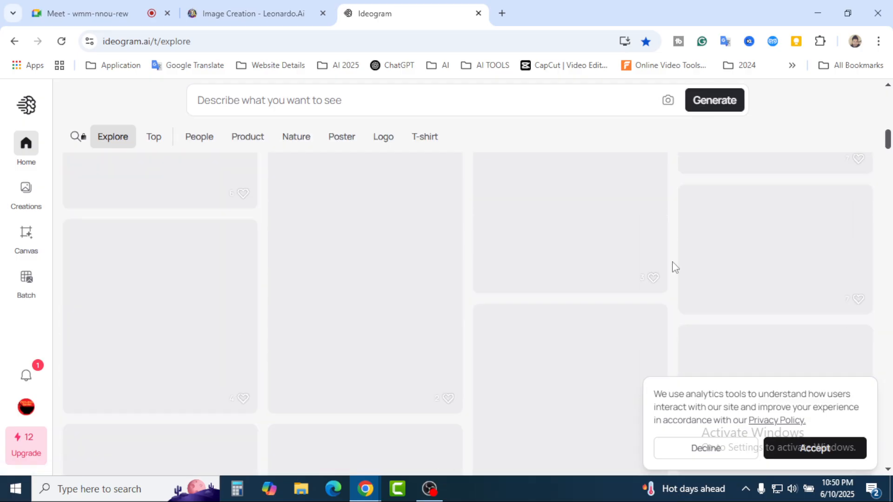
scroll(675, 268, down, 6)
scroll(675, 268, up, 5)
scroll(676, 268, down, 4)
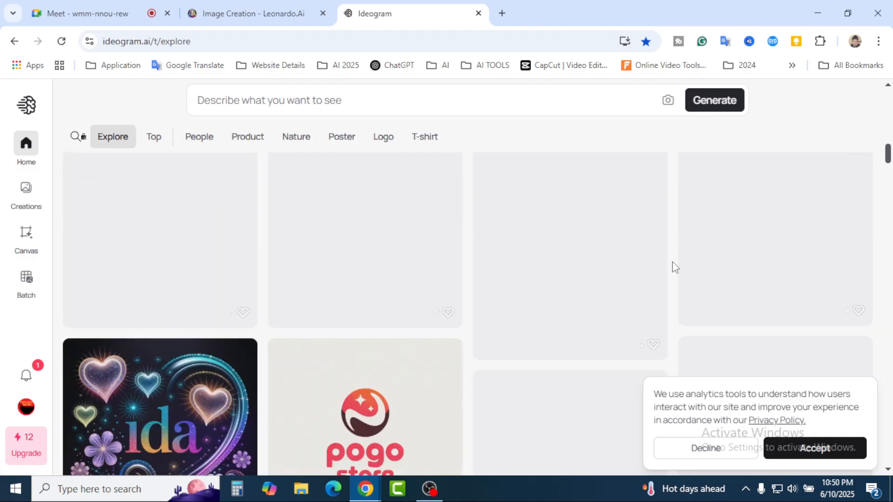
scroll(675, 268, down, 2)
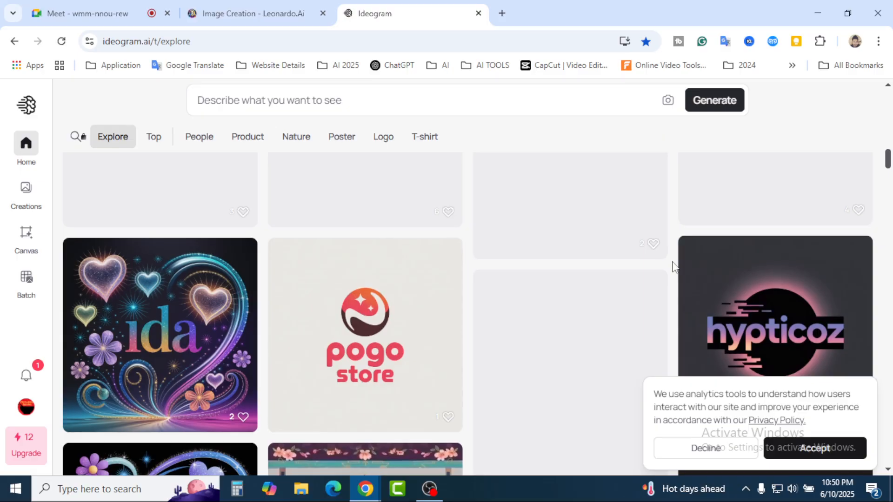
scroll(673, 268, up, 5)
Return to Leonardo.Ai and browse the generation history from the cat chef images back through the 3 June 2025 children's illustrations.
click(226, 9)
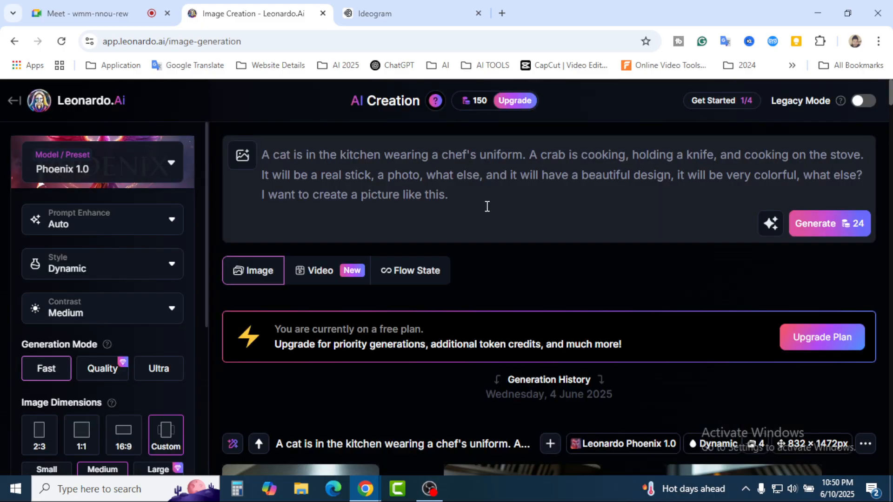
scroll(575, 222, down, 4)
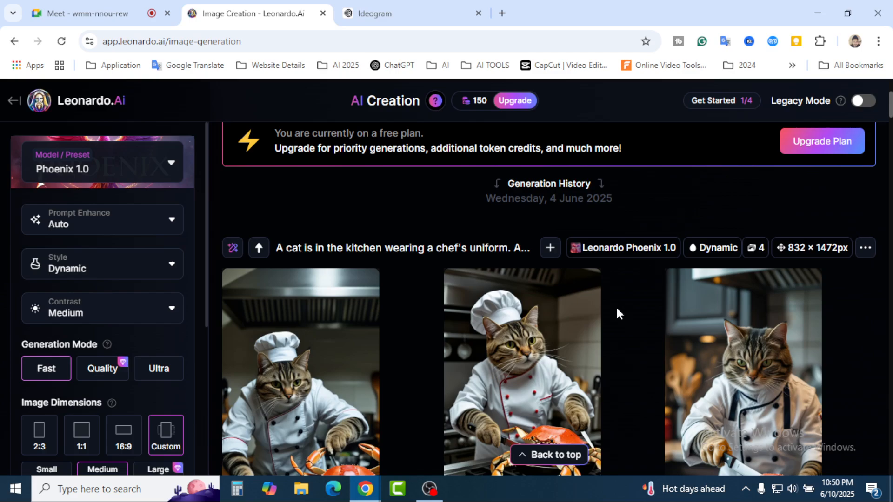
scroll(617, 305, down, 3)
scroll(621, 325, up, 2)
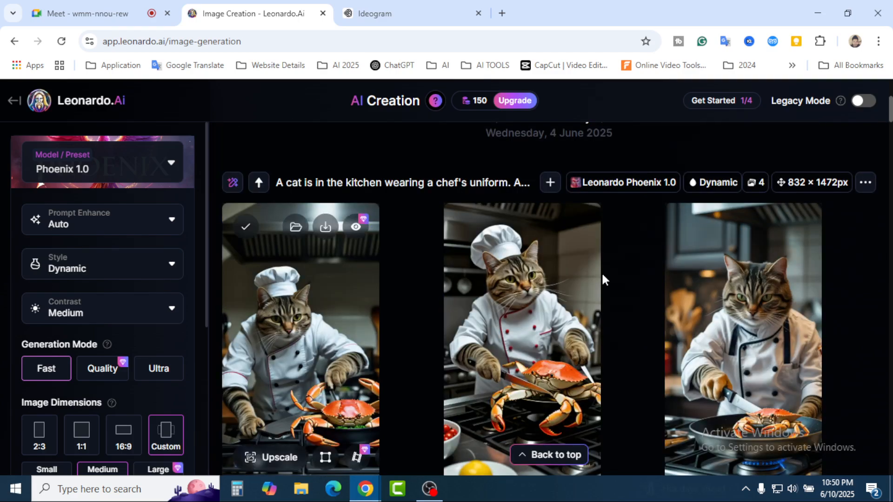
scroll(632, 289, up, 5)
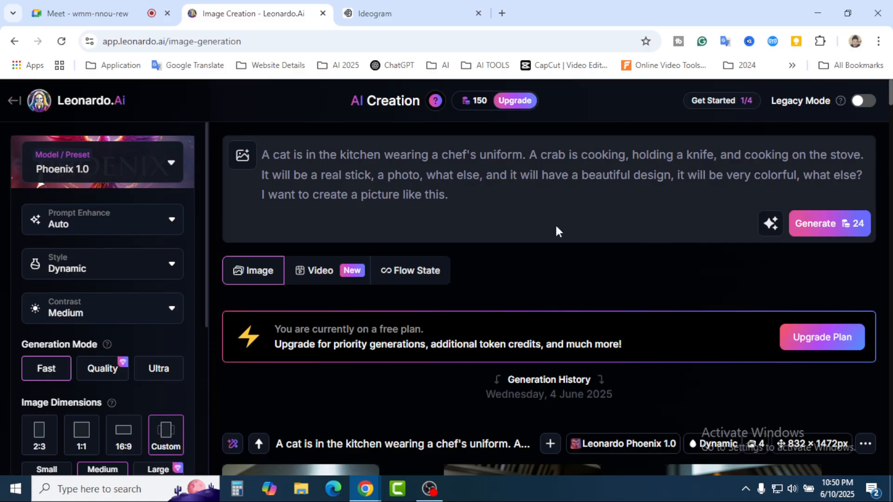
scroll(597, 326, down, 10)
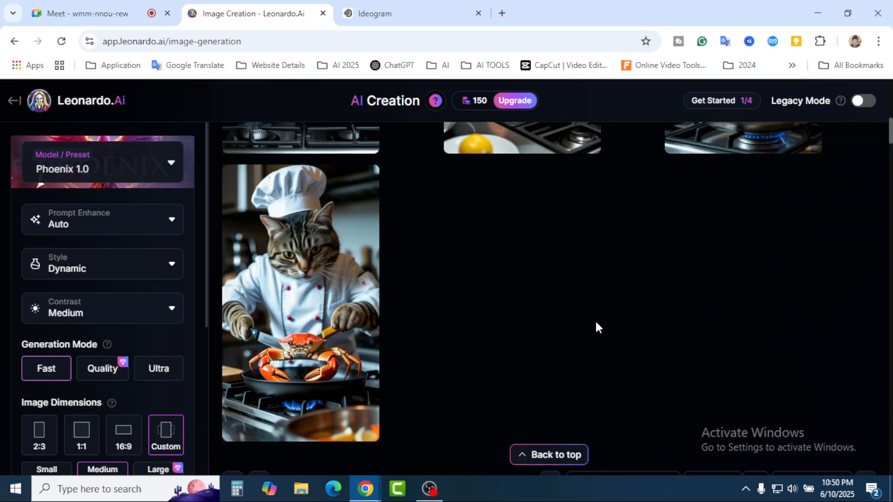
scroll(597, 327, down, 5)
scroll(595, 320, down, 10)
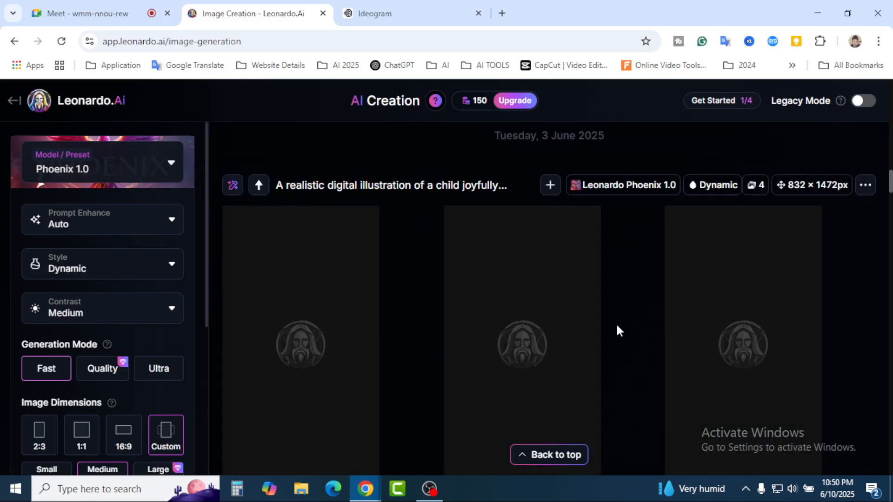
scroll(617, 326, down, 10)
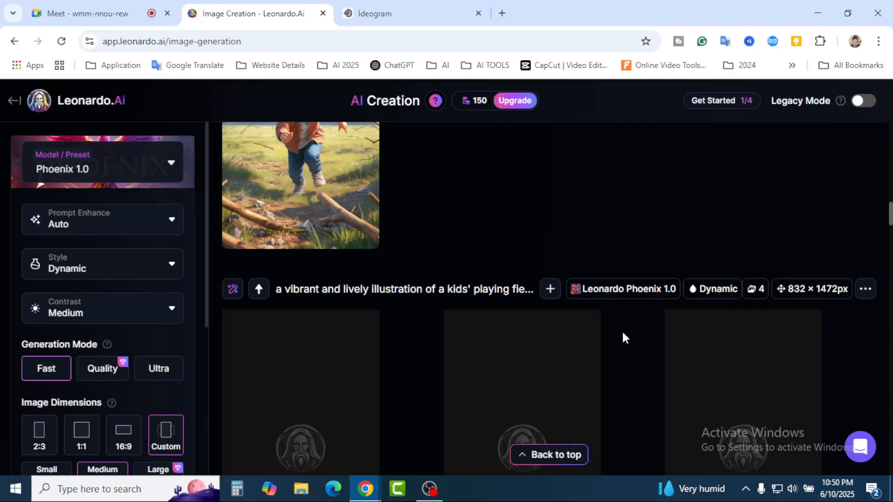
scroll(621, 330, down, 5)
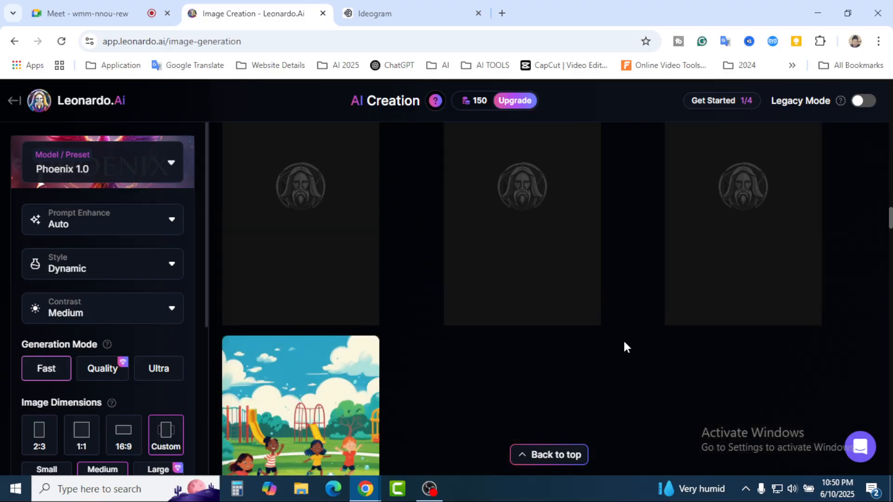
scroll(623, 339, down, 4)
scroll(624, 347, down, 3)
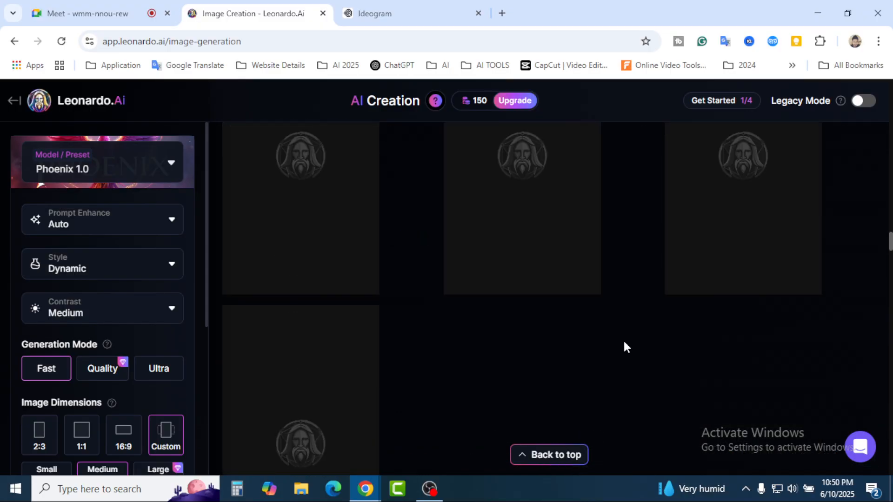
Examine the generated images of the cat eating roast chicken and the children's playground illustrations in the generation history.
scroll(623, 367, down, 6)
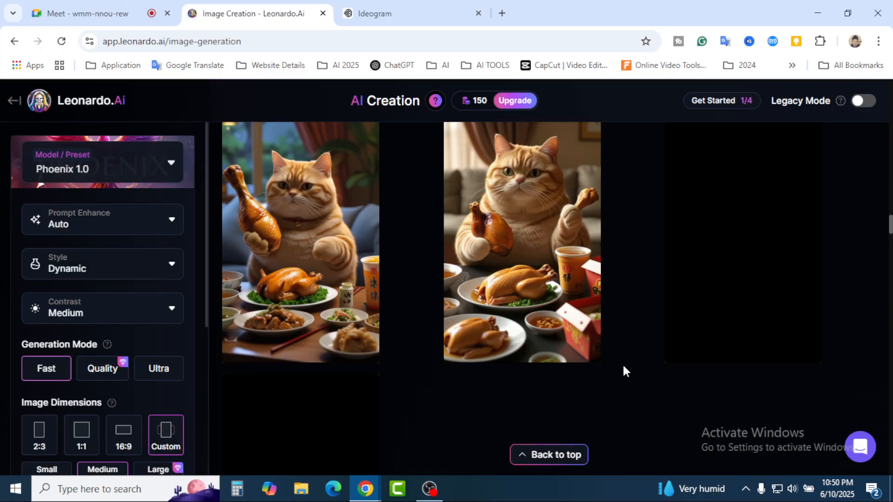
scroll(623, 367, up, 3)
scroll(623, 367, down, 4)
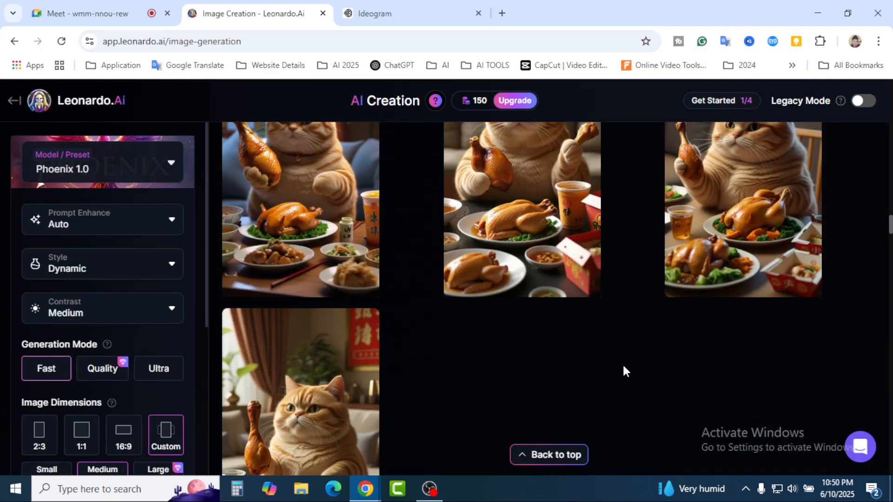
scroll(623, 366, up, 1)
scroll(623, 368, up, 1)
scroll(624, 369, down, 5)
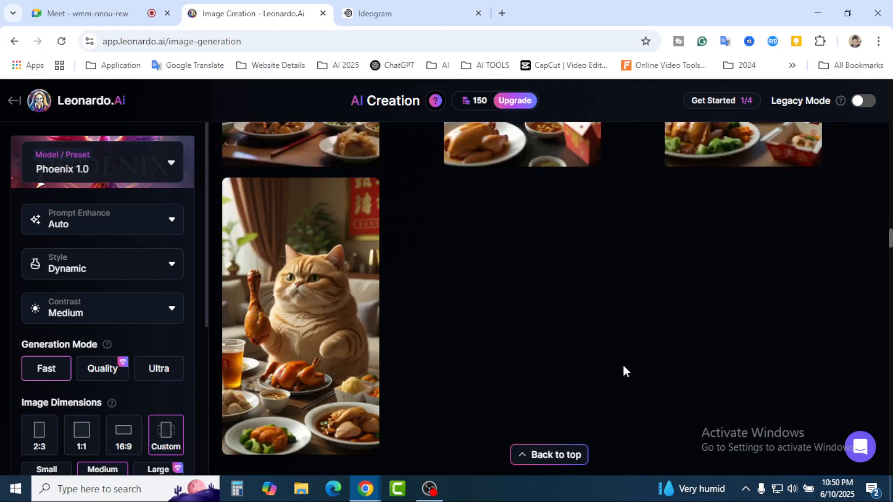
scroll(624, 370, up, 4)
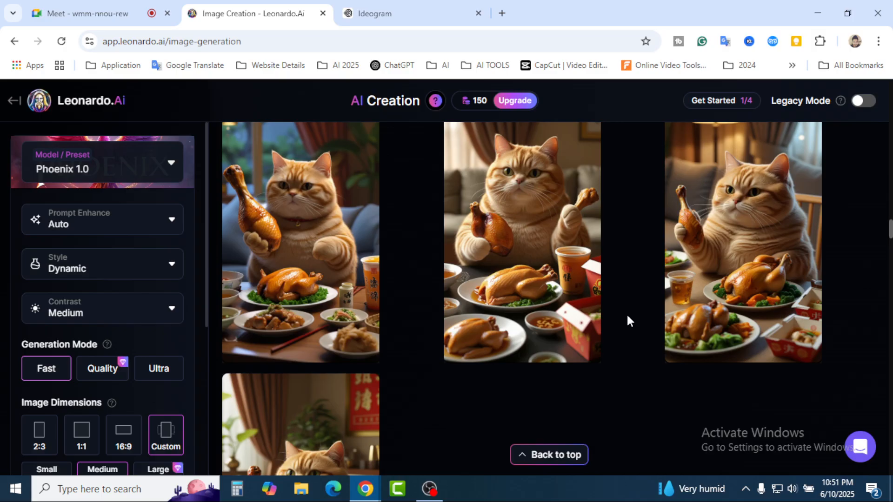
scroll(628, 321, down, 5)
scroll(625, 328, up, 4)
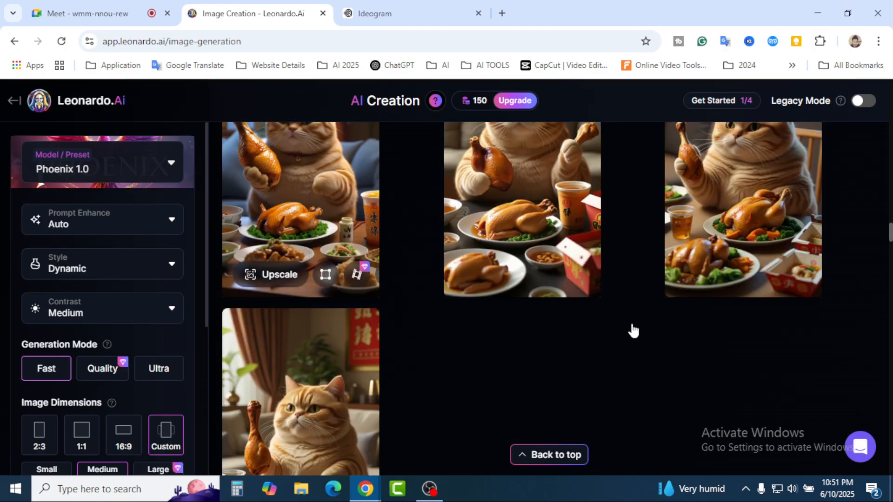
scroll(630, 293, up, 5)
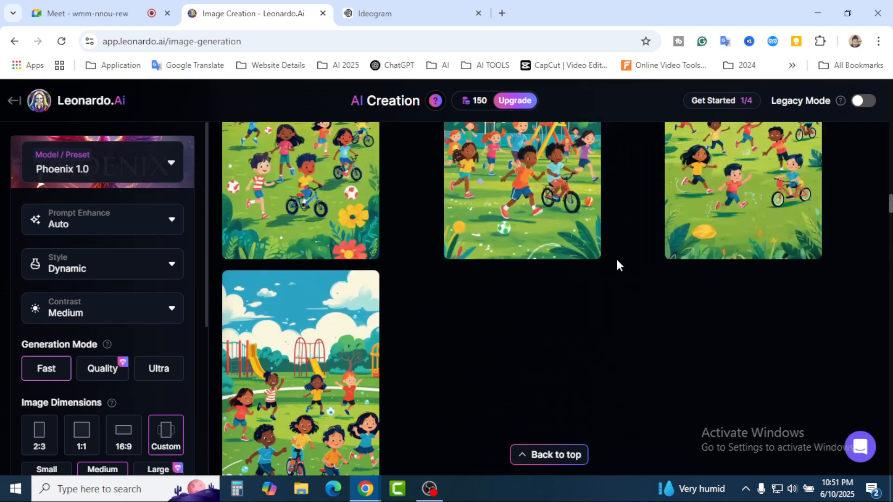
scroll(618, 303, up, 10)
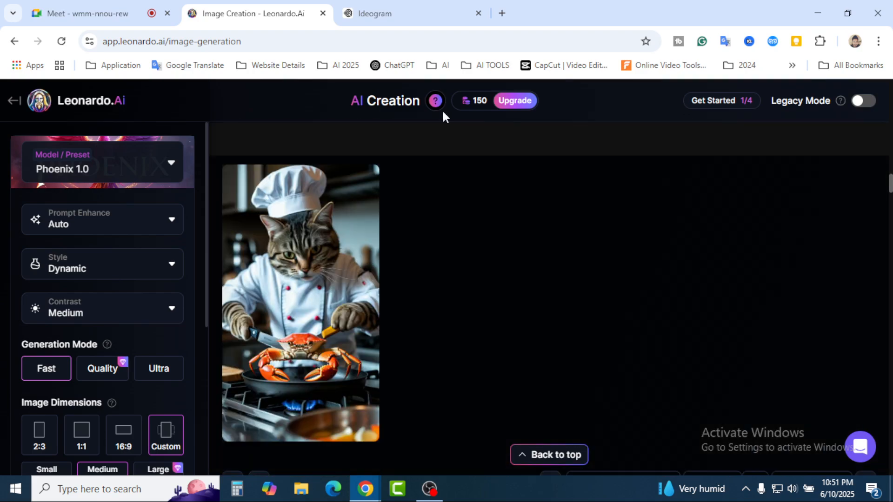
Close the Ideogram and Leonardo.Ai tabs to return to the Google Meet call.
click(406, 7)
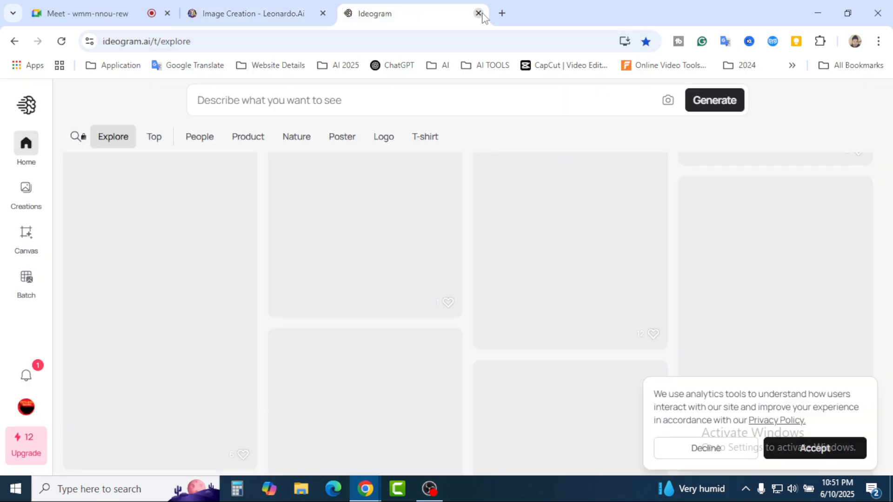
key(ctrl+w)
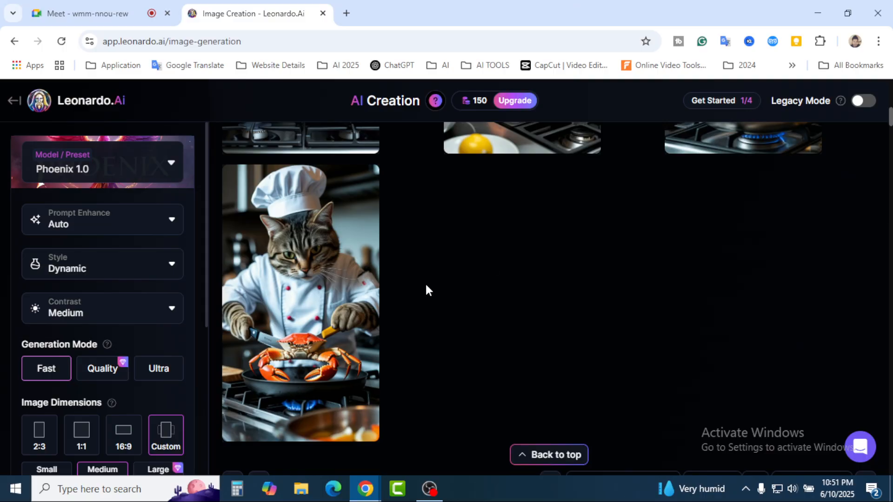
scroll(445, 307, up, 5)
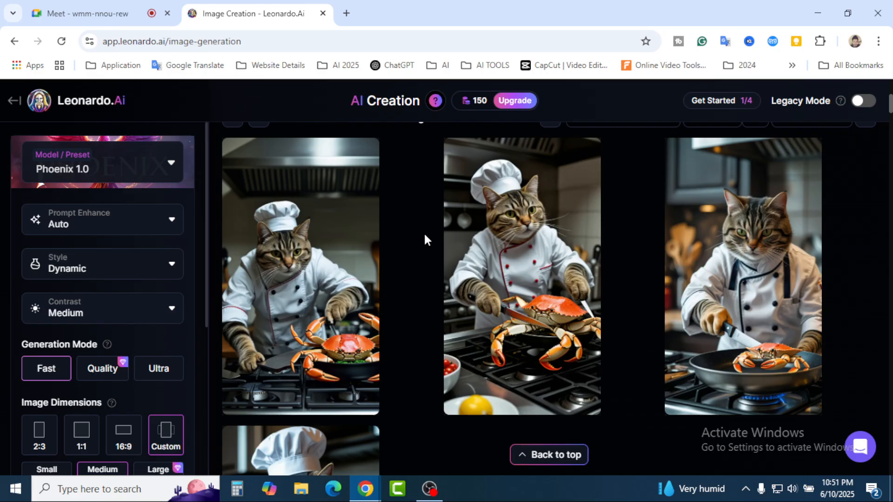
scroll(423, 233, up, 6)
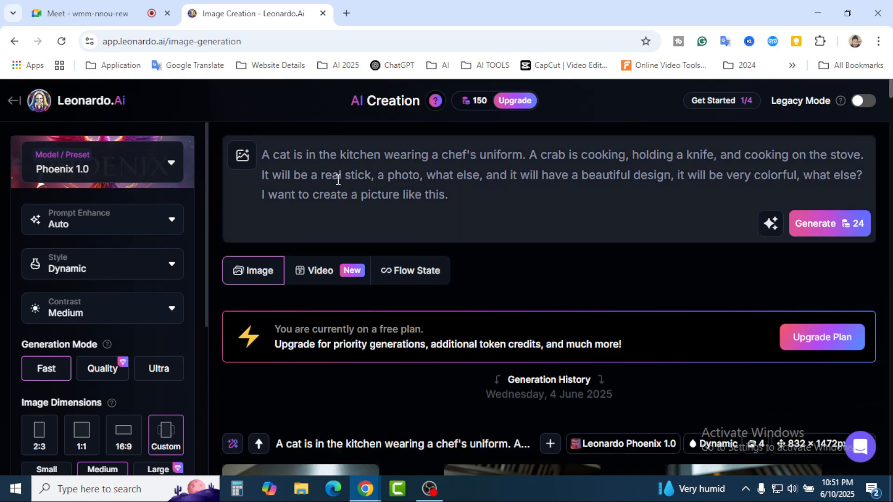
click(323, 14)
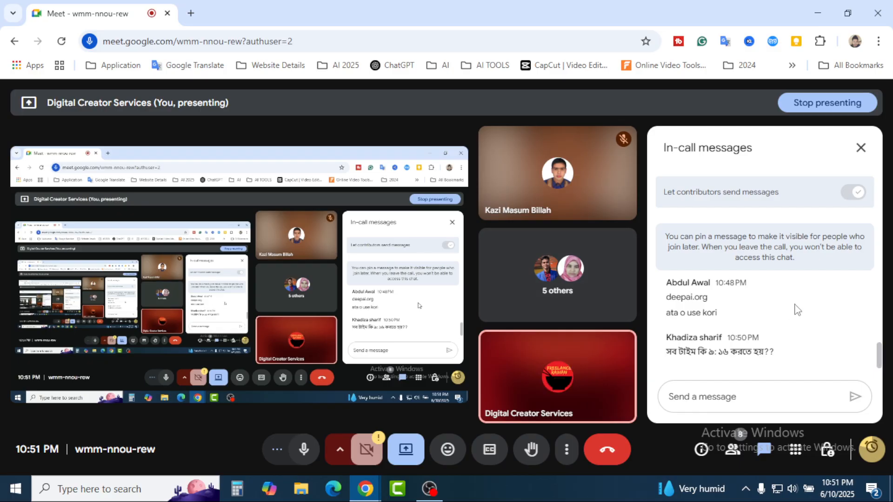
Highlight and read the newest Meet chat question about using the 9:16 ratio, and clear the text selection.
double_click(672, 353)
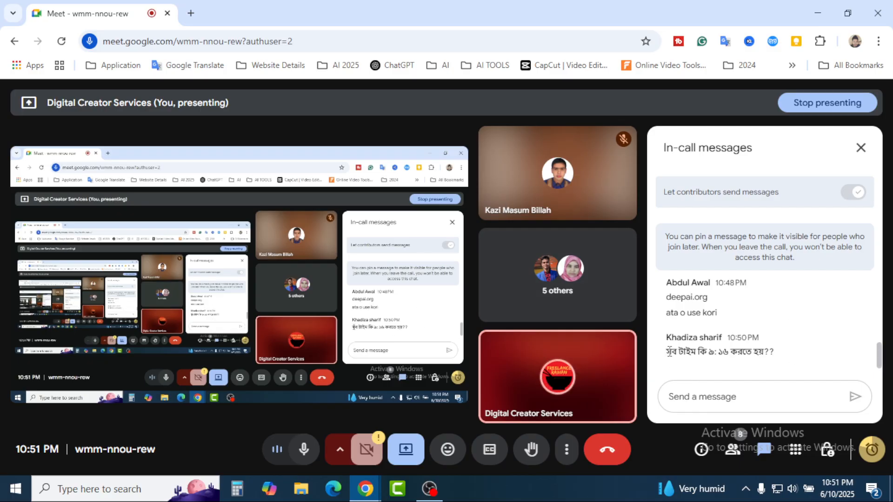
drag(688, 354, 783, 359)
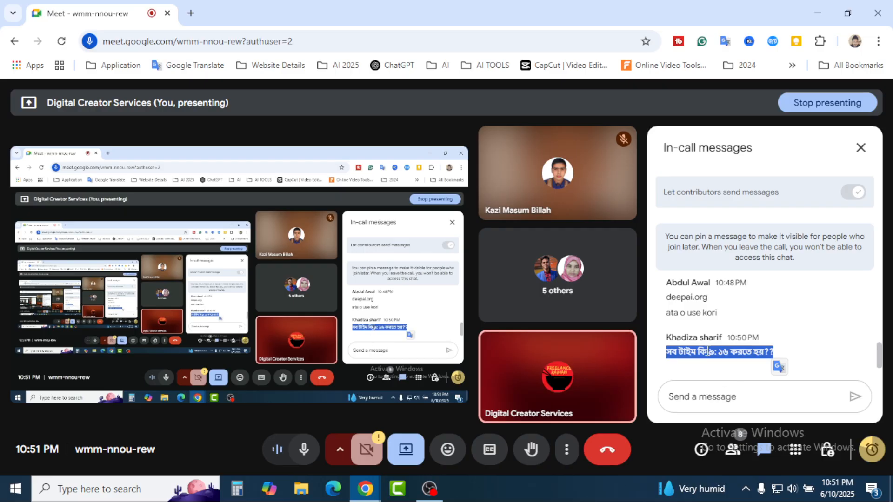
click(707, 352)
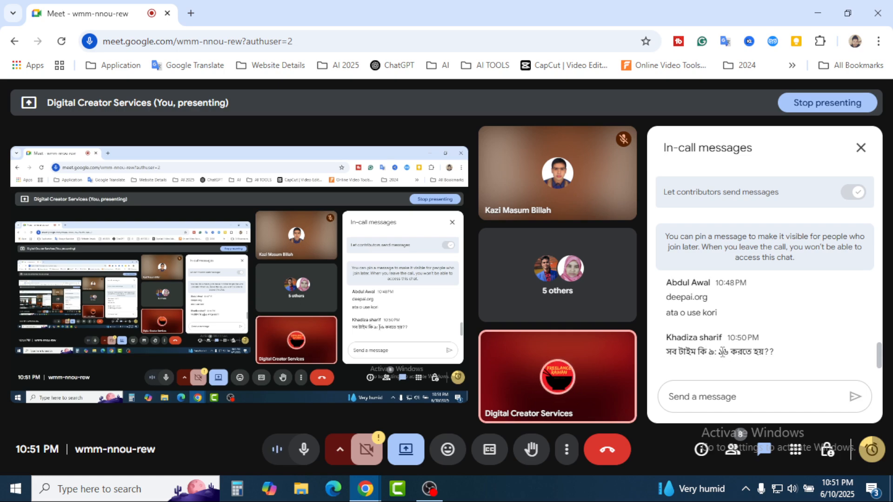
drag(709, 352, 730, 355)
click(736, 356)
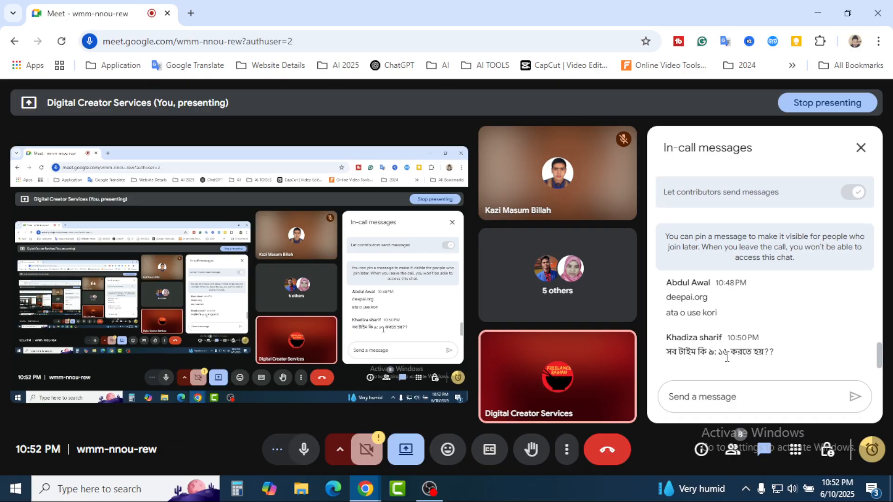
Reread the Meet chat question about the 9:16 ratio, marking the ratio within the message.
drag(774, 351, 666, 355)
click(701, 352)
drag(707, 352, 732, 353)
click(743, 355)
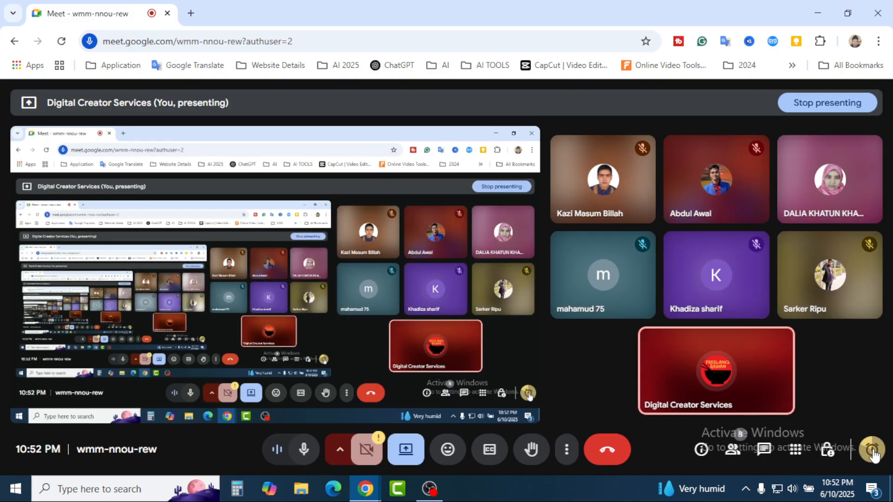
Check the call's remaining time, and read the newest participant replies in the Meet chat.
click(873, 454)
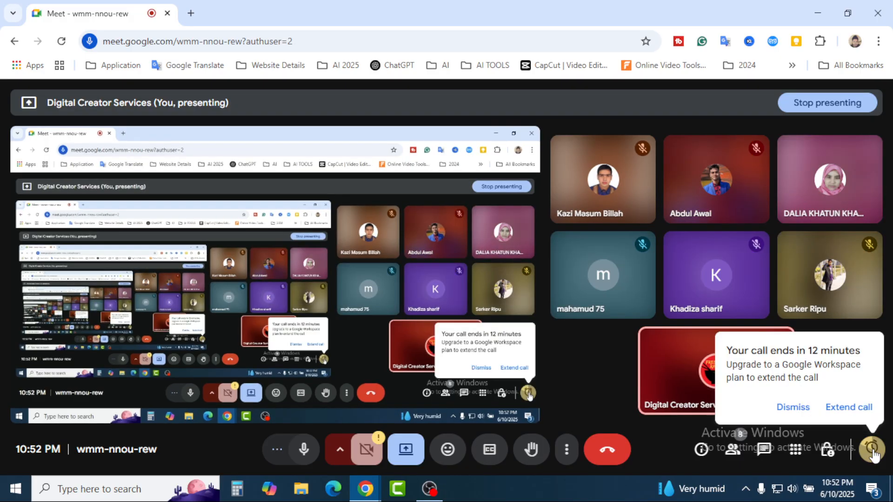
click(792, 409)
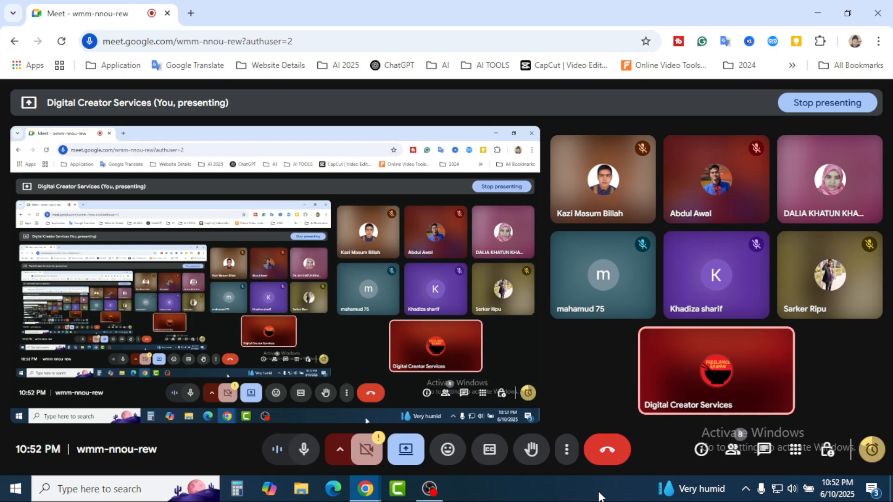
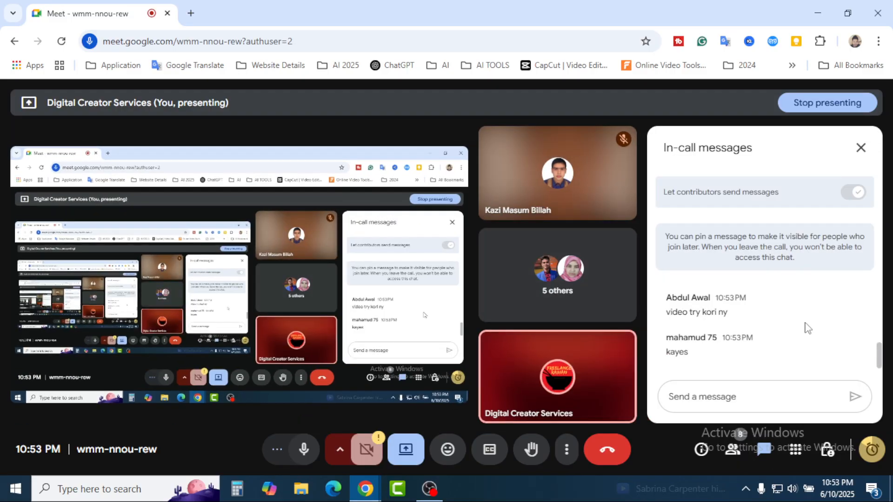
scroll(785, 352, up, 2)
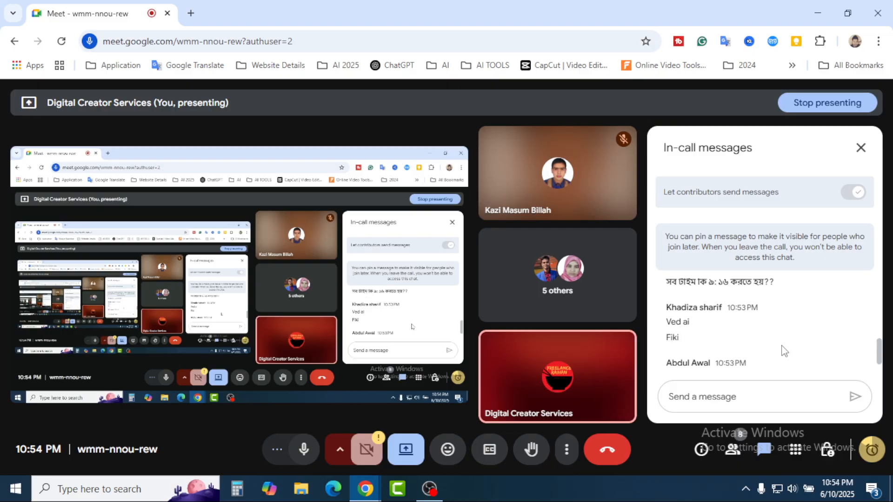
scroll(785, 351, down, 2)
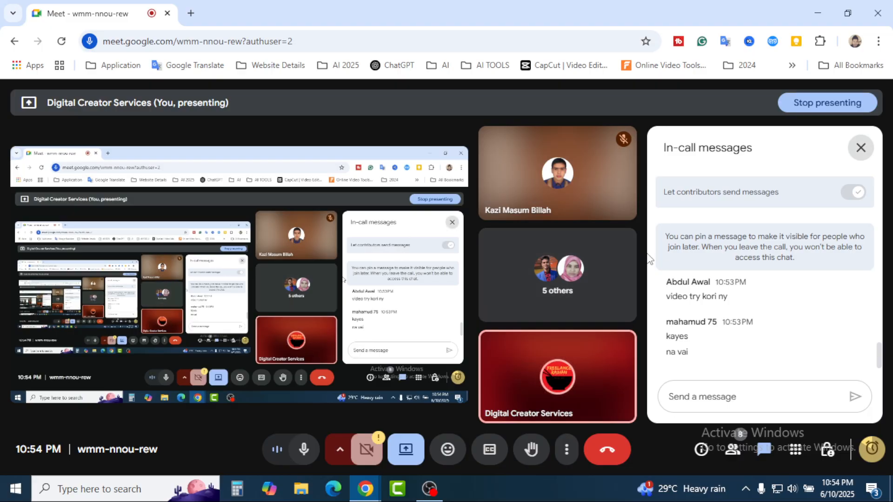
key(Escape)
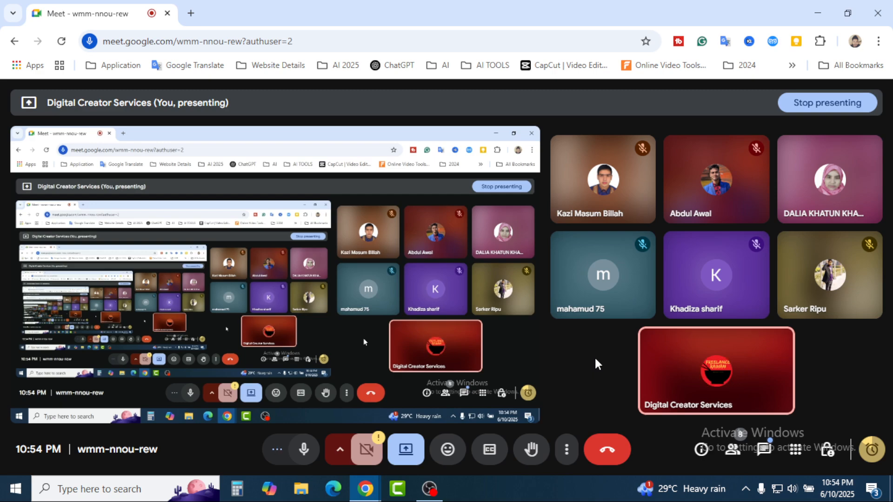
Open veed.io in a new browser tab, visiting the Meet call while the workspace loads.
click(191, 10)
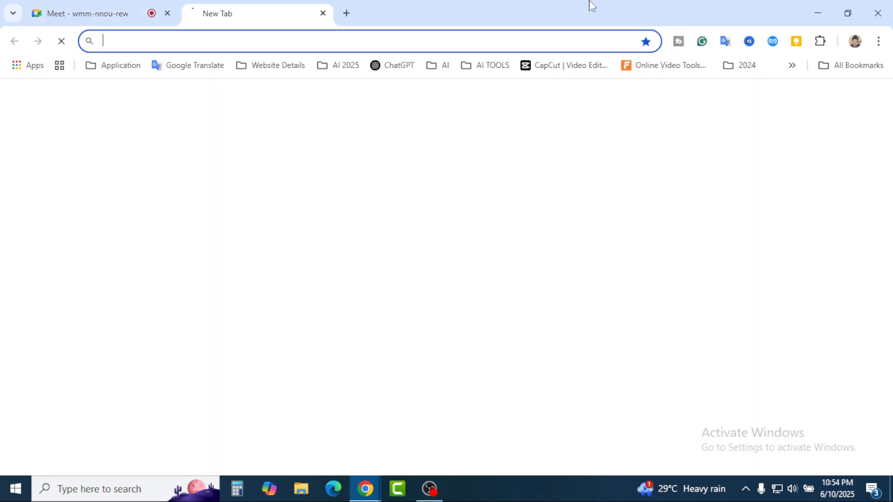
click(437, 251)
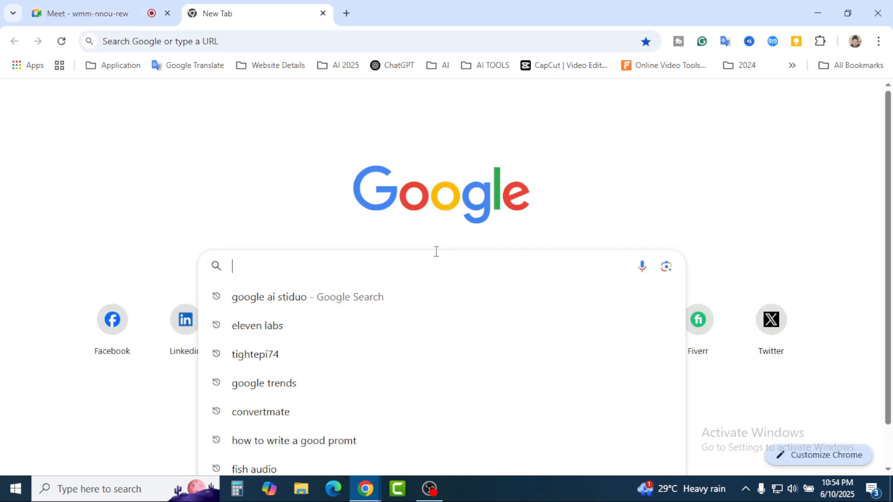
text(vee)
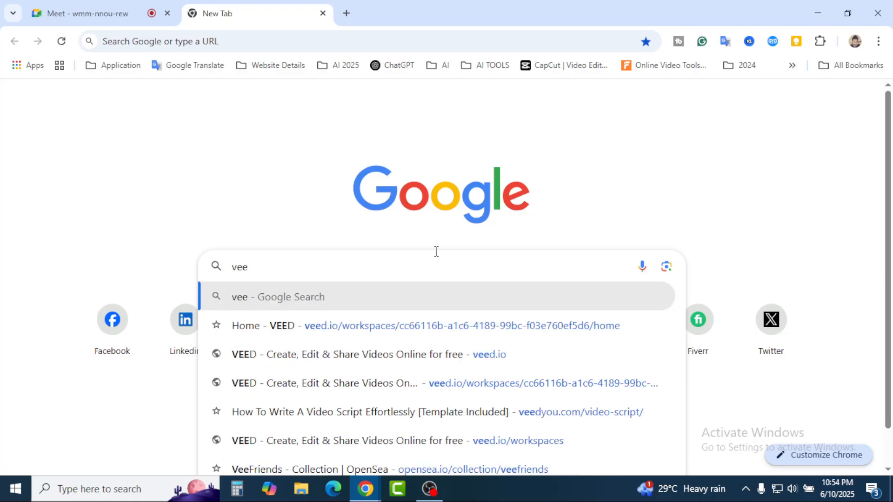
click(395, 355)
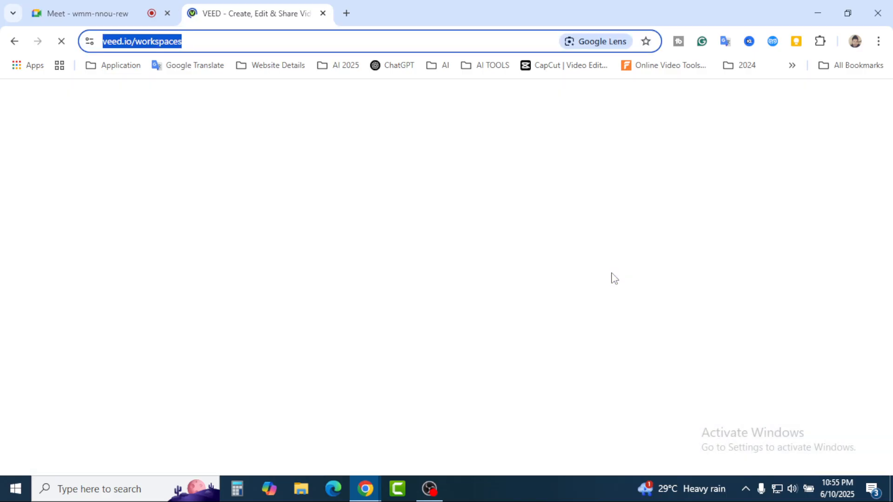
click(82, 17)
click(100, 14)
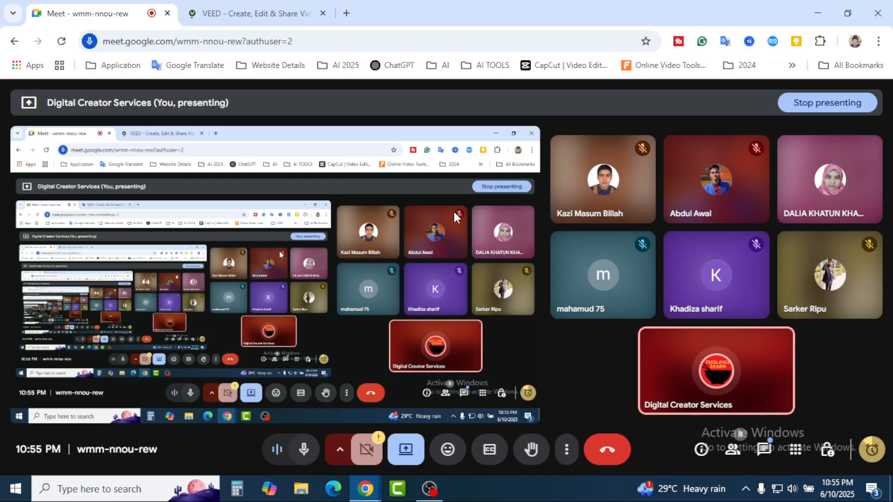
click(257, 9)
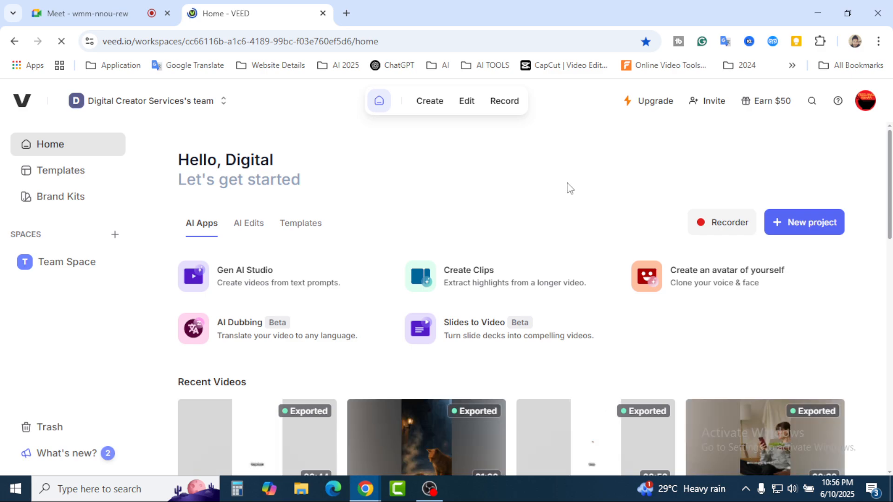
Browse the recent videos on the VEED home page and open Gen AI Studio.
click(117, 14)
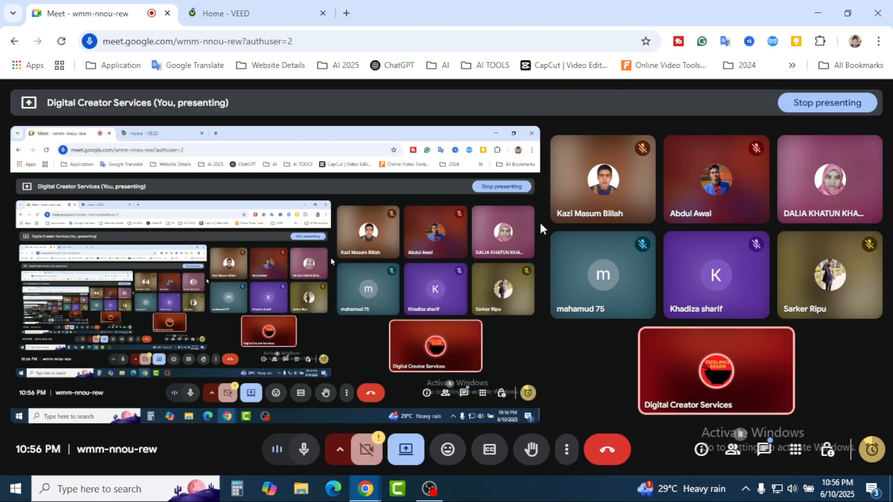
key(ctrl+Tab)
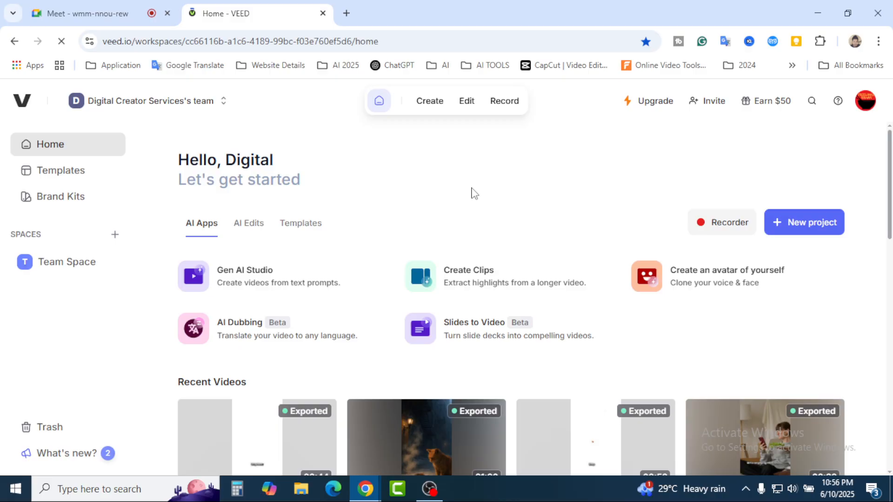
scroll(858, 301, down, 5)
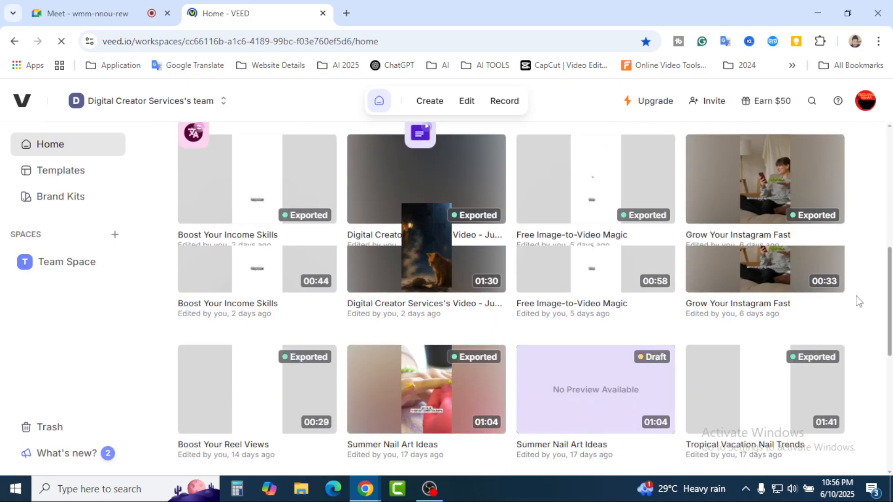
scroll(858, 301, down, 5)
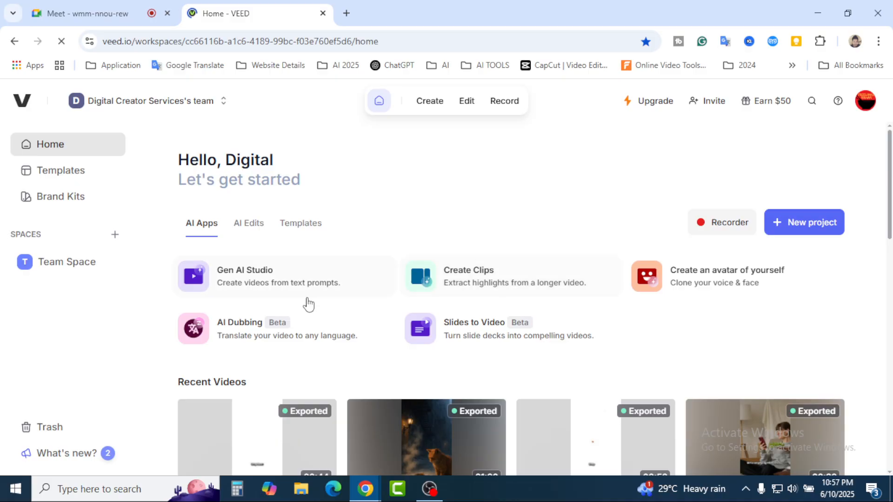
click(235, 287)
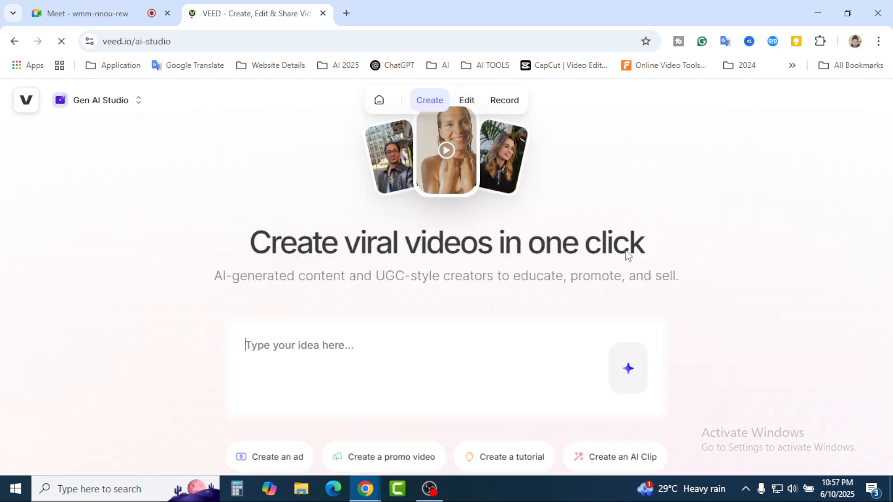
Return to the Google Meet call and check how much call time is left.
click(87, 4)
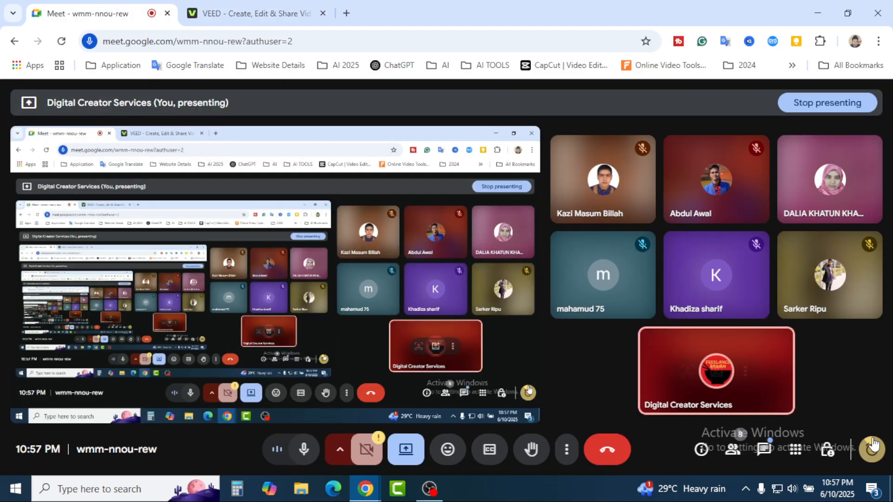
click(872, 449)
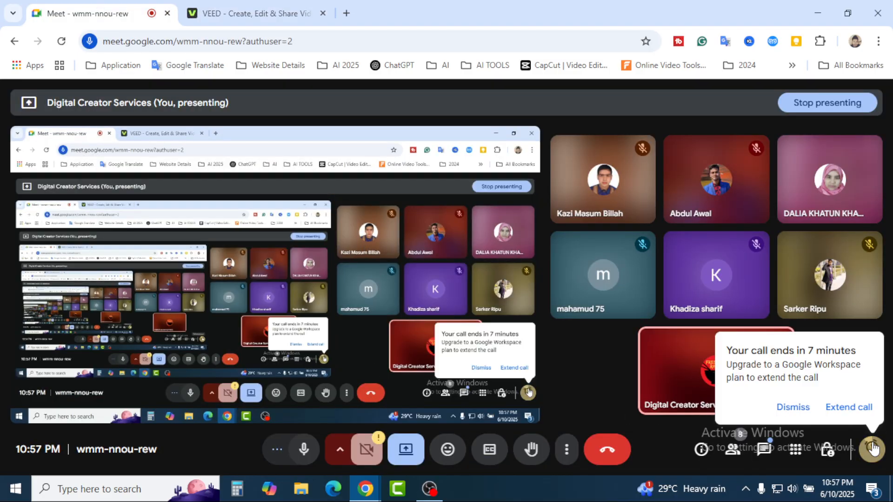
click(793, 407)
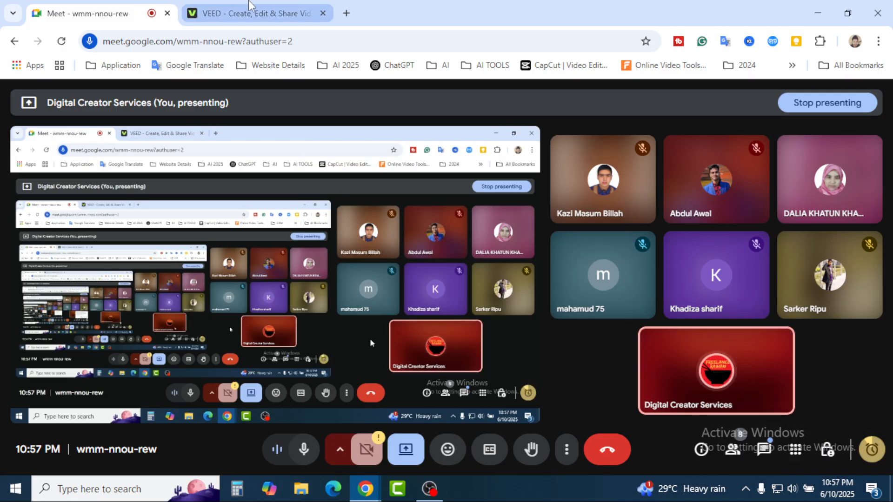
Generate a VEED video from the prompt "create a video on top 7 ai skills for students in 2025" and set its aspect ratio to Landscape (16:9).
click(251, 13)
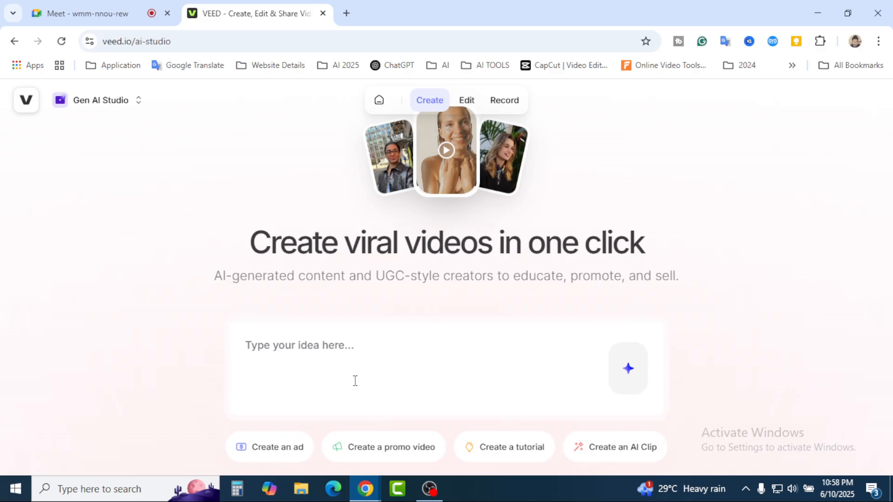
click(335, 358)
text(creat)
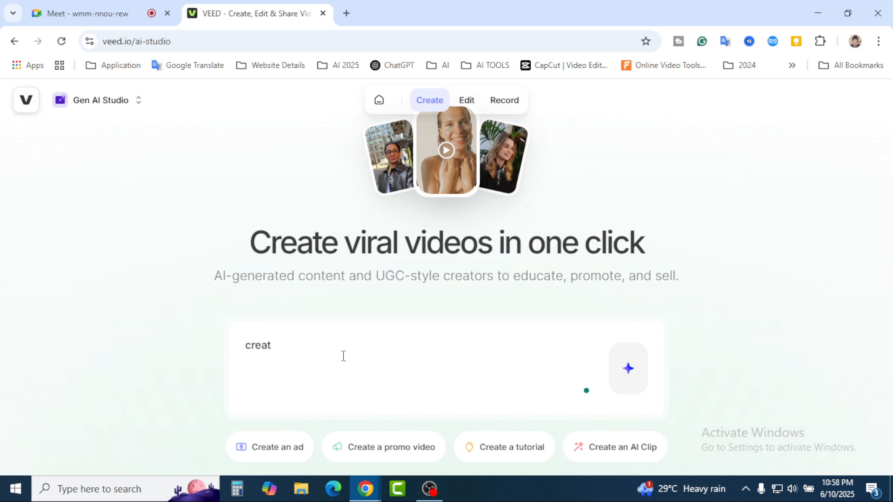
text(e a)
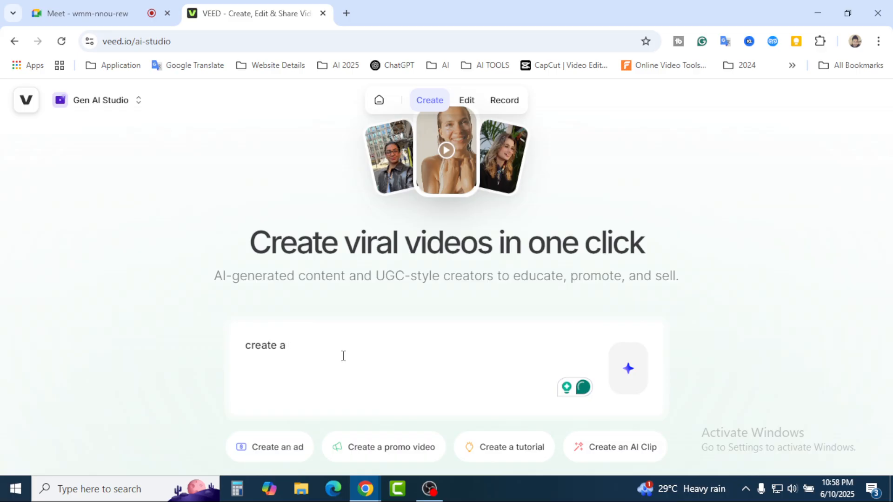
text(video)
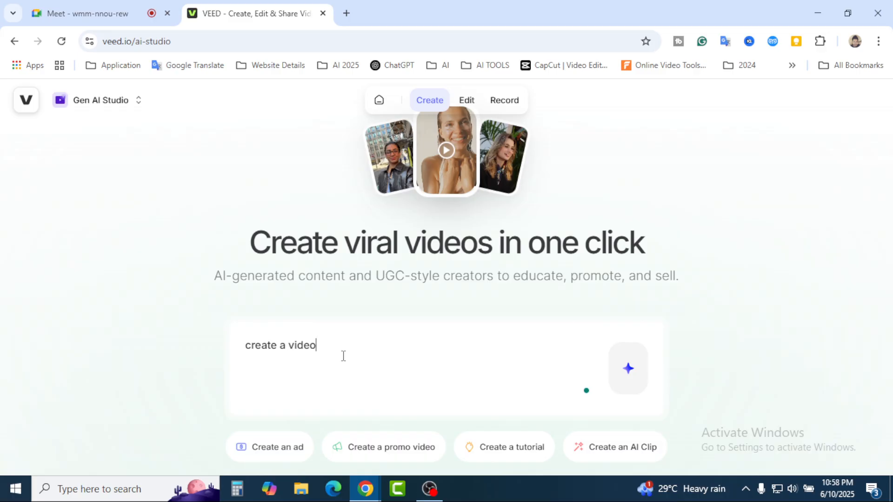
text( on top)
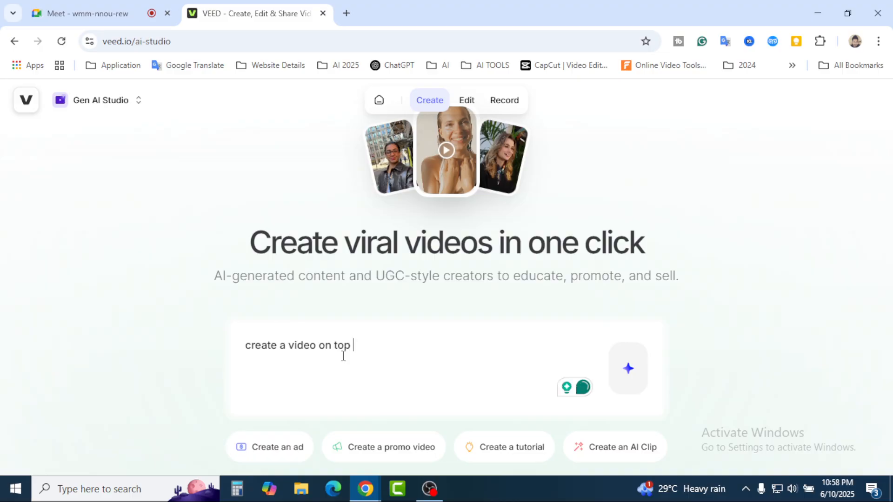
text( 7)
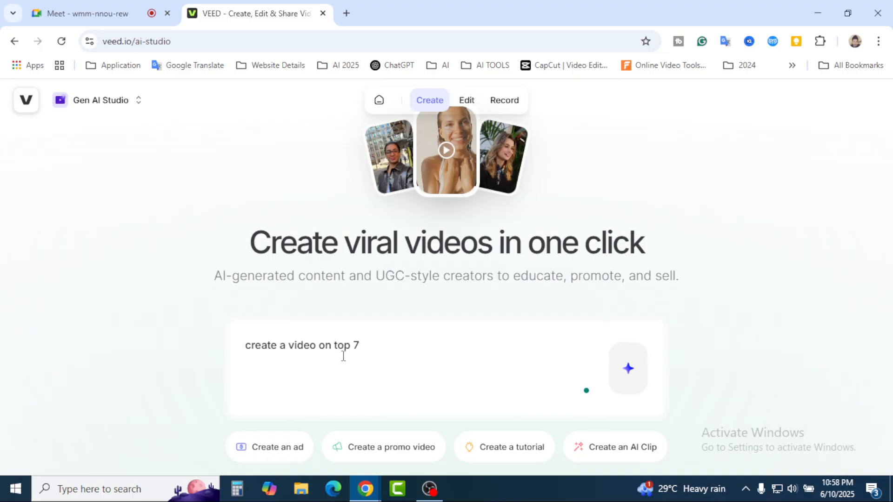
text( ai skills f)
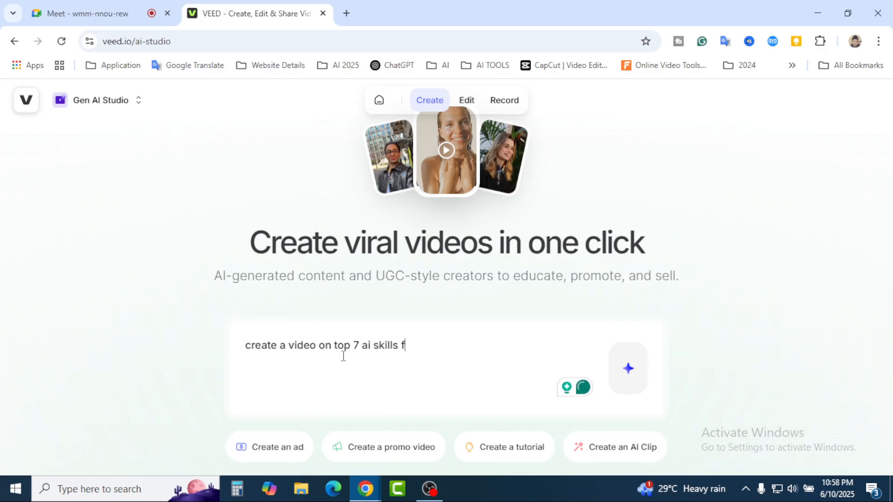
text(or st)
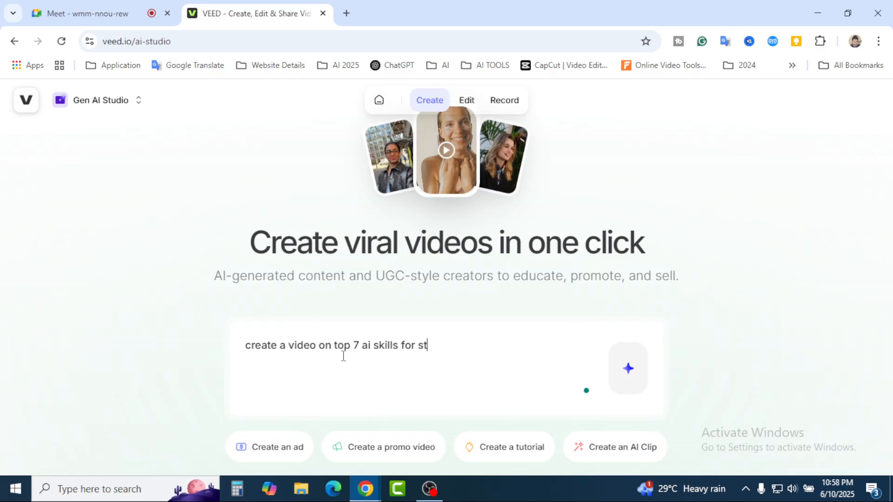
text(udents)
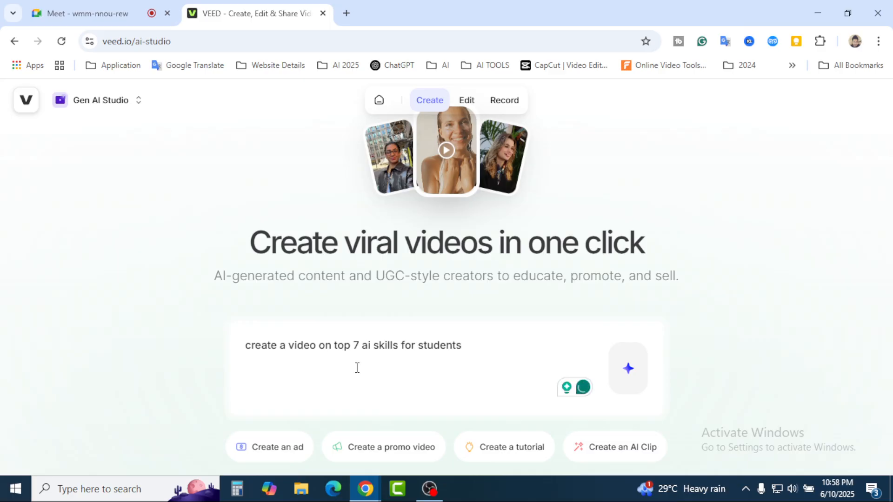
text( in)
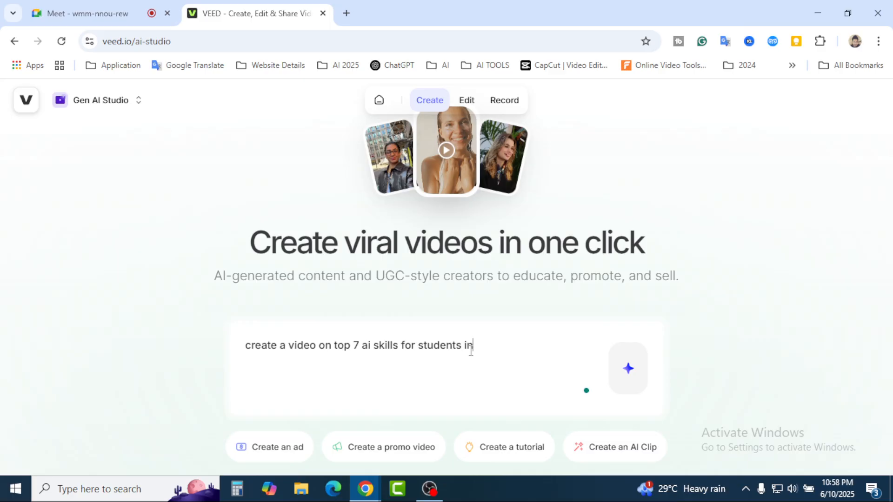
text( 2025)
click(631, 376)
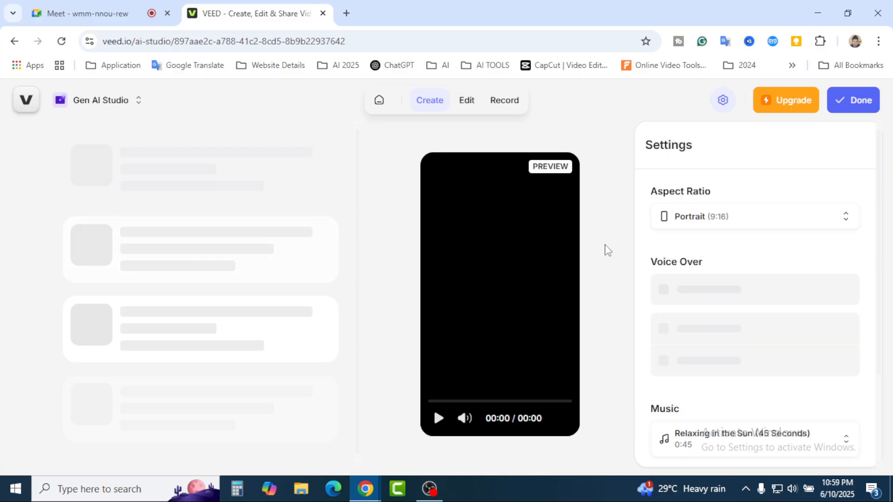
click(694, 223)
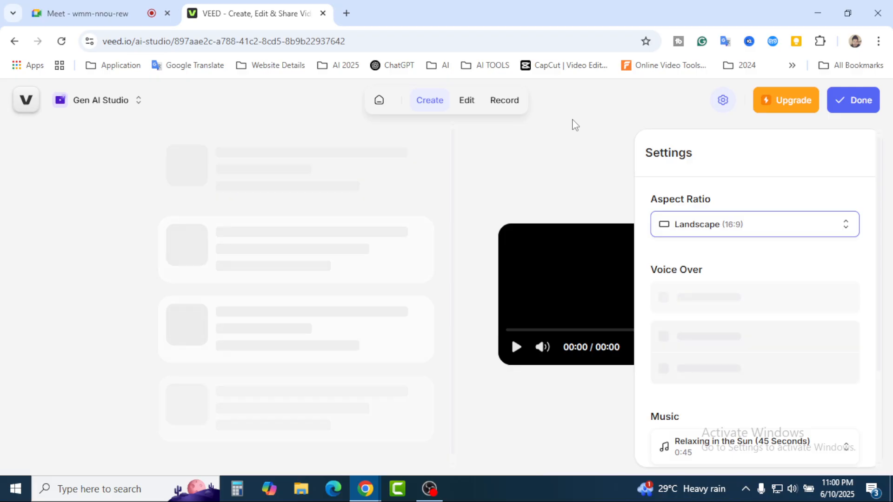
Switch back to the Google Meet call and look through the participant list.
click(67, 11)
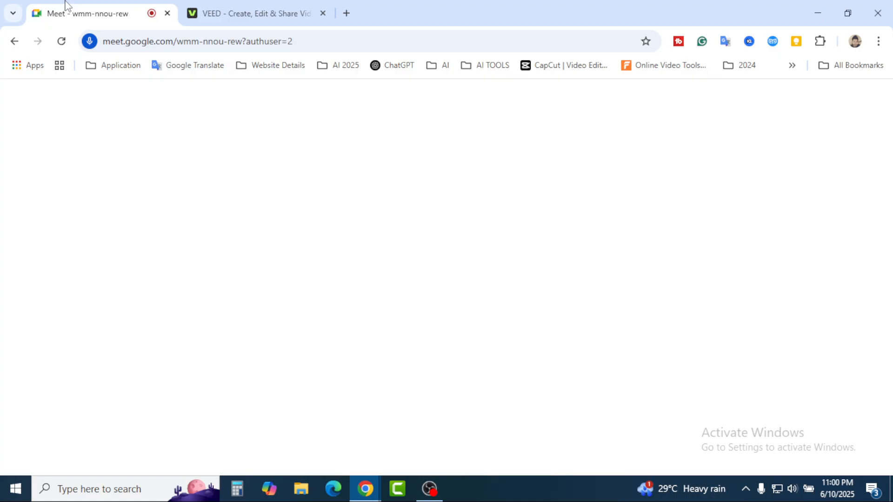
scroll(795, 342, down, 5)
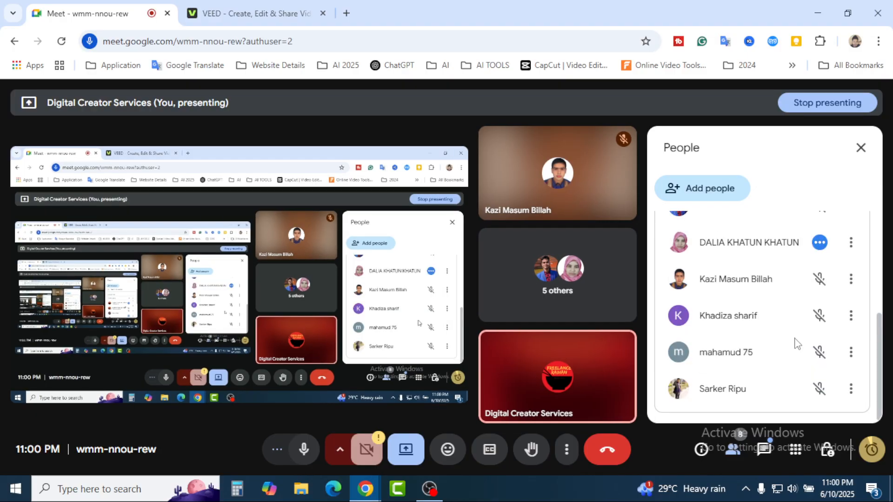
Look over the voice over, music and caption settings of the video in VEED and dismiss the error dialog.
scroll(796, 343, up, 5)
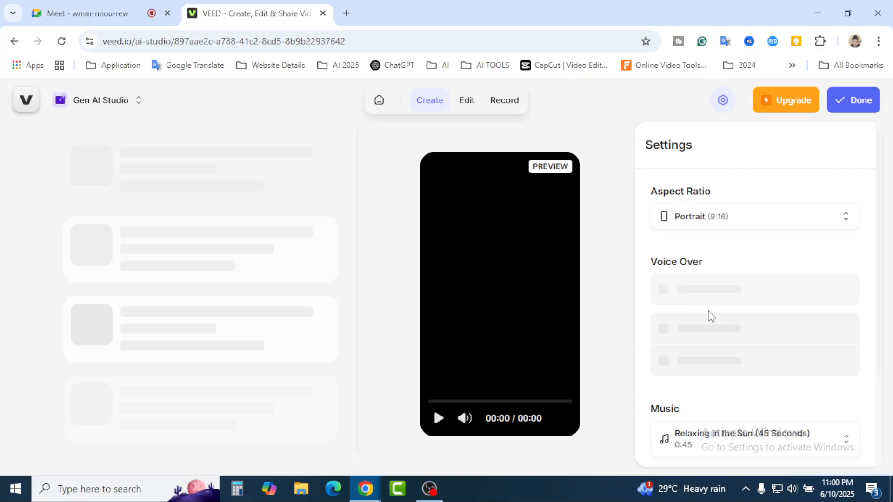
scroll(710, 316, down, 3)
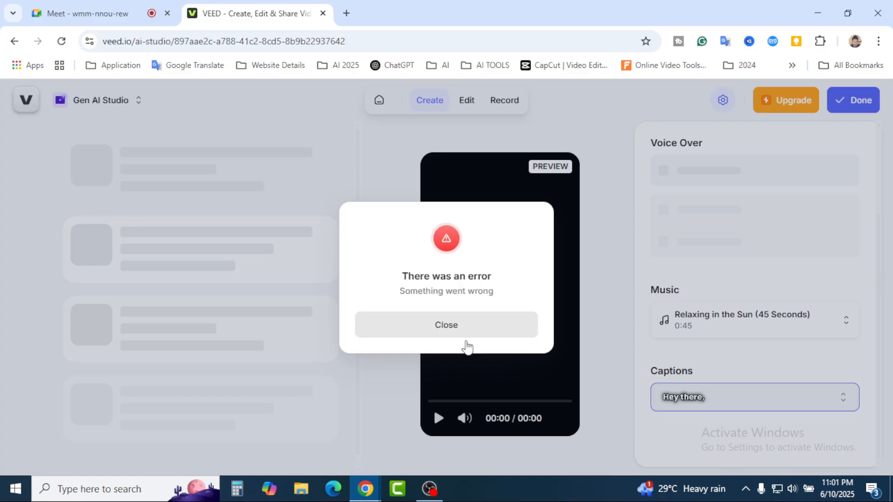
click(465, 336)
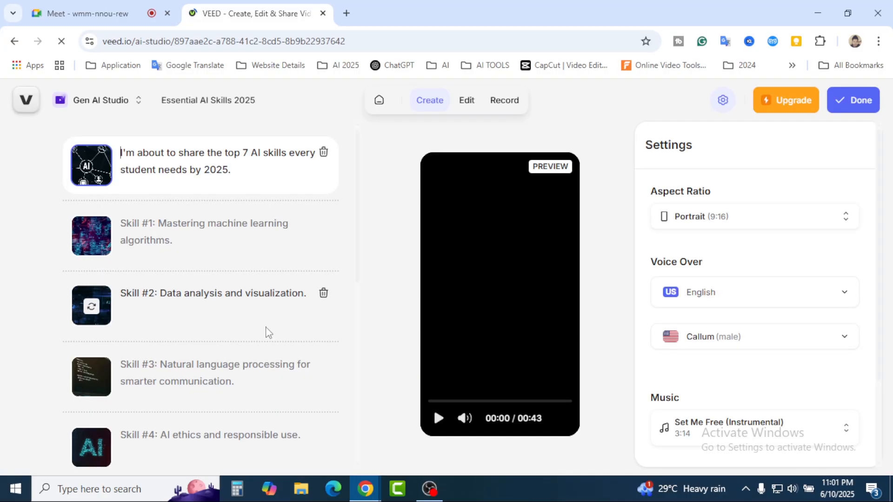
Read through the generated script scenes of the "Essential AI Skills 2025" video, from the introduction to the closing questions.
scroll(263, 279, down, 1)
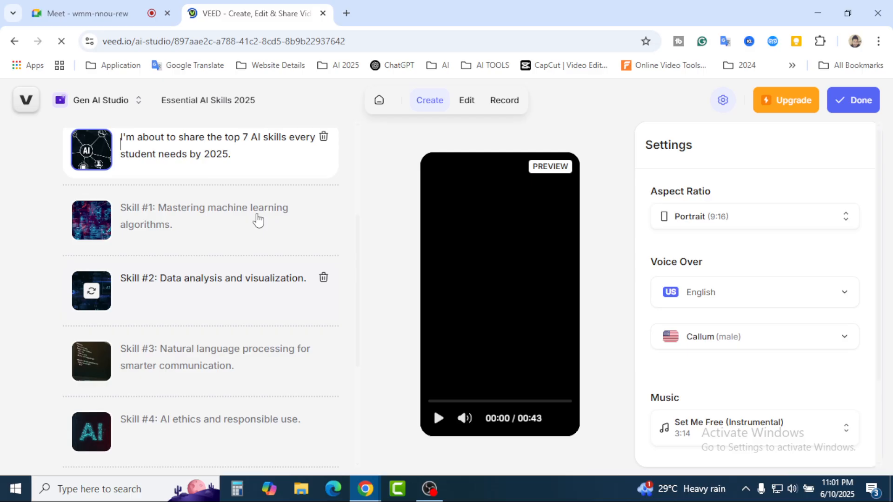
scroll(226, 304, down, 4)
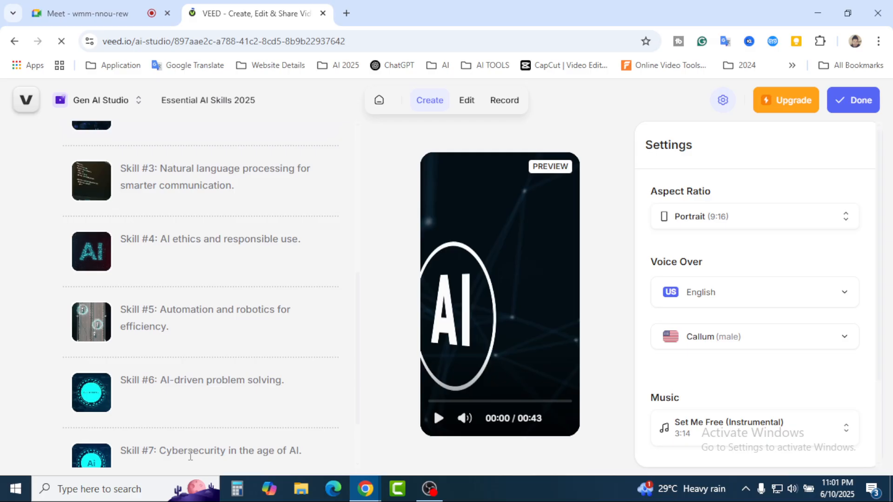
scroll(191, 455, down, 5)
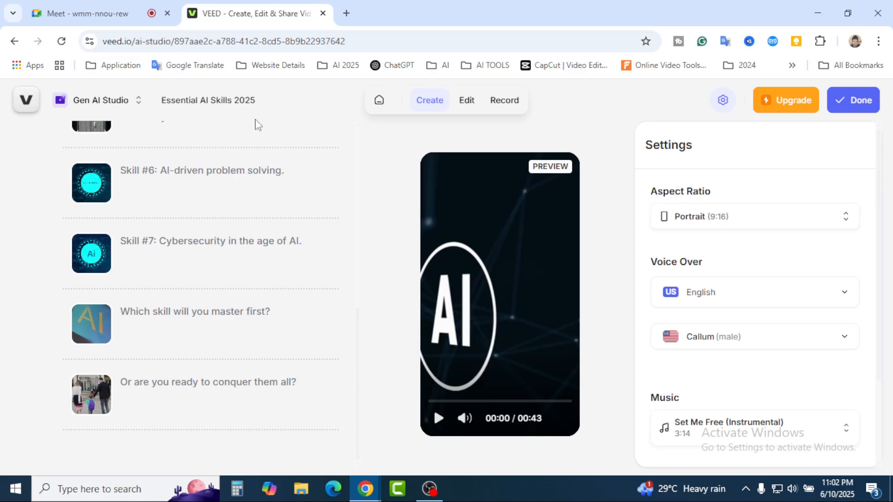
Try to apply the Hustle caption style to the video.
scroll(832, 355, down, 2)
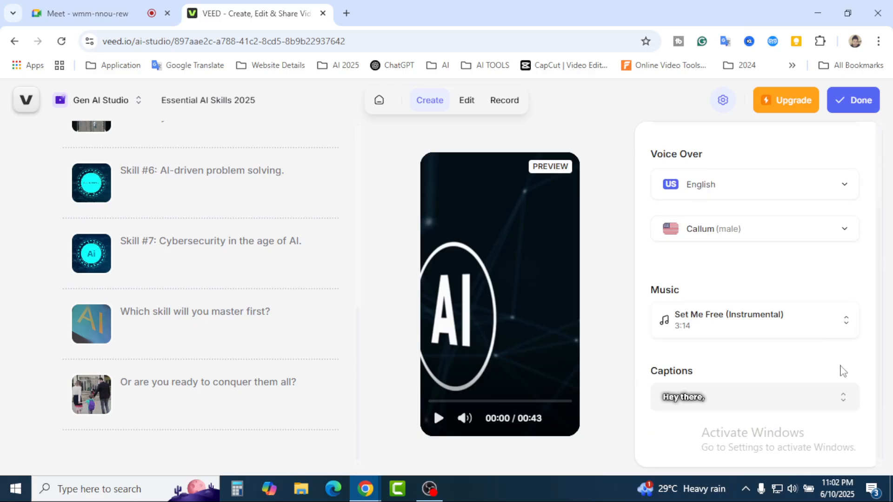
click(698, 404)
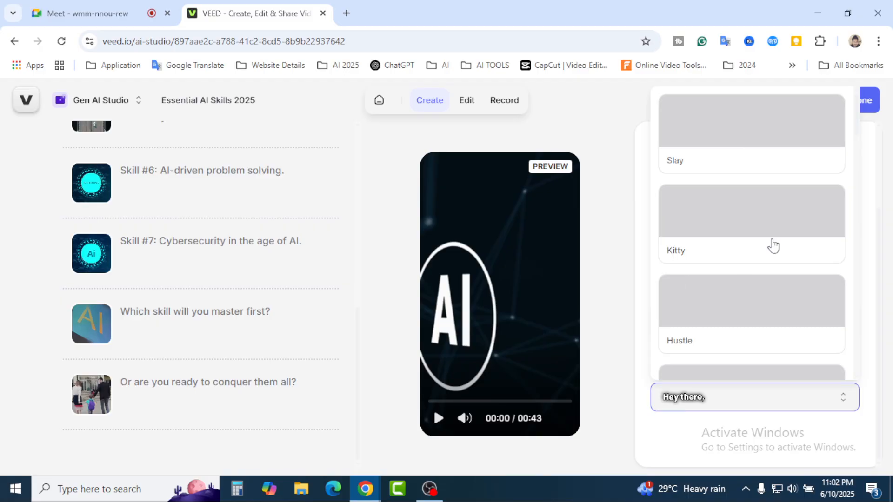
click(725, 290)
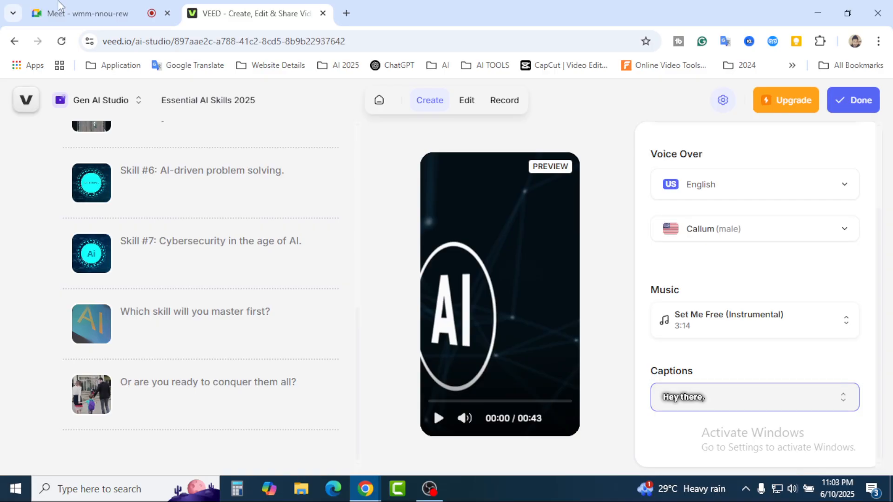
Switch between the Google Meet call and the VEED project to check on the call.
click(59, 1)
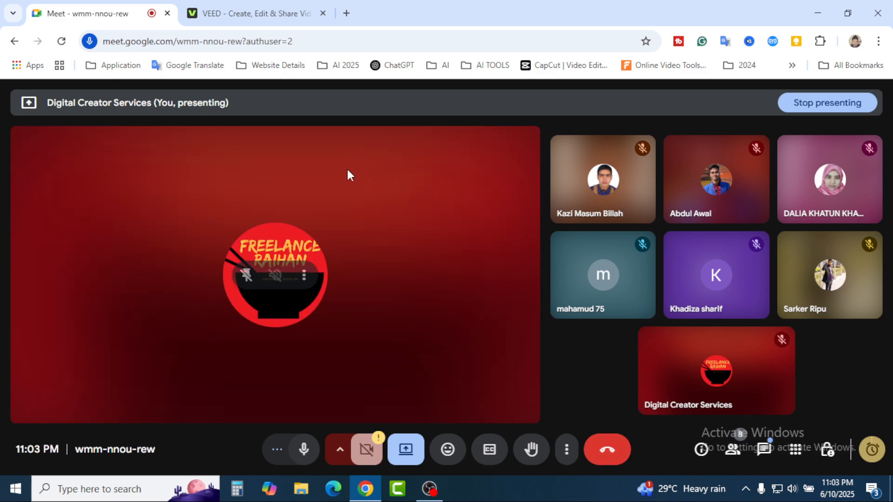
click(265, 18)
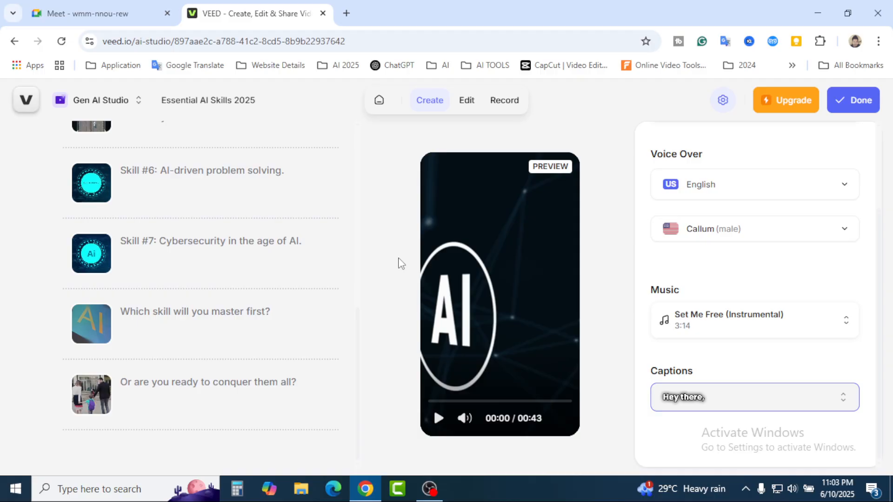
click(115, 5)
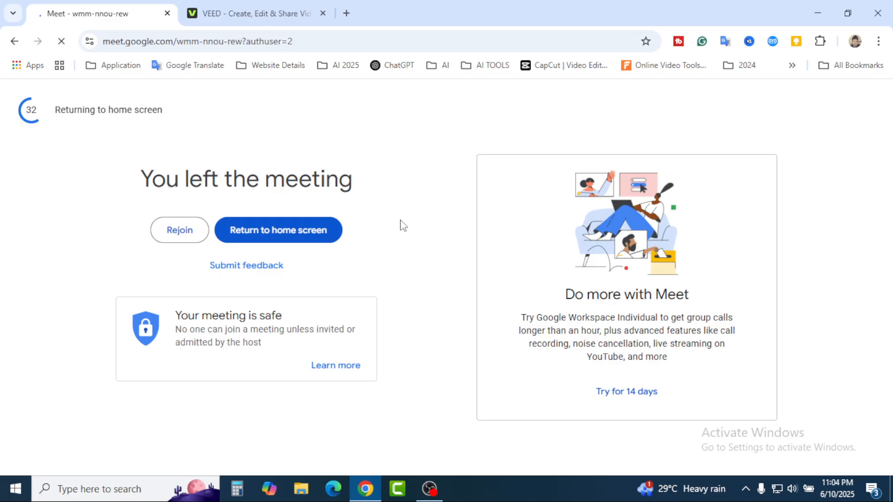
key(ctrl+Tab)
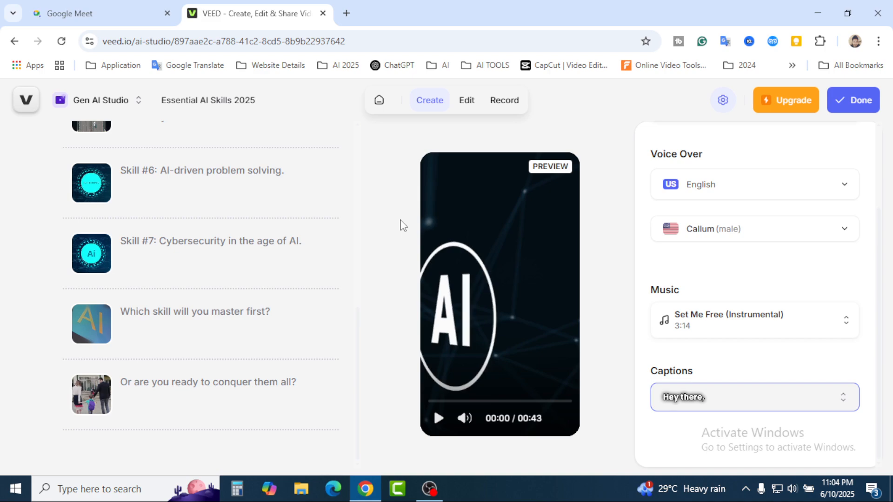
key(ctrl+Tab)
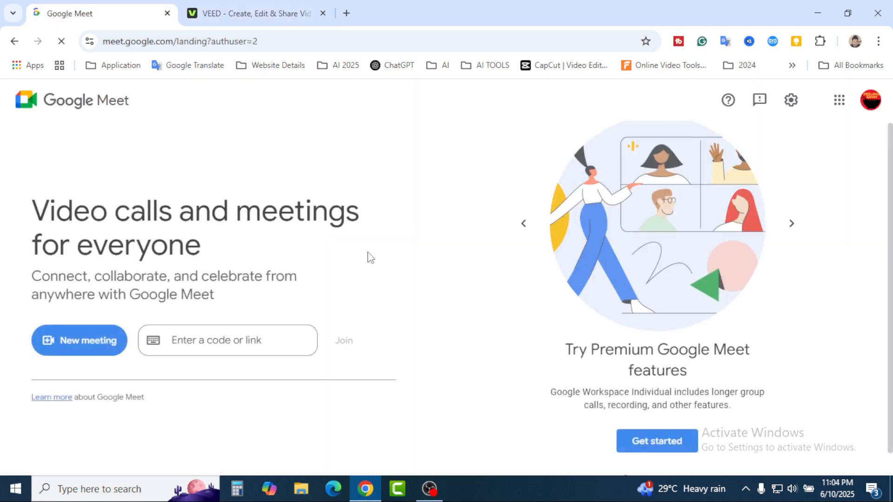
Start a new instant meeting in Google Meet.
click(98, 344)
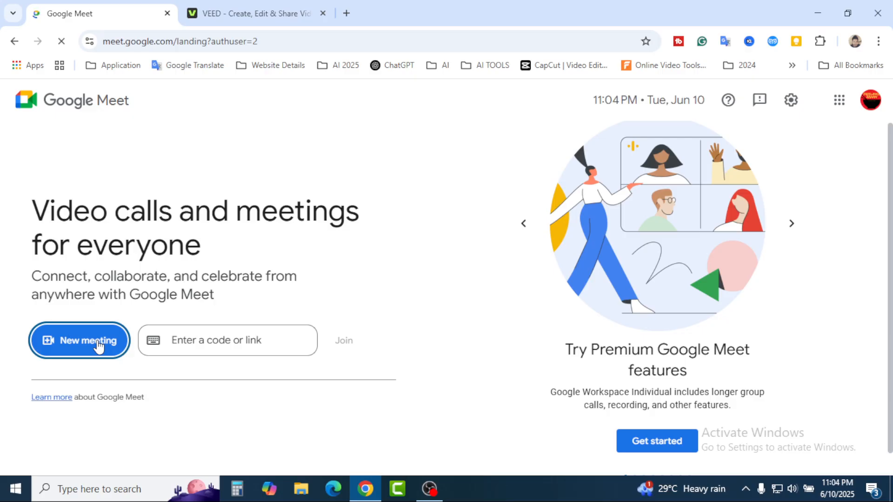
click(98, 347)
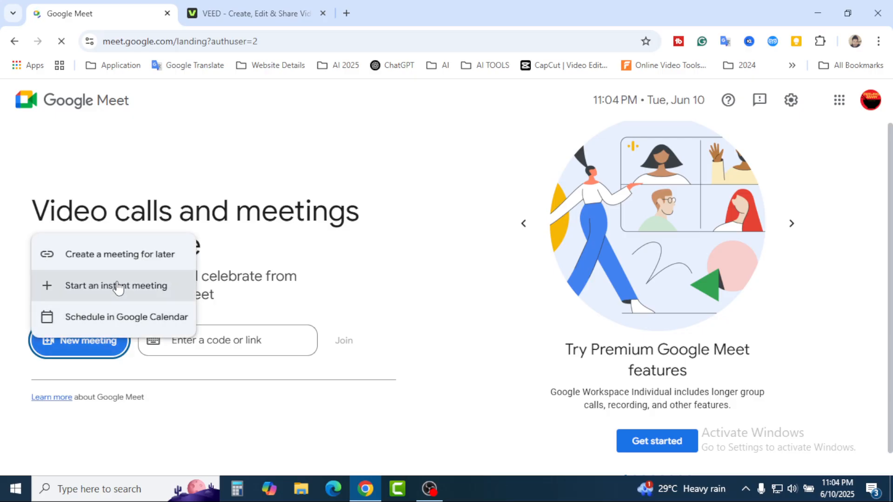
click(489, 274)
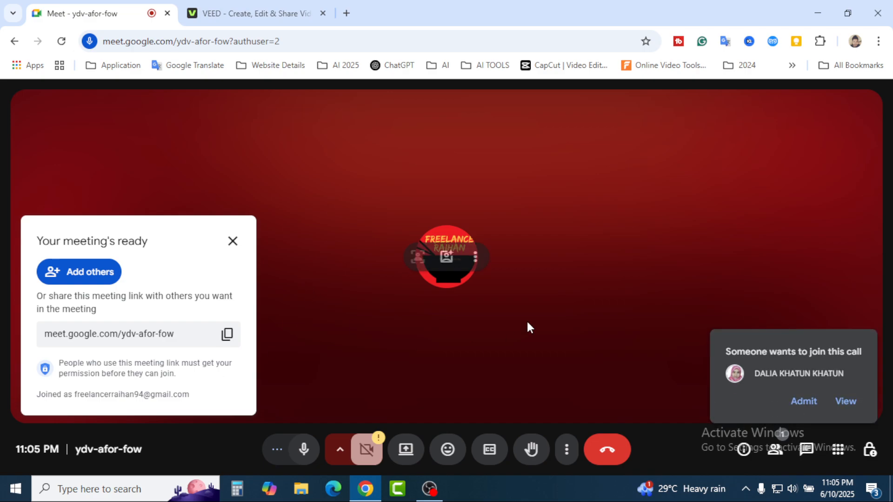
Admit the three waiting participants to the new meeting and dismiss the meeting link card.
click(805, 403)
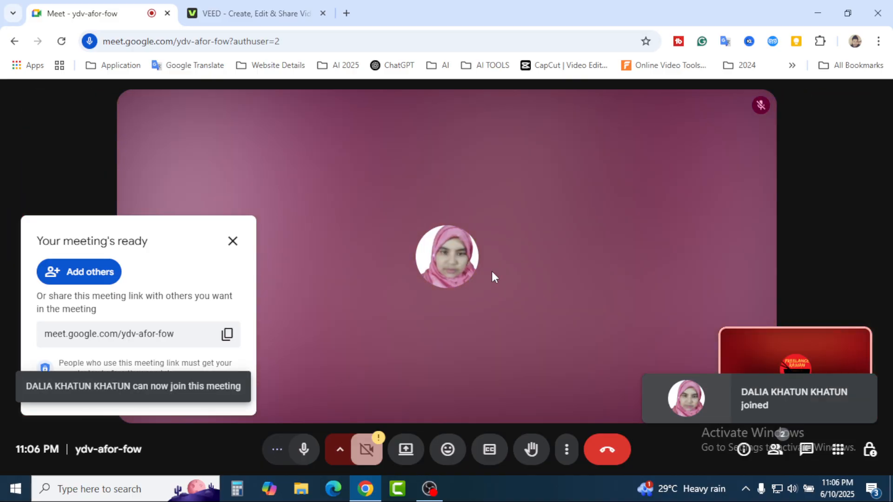
click(233, 241)
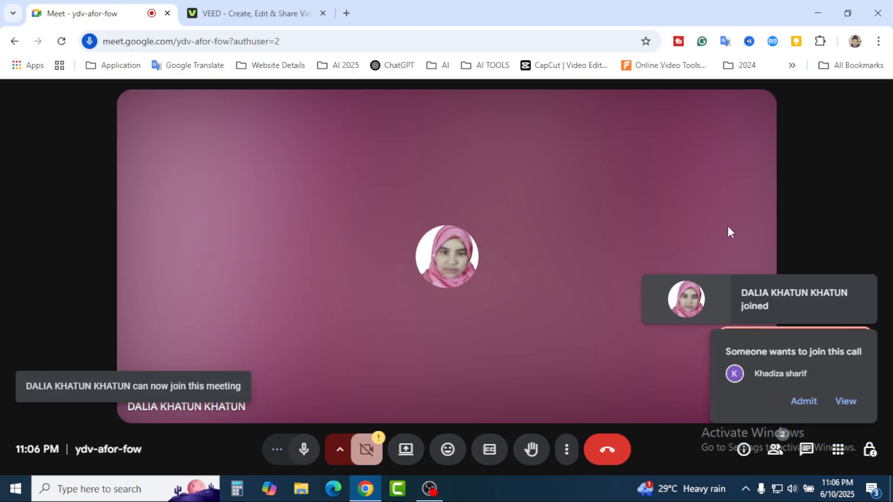
click(798, 403)
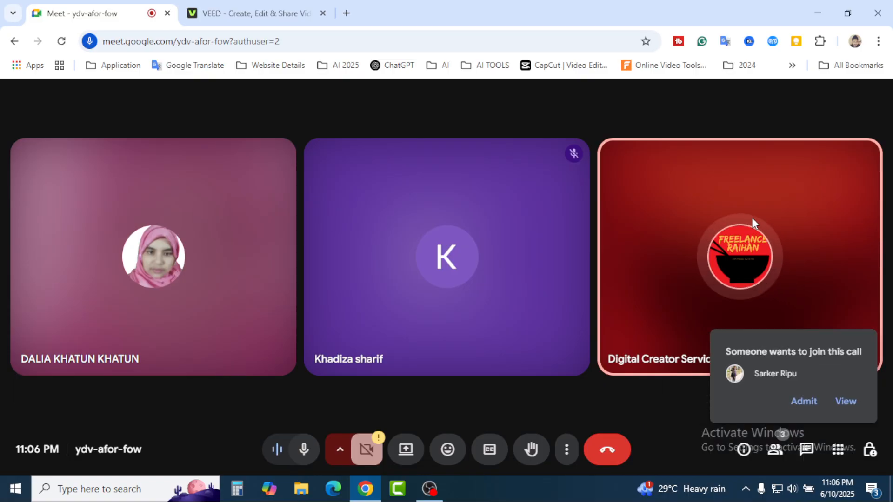
click(816, 400)
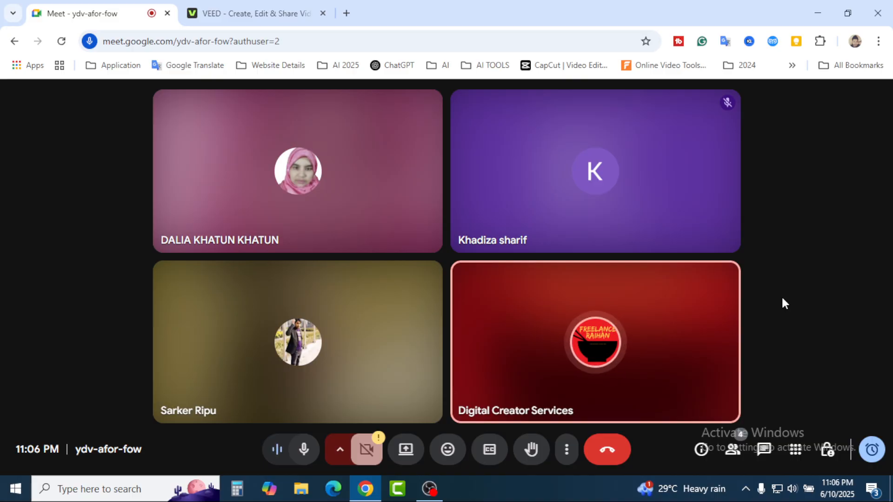
Check the participant list of the new meeting and close it again.
click(733, 449)
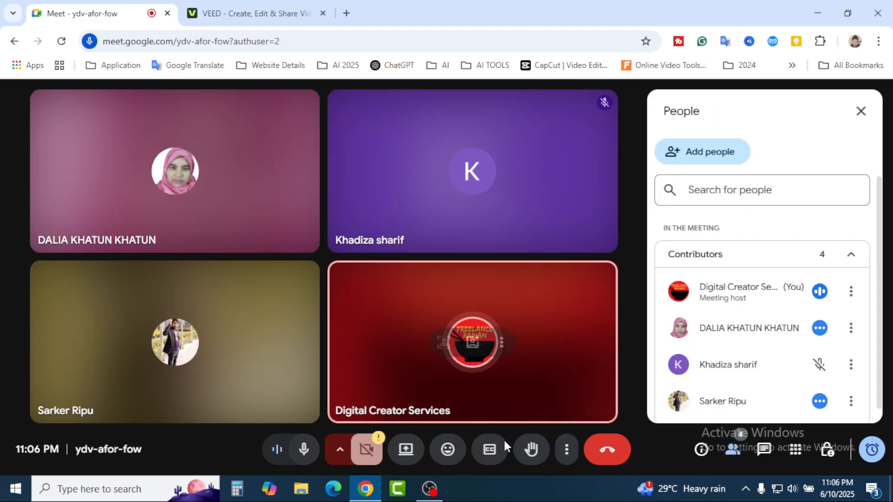
mouse_move(432, 494)
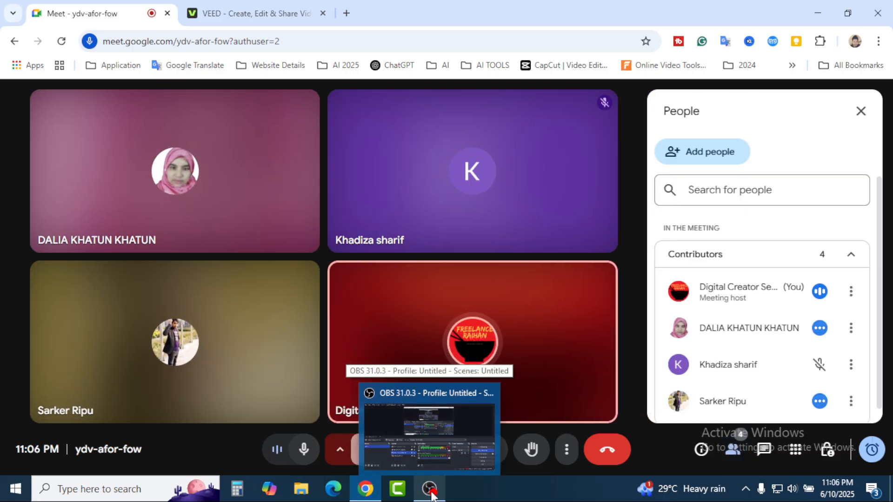
click(861, 111)
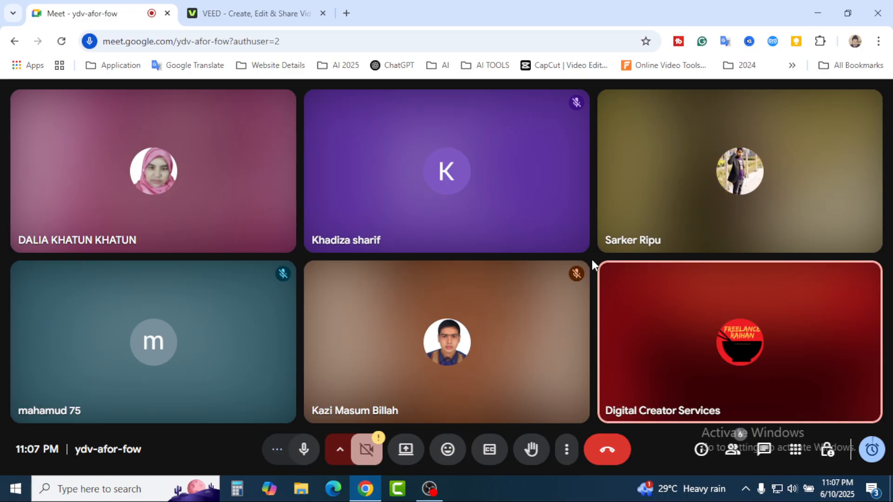
Switch to the VEED project, check its caption style list and reload the page.
click(251, 13)
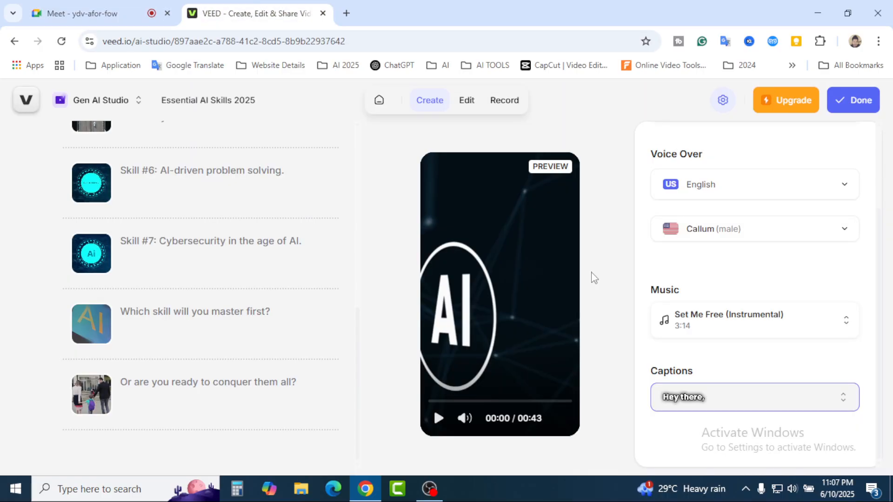
click(699, 401)
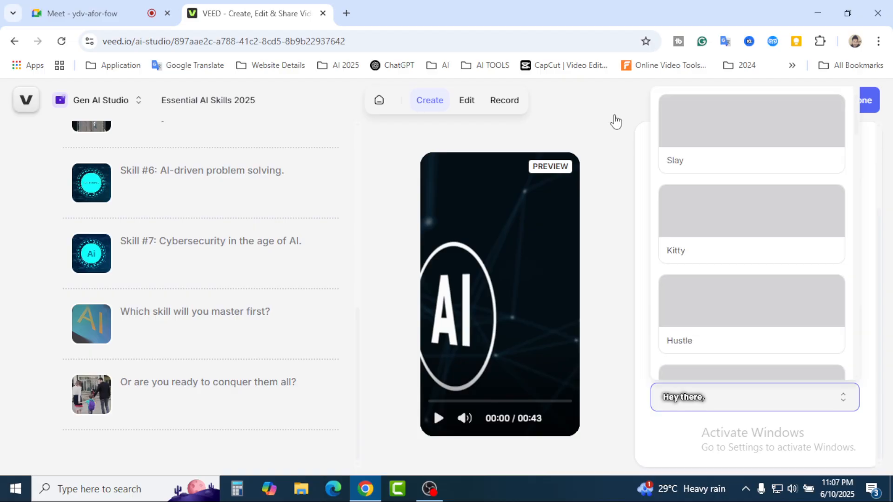
click(616, 122)
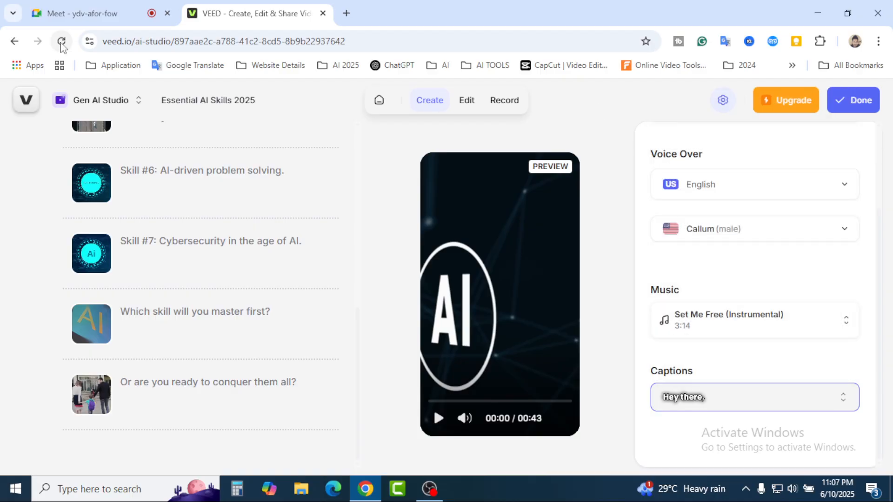
click(62, 42)
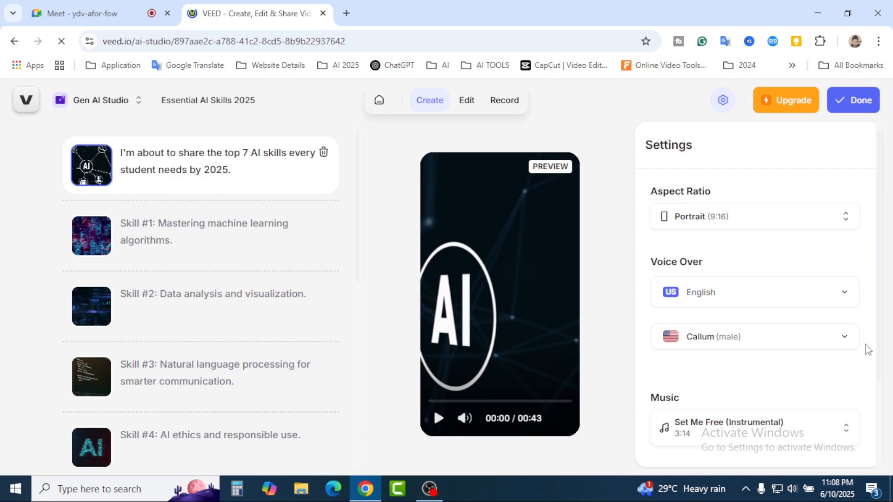
Look through the caption styles of the reloaded project and export the video.
scroll(868, 350, down, 2)
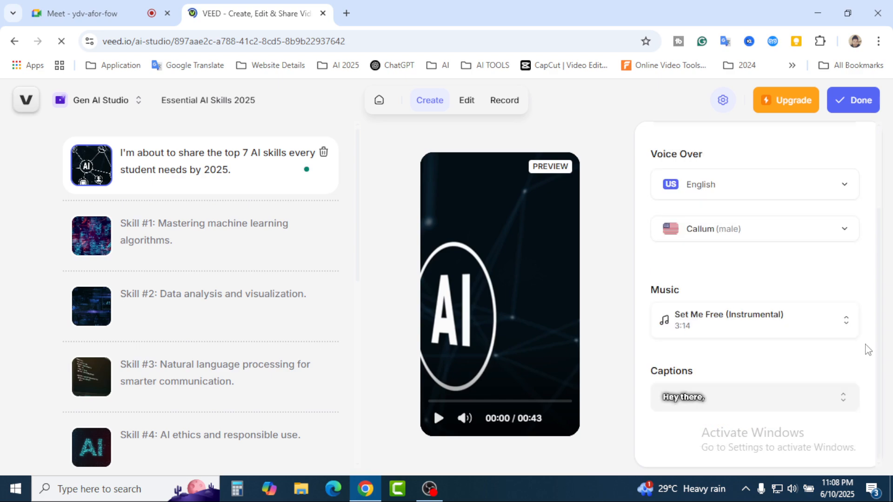
click(709, 401)
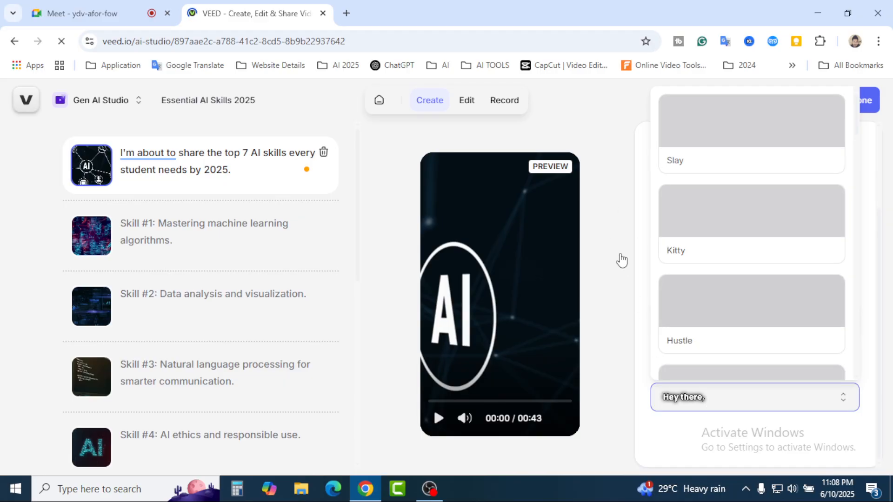
click(635, 243)
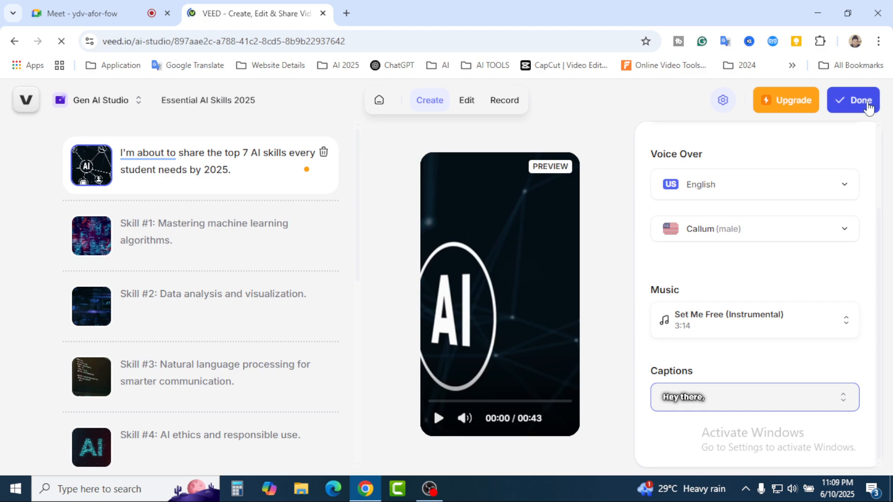
click(868, 106)
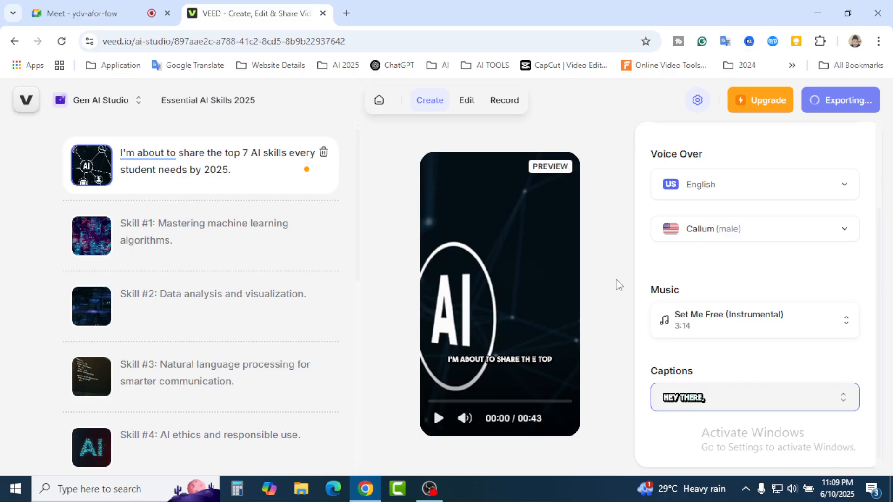
Admit the waiting participant to the Meet call and present the entire screen, hiding the sharing notice.
click(114, 10)
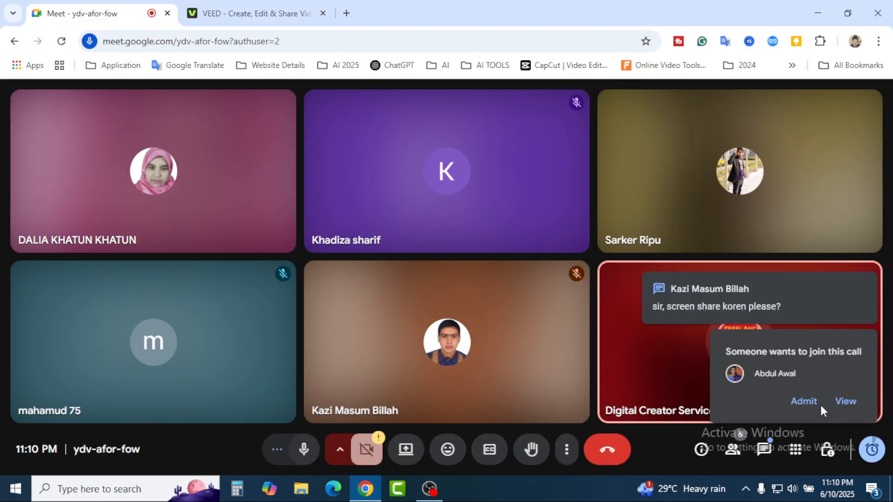
click(803, 401)
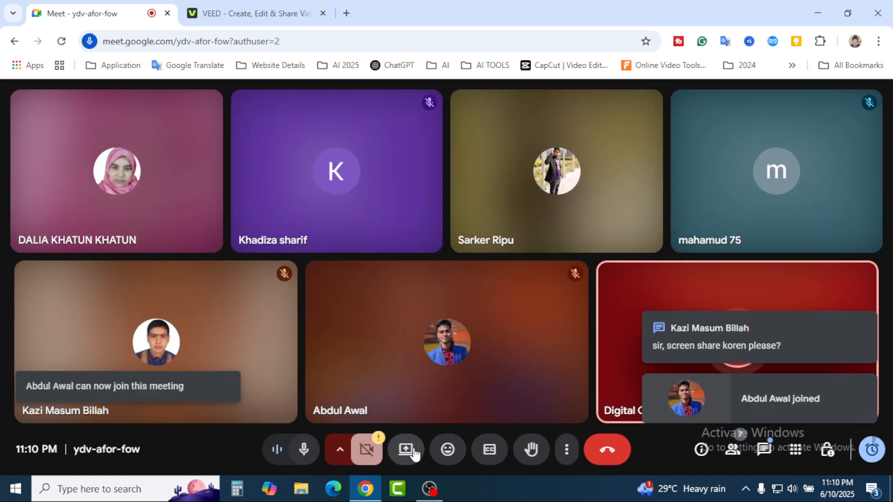
click(413, 451)
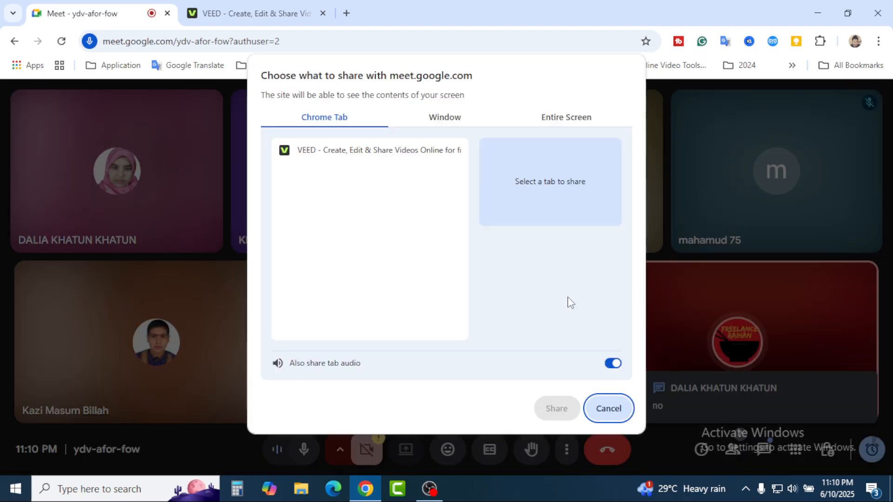
click(556, 119)
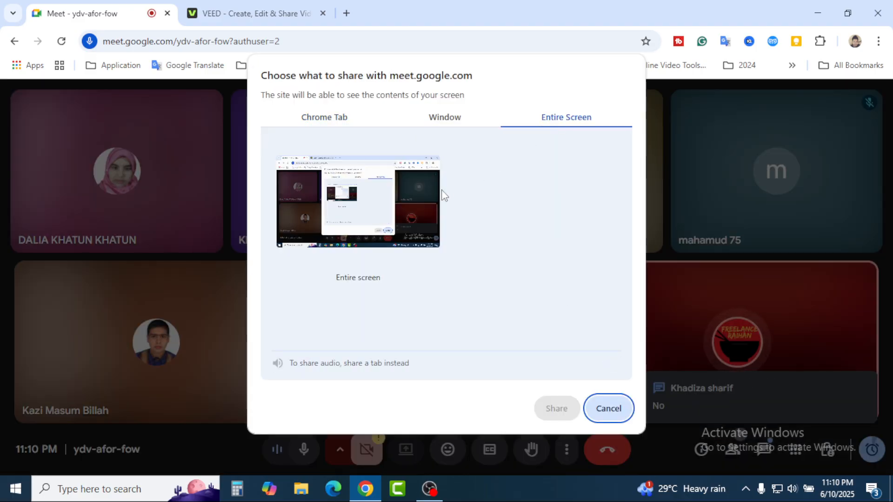
click(420, 202)
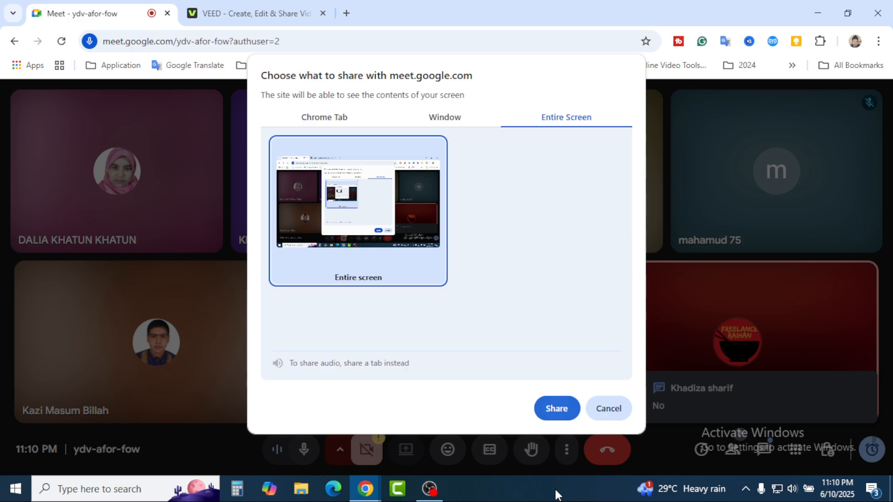
key(Escape)
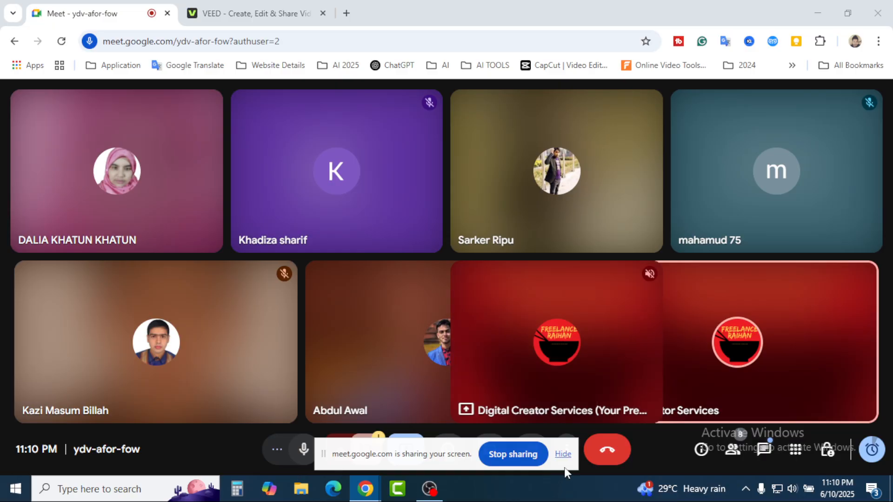
click(563, 454)
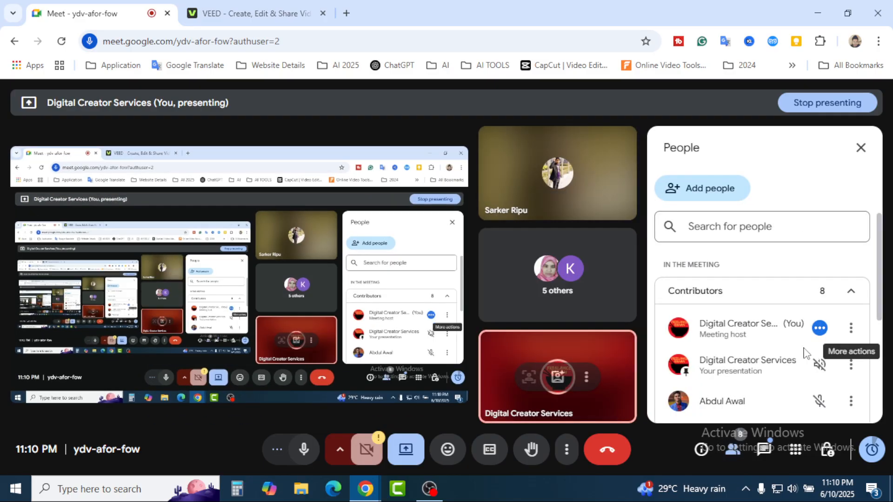
Look through the call's contributor list and close the list.
scroll(815, 359, down, 5)
scroll(796, 360, up, 5)
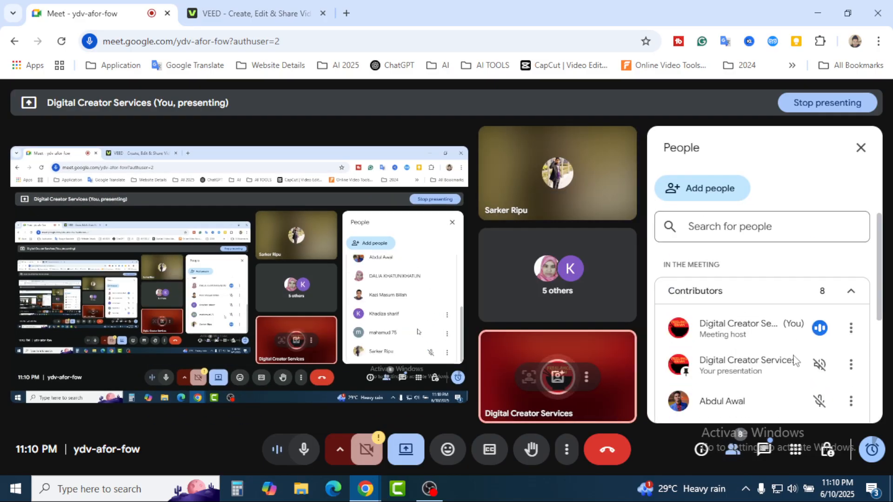
scroll(784, 356, down, 5)
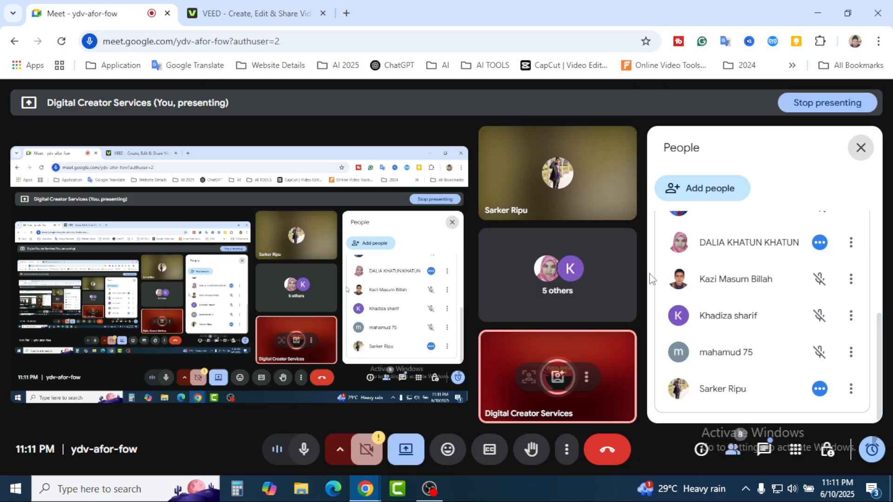
click(860, 147)
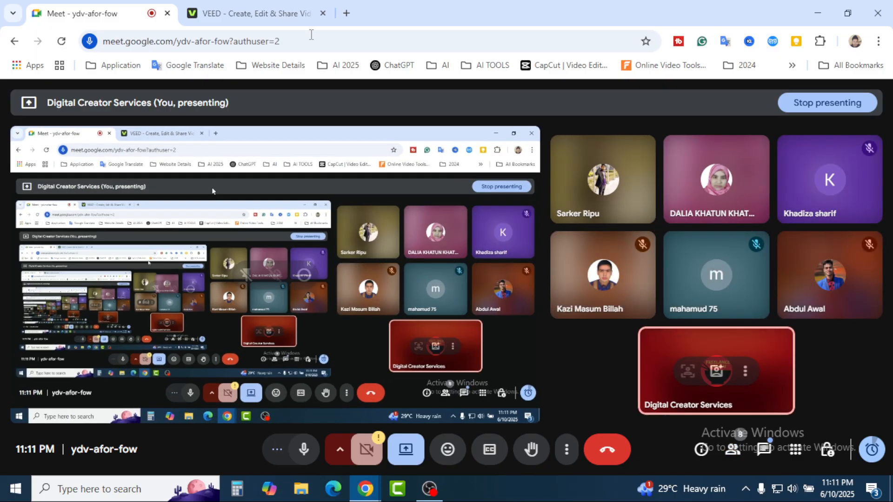
Reload the VEED project page and check the Meet call while it loads.
click(267, 5)
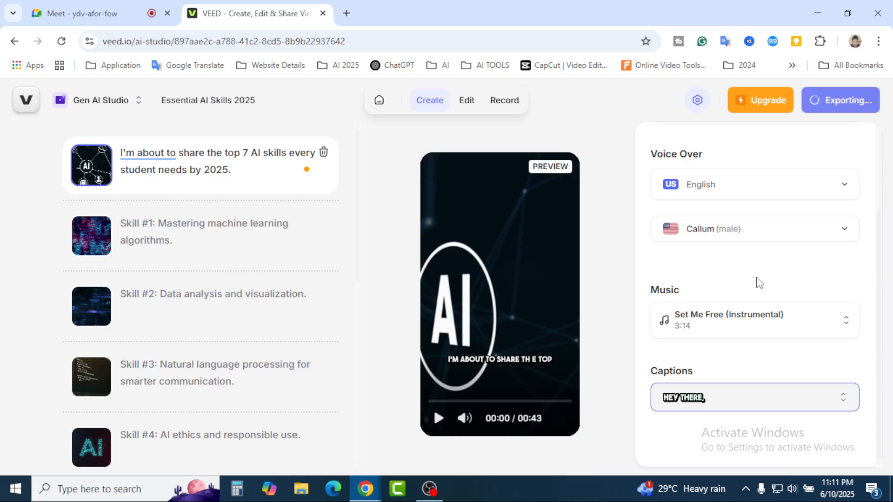
key(F5)
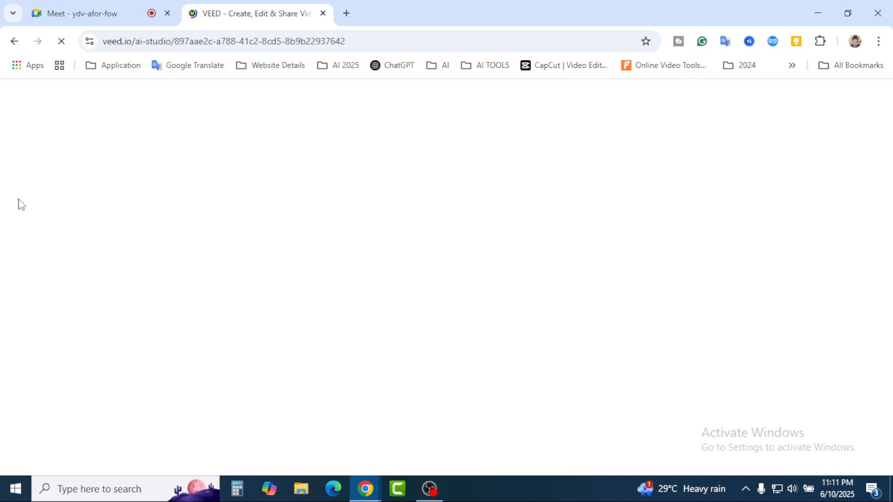
click(103, 7)
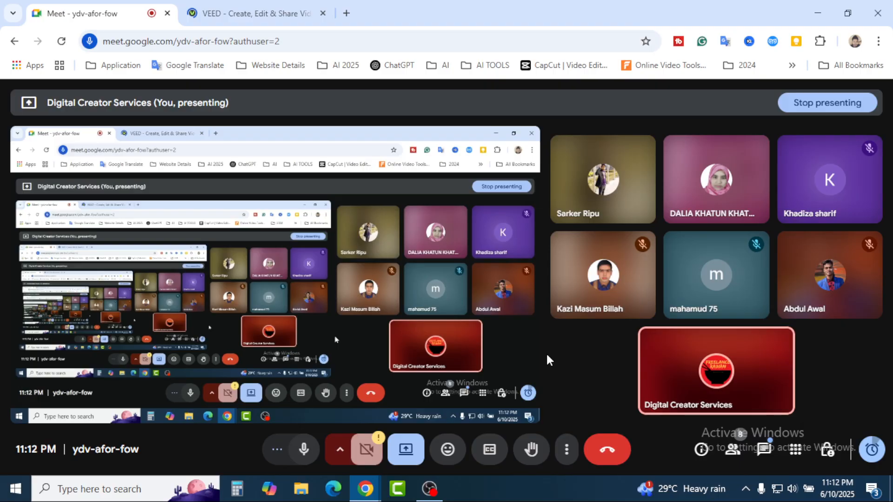
click(282, 3)
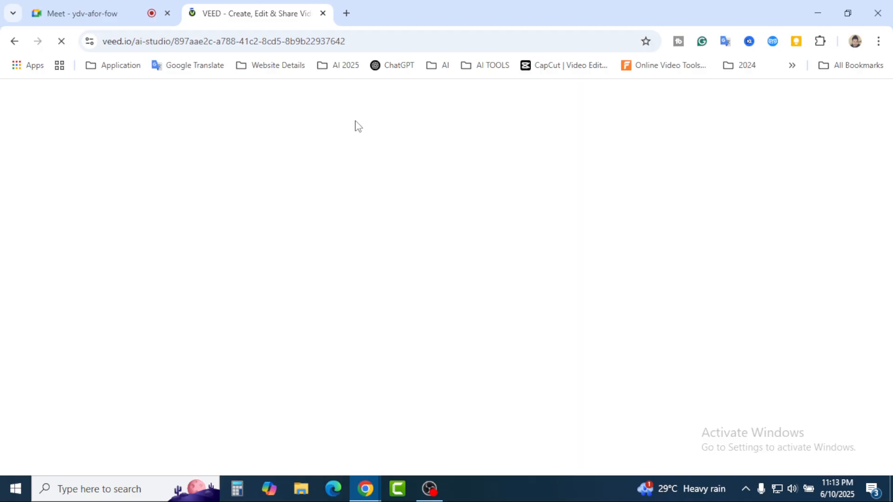
Open the VEED workspace home page in a new tab, finding it with "vee".
key(ctrl+t)
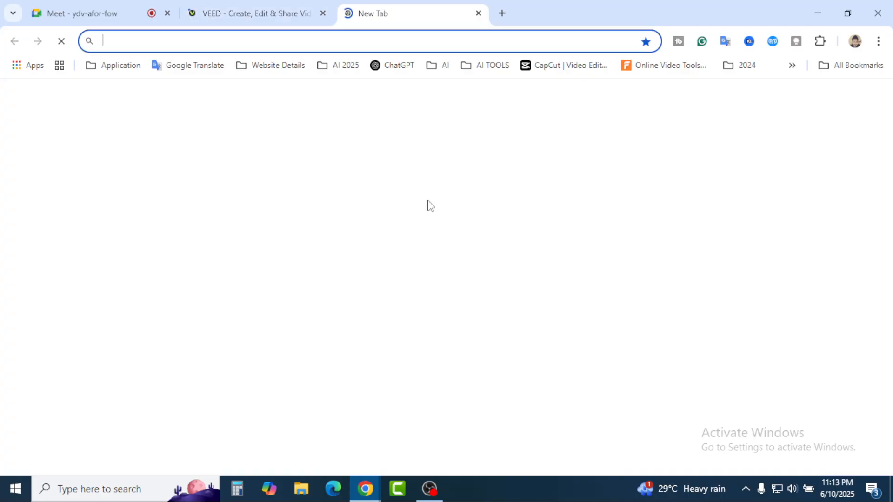
click(260, 15)
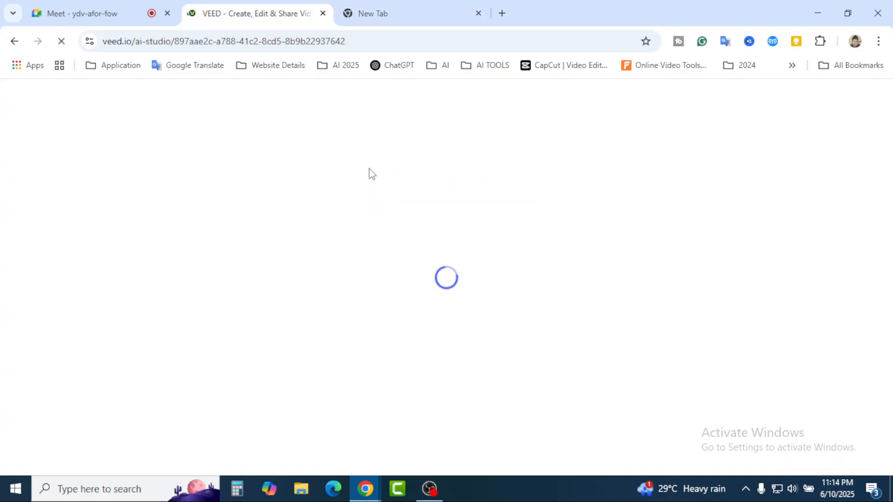
key(ctrl+Tab)
click(338, 270)
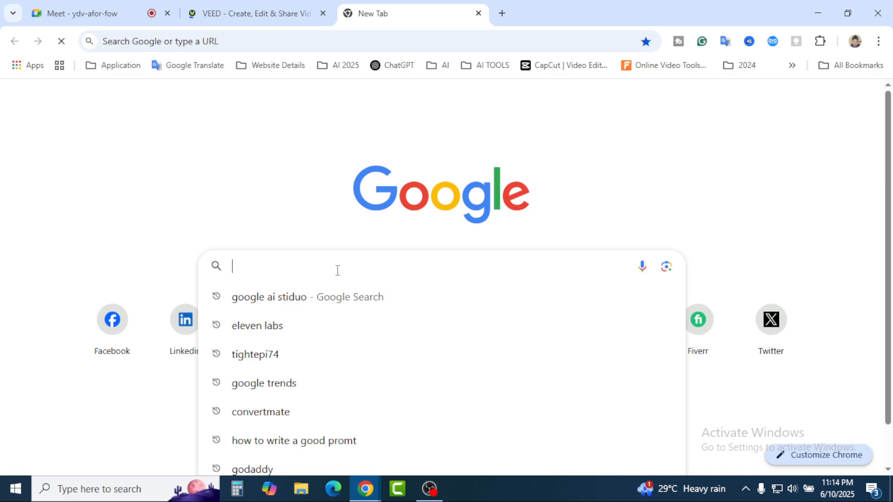
text(vee)
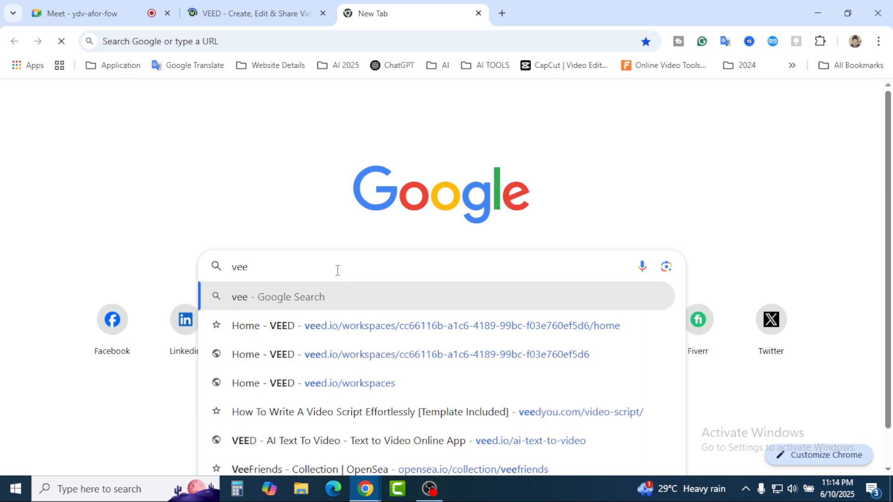
click(422, 326)
Export the Essential AI Skills 2025 video from its project and check the workspace page that is loading.
click(282, 12)
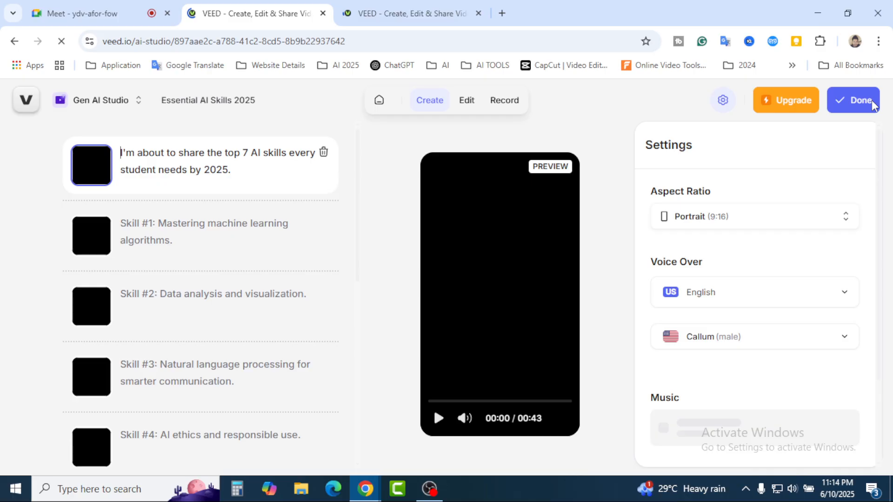
click(873, 103)
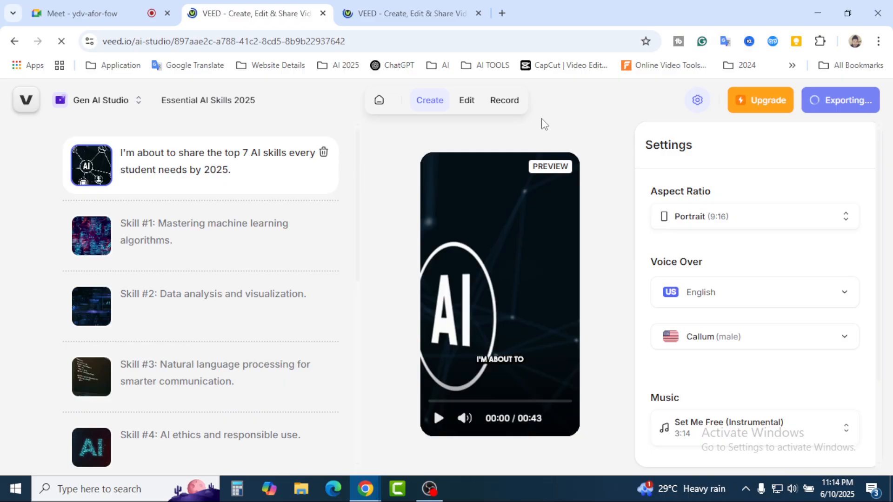
click(446, 19)
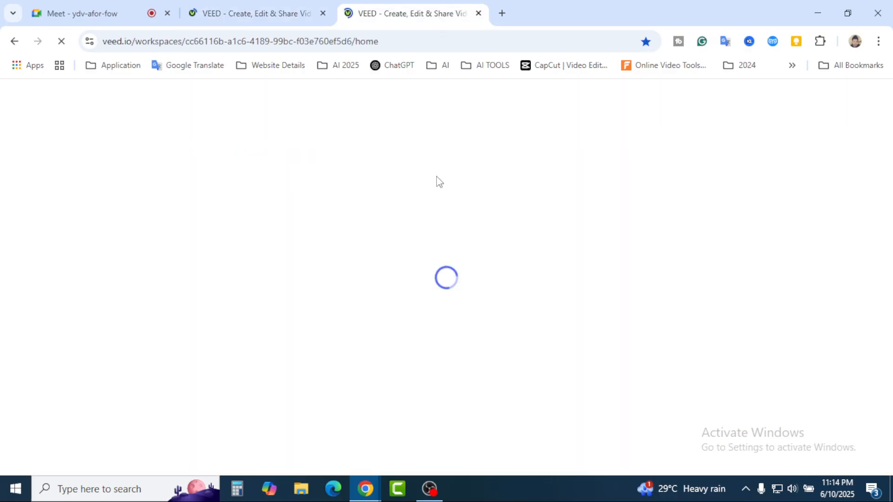
click(275, 19)
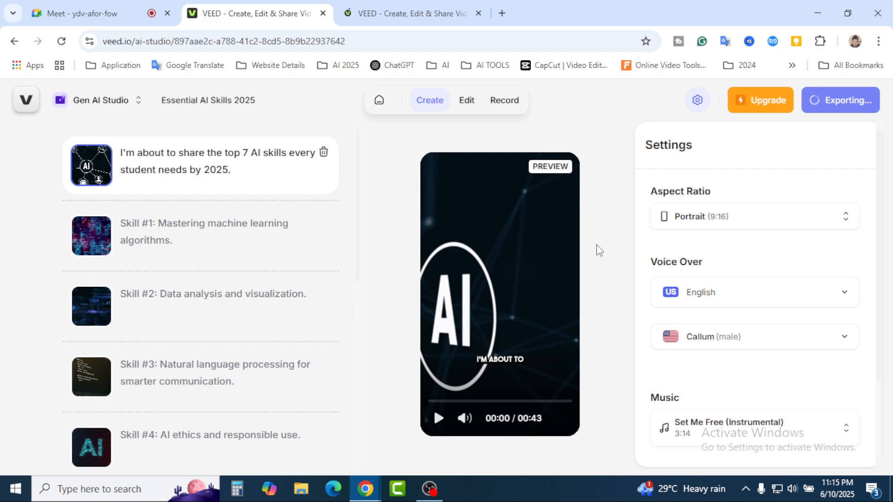
click(424, 6)
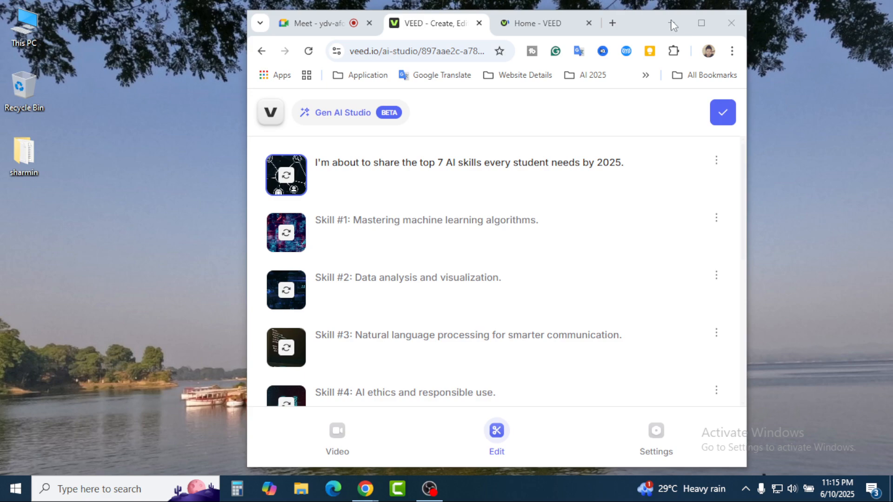
right_click(800, 107)
click(801, 144)
right_click(789, 92)
click(804, 130)
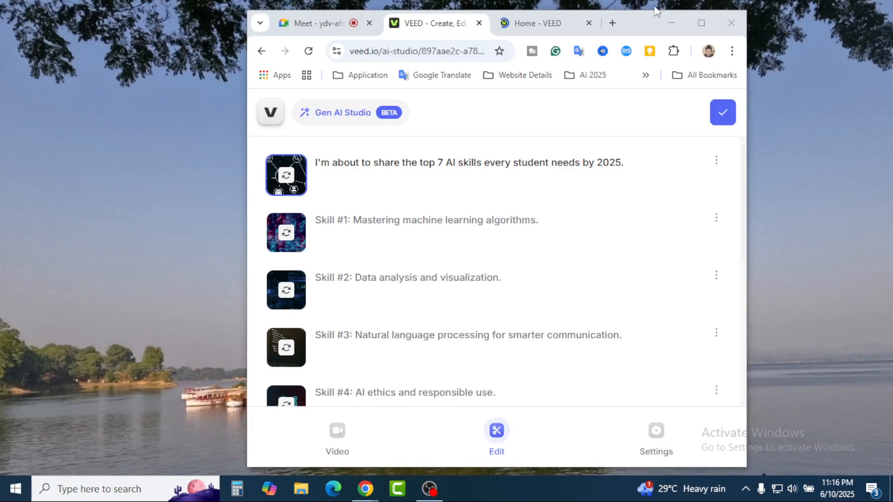
right_click(766, 129)
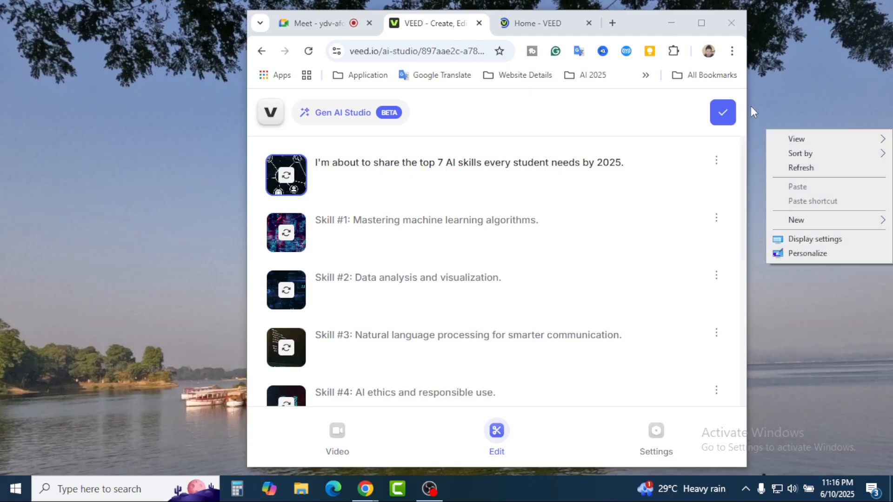
click(801, 168)
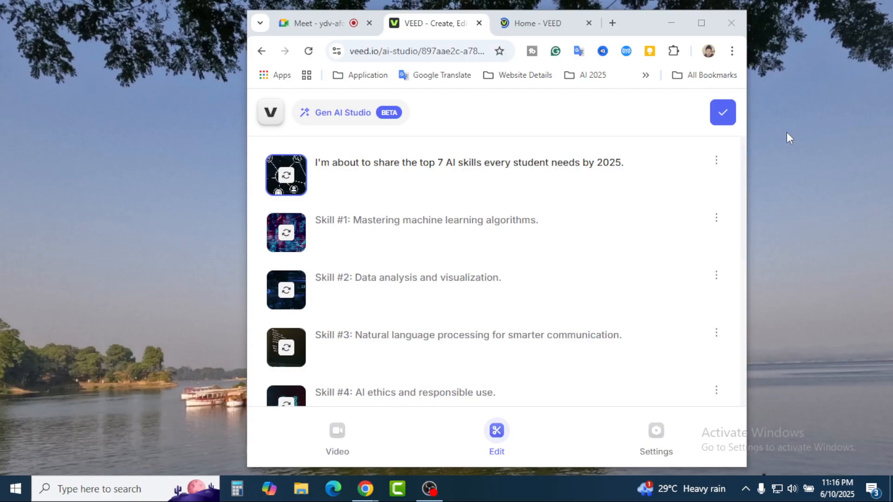
right_click(788, 137)
click(803, 171)
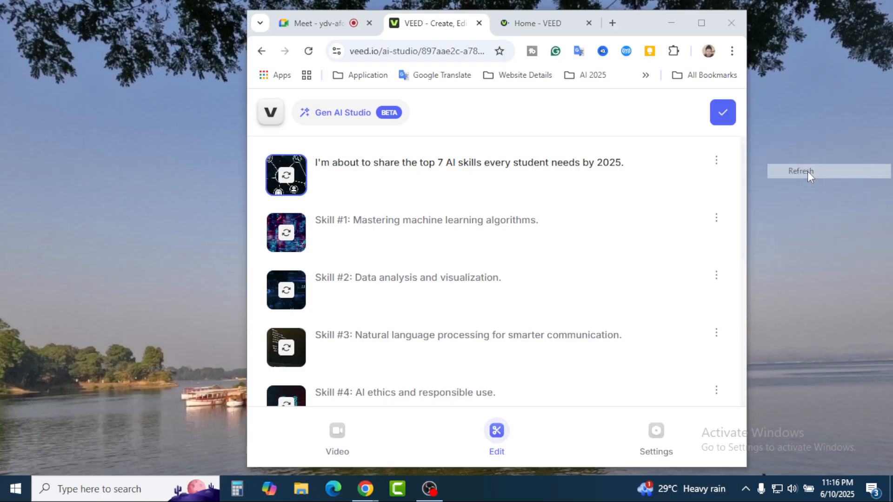
right_click(796, 146)
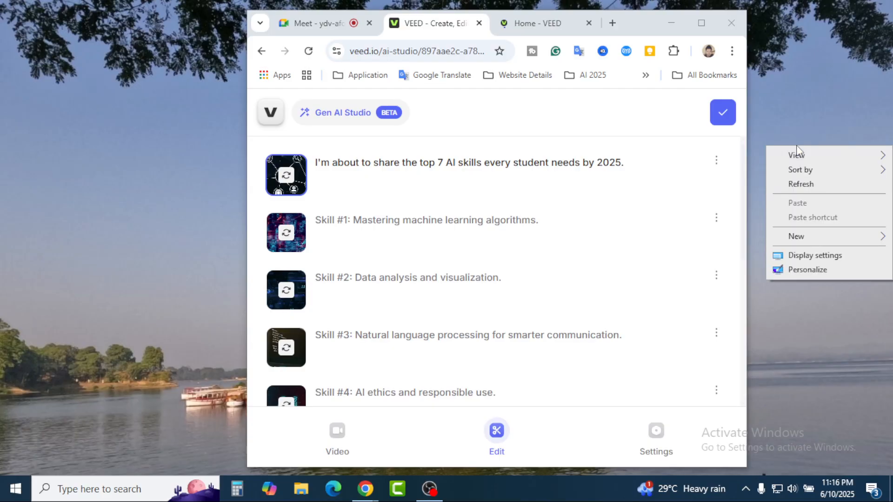
click(806, 185)
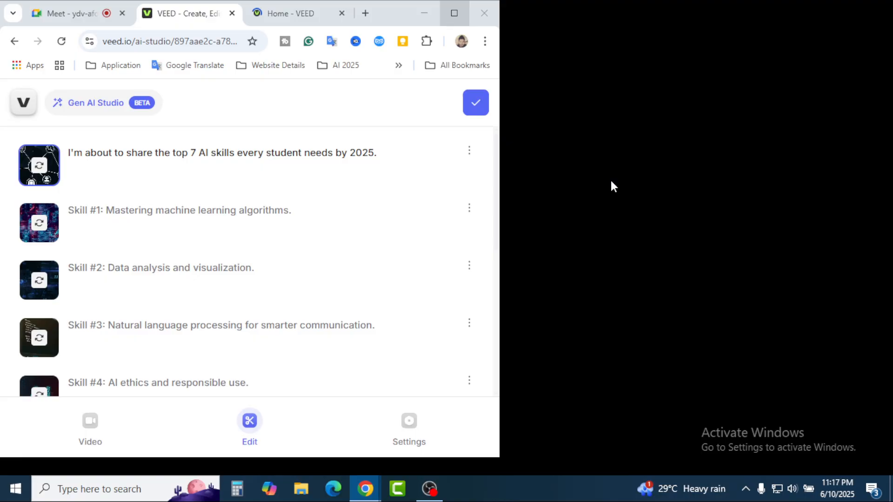
Maximize the browser window and close the crashed VEED project page.
key(super+Up)
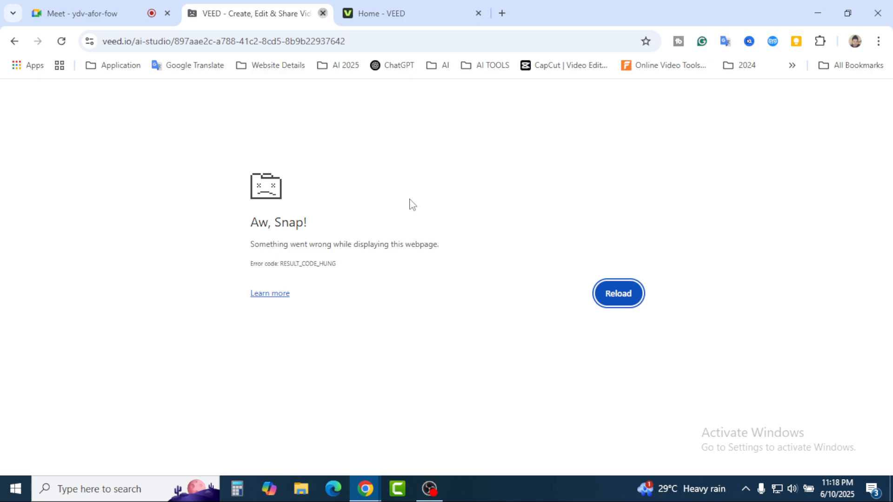
key(ctrl+w)
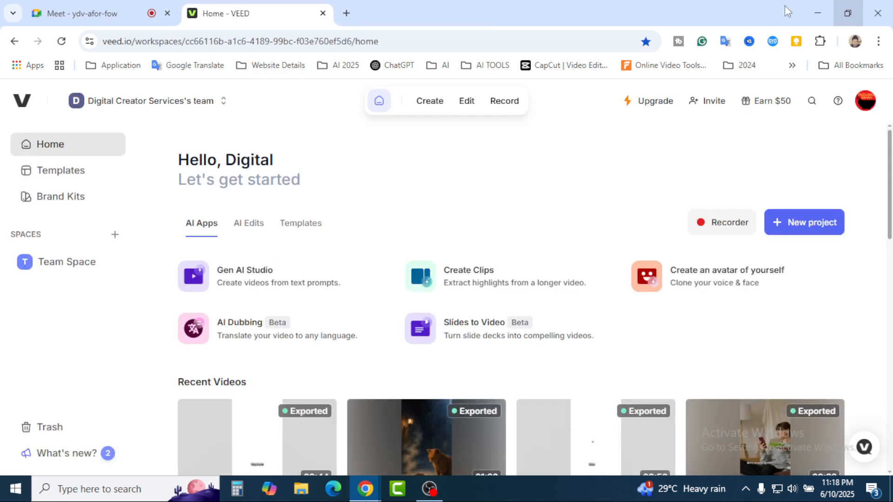
Restore the browser window to a smaller size, move it aside and refresh the desktop several times.
double_click(652, 15)
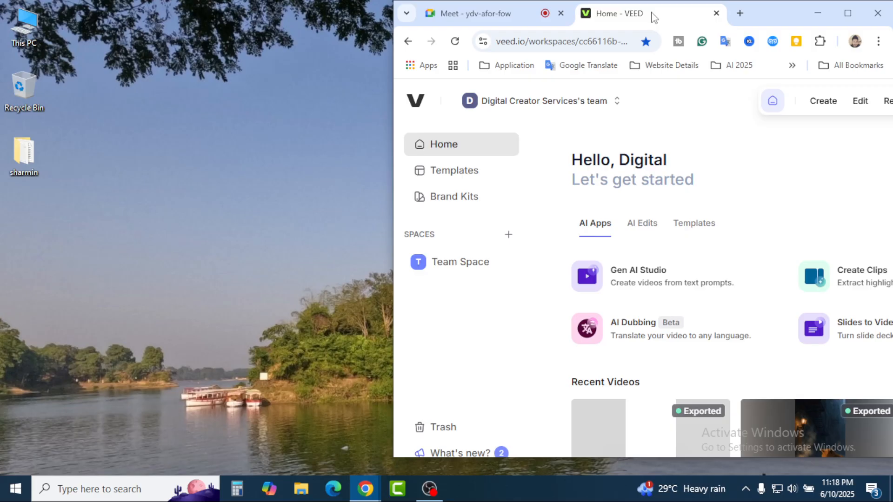
drag(762, 17, 420, 40)
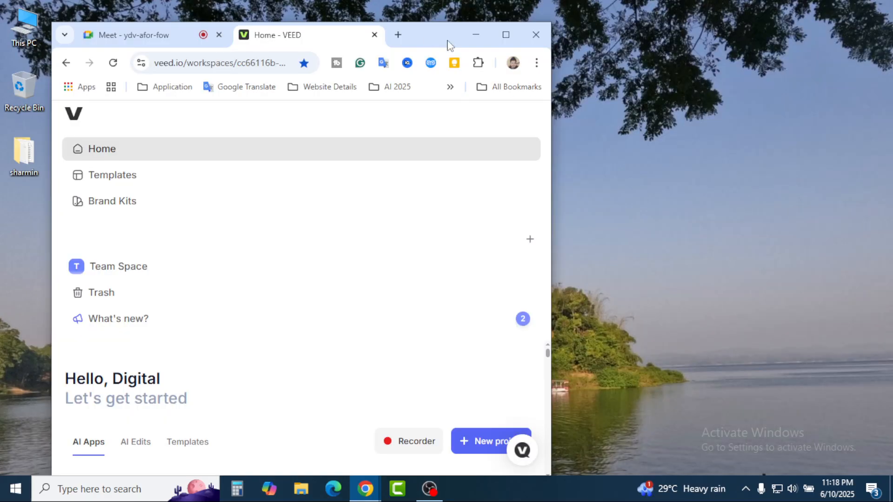
click(612, 110)
right_click(629, 108)
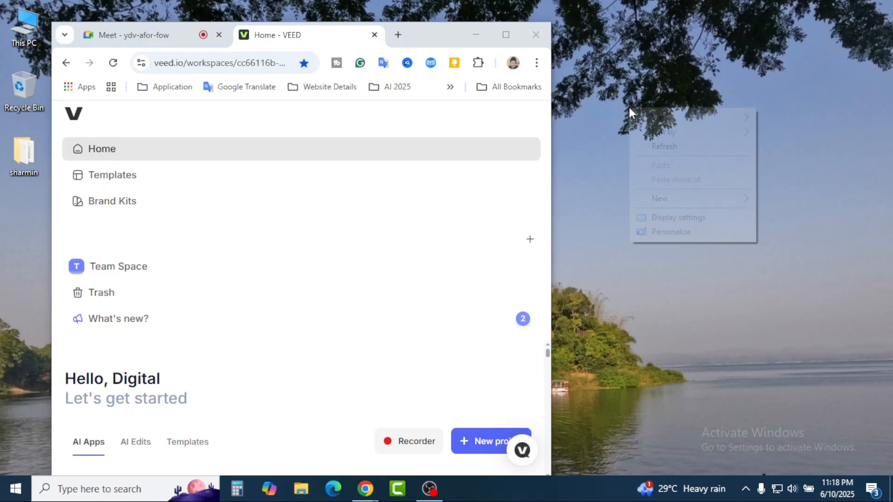
click(669, 149)
right_click(640, 140)
click(682, 181)
right_click(649, 158)
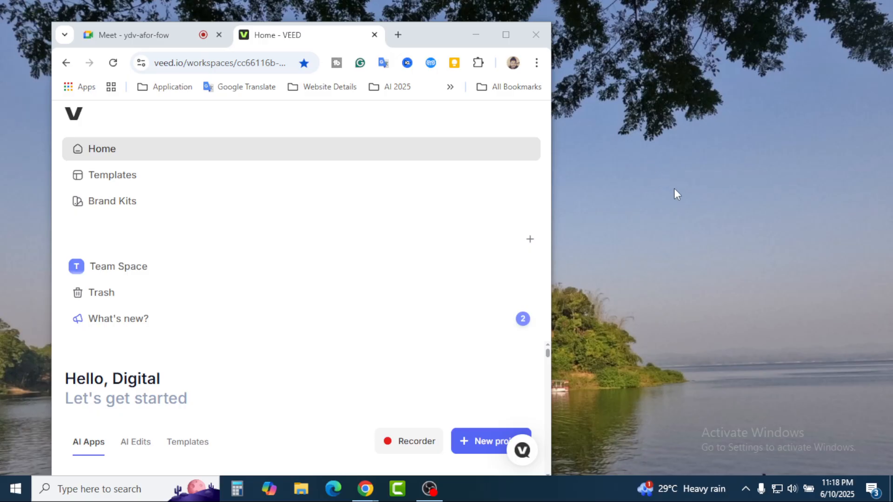
Refresh the desktop and maximize the browser window showing the VEED home page.
click(681, 196)
right_click(653, 175)
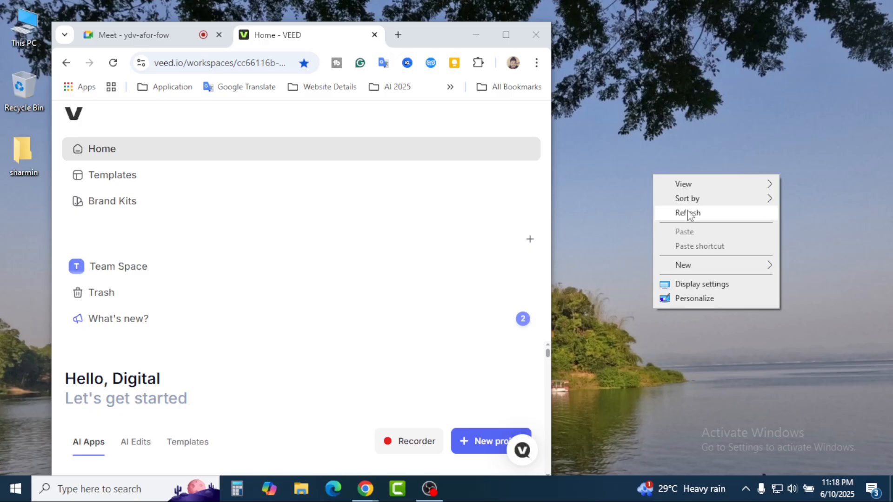
click(686, 212)
click(506, 35)
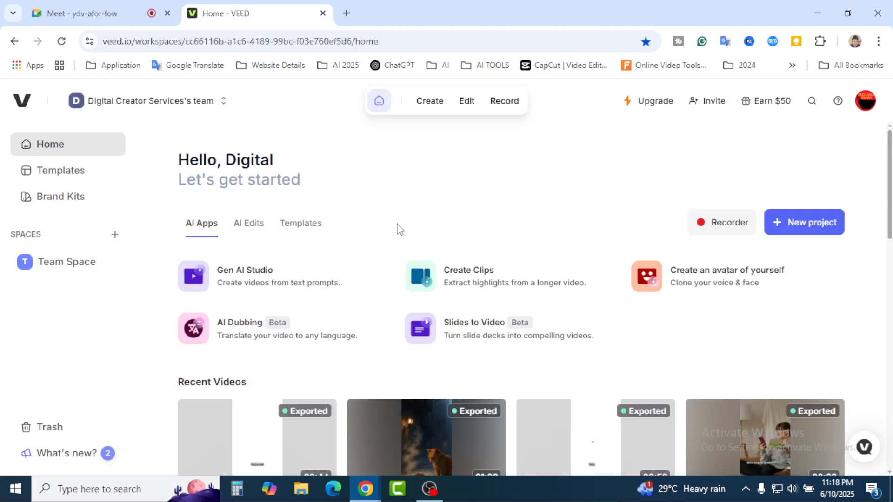
Generate a Gen AI Studio video from the prompt "create a video on top 7 ai skills for students" and review its script scenes.
click(259, 273)
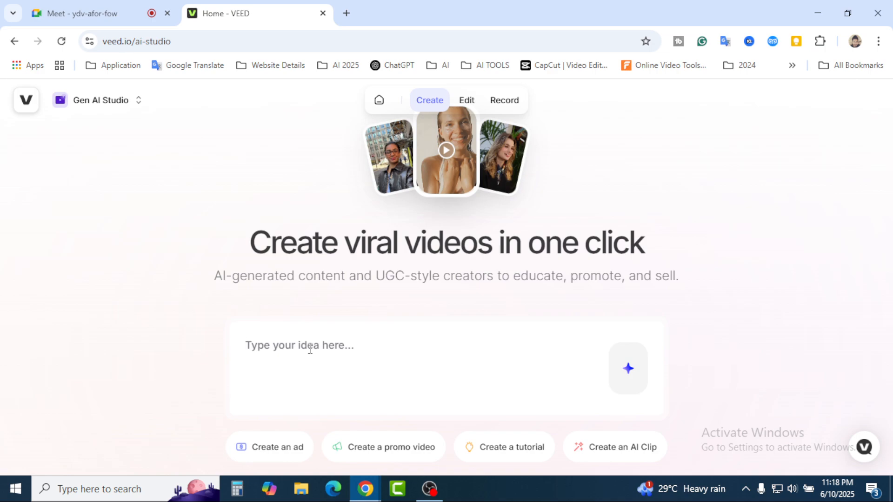
text(create a )
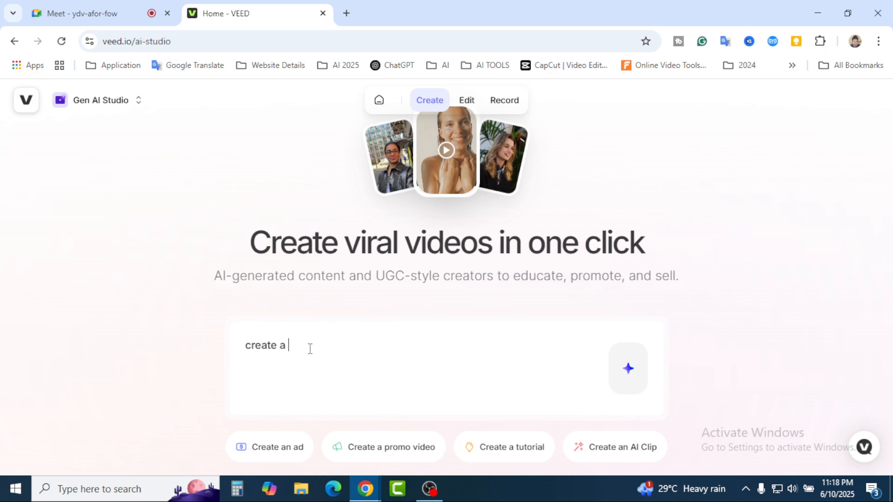
text(video on top 7 ai skill)
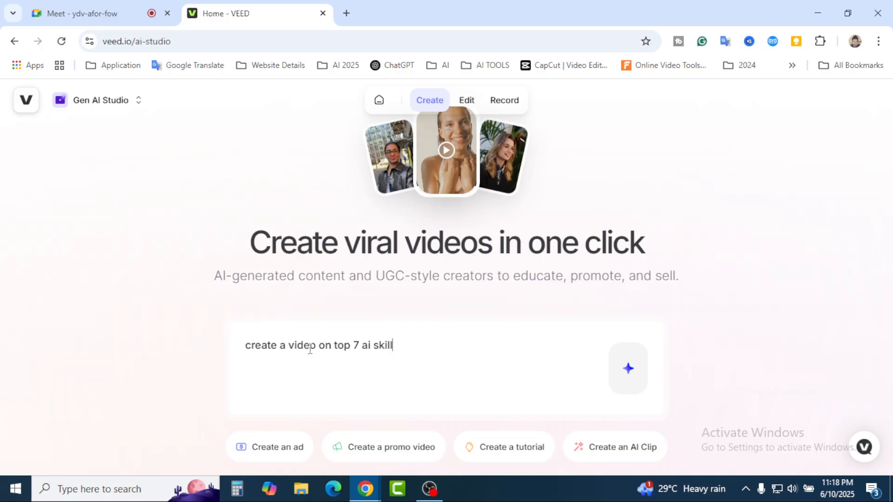
text(s for students)
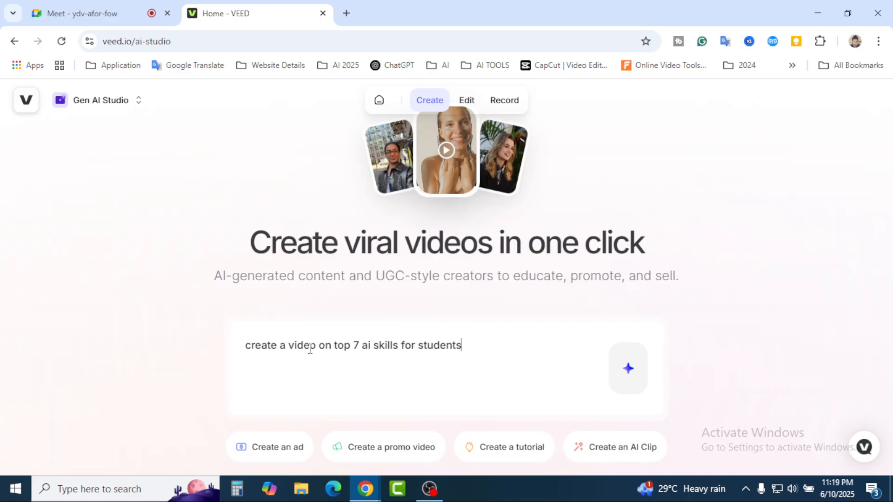
click(628, 368)
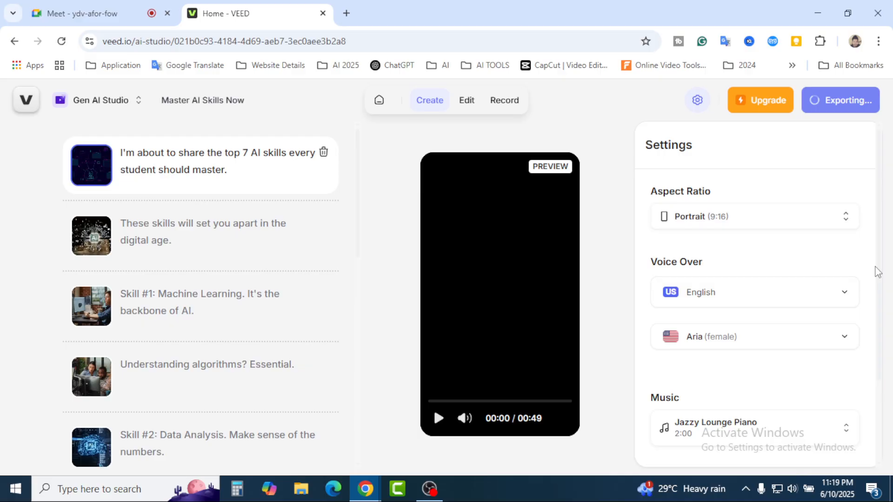
scroll(292, 356, down, 4)
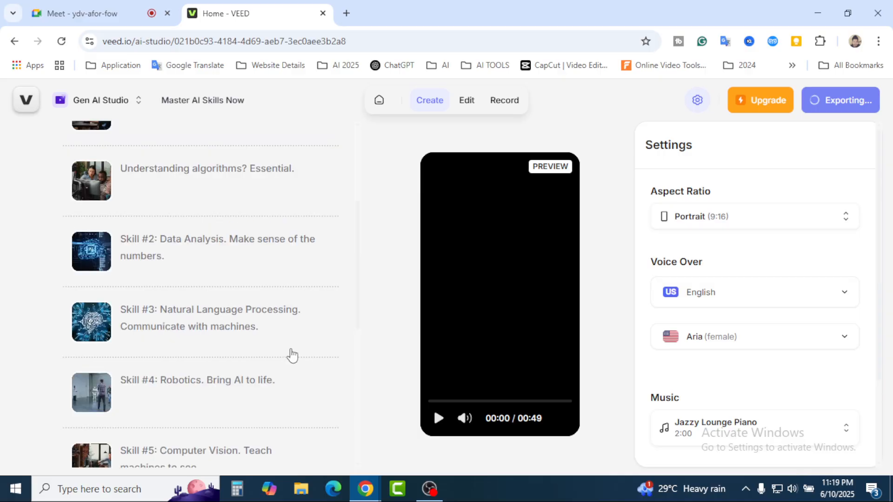
scroll(292, 356, down, 7)
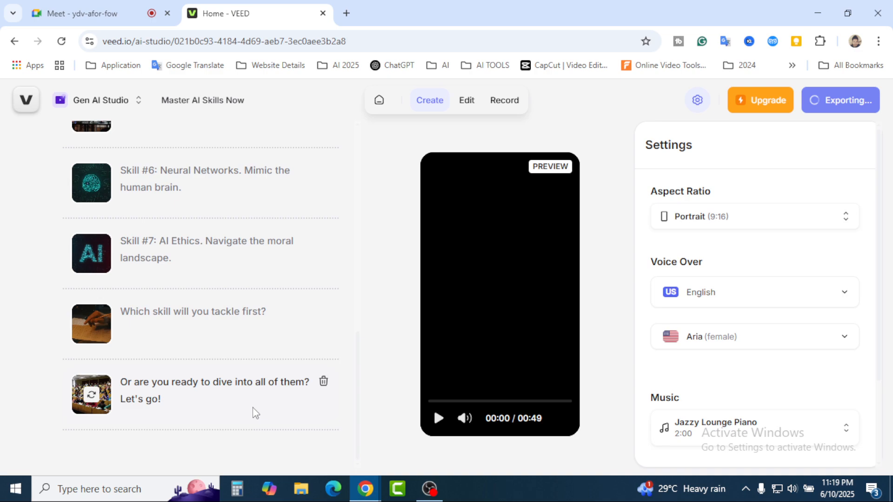
scroll(221, 359, up, 5)
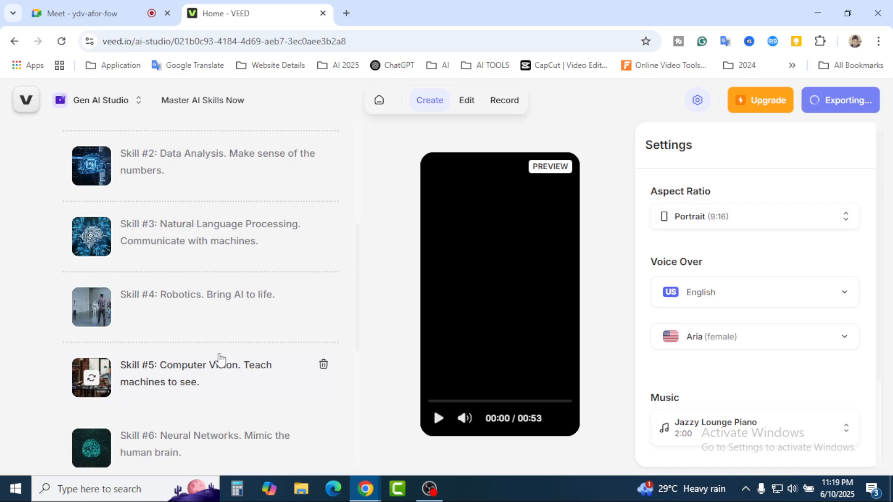
scroll(221, 359, up, 5)
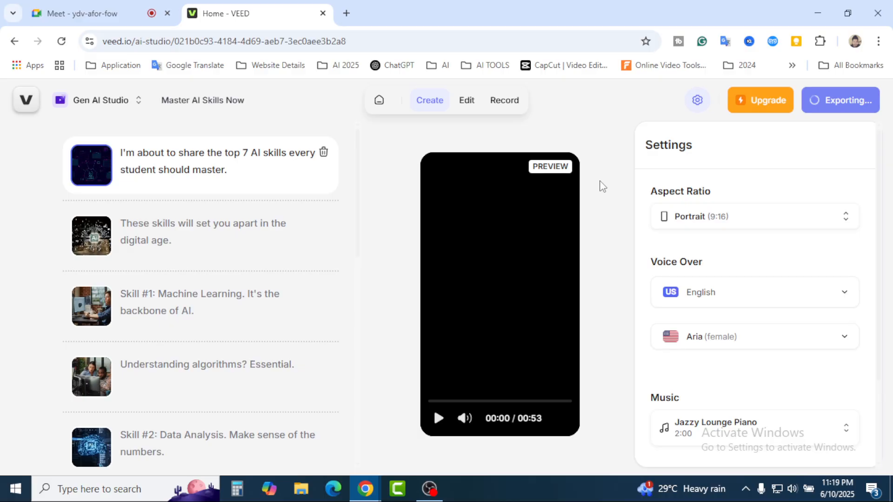
Open Google AI Studio in a new browser tab, using the earlier search "google ai stiduo", and check that it loads.
key(ctrl+t)
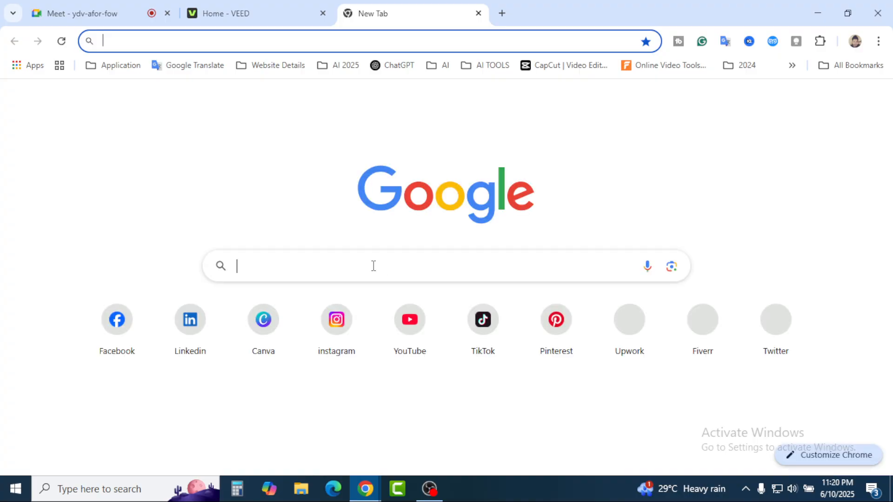
click(373, 266)
text(g)
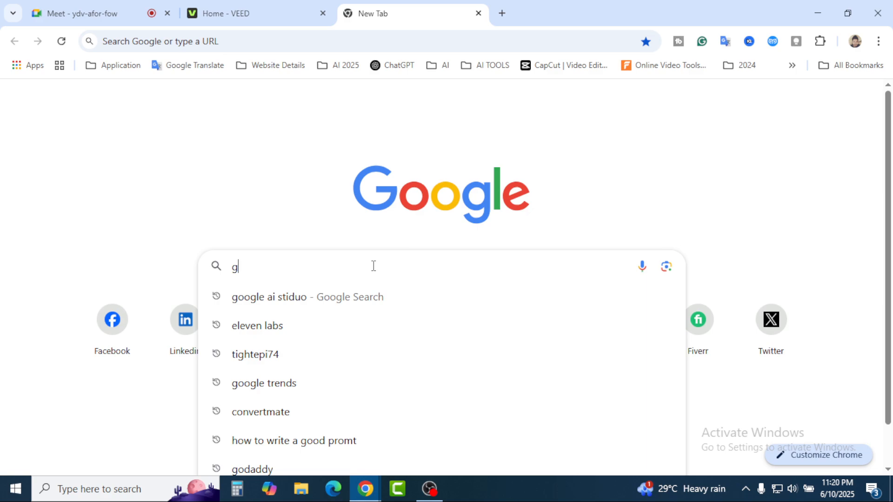
click(344, 296)
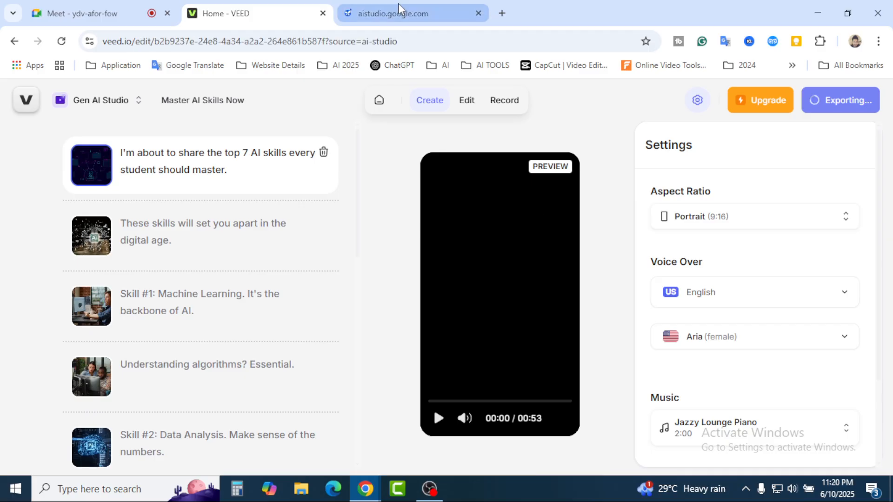
click(398, 13)
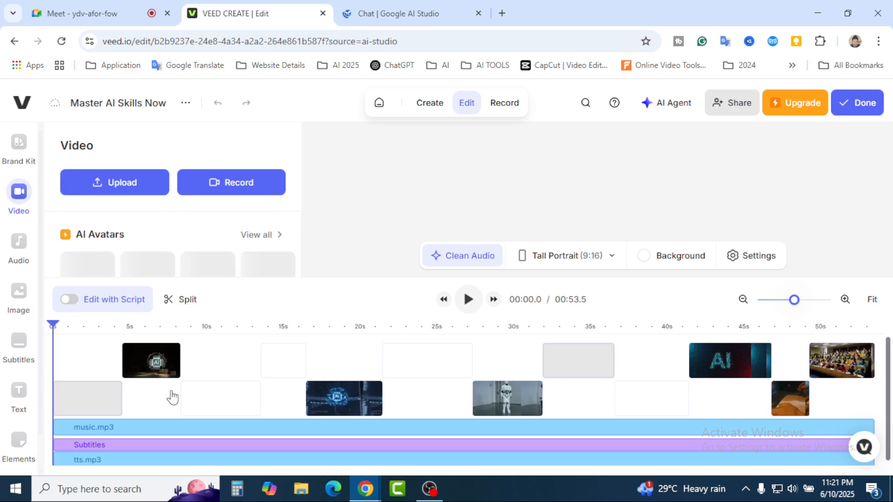
Try removing the music.mp3 track from the Master AI Skills Now timeline and undo the deletion.
click(104, 434)
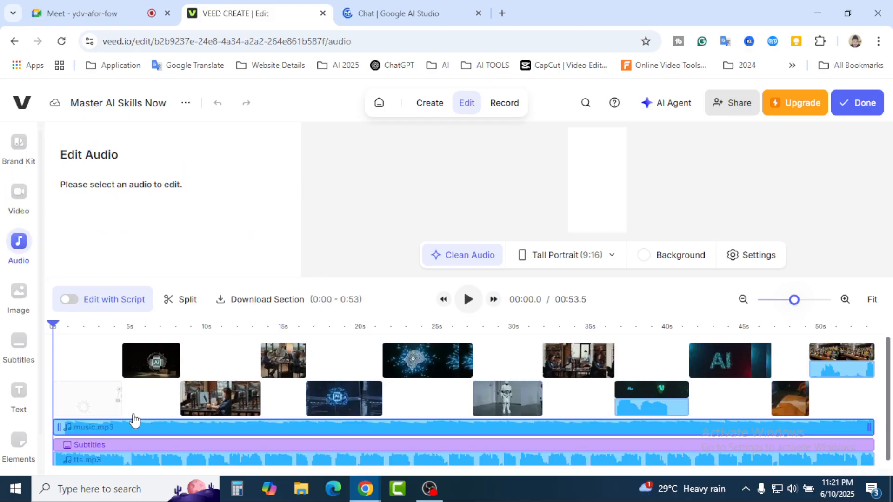
click(106, 434)
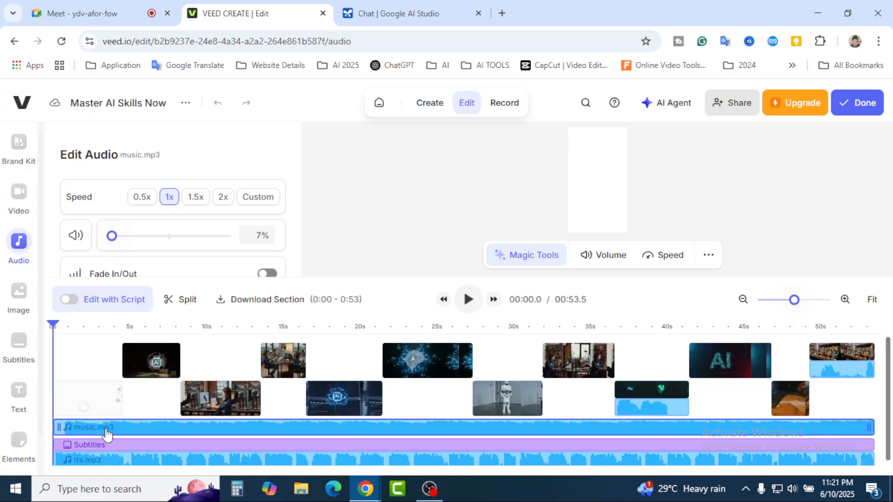
click(107, 459)
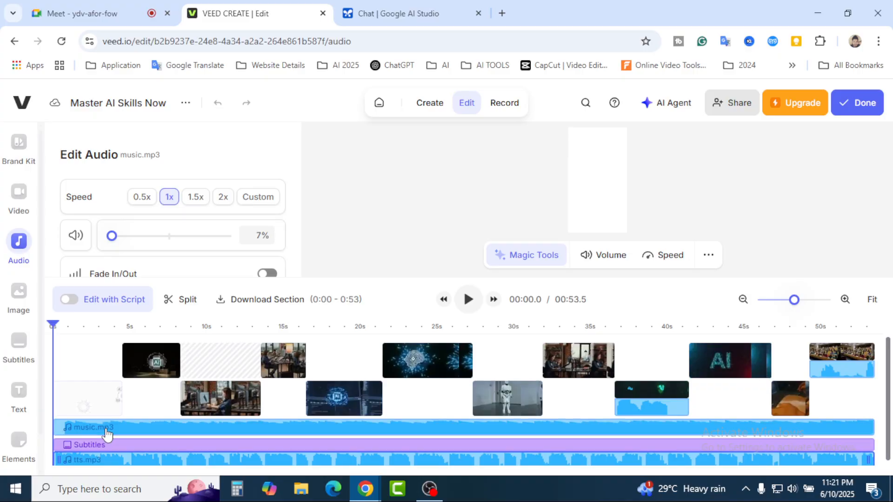
key(Delete)
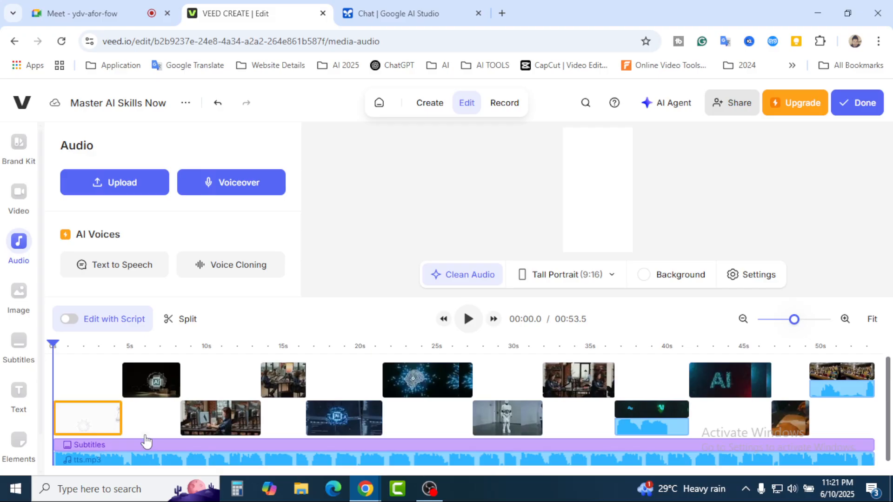
scroll(144, 438, down, 1)
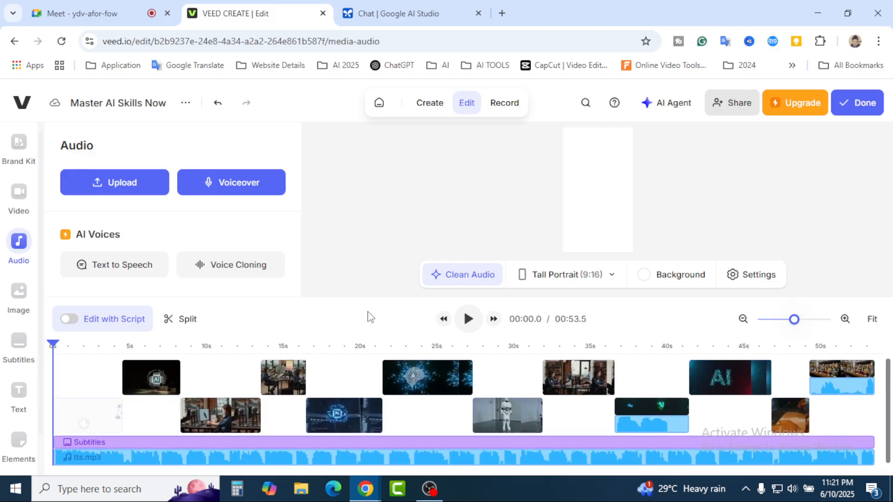
key(ctrl+z)
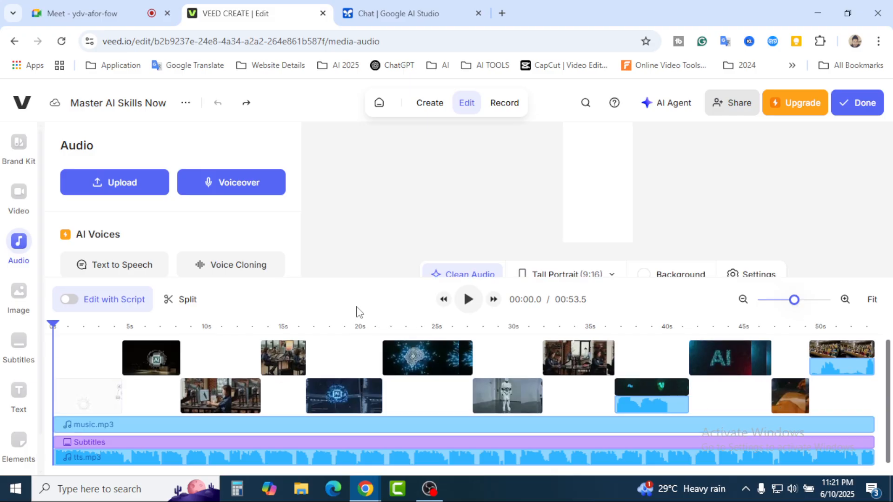
Delete the music.mp3 track from the timeline and set the project's canvas size to YouTube (16:9).
click(117, 425)
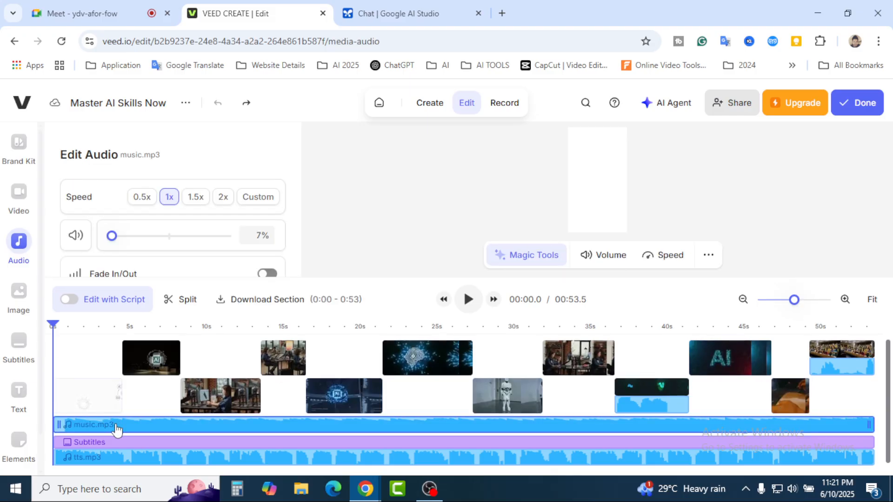
key(Delete)
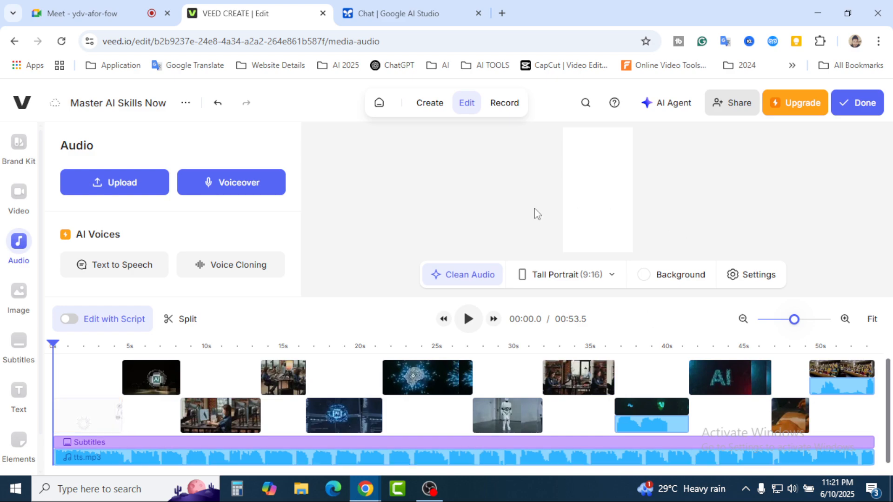
click(611, 276)
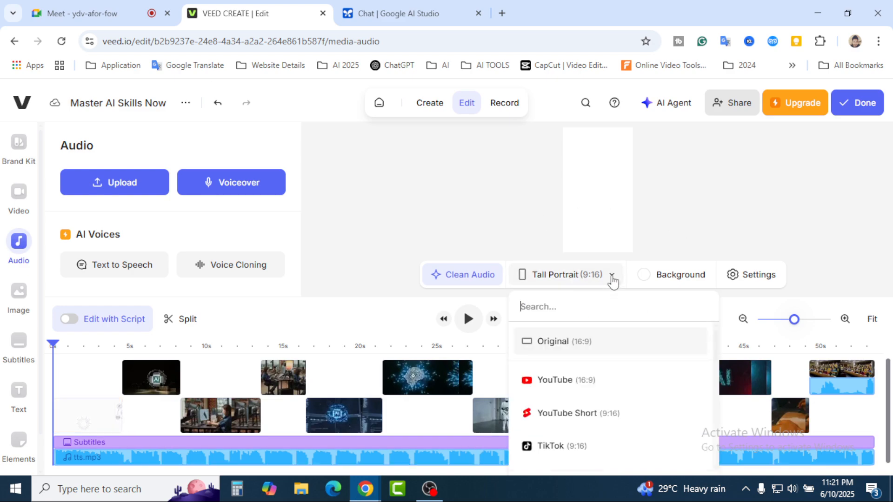
click(566, 390)
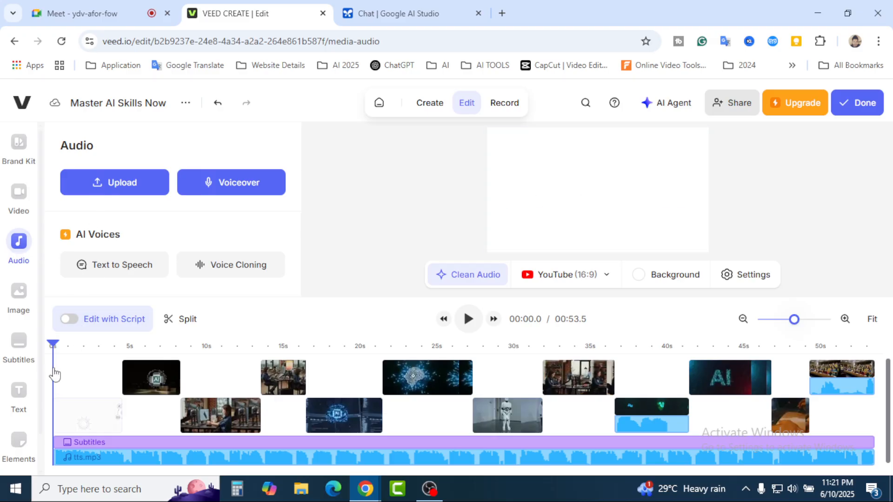
Preview the video at several timeline positions, export it in Standard quality and dismiss the survey on its share page.
drag(76, 350, 166, 361)
click(233, 380)
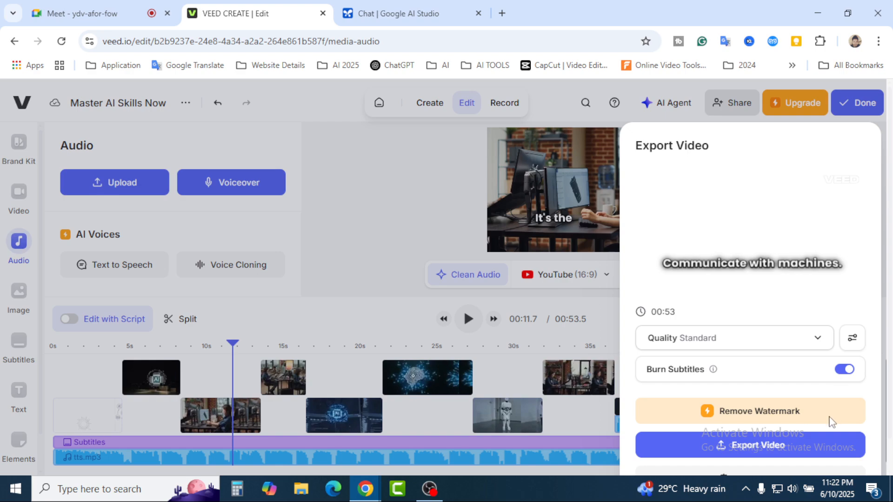
click(791, 444)
key(F5)
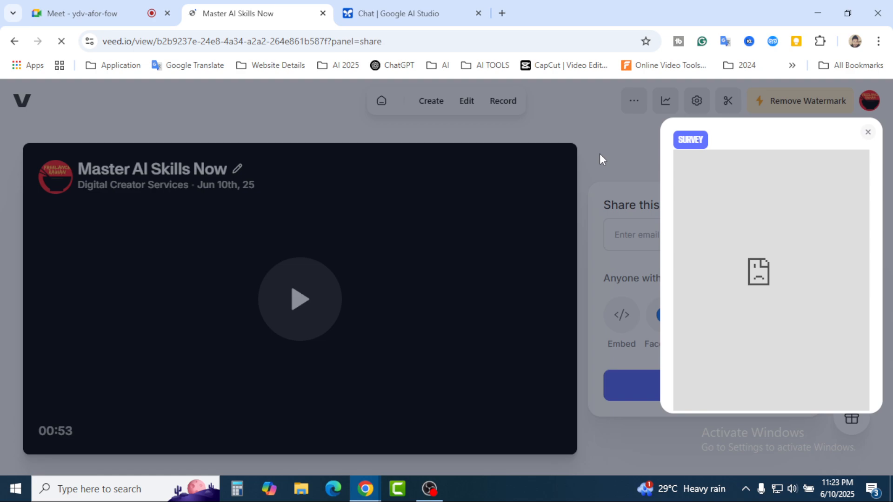
click(868, 133)
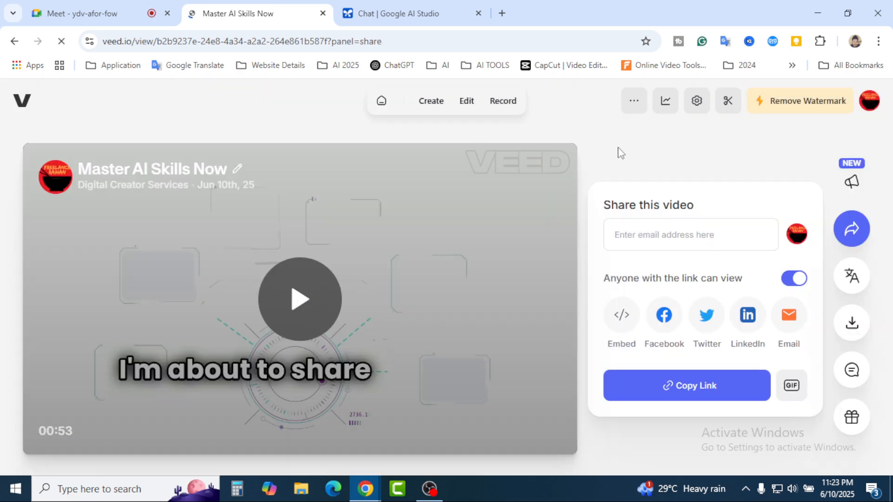
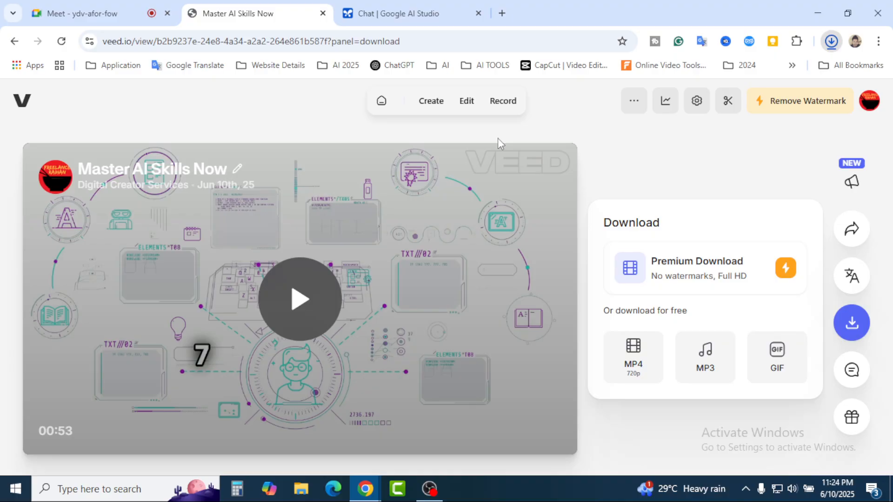
Switch to Google AI Studio, browse the Generate Media examples and open the Veo video generator.
key(ctrl+Tab)
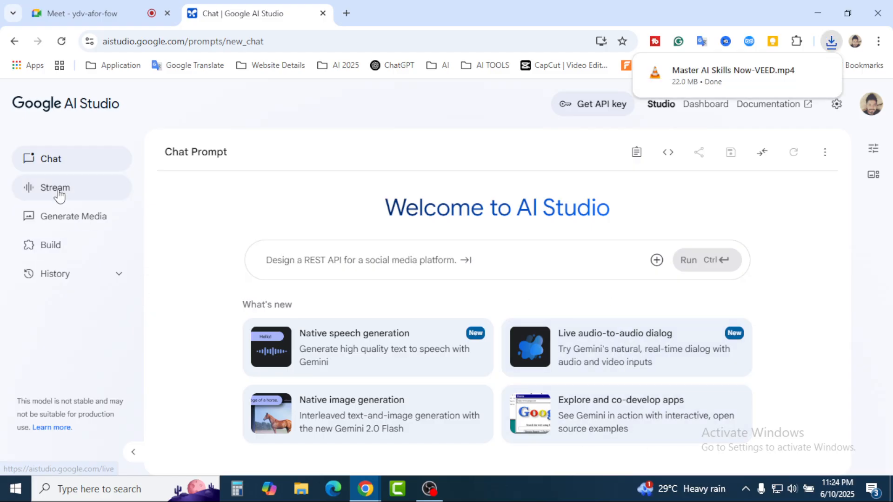
click(109, 216)
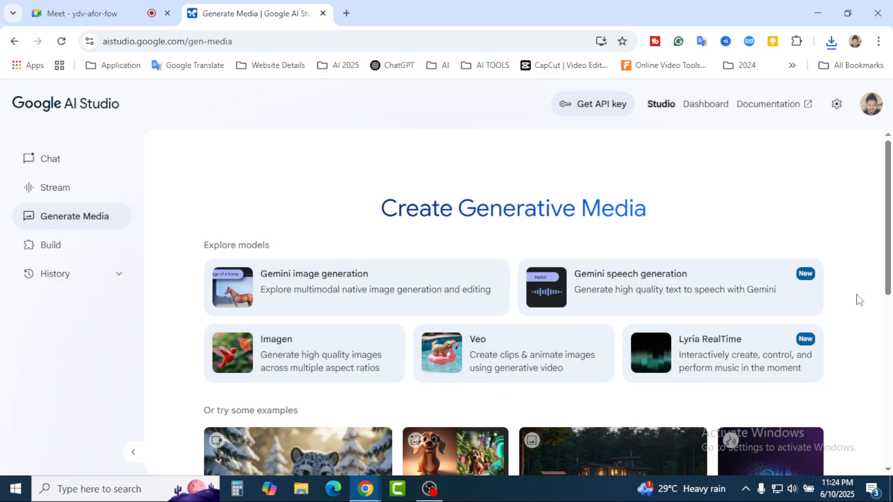
scroll(860, 300, down, 3)
scroll(860, 299, down, 3)
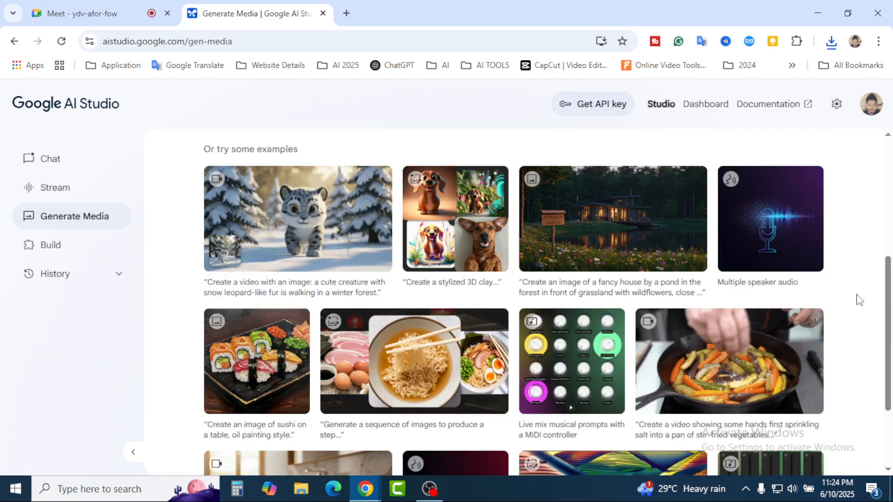
scroll(860, 300, down, 3)
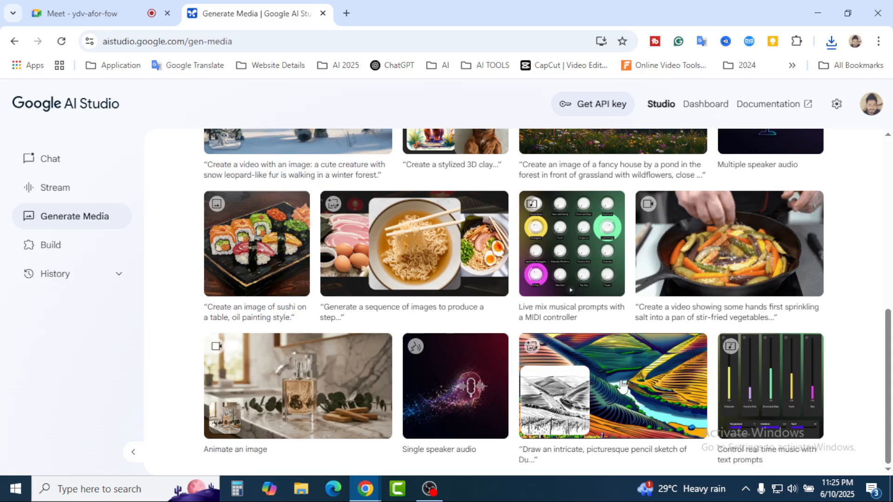
triple_click(650, 320)
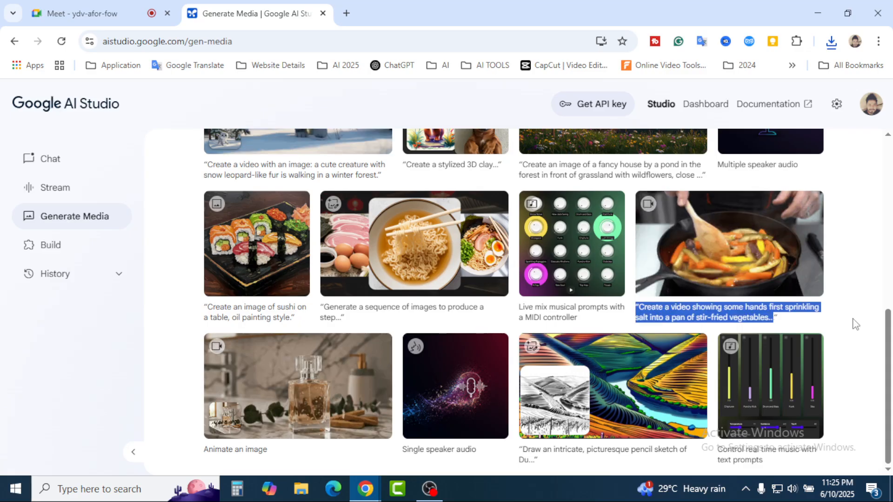
scroll(855, 324, up, 10)
click(525, 358)
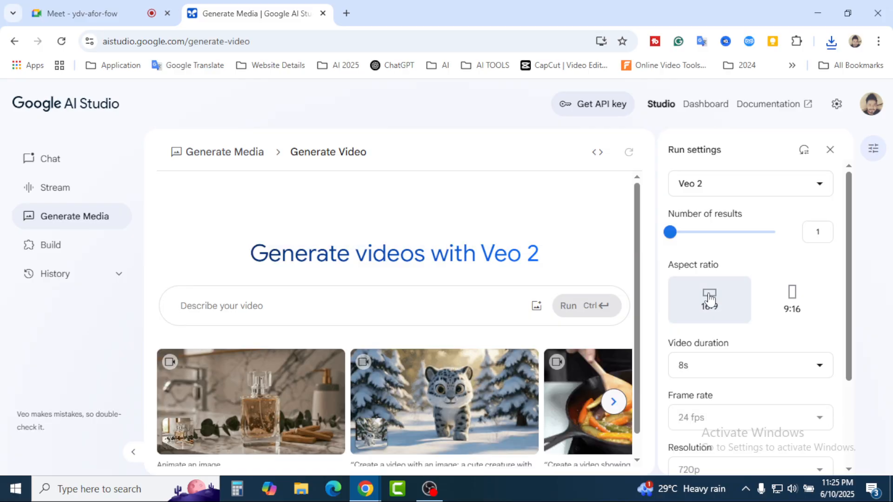
Set the aspect ratio to 9:16, generate the example clip of hands salting stir-fried vegetables, and open ChatGPT in a separate tab.
click(793, 311)
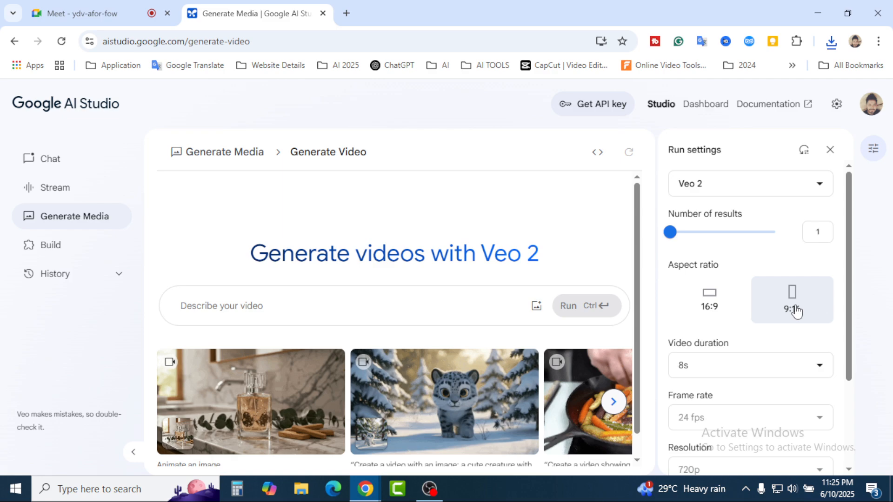
click(721, 311)
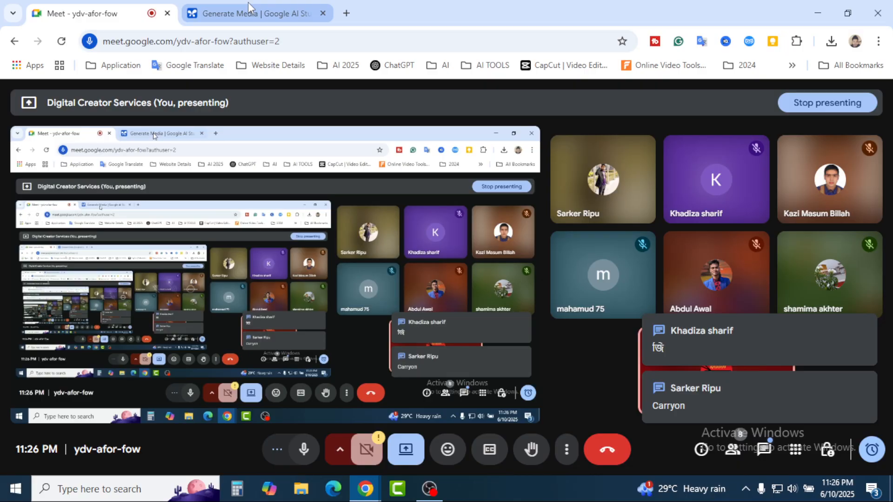
click(247, 2)
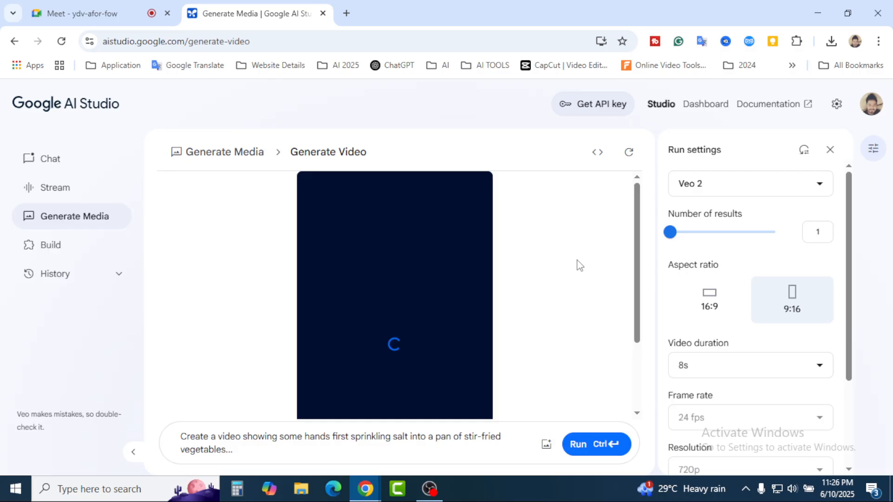
key(ctrl+t)
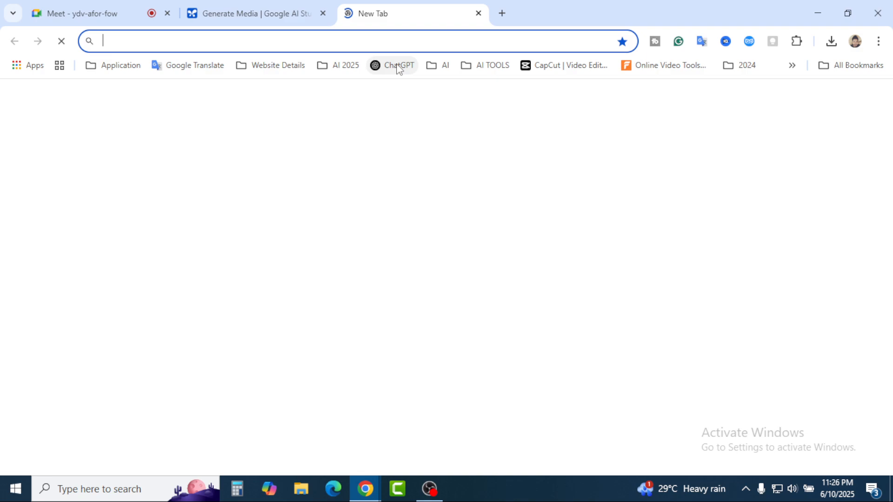
key(ctrl+shift+Tab)
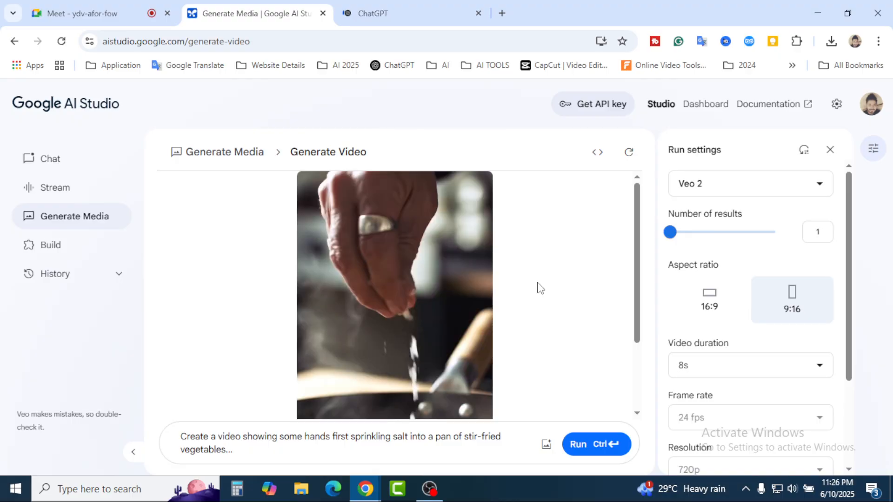
Play the generated stir-fry clip and examine its full vertical frame.
scroll(539, 289, down, 3)
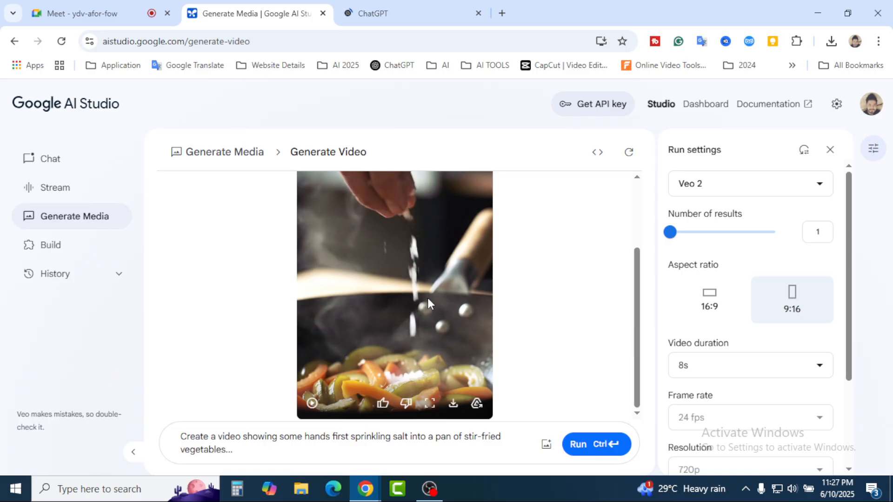
click(312, 400)
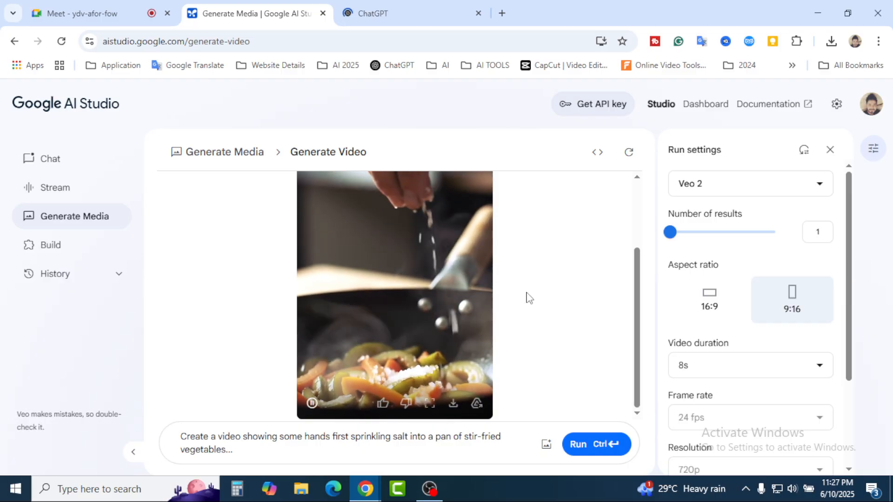
click(435, 291)
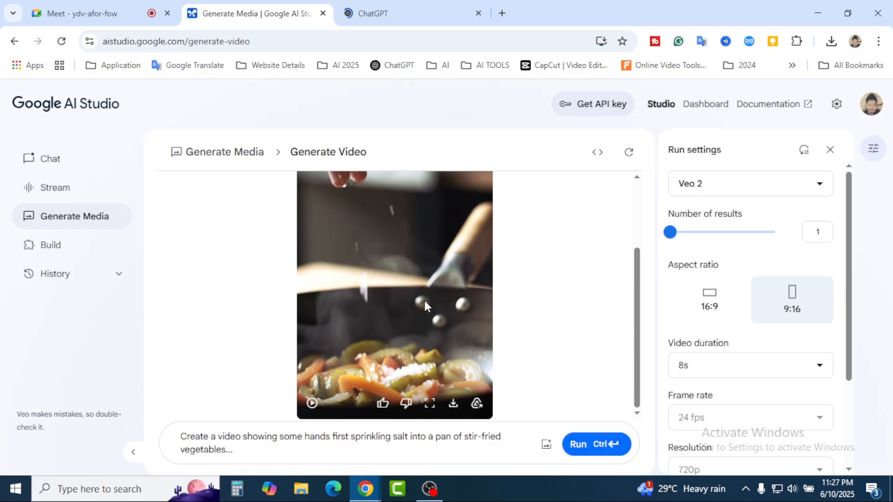
scroll(424, 305, up, 3)
scroll(424, 304, down, 3)
scroll(424, 304, up, 3)
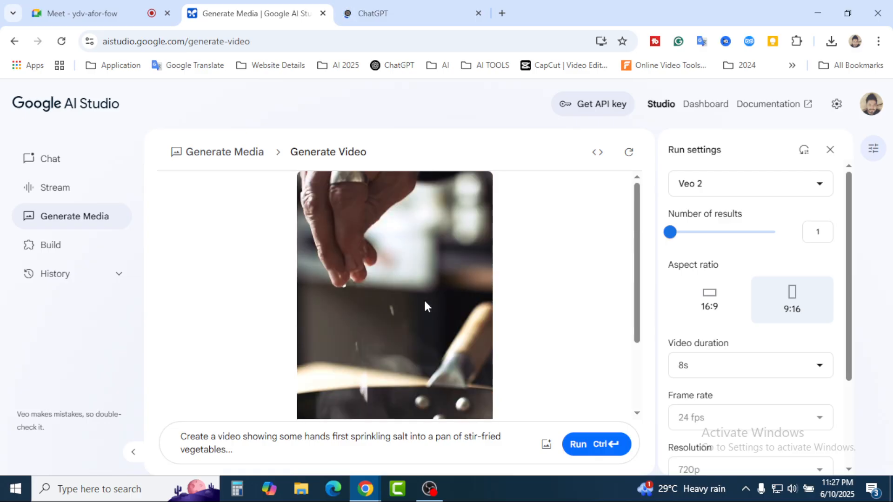
scroll(442, 306, down, 3)
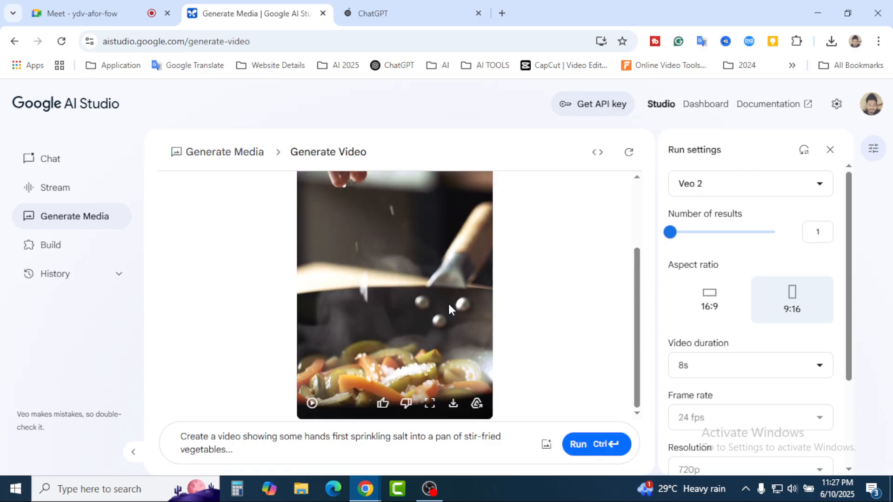
click(312, 403)
scroll(544, 307, up, 3)
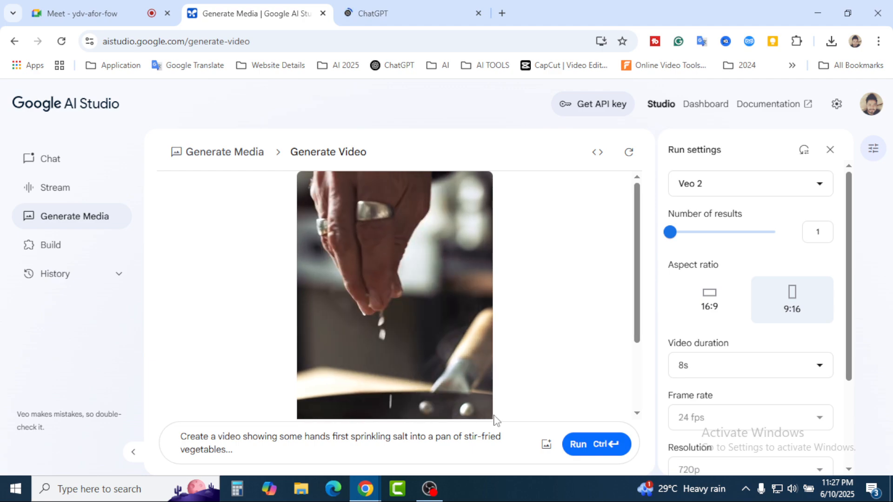
Highlight the stir-fry prompt text, replay the generated clip and download it as an MP4 file.
click(248, 446)
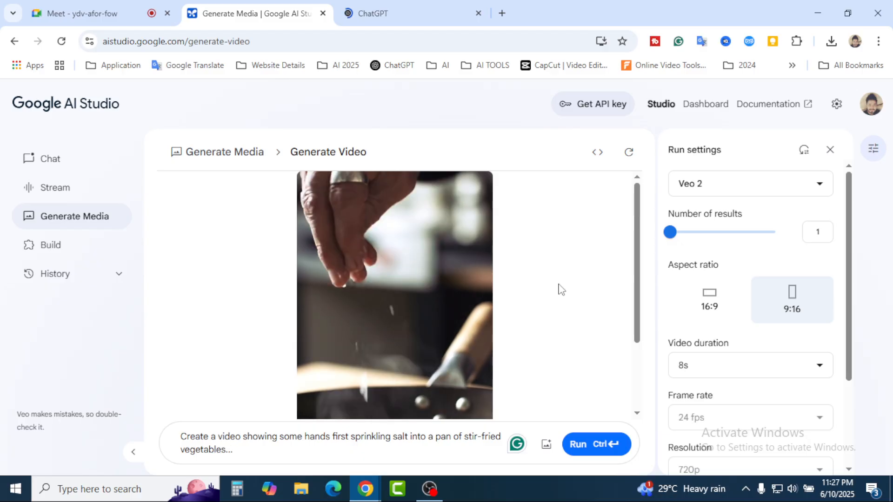
scroll(561, 289, down, 3)
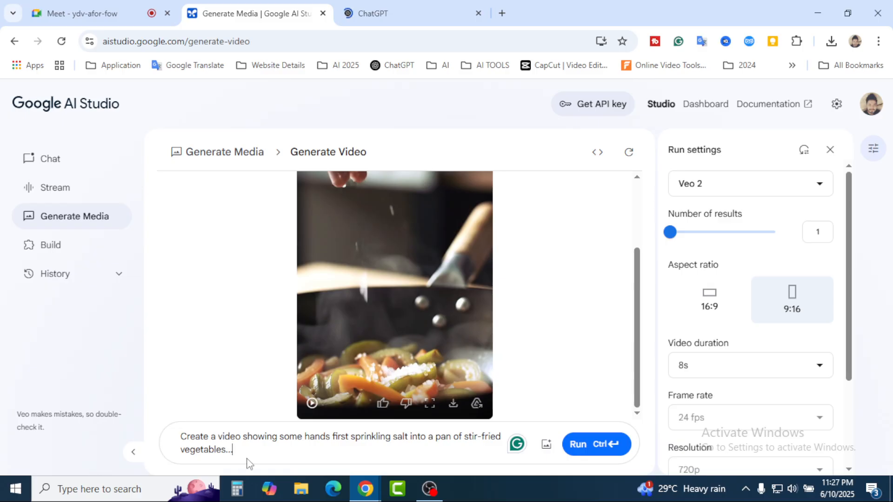
drag(245, 451, 160, 433)
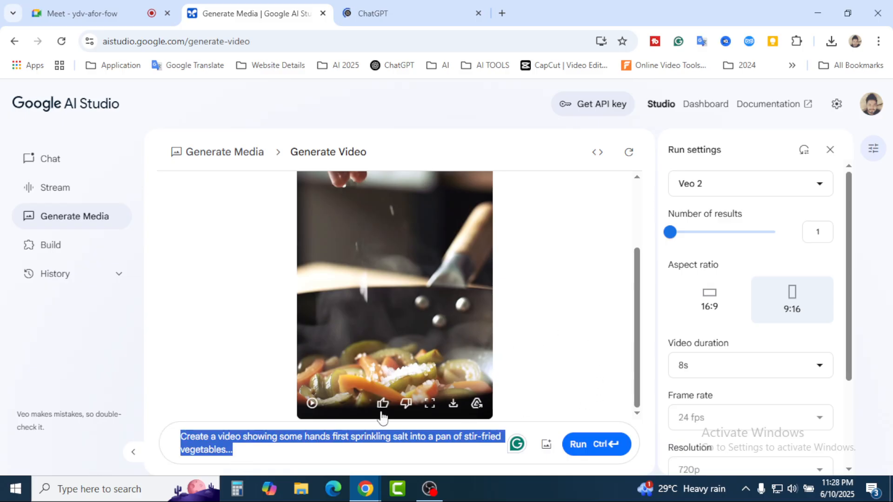
click(314, 435)
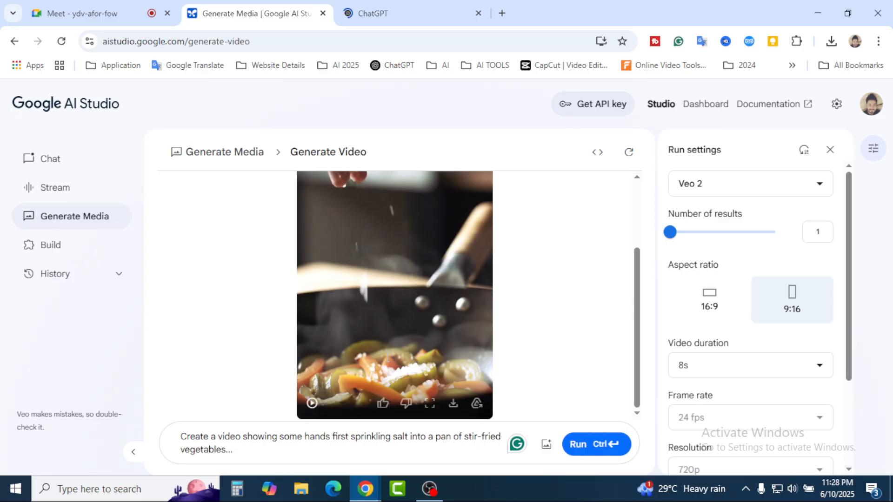
click(316, 403)
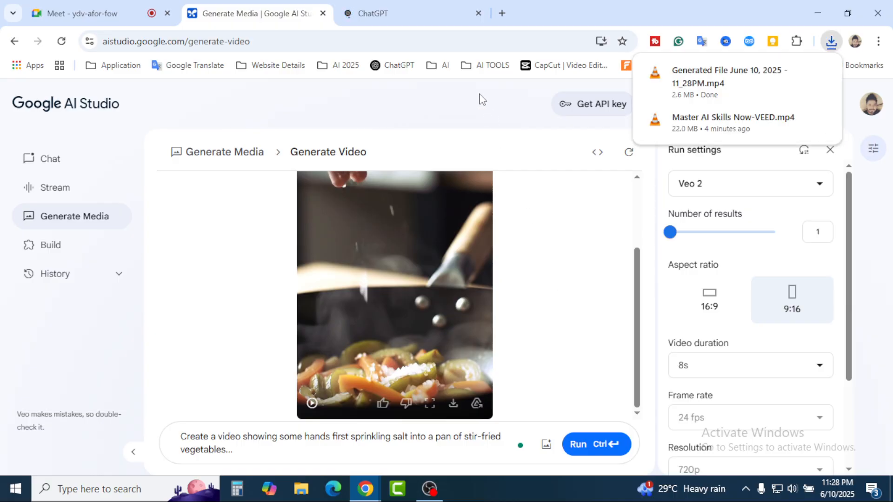
click(481, 99)
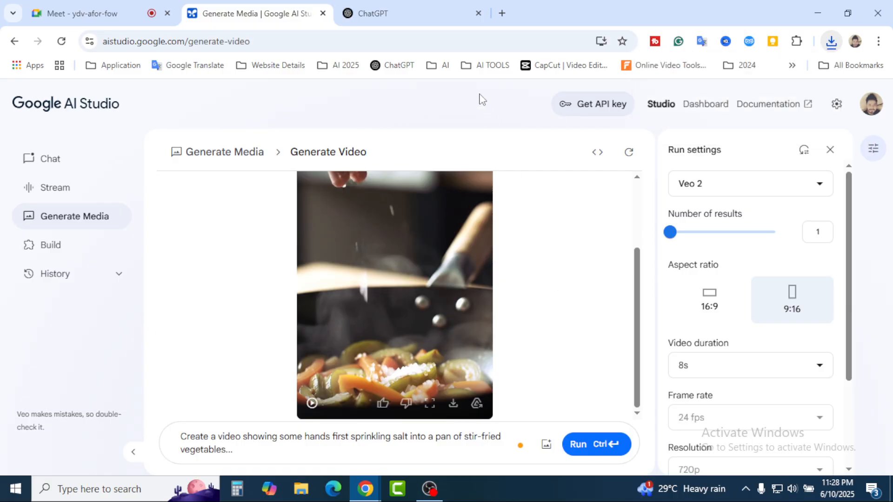
Review the remaining Veo run settings, then switch to ChatGPT and open the Kids Playing at Sunset chat.
click(423, 5)
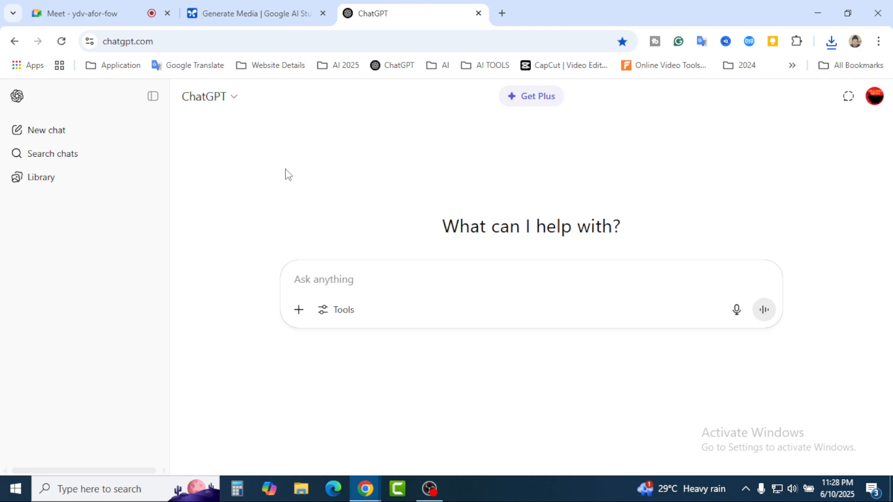
click(251, 9)
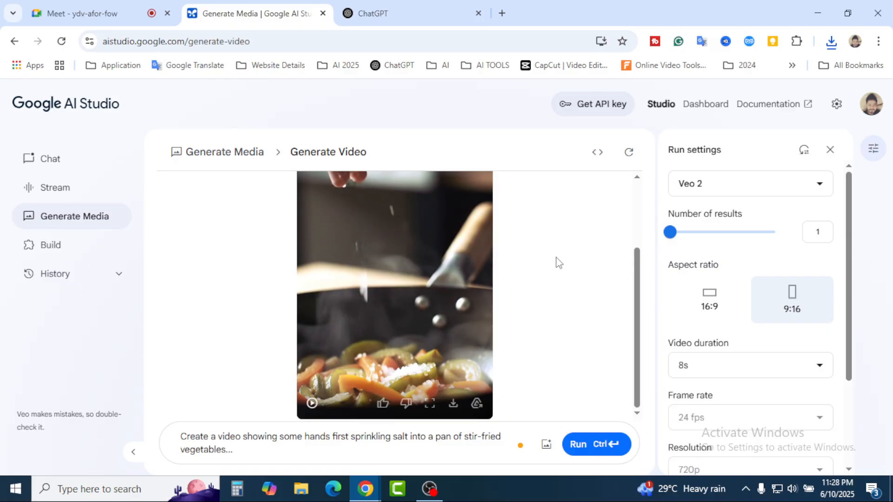
scroll(742, 415, down, 3)
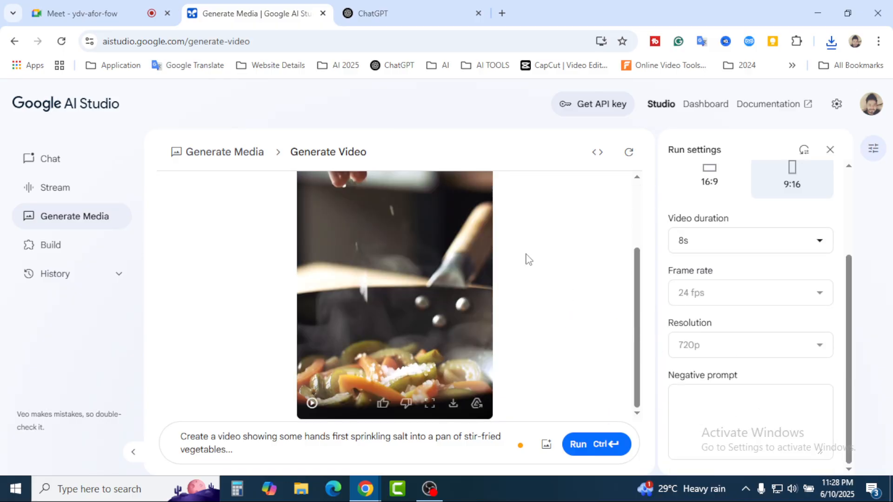
click(425, 6)
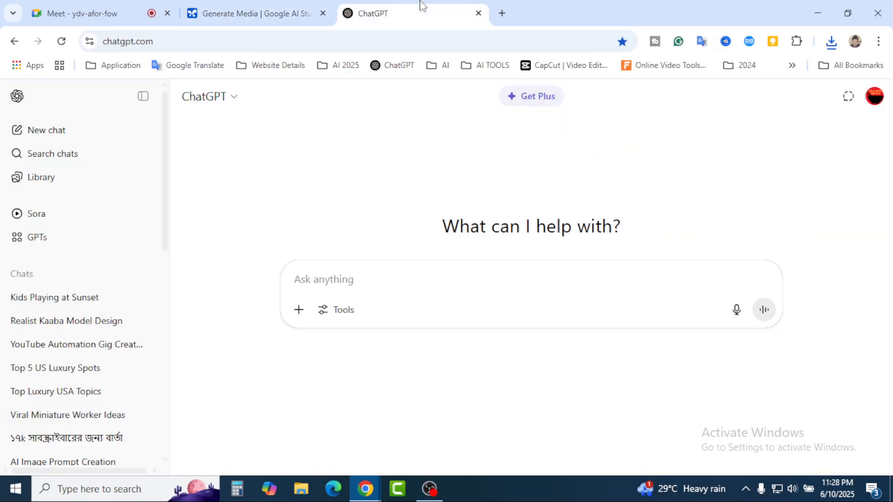
click(56, 307)
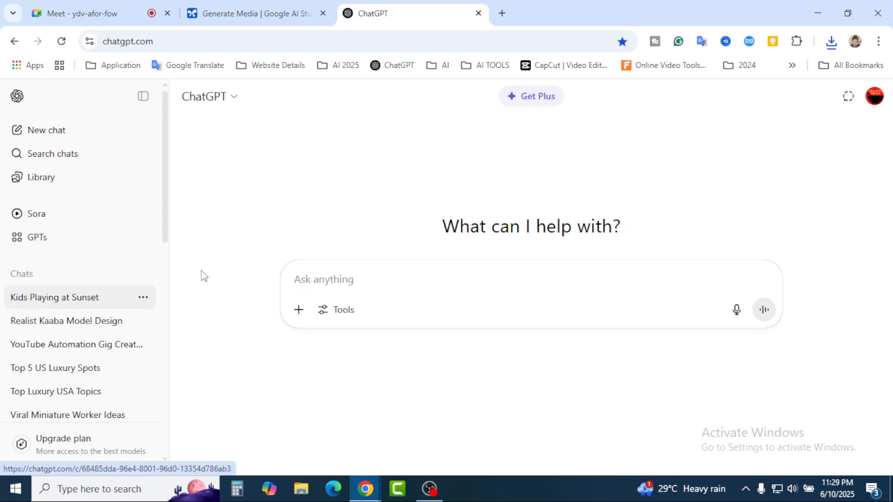
Return to the Meet call and open the in-call messages to read participants' replies.
click(282, 4)
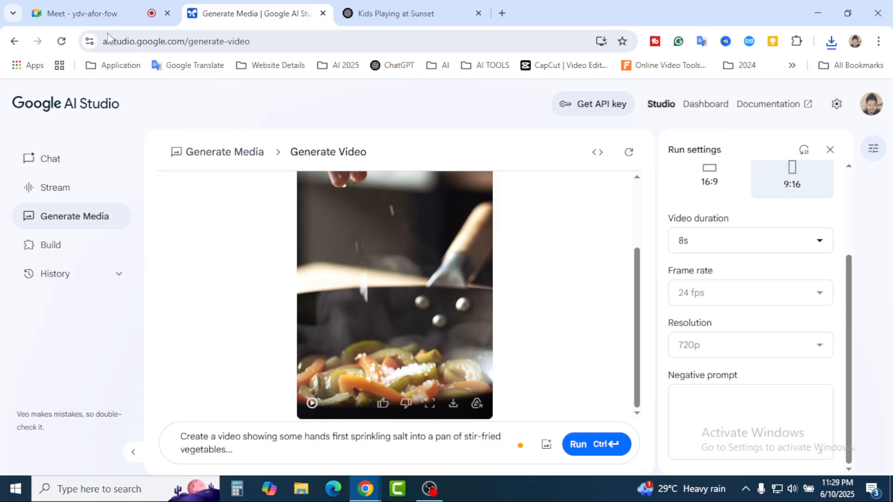
click(81, 13)
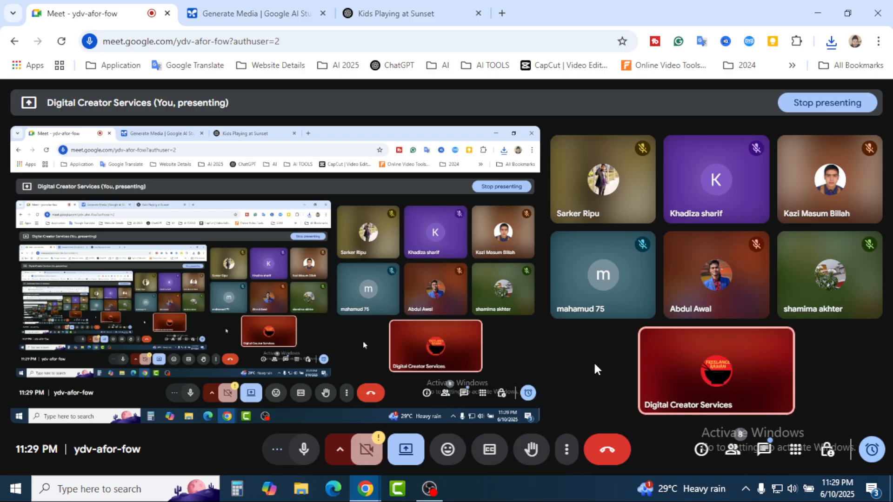
click(769, 448)
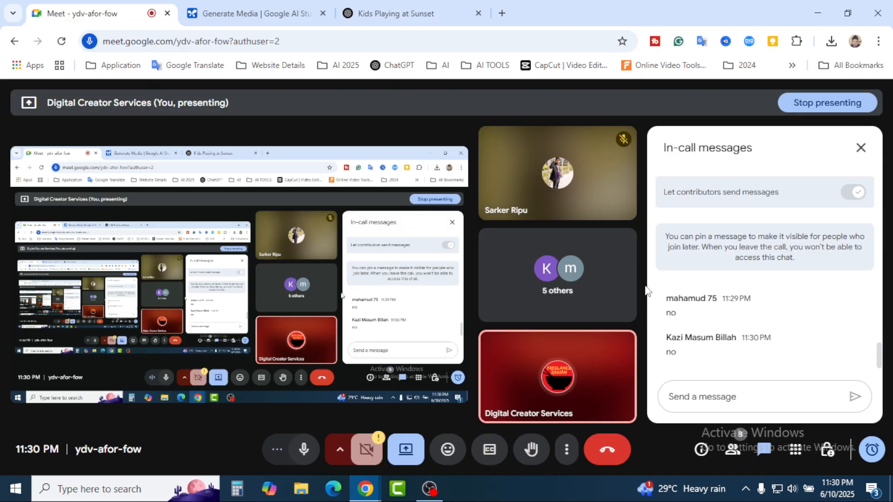
Switch to the Kids Playing at Sunset chat in ChatGPT, enlarge the generated beach image and download it.
click(387, 6)
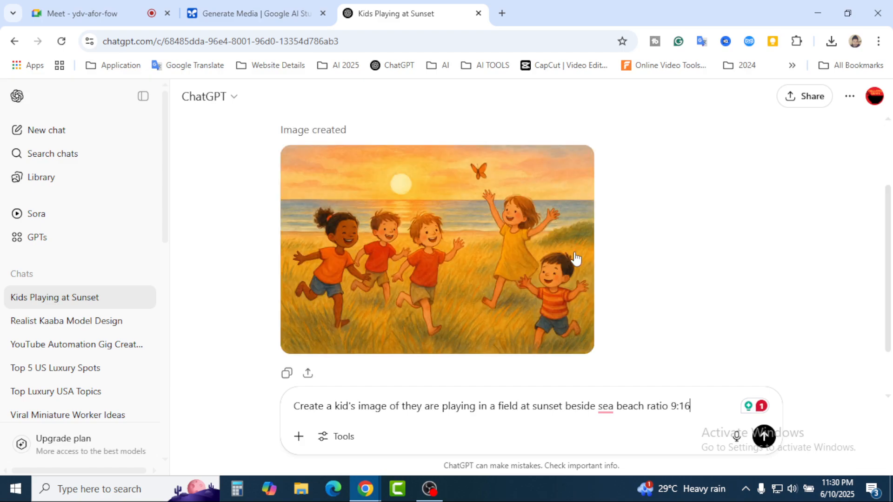
click(465, 252)
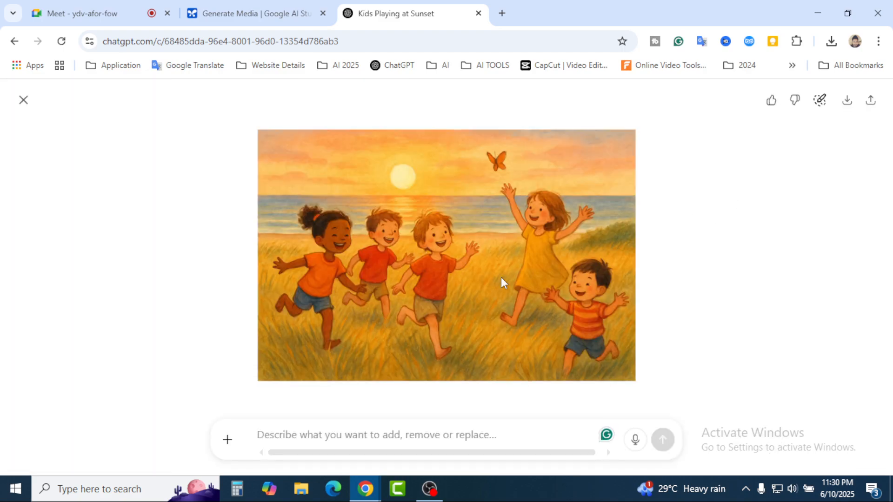
click(849, 104)
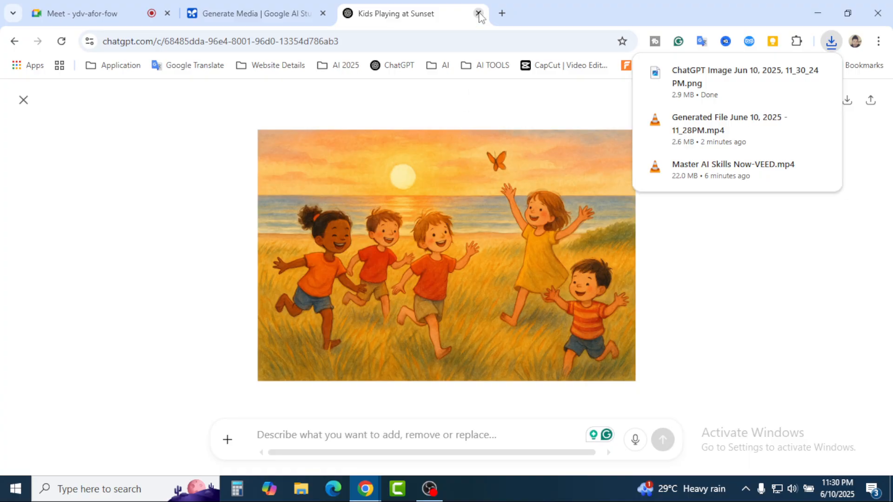
Reopen the Veo generator in Google AI Studio and add ChatGPT Image Jun 10, 2025, 11_30_24 PM.png from Downloads to the prompt.
click(251, 13)
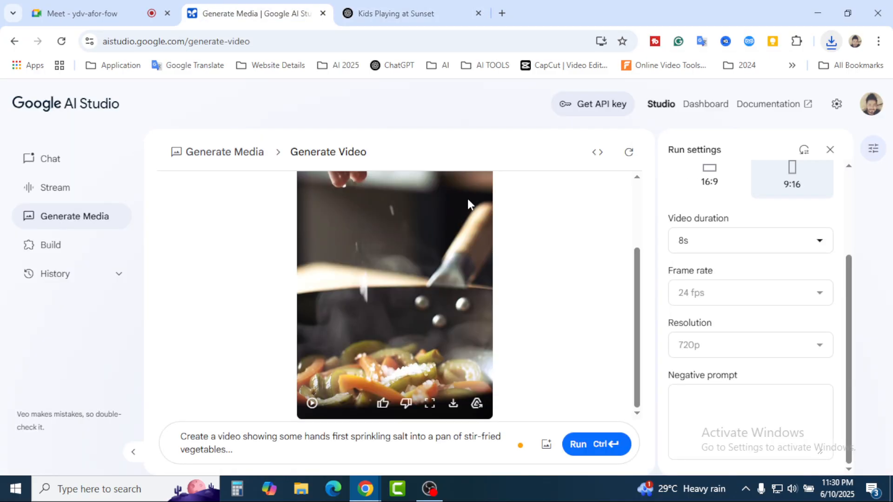
click(66, 222)
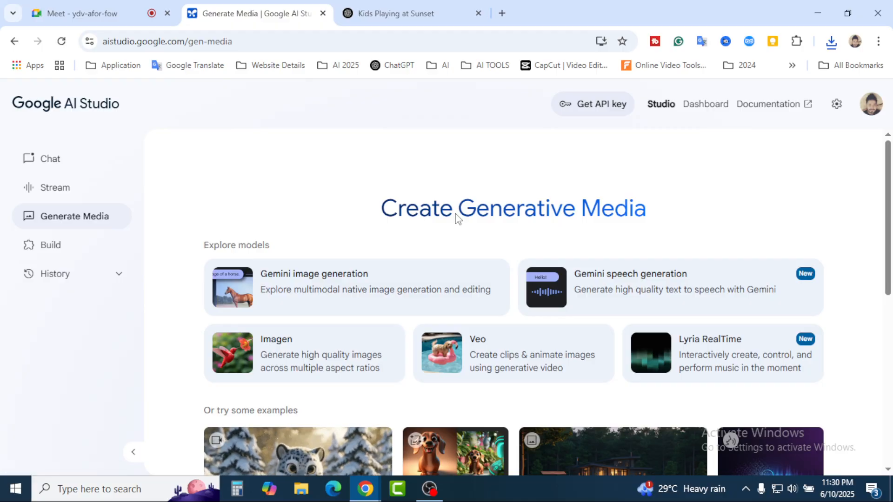
click(514, 361)
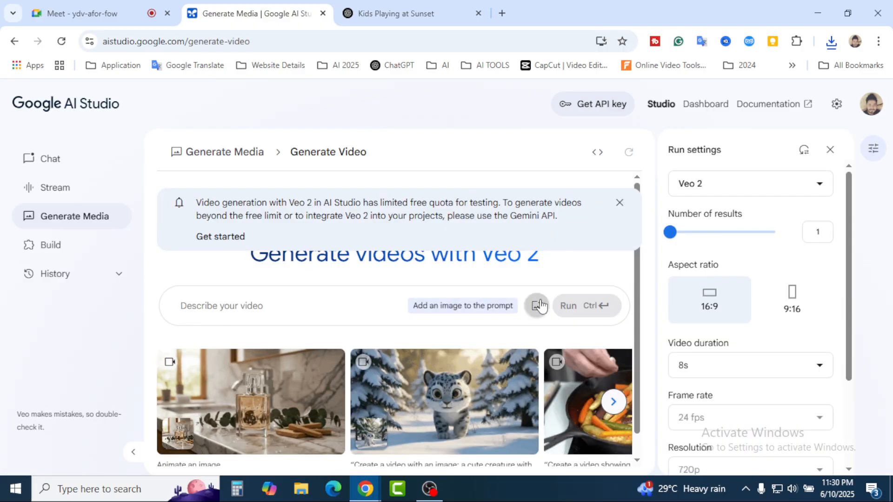
click(538, 305)
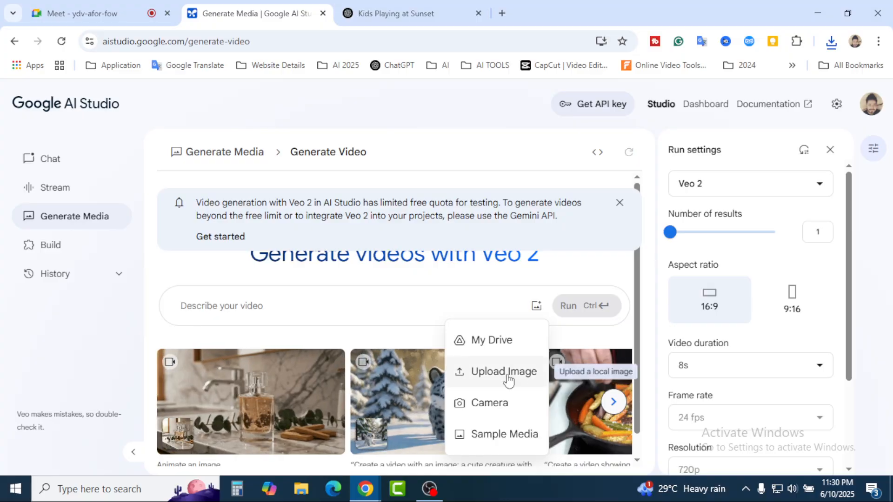
click(509, 380)
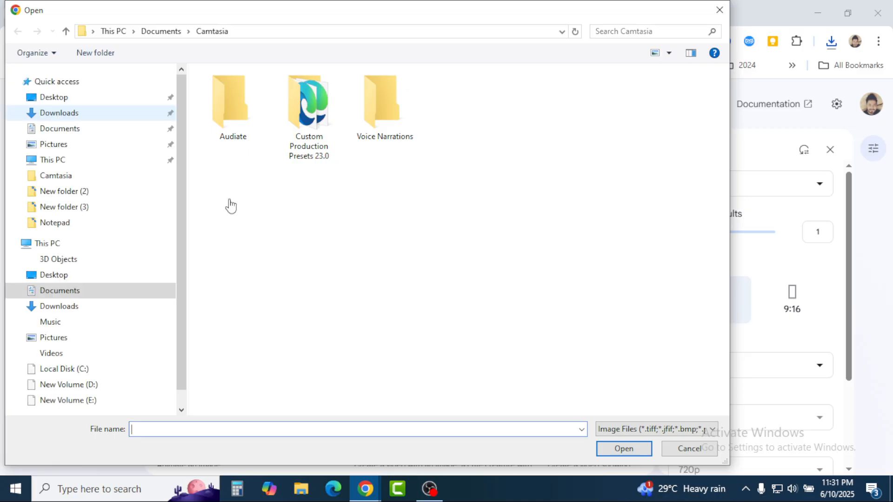
click(66, 116)
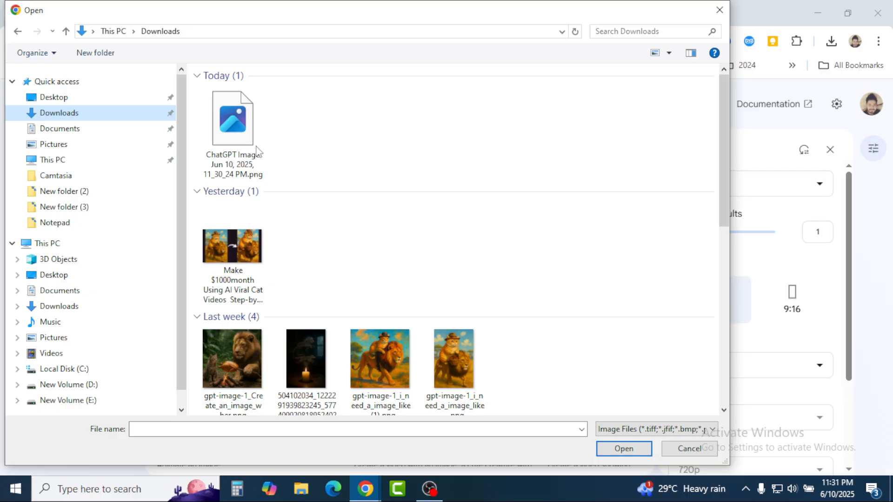
double_click(257, 151)
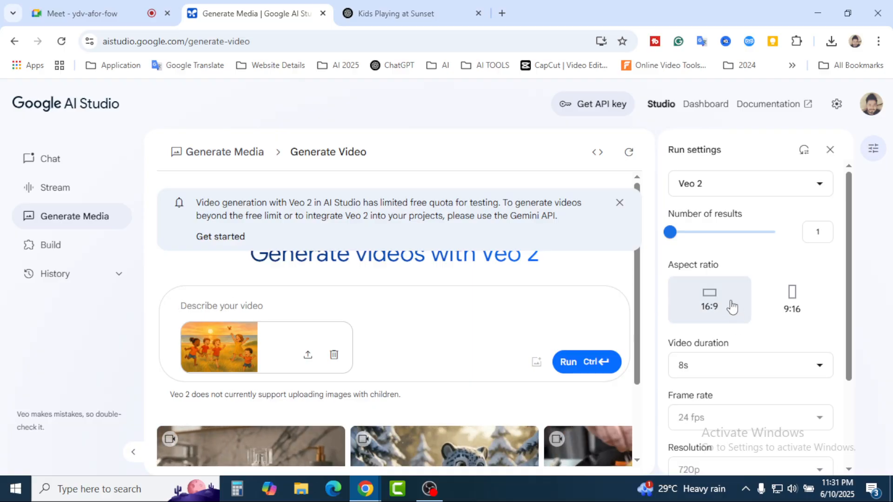
Recheck the ChatGPT beach image, then run Veo with "create a video where kids are playing running also add some birds flying on the sky".
click(431, 7)
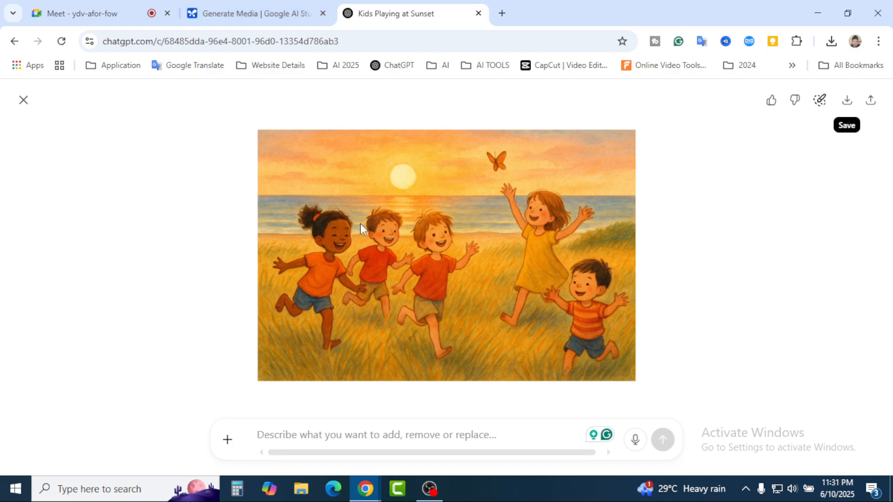
click(256, 13)
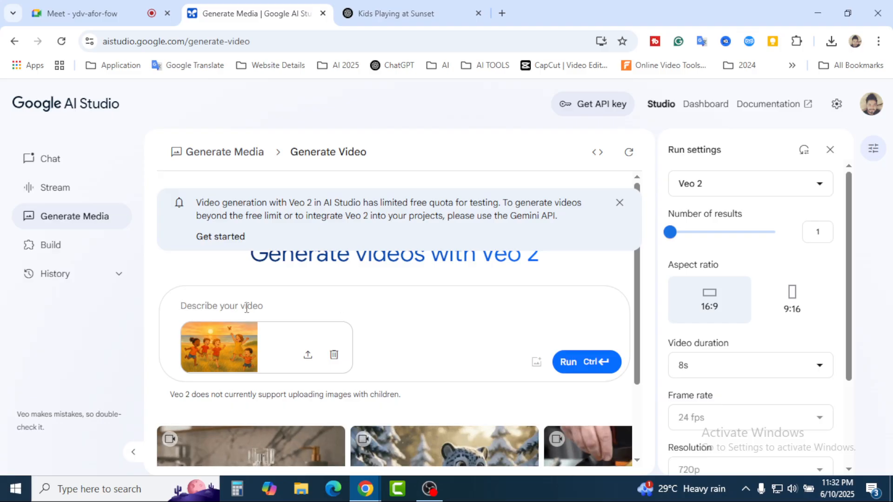
click(246, 308)
text(c)
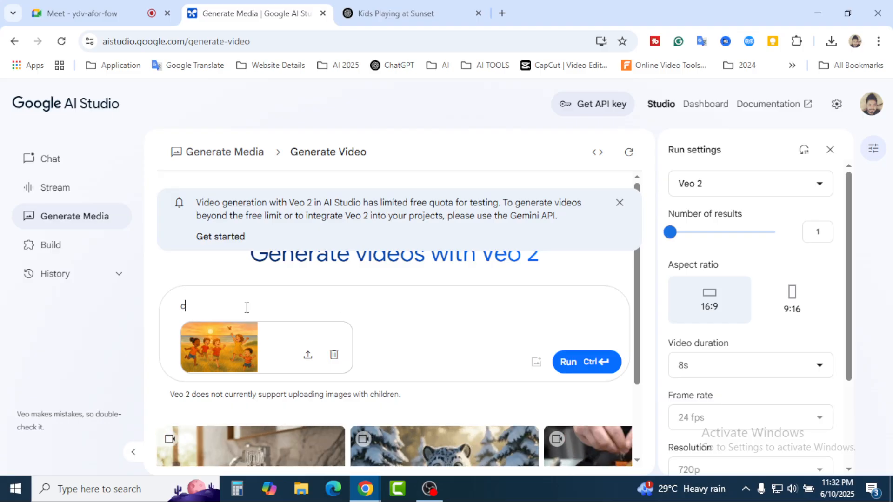
text(reate a vid)
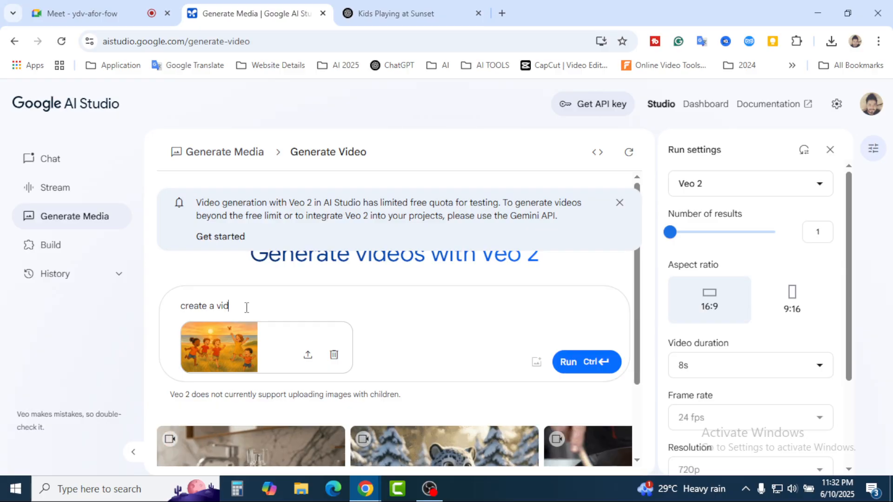
text(eo where )
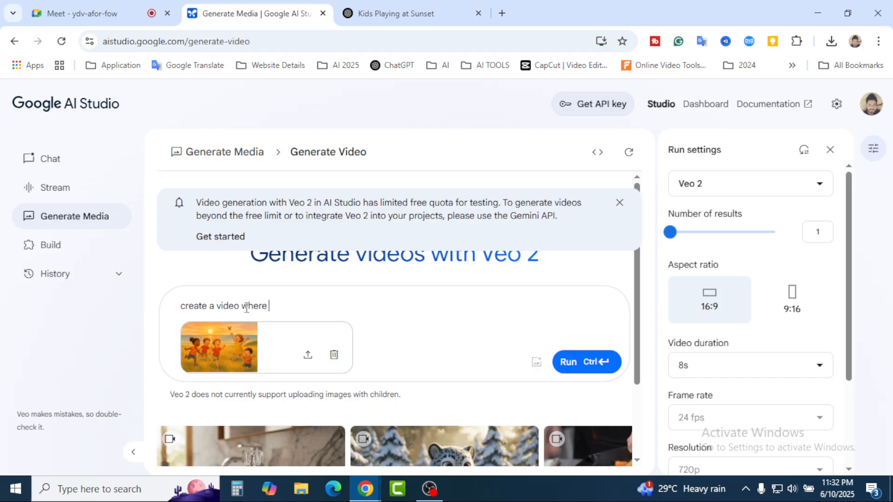
text(kids are )
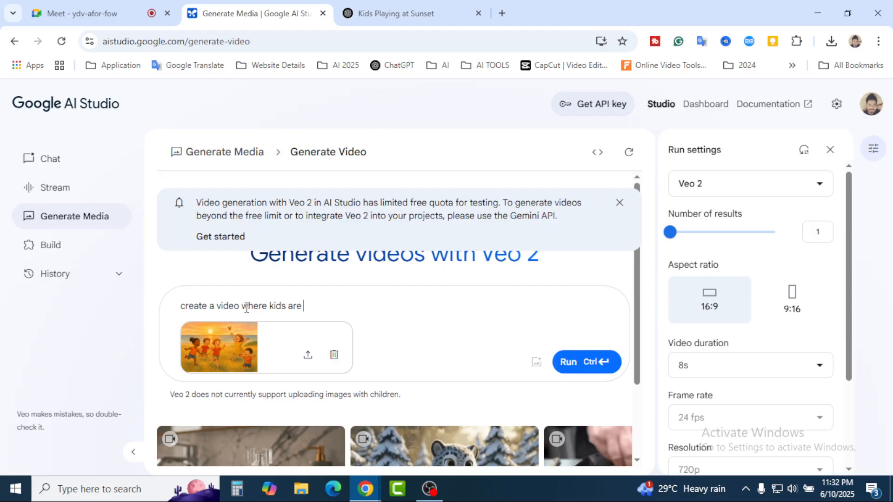
text(playinf)
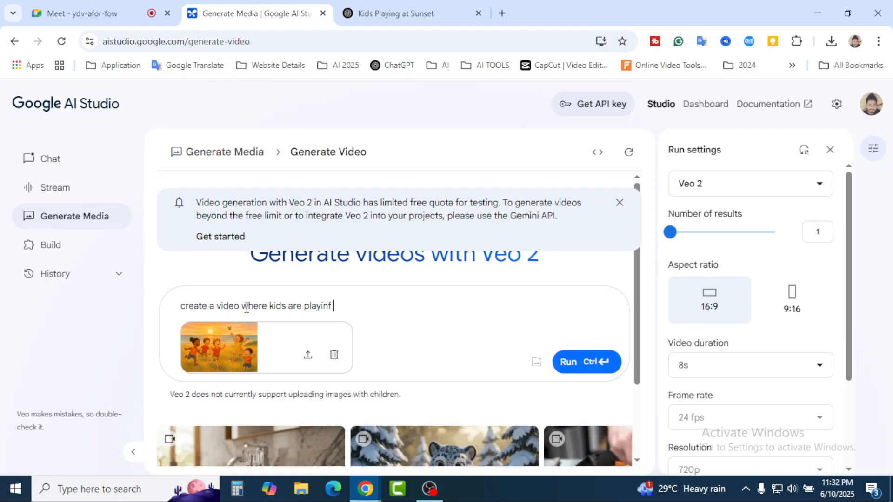
key(BackSpace)
key(BackSpace)
text(g ru)
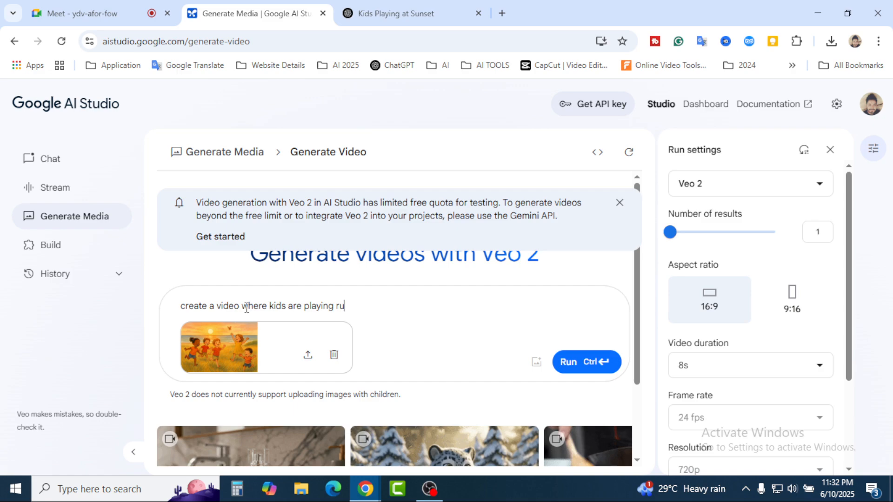
text(nning)
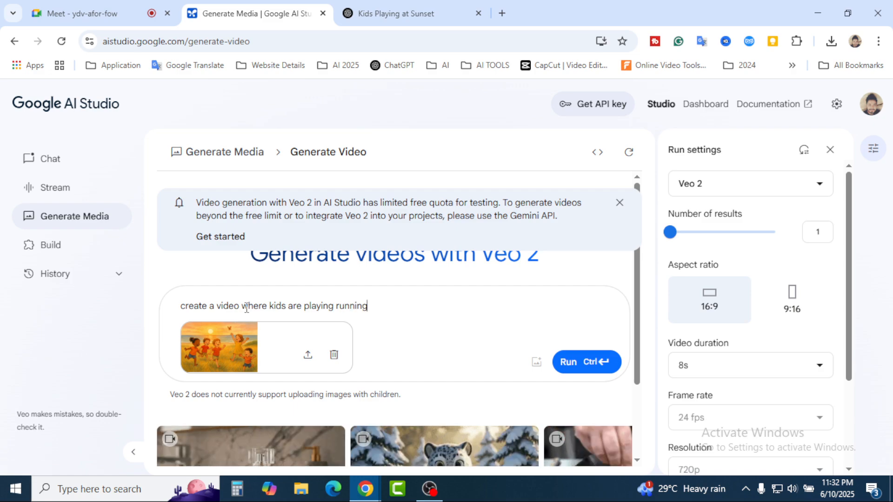
text( a)
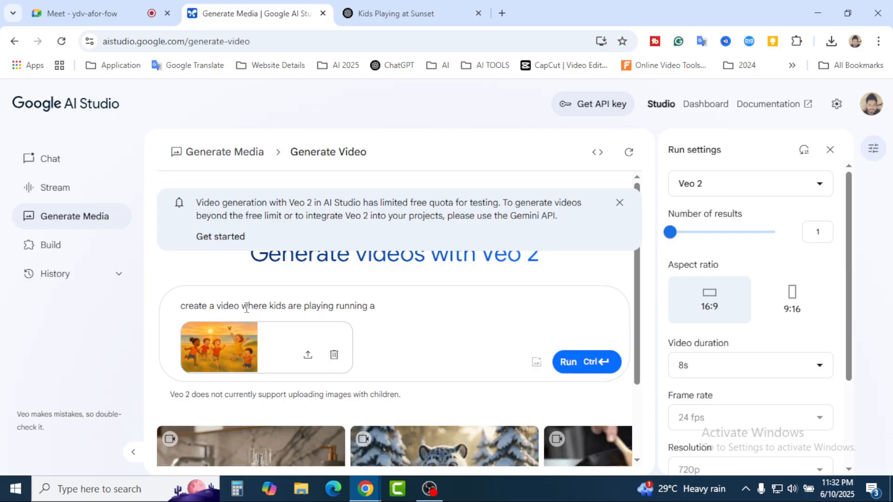
text(lso add )
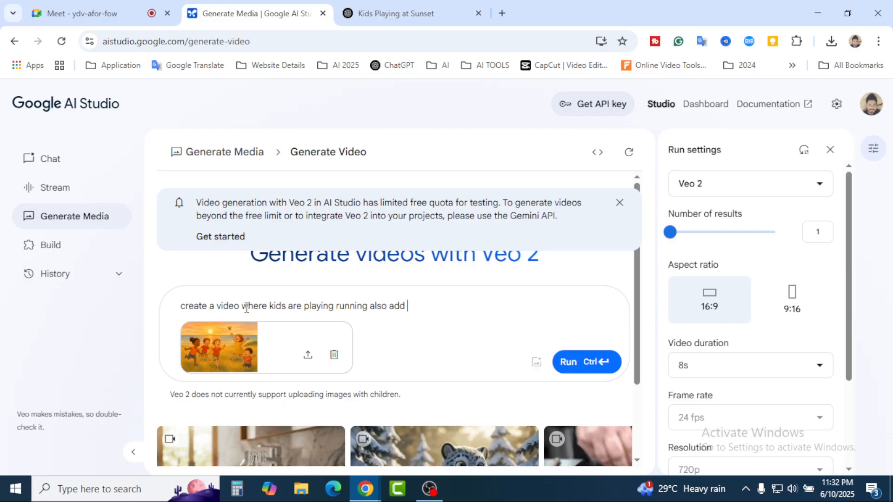
text(some )
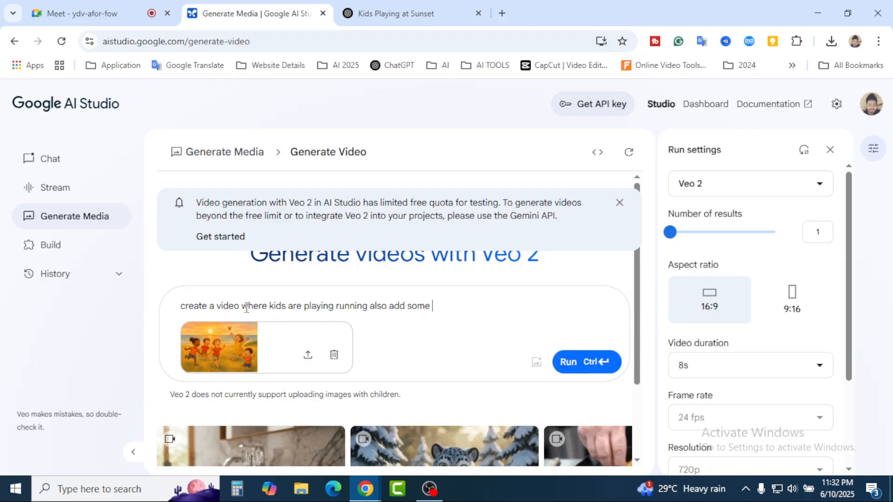
text(bir)
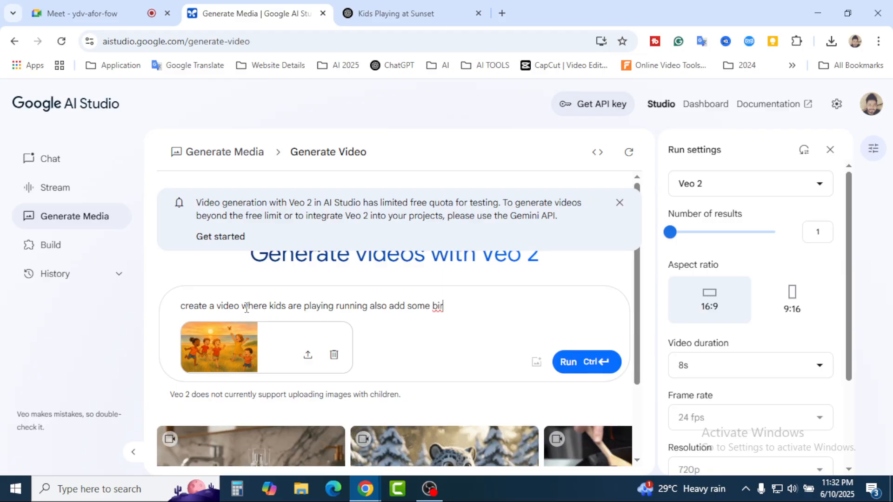
text(ds flying)
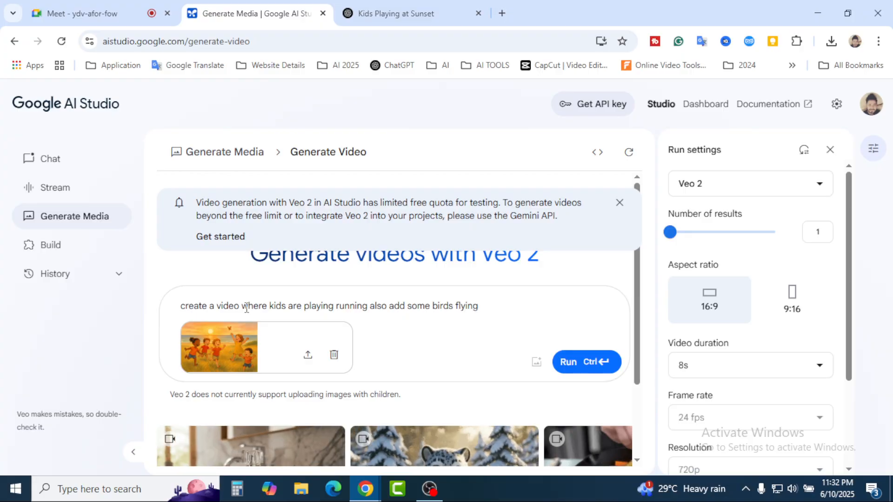
text( on the sky)
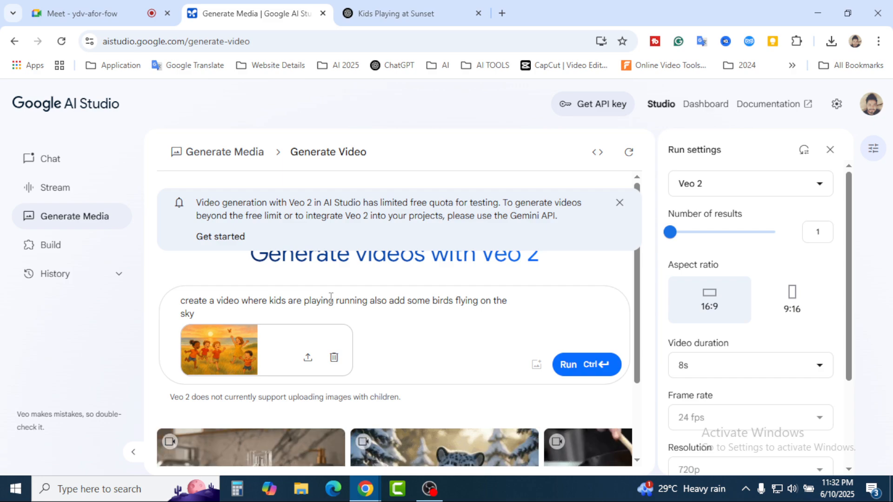
click(566, 361)
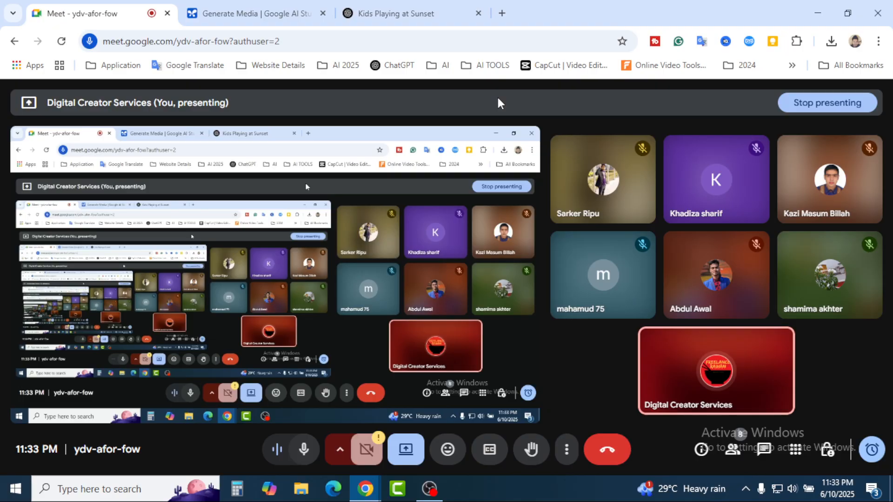
Return to Google AI Studio and delete "also add some birds flying on the sky" from the video prompt.
key(ctrl+Tab)
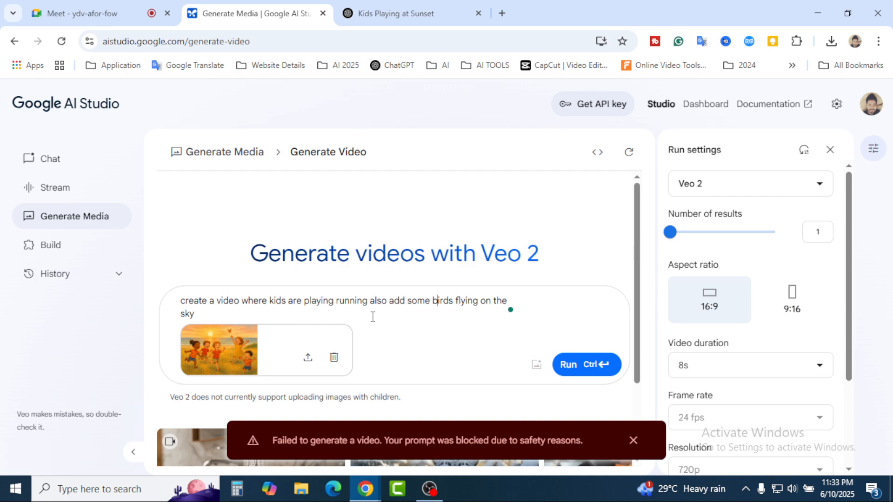
click(393, 305)
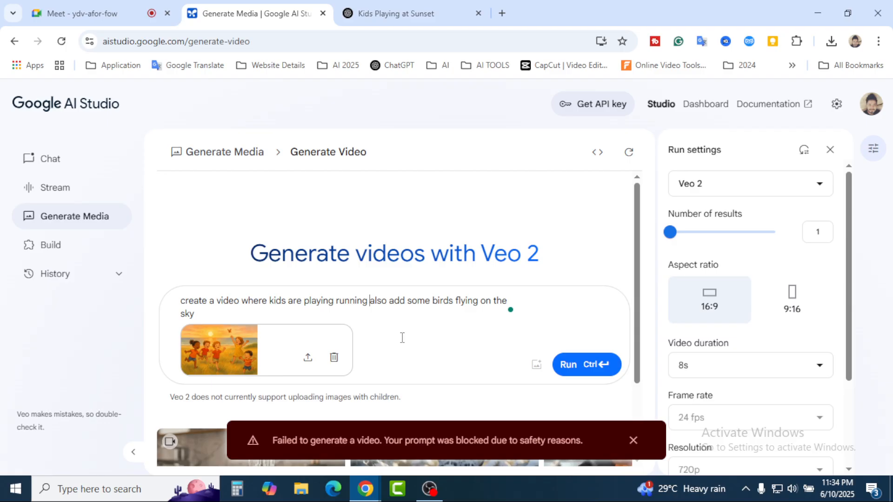
drag(369, 301, 402, 337)
key(BackSpace)
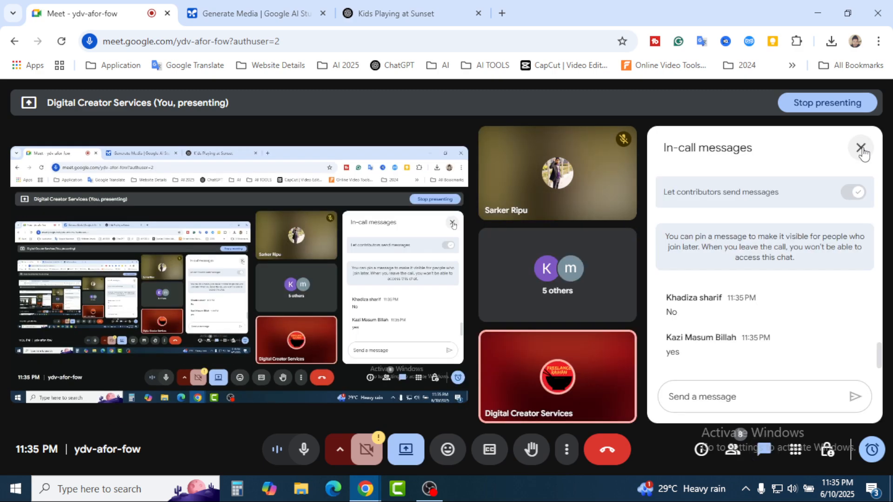
Close the Meet in-call messages, then choose ChatGPT Image Jun 10, 2025, 11_30_24 PM.png from Downloads as the Veo prompt image.
click(861, 148)
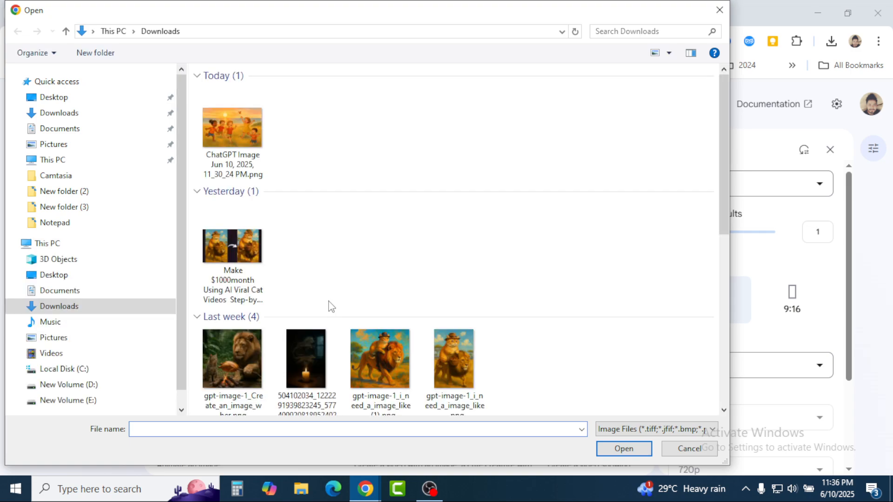
double_click(238, 132)
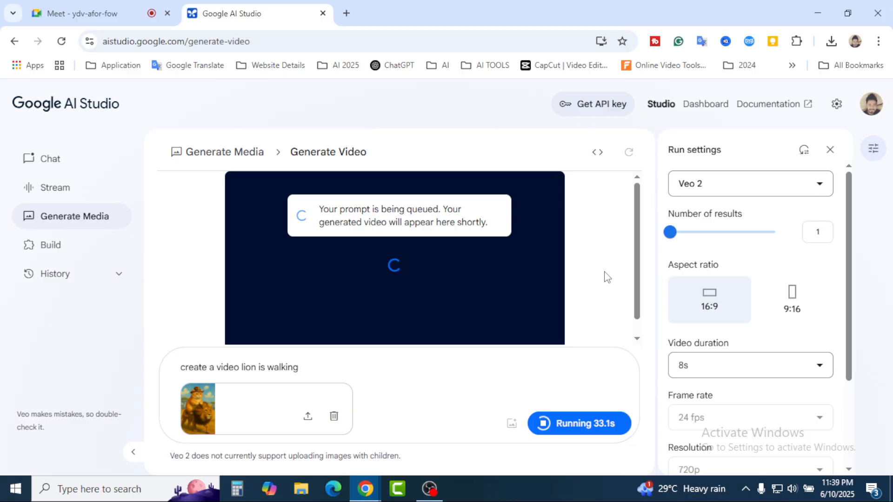
Check the progress of the walking-lion video in Veo, then switch from the ElevenLabs page to the Meet call.
scroll(608, 278, down, 1)
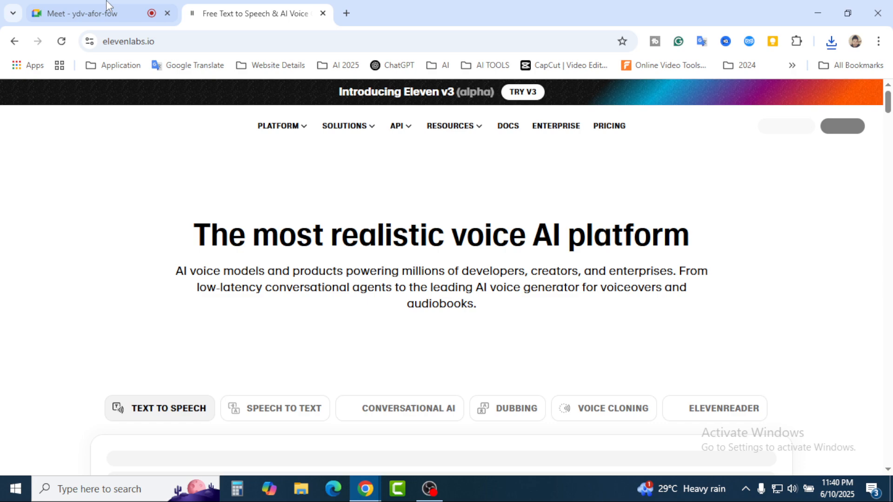
click(107, 7)
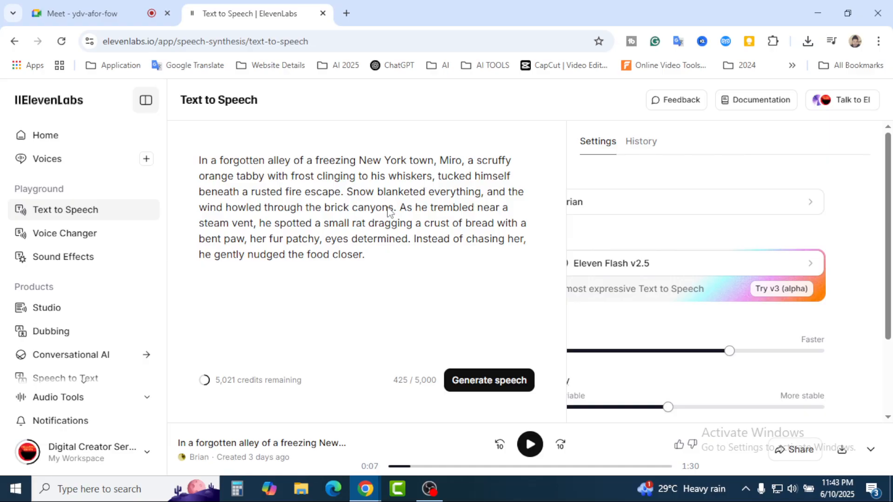
Open the voice selection in ElevenLabs Text to Speech, then download the speech generated from the forgotten-alley cat story.
click(786, 202)
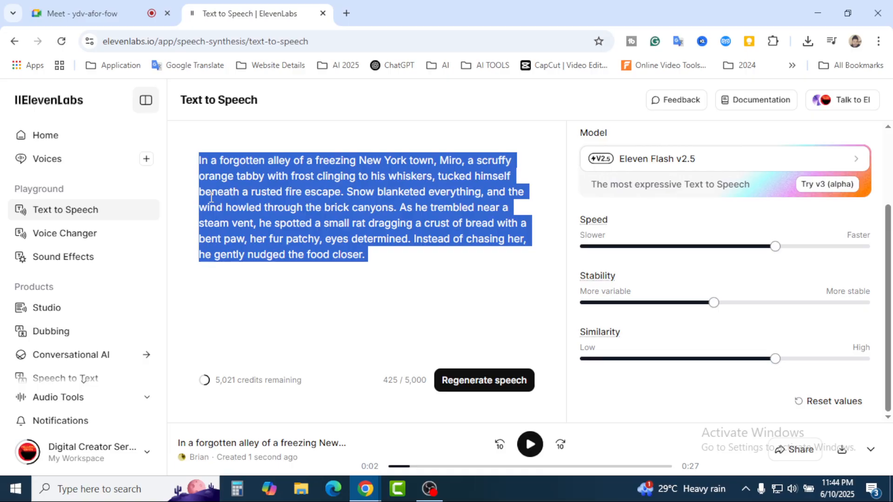
click(211, 197)
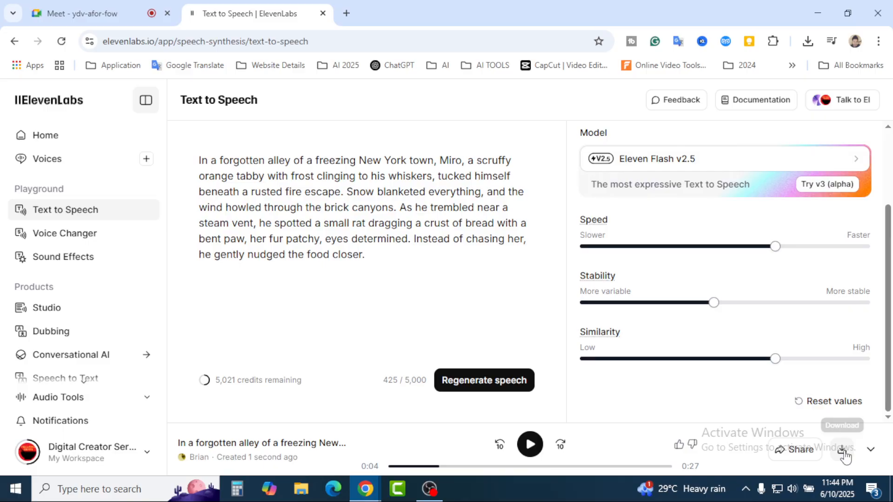
click(843, 451)
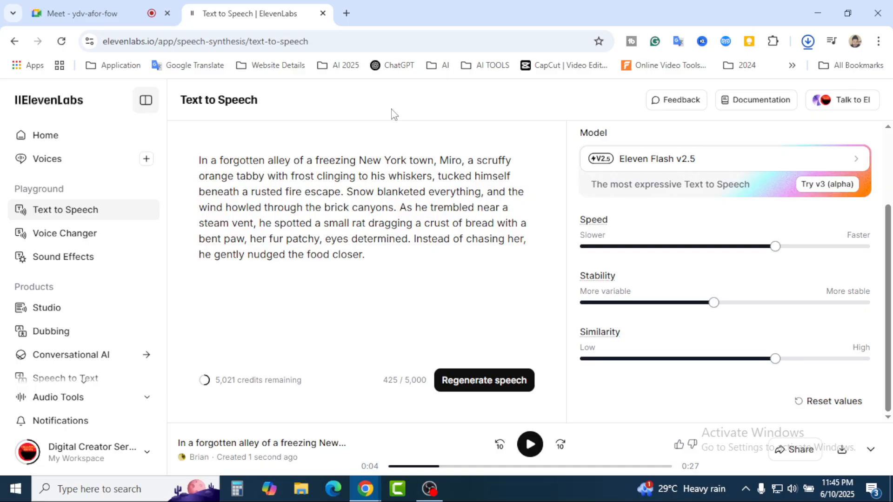
Open a new browser tab, then close the Suno and ElevenLabs pages so only the Meet call remains open.
key(ctrl+t)
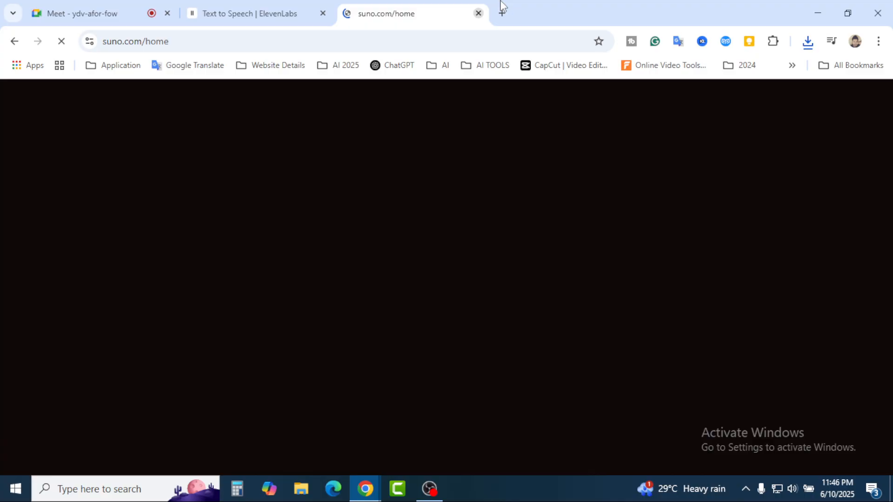
click(478, 13)
click(323, 13)
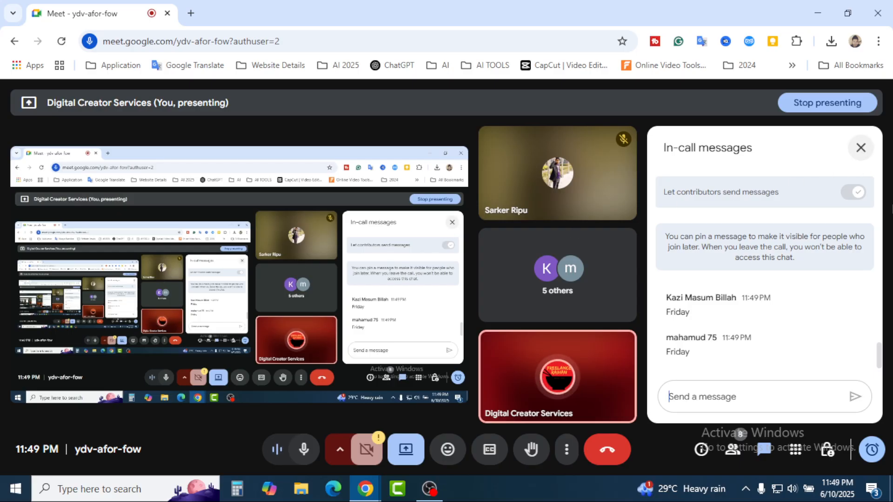
Close and reopen the in-call messages, dismiss the call time-limit notice and read the participants' feedback on the class.
click(861, 148)
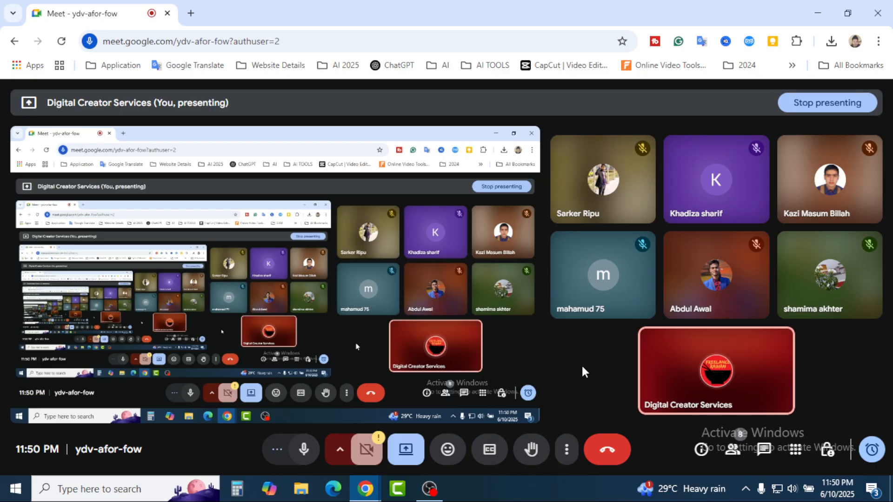
click(765, 458)
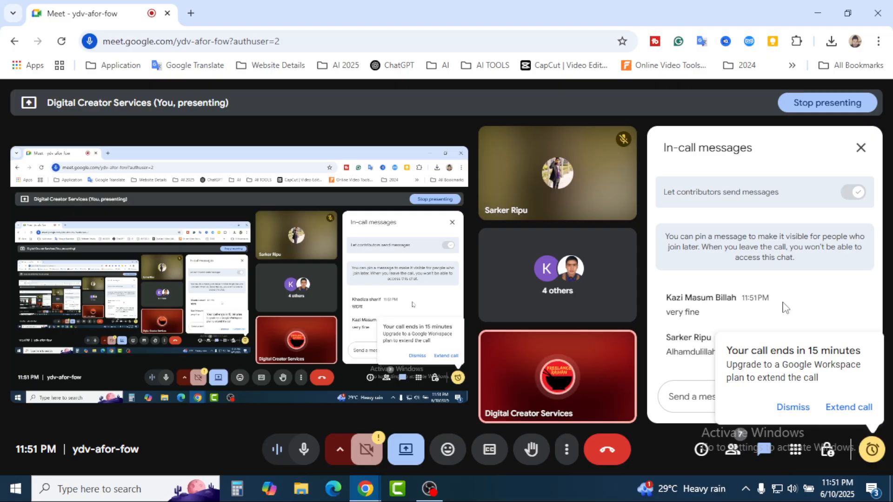
click(793, 408)
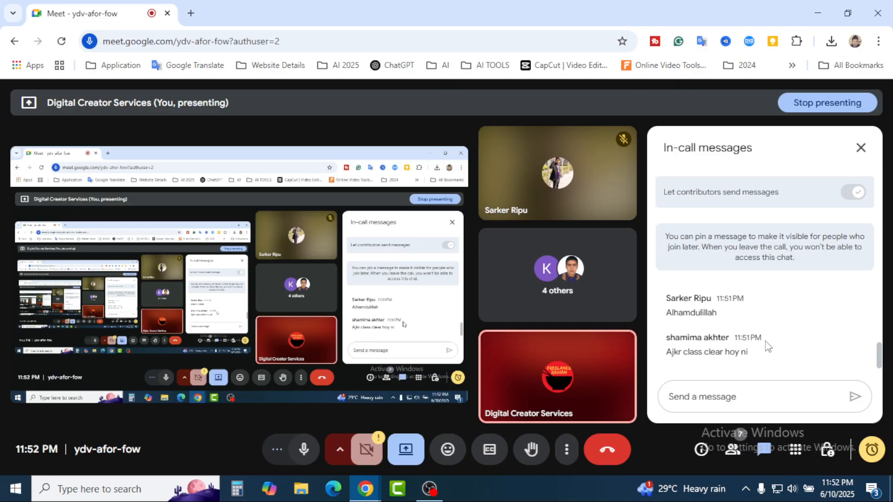
scroll(767, 346, up, 1)
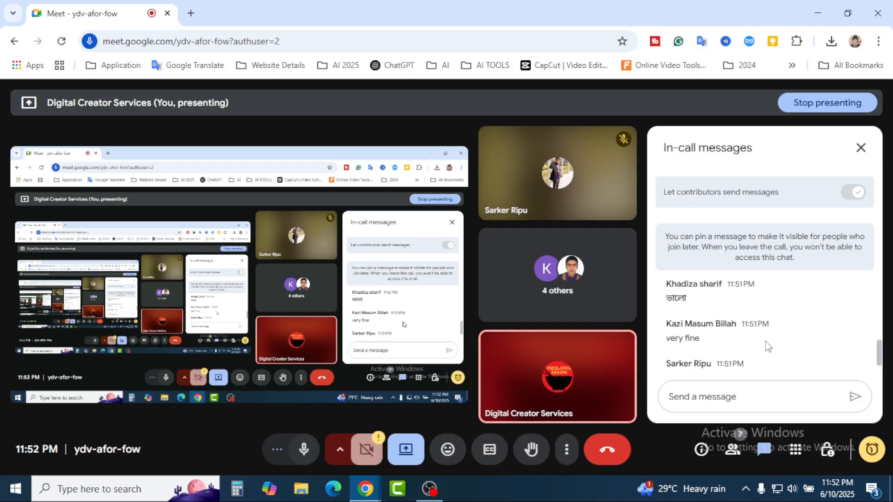
scroll(768, 346, down, 2)
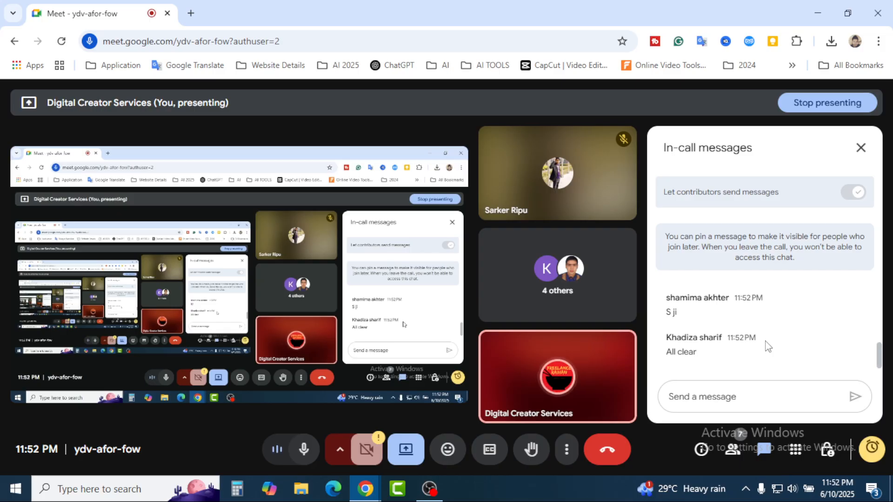
Check the call's remaining time, dismiss the notice, and switch to OBS once the meeting has been left.
click(876, 453)
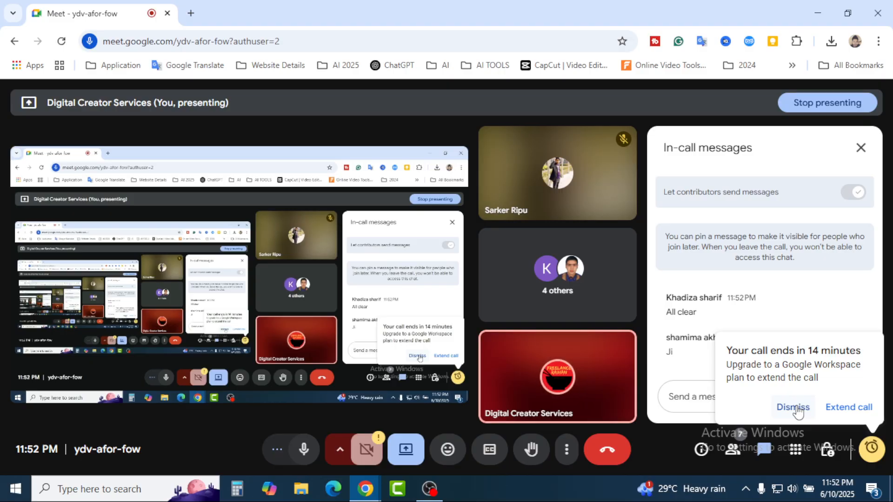
click(794, 407)
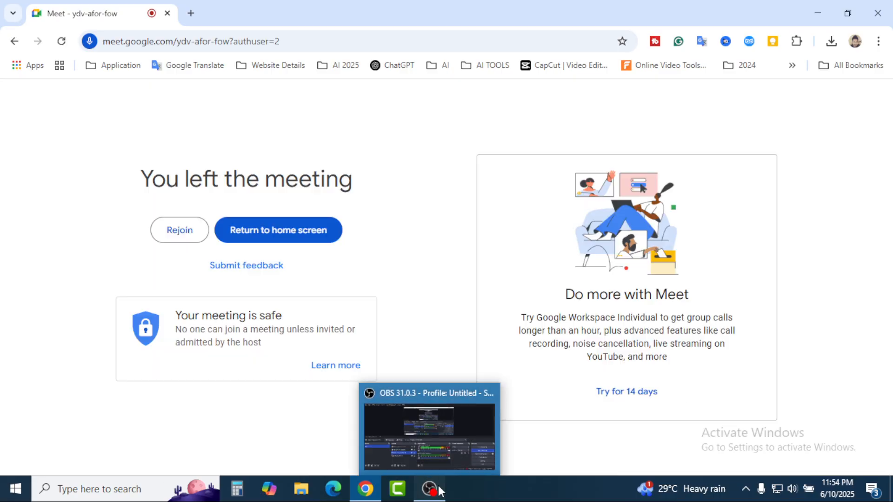
click(440, 491)
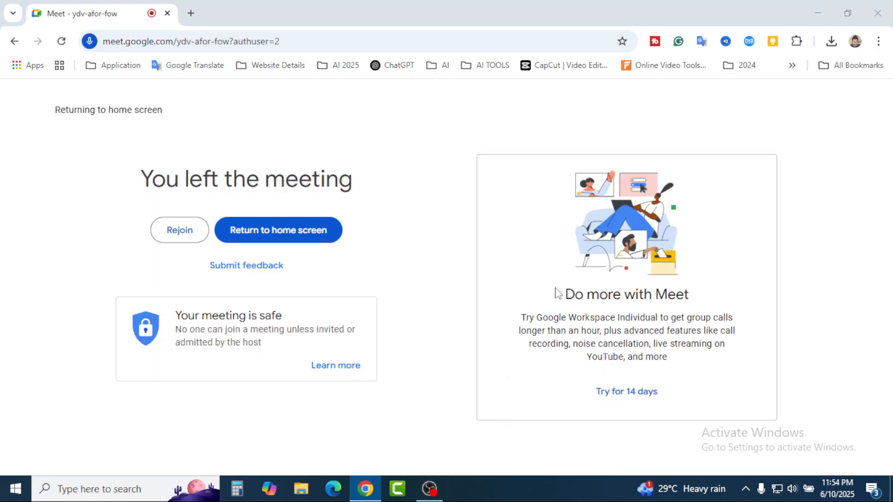